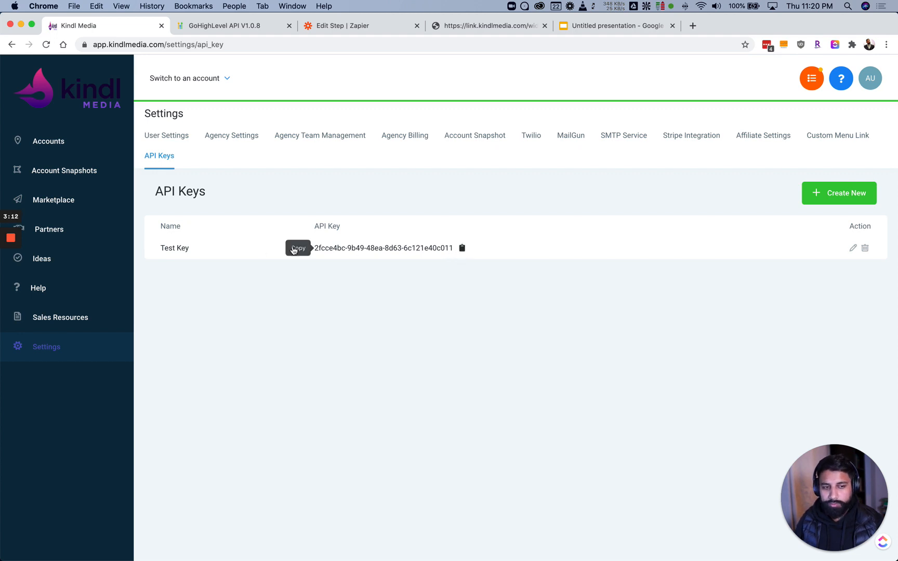
Copy the existing Test Key API key from Settings > API Keys
{"action": "left_click", "coordinate": [831, 196]}
{"action": "left_click", "coordinate": [616, 91]}
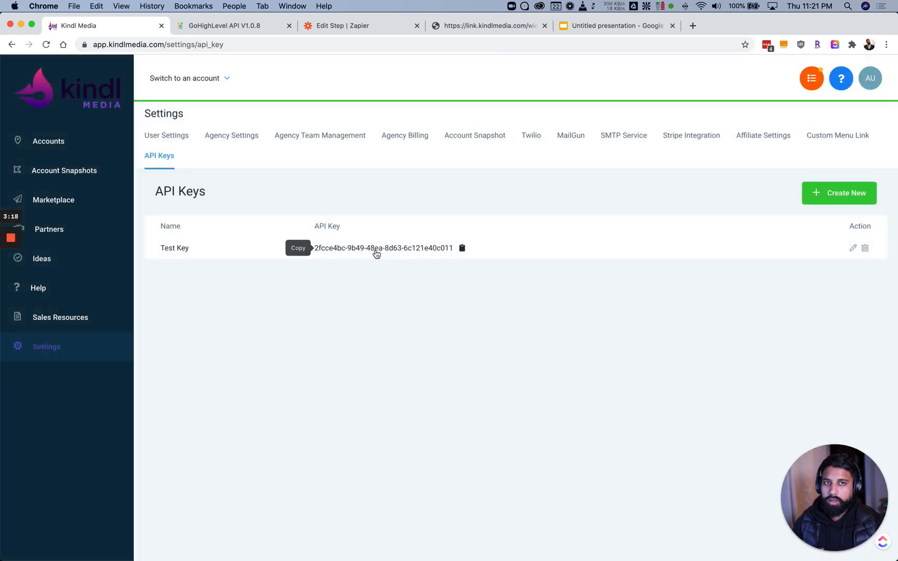
{"action": "left_click", "coordinate": [461, 248]}
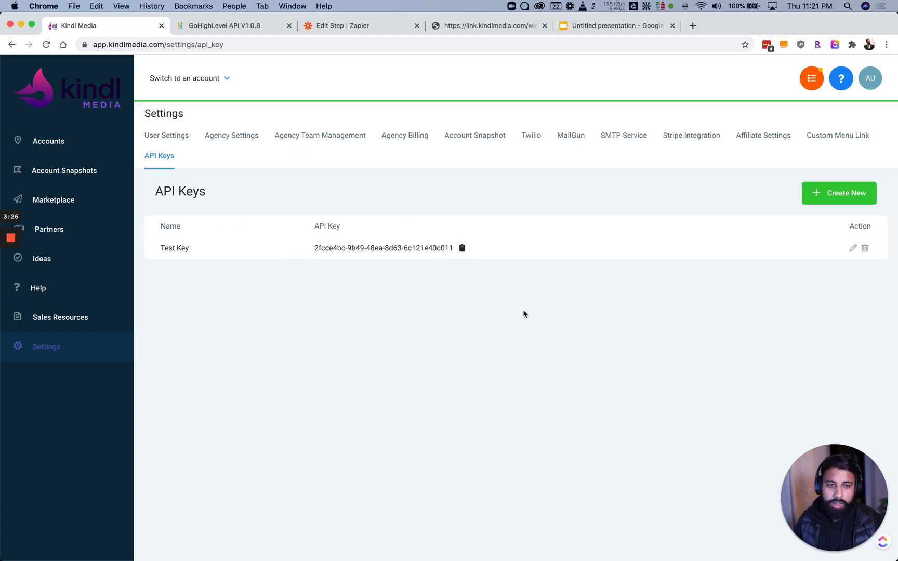
Switch into the Kindl Media account by searching 'kin' in the account switcher
{"action": "left_click", "coordinate": [200, 91]}
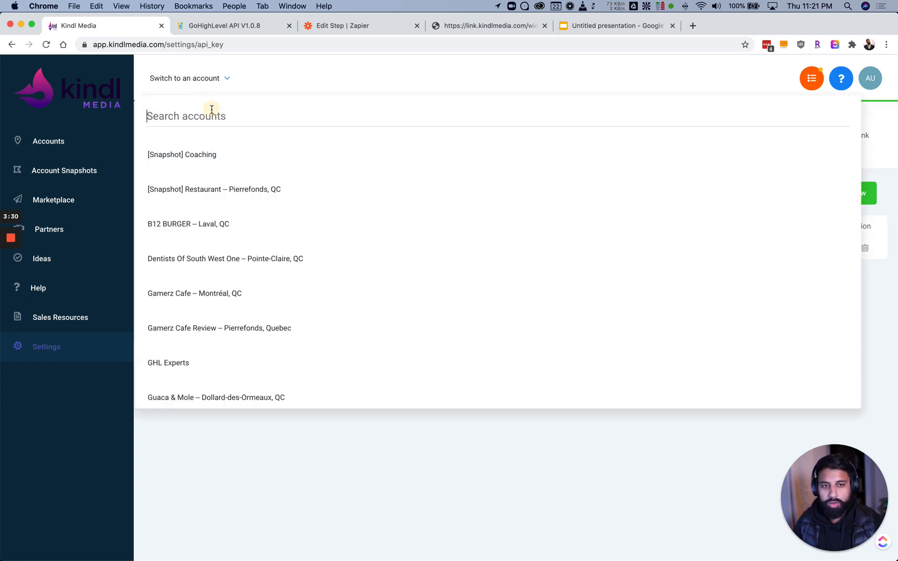
{"action": "type", "text": "kin"}
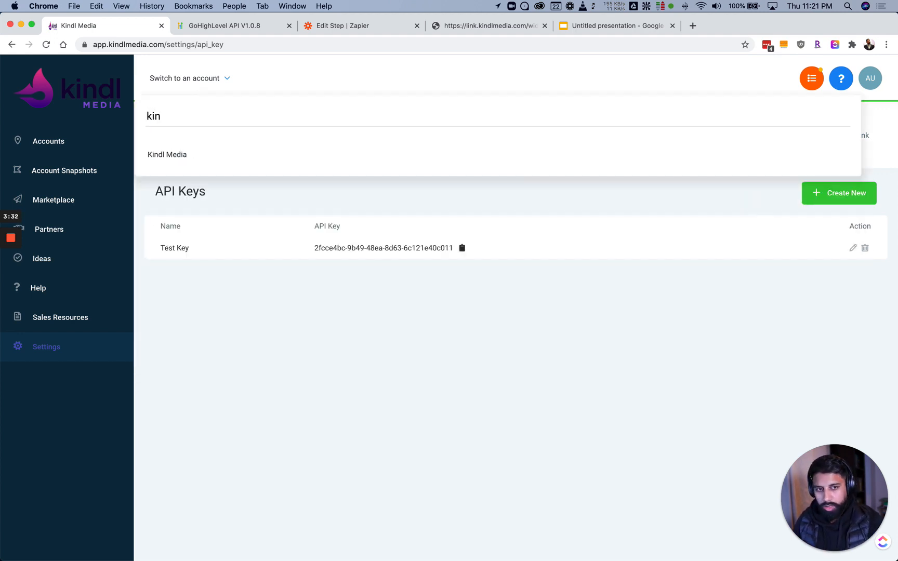
{"action": "left_click", "coordinate": [201, 140]}
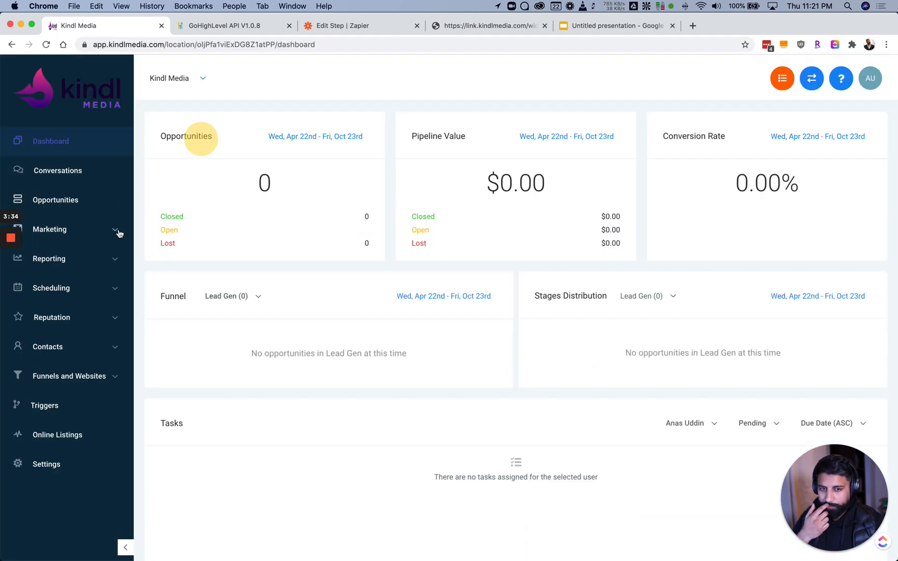
Open the Account Creation Form from Marketing > Form Builder
{"action": "left_click", "coordinate": [66, 230]}
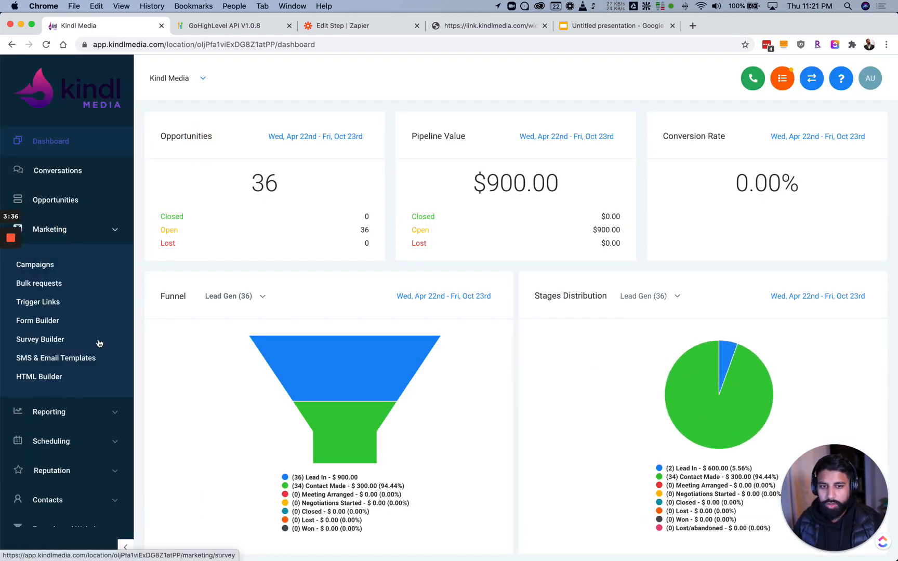
{"action": "left_click", "coordinate": [32, 322]}
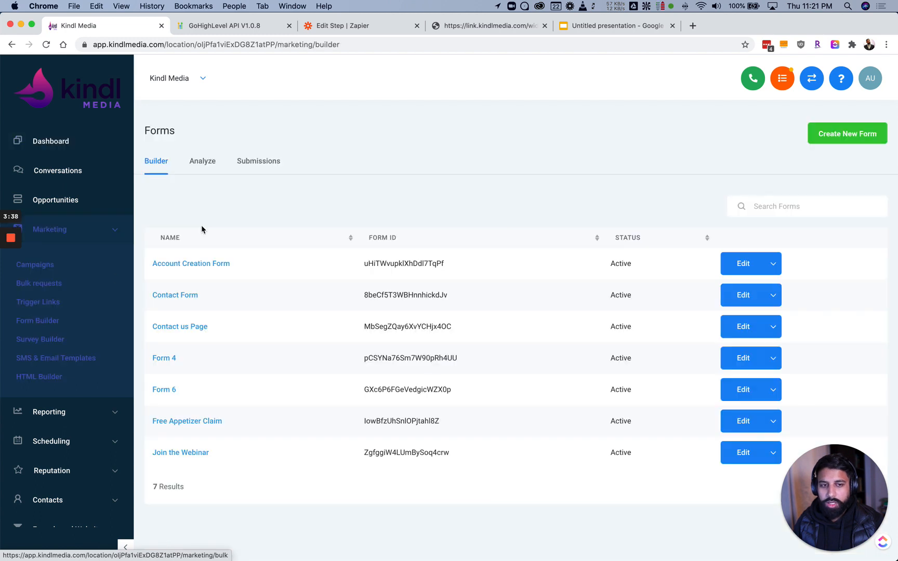
{"action": "left_click", "coordinate": [199, 268]}
{"action": "scroll", "coordinate": [290, 190], "scroll_direction": "down", "scroll_amount": 2}
{"action": "scroll", "coordinate": [289, 190], "scroll_direction": "up", "scroll_amount": 2}
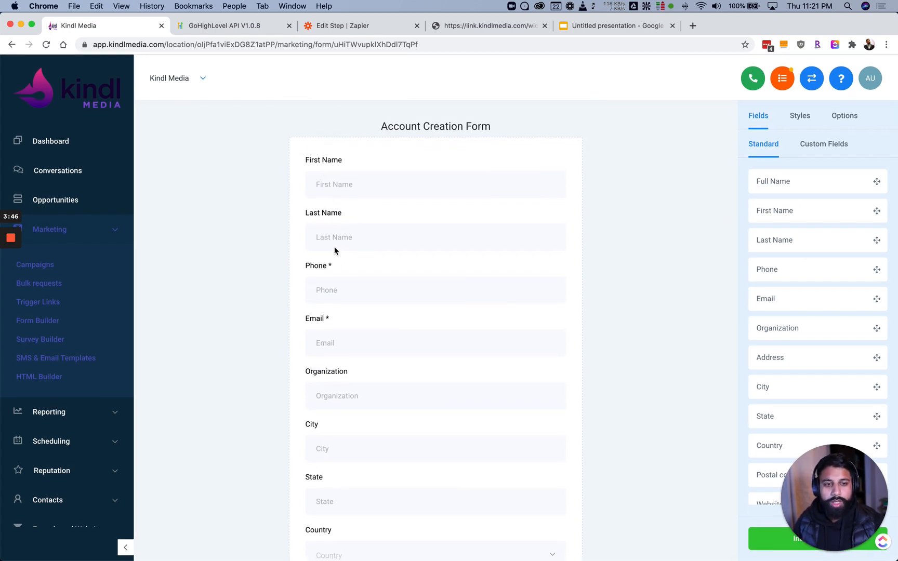
{"action": "scroll", "coordinate": [331, 445], "scroll_direction": "down", "scroll_amount": 5}
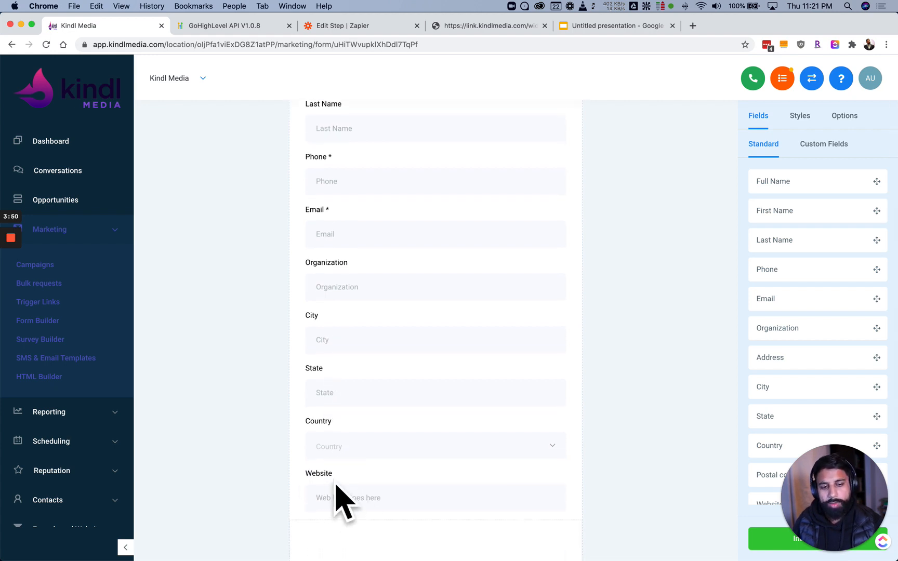
{"action": "scroll", "coordinate": [332, 411], "scroll_direction": "up", "scroll_amount": 5}
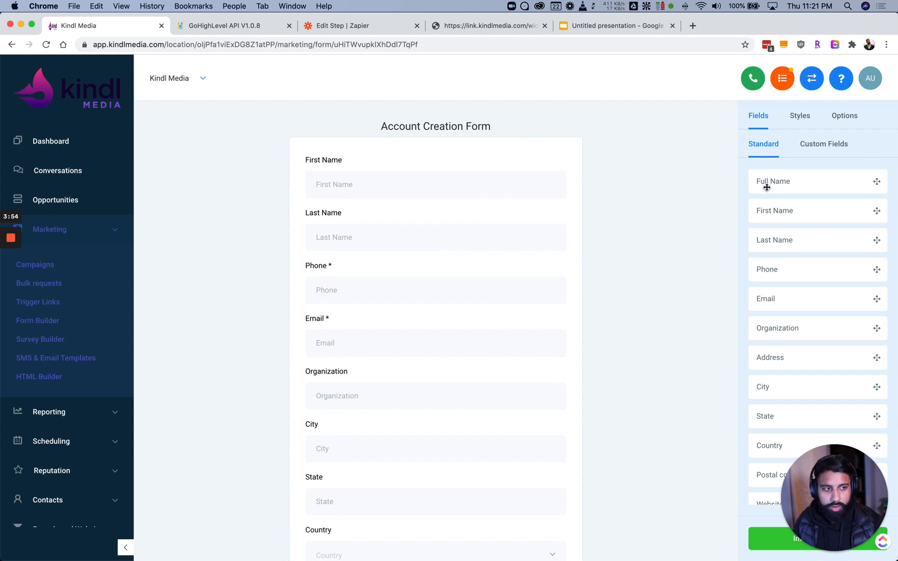
Inspect the First Name field settings and preview the published form page
{"action": "left_click", "coordinate": [319, 168]}
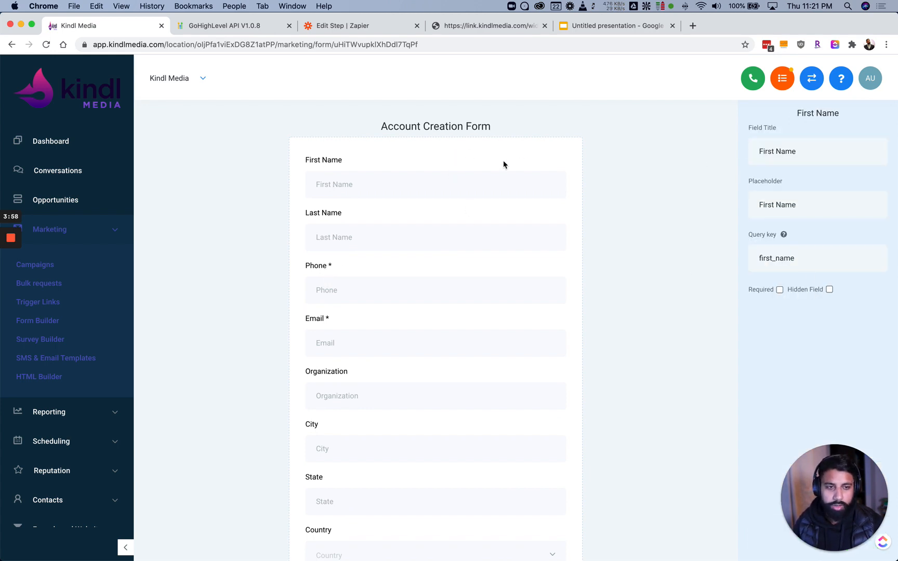
{"action": "scroll", "coordinate": [458, 161], "scroll_direction": "down", "scroll_amount": 5}
{"action": "scroll", "coordinate": [459, 166], "scroll_direction": "up", "scroll_amount": 5}
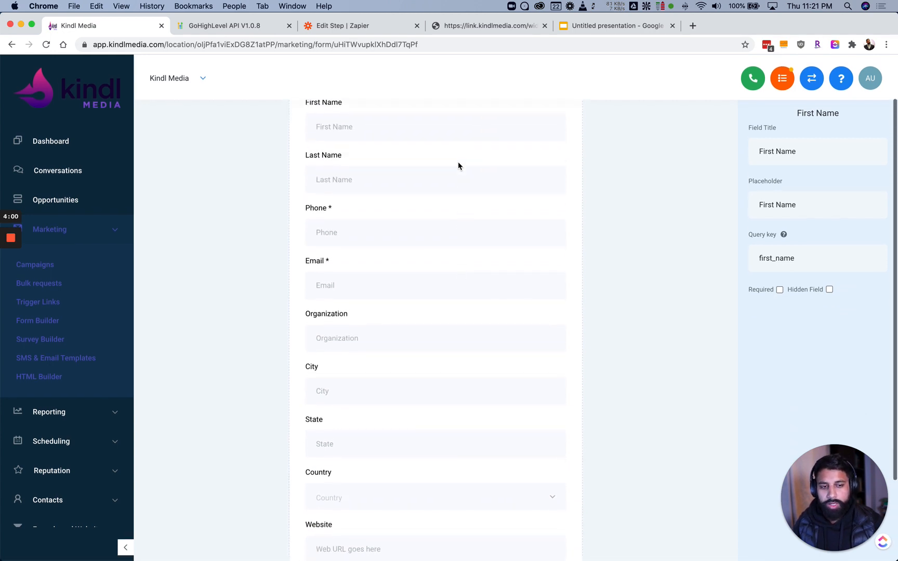
{"action": "scroll", "coordinate": [541, 203], "scroll_direction": "down", "scroll_amount": 4}
{"action": "scroll", "coordinate": [551, 207], "scroll_direction": "up", "scroll_amount": 4}
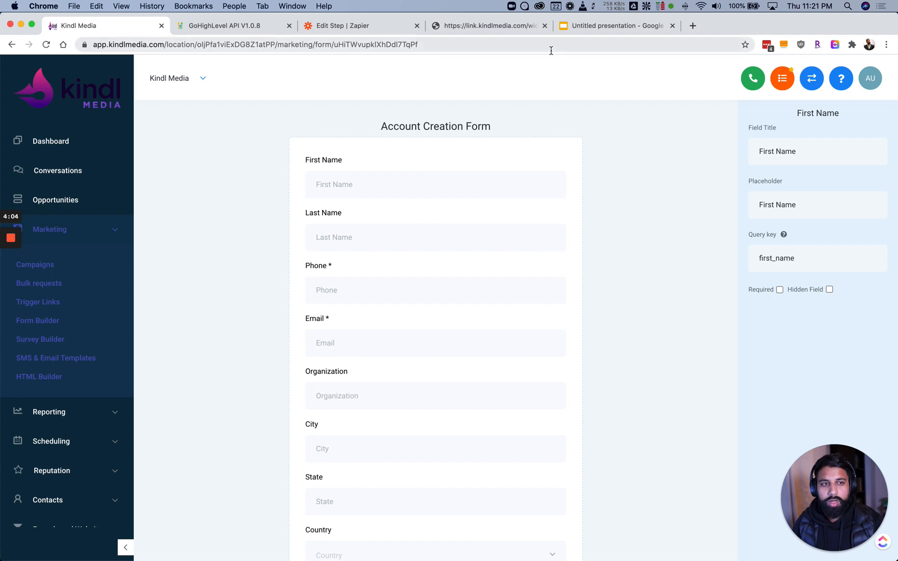
{"action": "left_click_drag", "start_coordinate": [482, 26], "coordinate": [193, 25]}
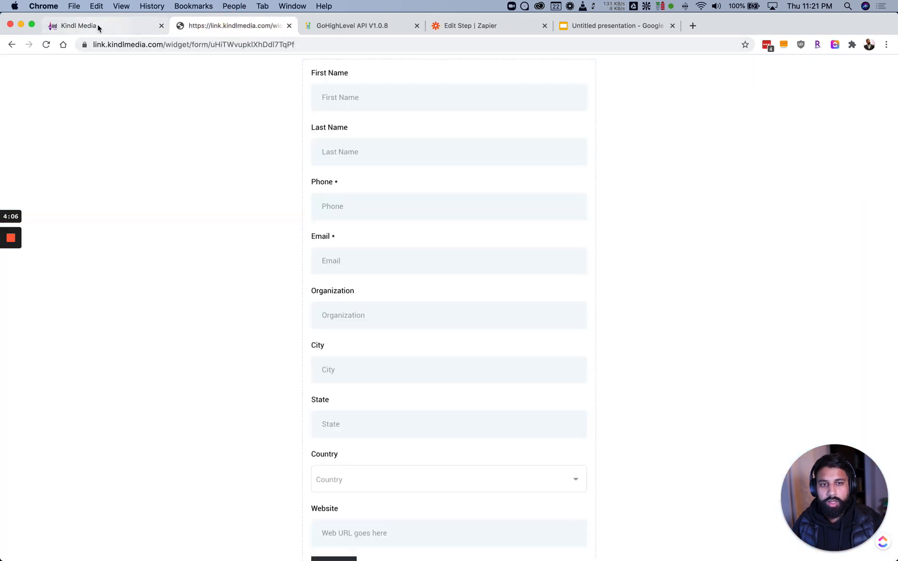
{"action": "left_click", "coordinate": [112, 26]}
{"action": "scroll", "coordinate": [54, 447], "scroll_direction": "down", "scroll_amount": 4}
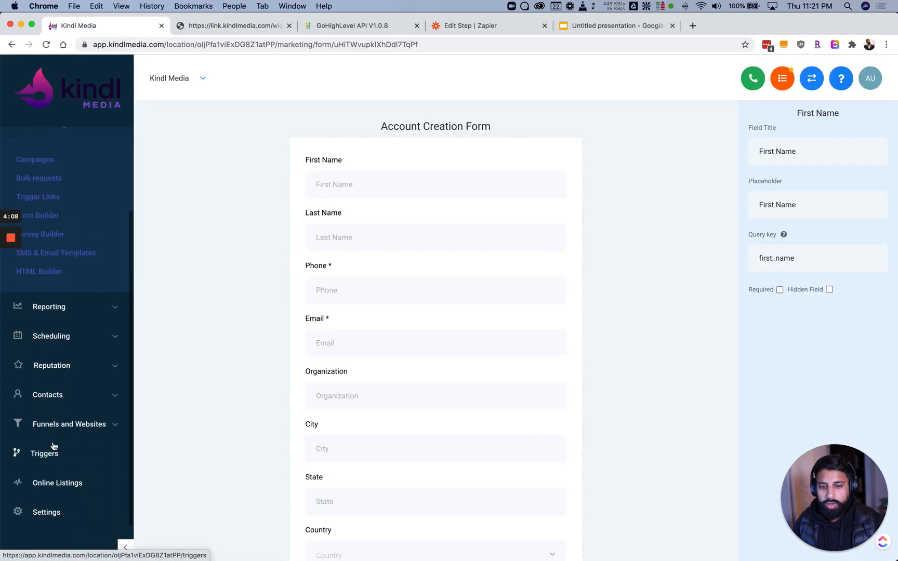
Open the Account Creation trigger and review its Form Submitted event
{"action": "left_click", "coordinate": [48, 456]}
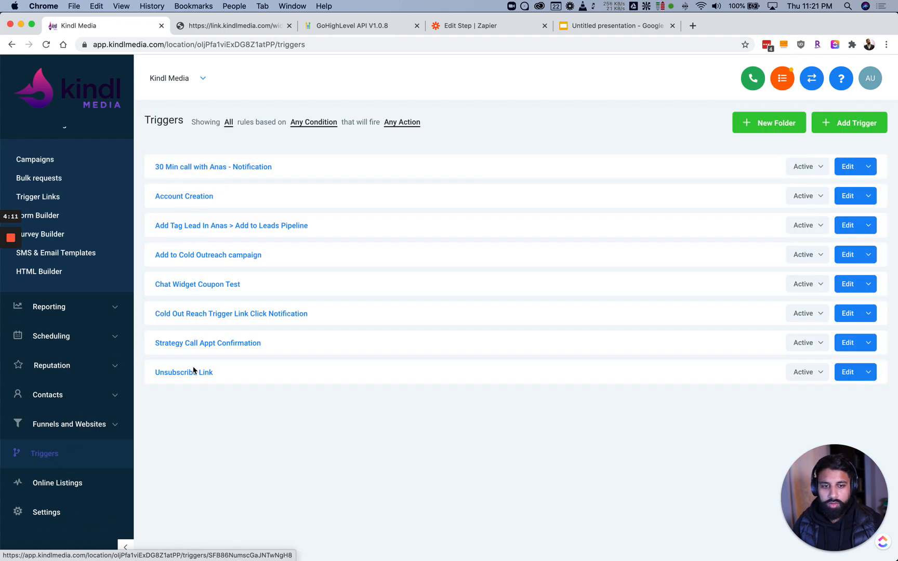
{"action": "left_click", "coordinate": [180, 198]}
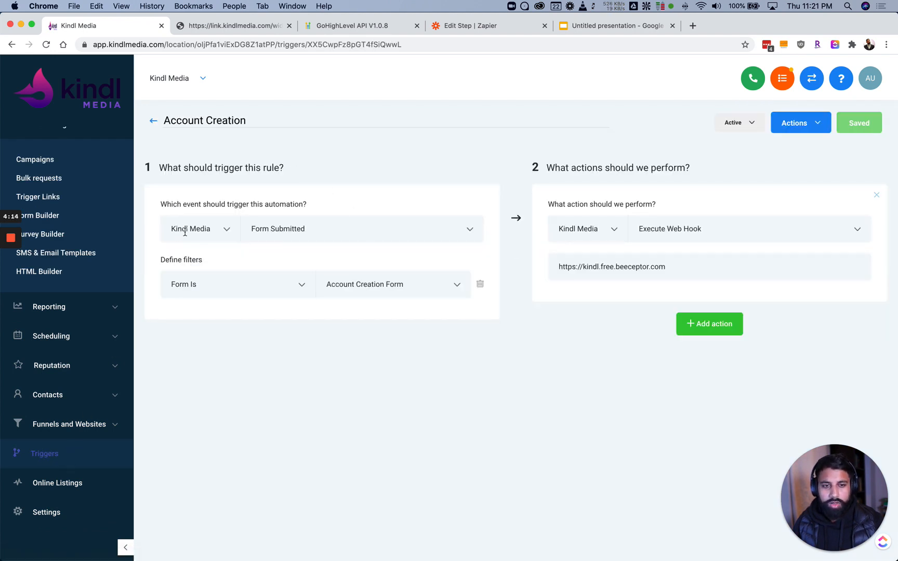
{"action": "left_click", "coordinate": [300, 231]}
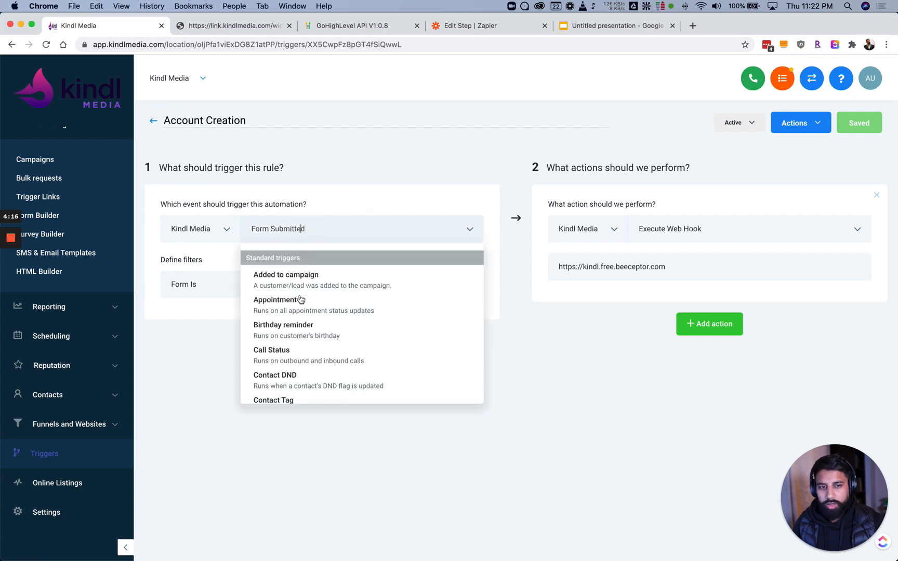
{"action": "left_click", "coordinate": [196, 311]}
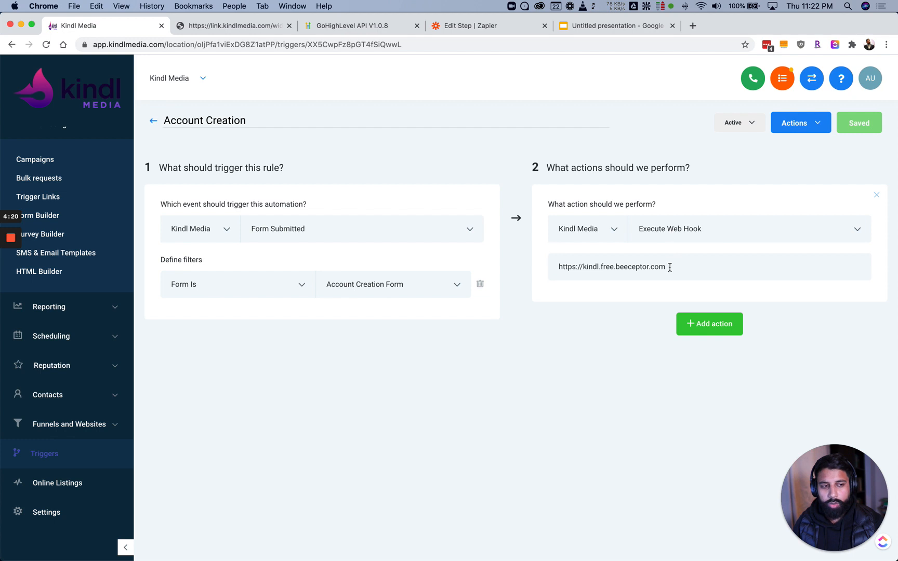
{"action": "left_click_drag", "start_coordinate": [667, 268], "coordinate": [544, 267]}
{"action": "key", "text": "super+v"}
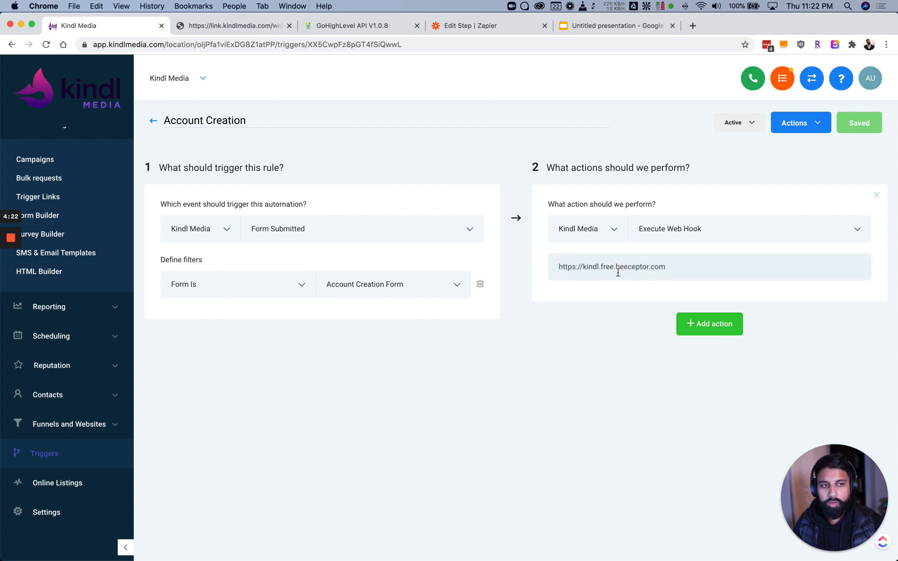
{"action": "left_click_drag", "start_coordinate": [685, 269], "coordinate": [568, 268]}
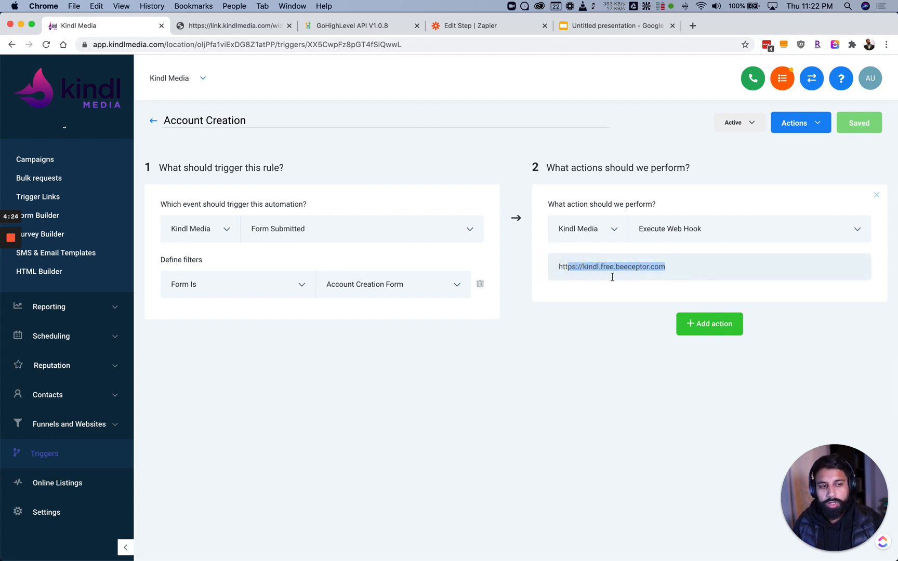
{"action": "left_click", "coordinate": [612, 277]}
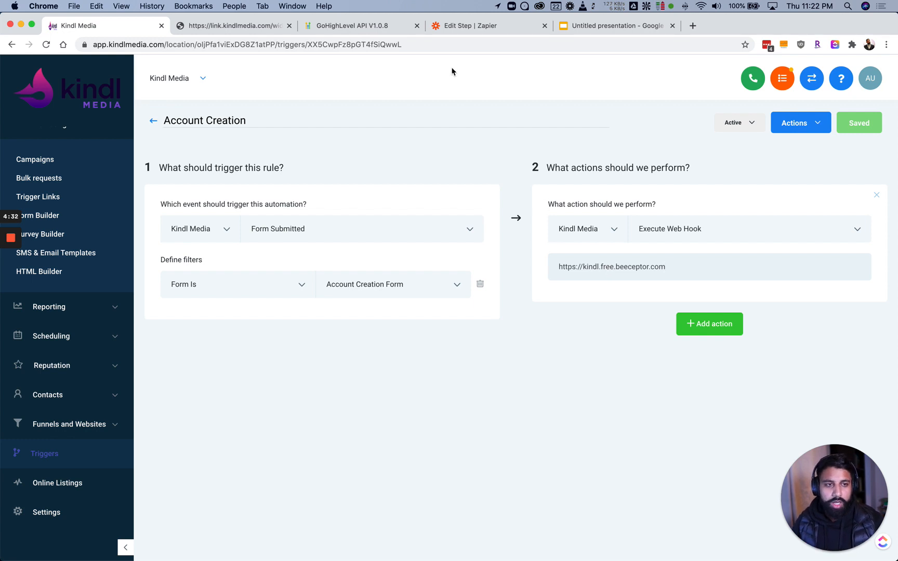
Rename the Zapier zap to 'HL Account Creation'
{"action": "left_click", "coordinate": [455, 29]}
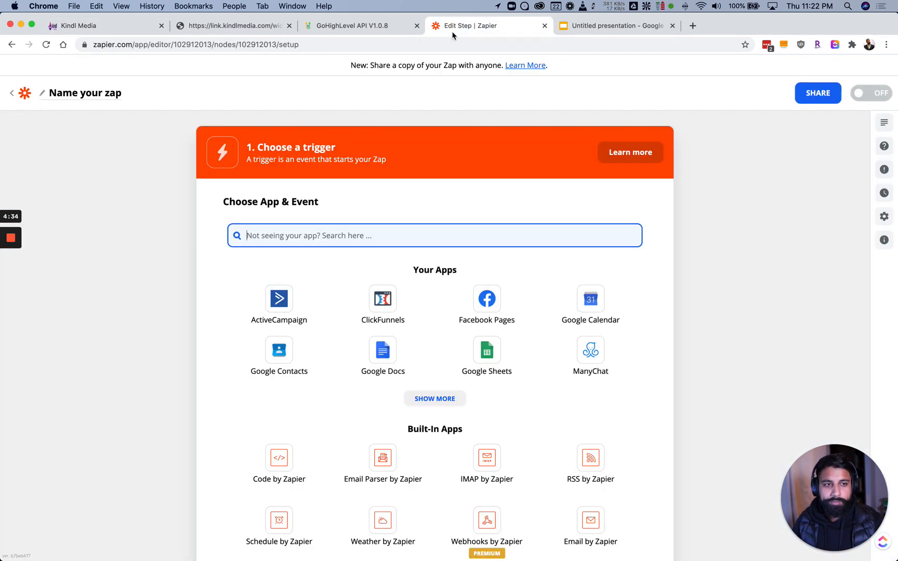
{"action": "left_click", "coordinate": [43, 96]}
{"action": "type", "text": "HL Account Creation"}
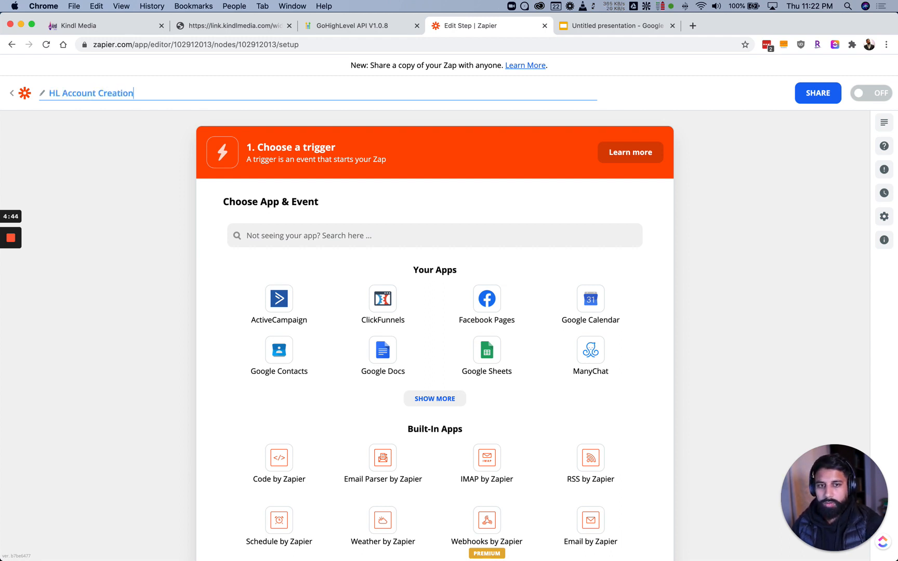
{"action": "left_click", "coordinate": [112, 202]}
Set the zap trigger to Webhooks by Zapier with the Catch Hook event
{"action": "left_click", "coordinate": [279, 227]}
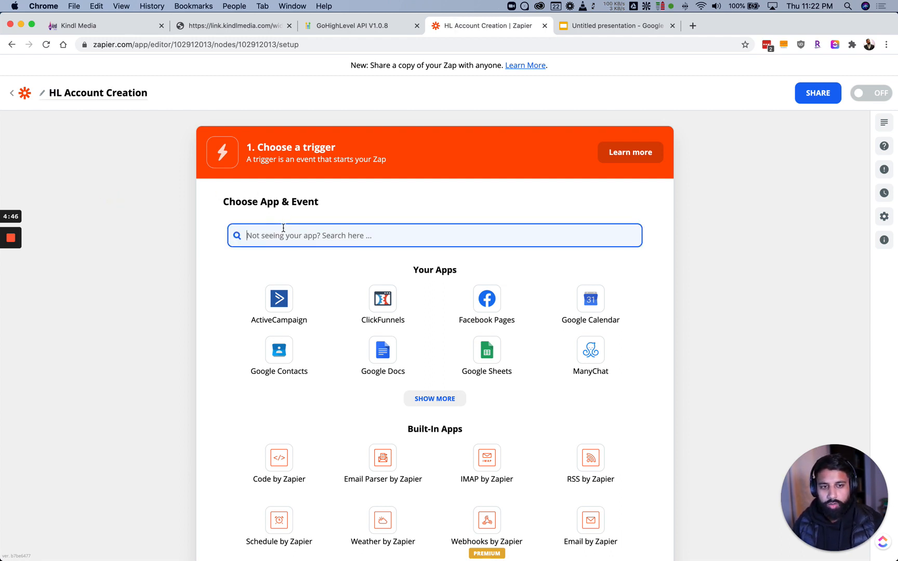
{"action": "type", "text": "webhoo"}
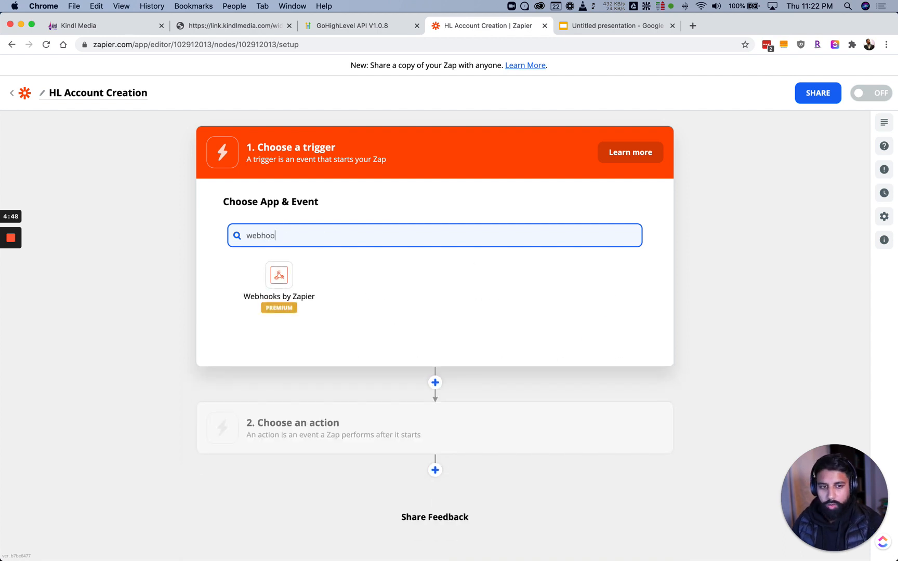
{"action": "left_click", "coordinate": [278, 275]}
{"action": "left_click", "coordinate": [290, 291]}
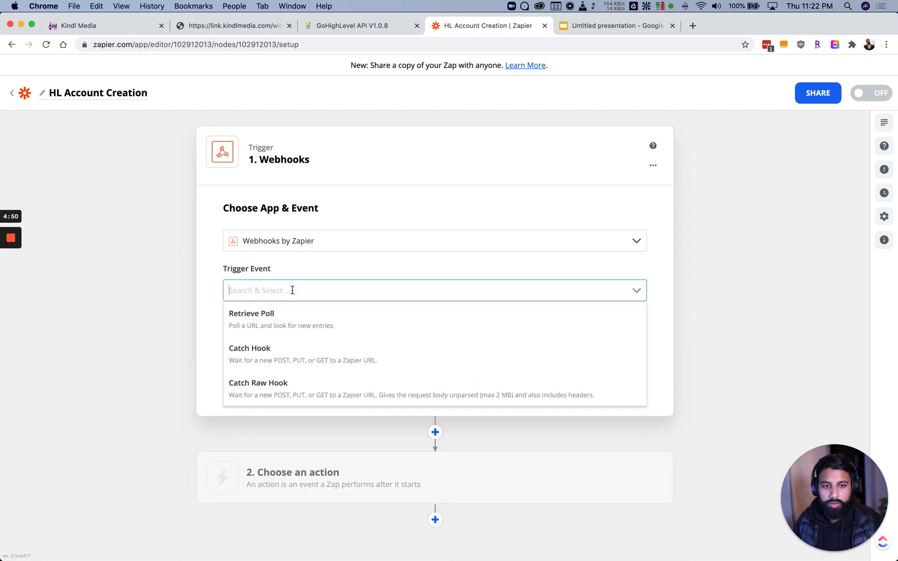
{"action": "scroll", "coordinate": [270, 337], "scroll_direction": "down", "scroll_amount": 1}
{"action": "left_click", "coordinate": [269, 334]}
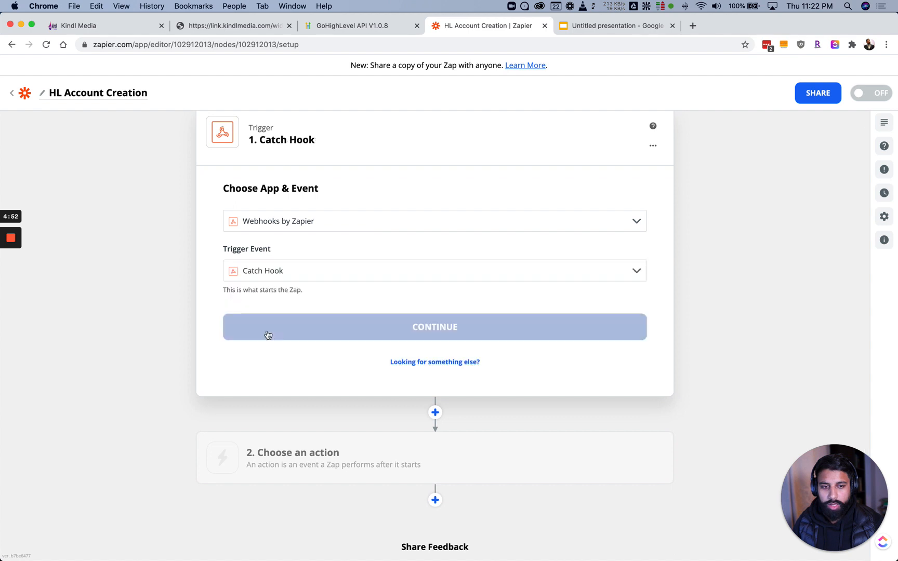
Copy the Catch Hook's custom webhook URL and return to Kindl Media
{"action": "scroll", "coordinate": [213, 284], "scroll_direction": "down", "scroll_amount": 2}
{"action": "left_click", "coordinate": [319, 266]}
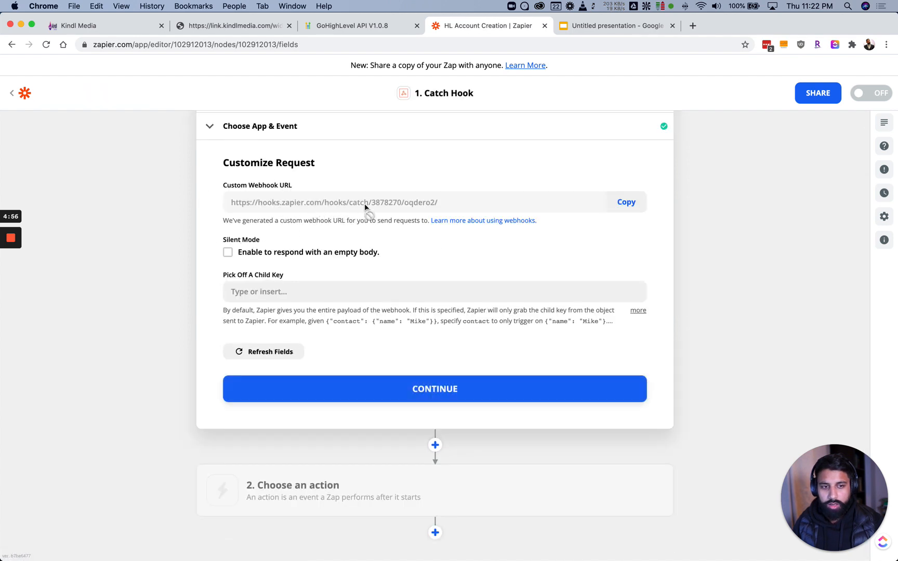
{"action": "left_click", "coordinate": [626, 202]}
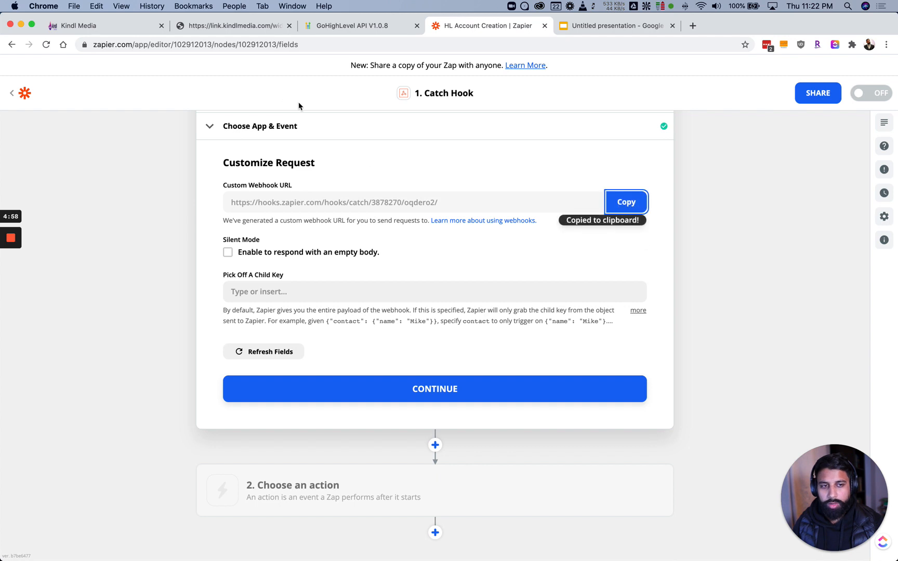
{"action": "left_click", "coordinate": [98, 23]}
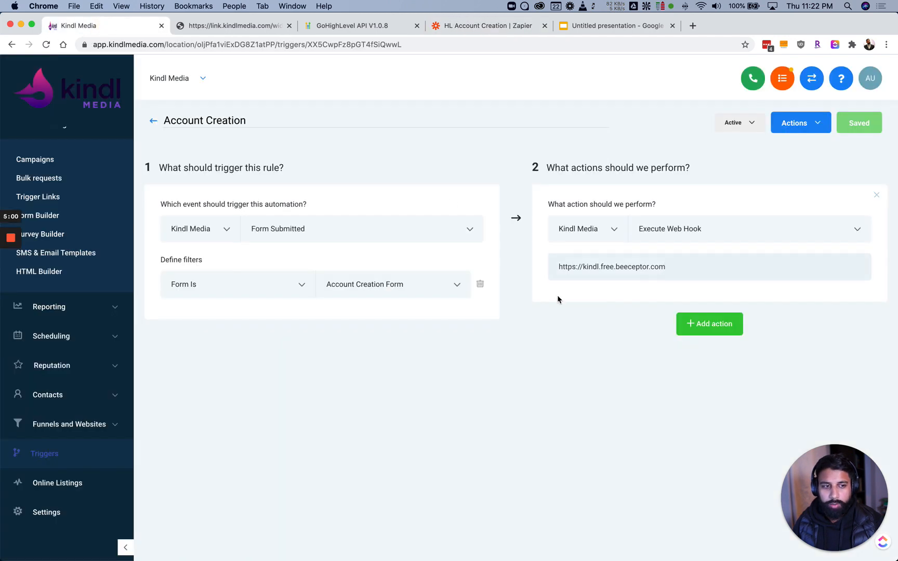
Replace the rule's web hook URL with the Zapier catch-hook URL and save
{"action": "triple_click", "coordinate": [604, 270]}
{"action": "key", "text": "super+v"}
{"action": "left_click", "coordinate": [848, 125]}
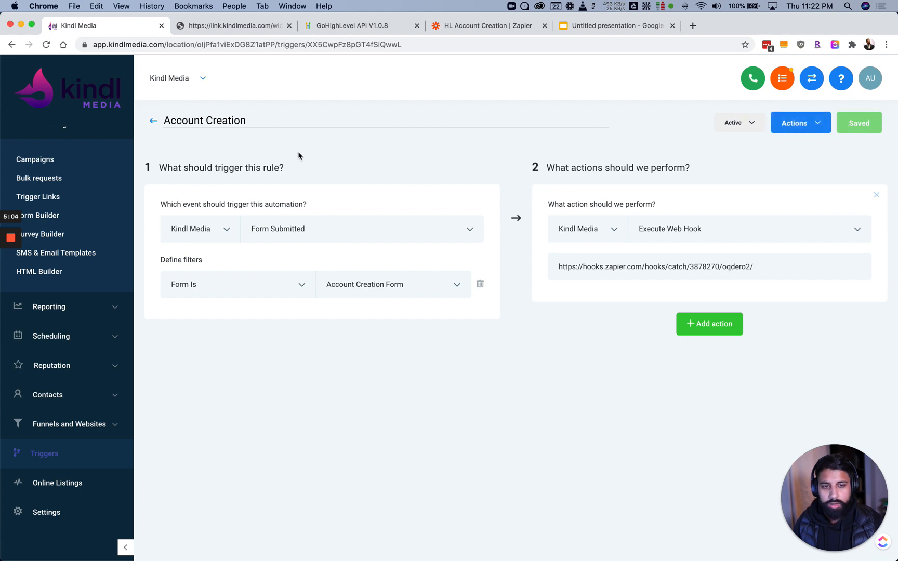
Move the Zapier Catch Hook trigger on to testing
{"action": "left_click", "coordinate": [248, 26]}
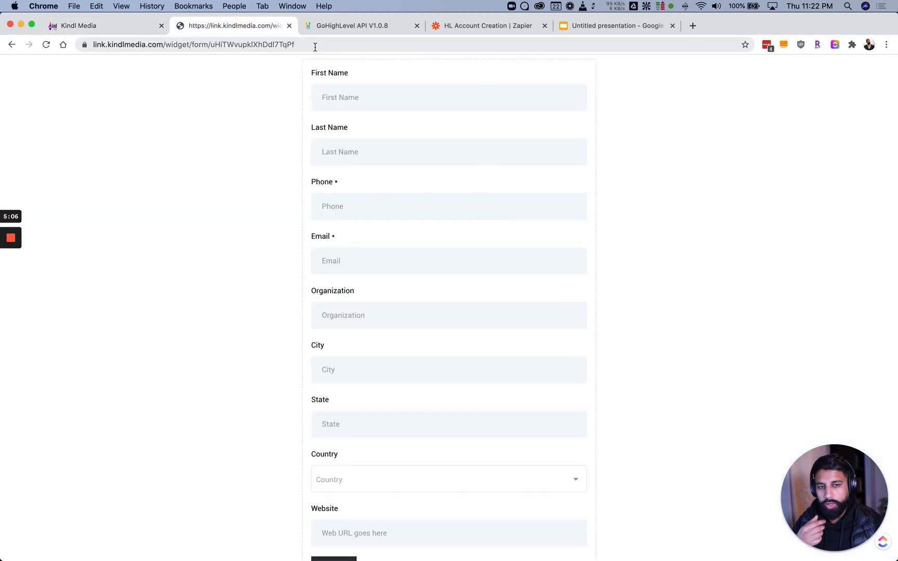
{"action": "left_click", "coordinate": [336, 22]}
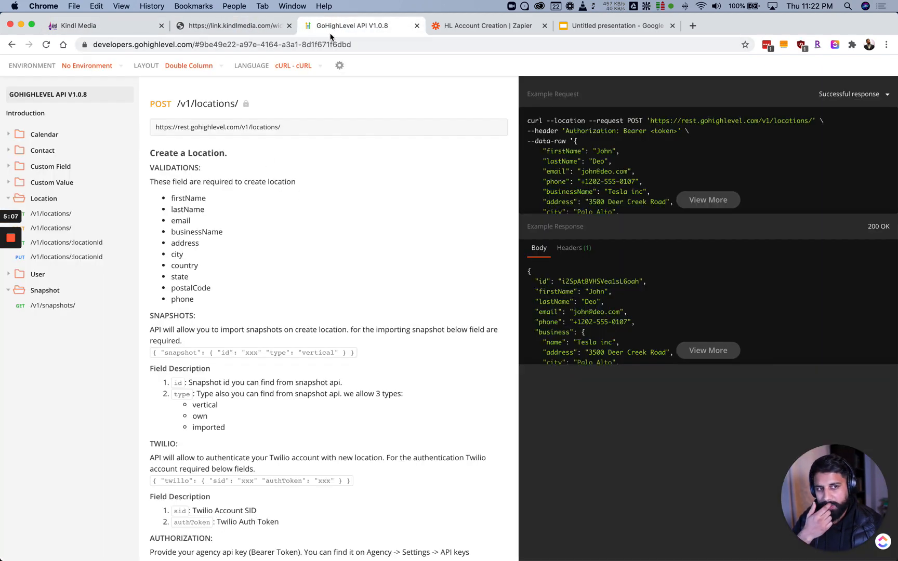
{"action": "left_click", "coordinate": [234, 26]}
{"action": "left_click", "coordinate": [454, 27]}
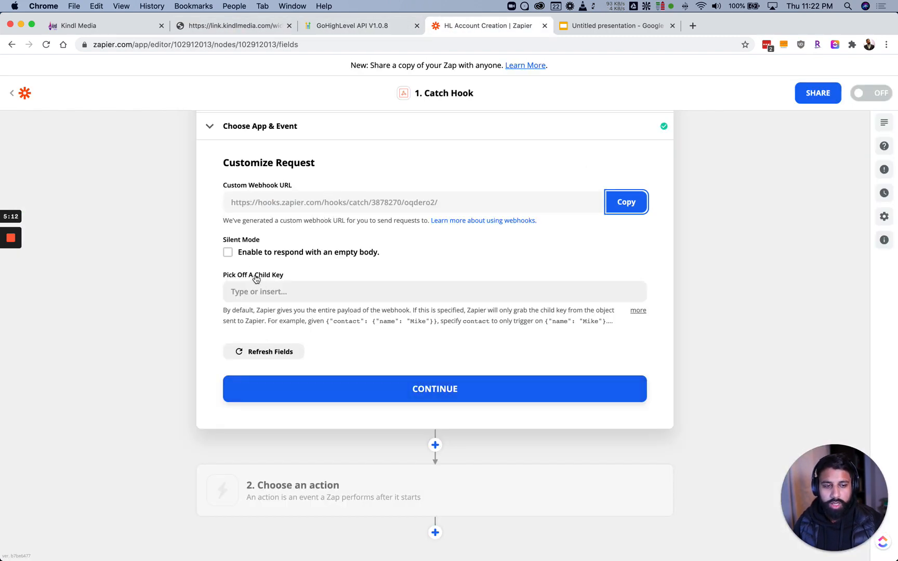
{"action": "left_click", "coordinate": [402, 394]}
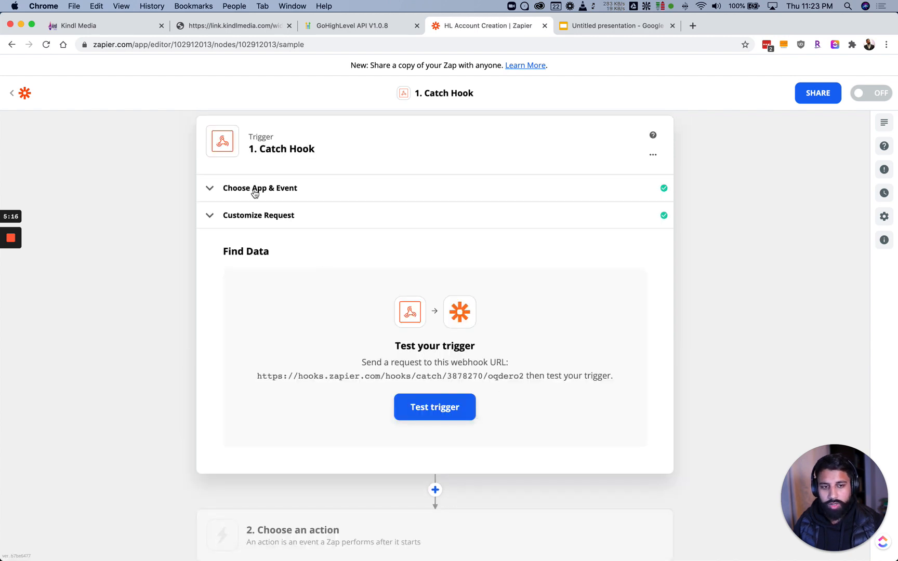
Enter a test first name and autofill the contact details on the public form
{"action": "left_click", "coordinate": [89, 27]}
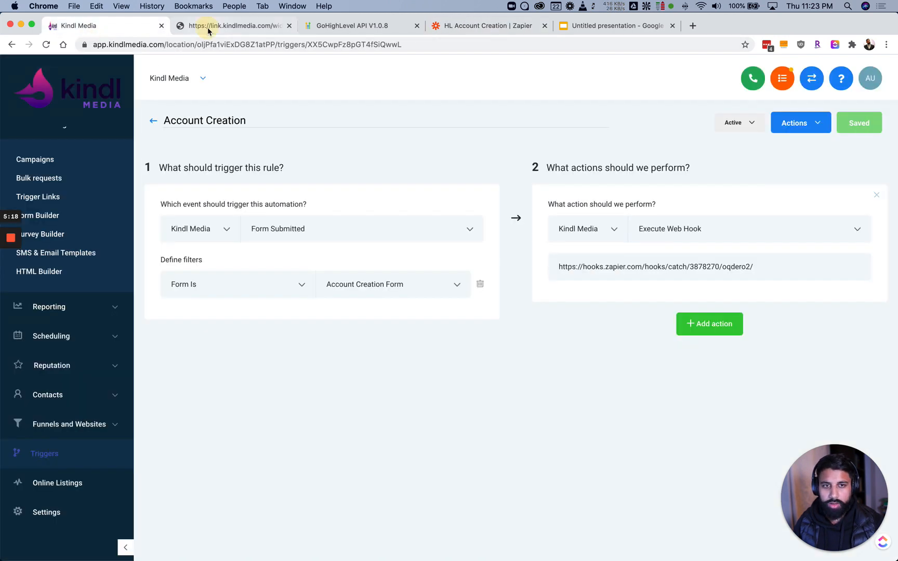
{"action": "left_click", "coordinate": [208, 27]}
{"action": "left_click", "coordinate": [343, 87]}
{"action": "type", "text": "Anas"}
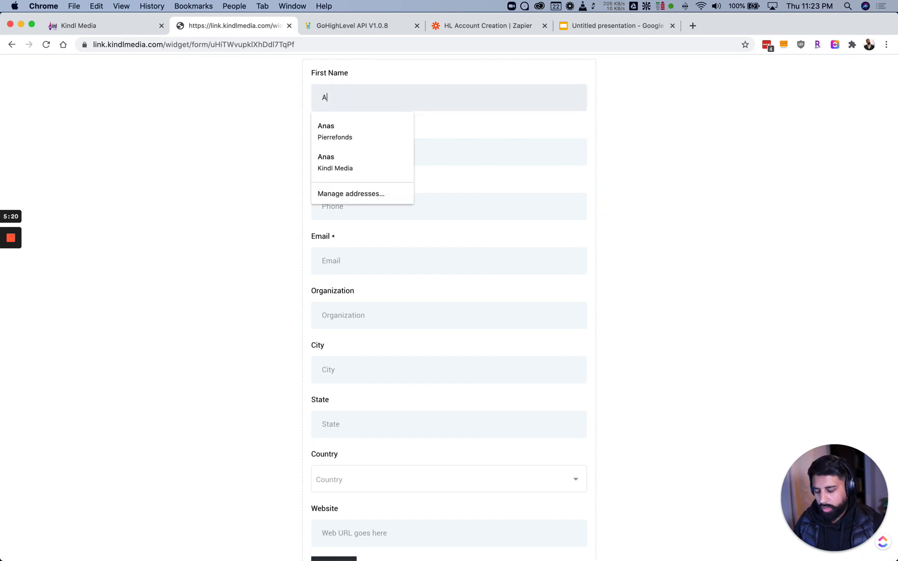
{"action": "left_click", "coordinate": [333, 129]}
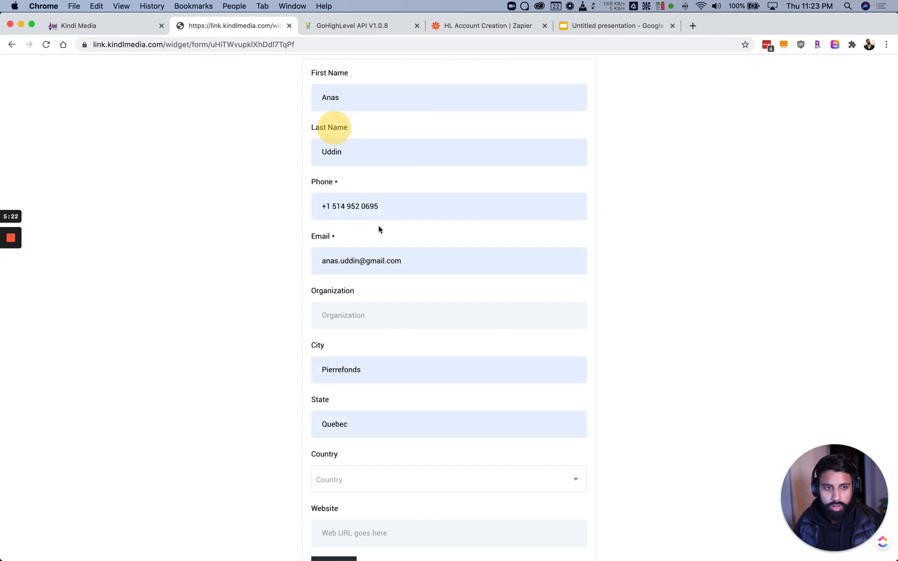
{"action": "scroll", "coordinate": [349, 286], "scroll_direction": "down", "scroll_amount": 1}
{"action": "scroll", "coordinate": [348, 286], "scroll_direction": "down", "scroll_amount": 1}
Set Organization to 'Test Company' and Country to Canada
{"action": "left_click", "coordinate": [348, 275]}
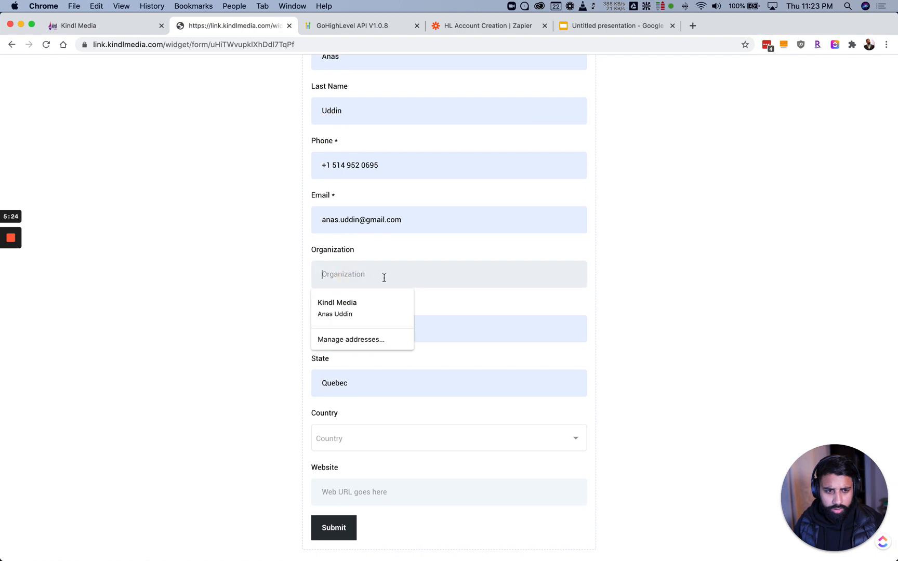
{"action": "type", "text": "Test comp"}
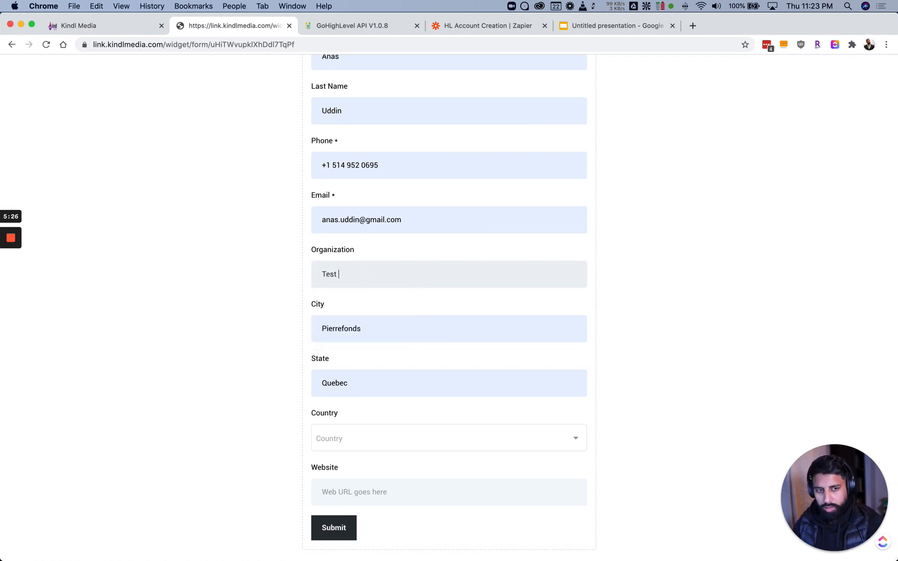
{"action": "key", "text": "BackSpace"}
{"action": "key", "text": "BackSpace"}
{"action": "key", "text": "BackSpace"}
{"action": "type", "text": "Company"}
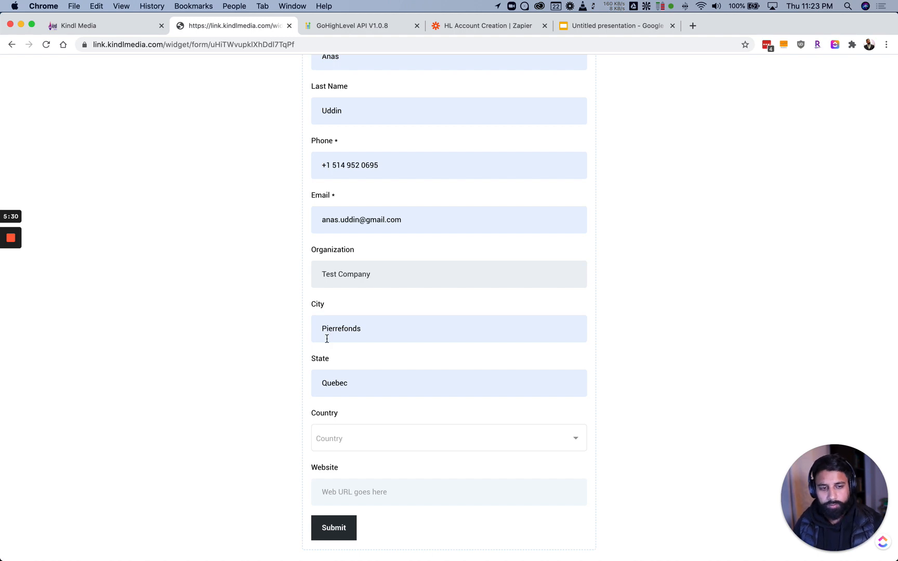
{"action": "left_click", "coordinate": [346, 438]}
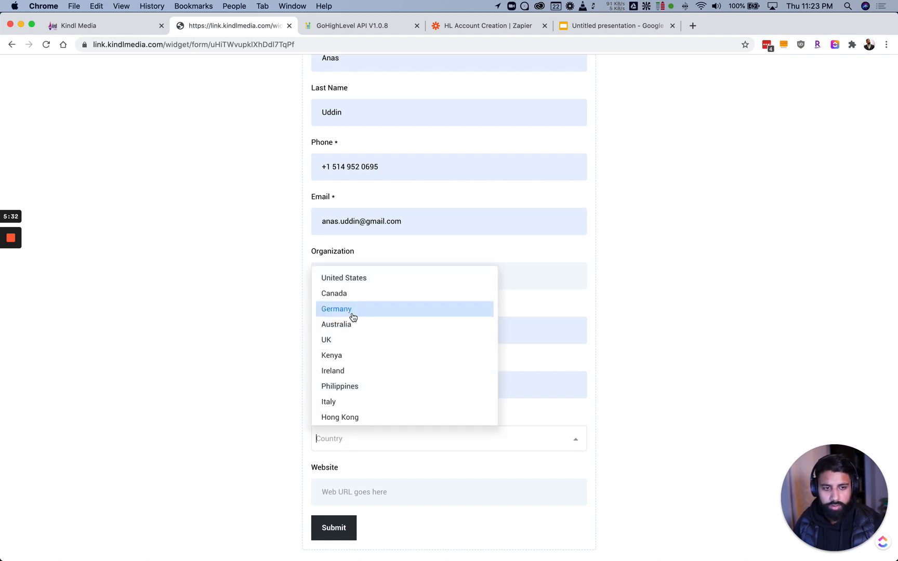
{"action": "left_click", "coordinate": [348, 297]}
{"action": "scroll", "coordinate": [262, 302], "scroll_direction": "down", "scroll_amount": 1}
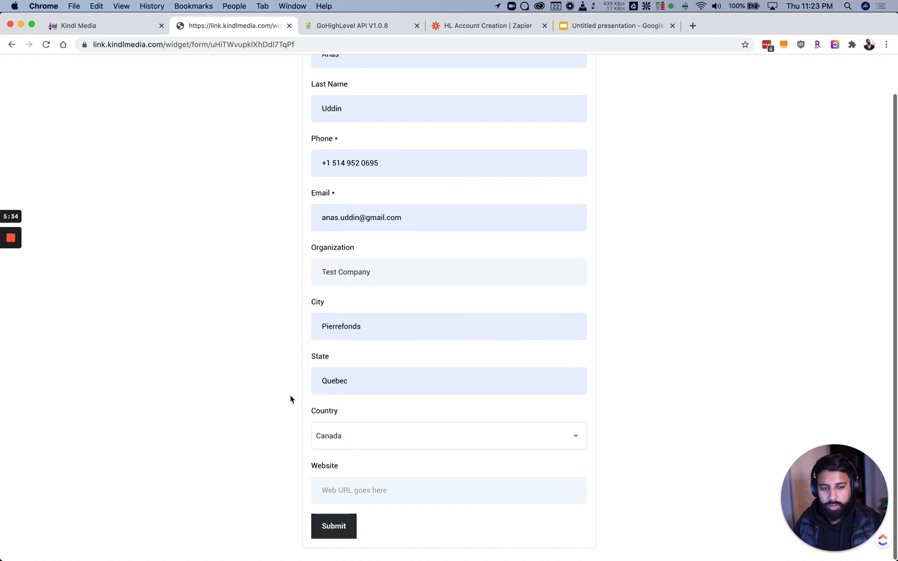
{"action": "left_click", "coordinate": [353, 492]}
{"action": "type", "text": "https"}
{"action": "type", "text": "://googl"}
{"action": "type", "text": "e"}
{"action": "key", "text": "BackSpace"}
{"action": "key", "text": "BackSpace"}
{"action": "key", "text": "BackSpace"}
{"action": "key", "text": "BackSpace"}
{"action": "key", "text": "BackSpace"}
{"action": "key", "text": "BackSpace"}
{"action": "type", "text": "testcompany.com"}
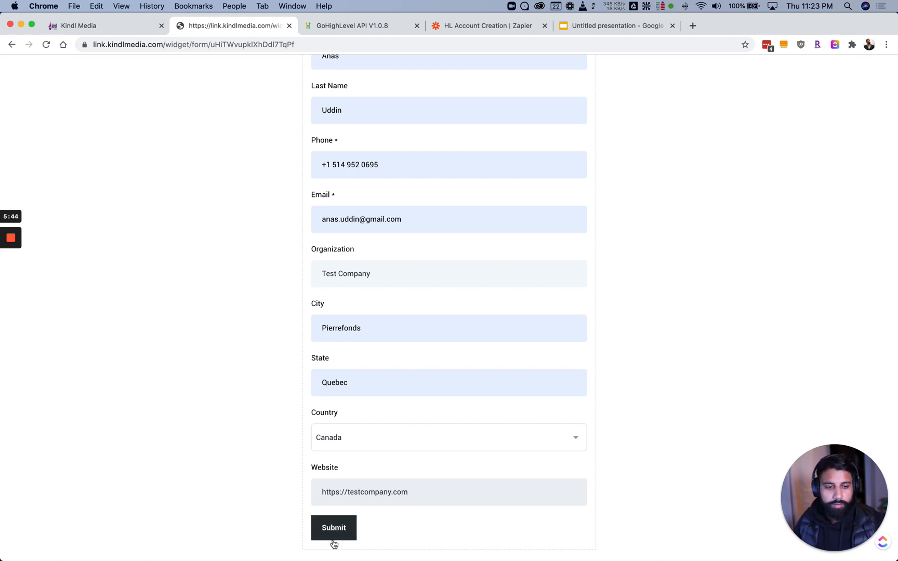
{"action": "left_click", "coordinate": [334, 536]}
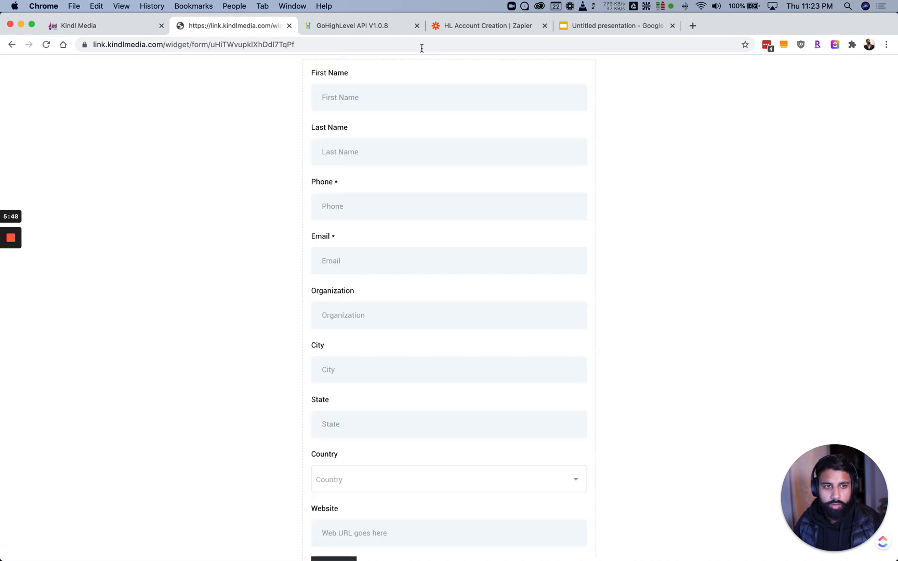
Test the Catch Hook trigger, review the Request A form data, then return to Kindl Media
{"action": "left_click", "coordinate": [462, 27]}
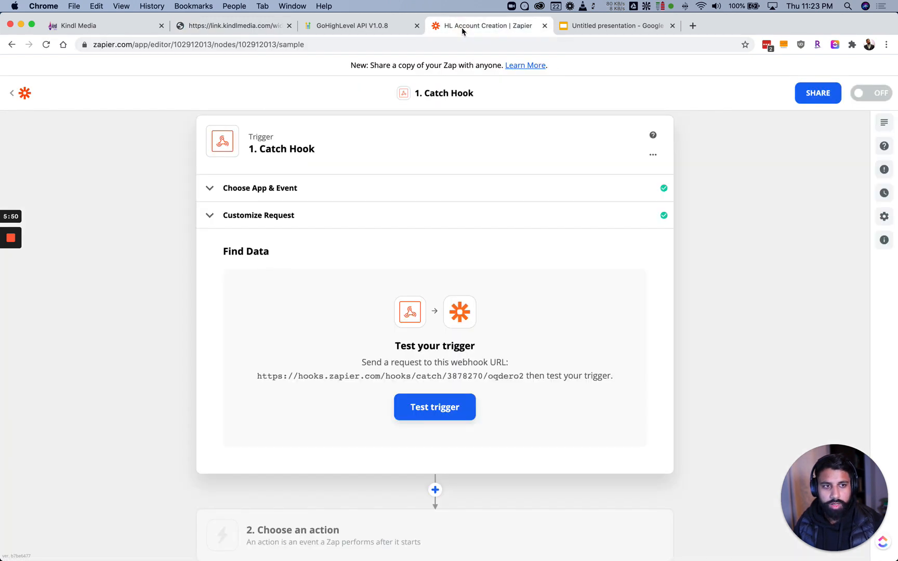
{"action": "left_click", "coordinate": [429, 396]}
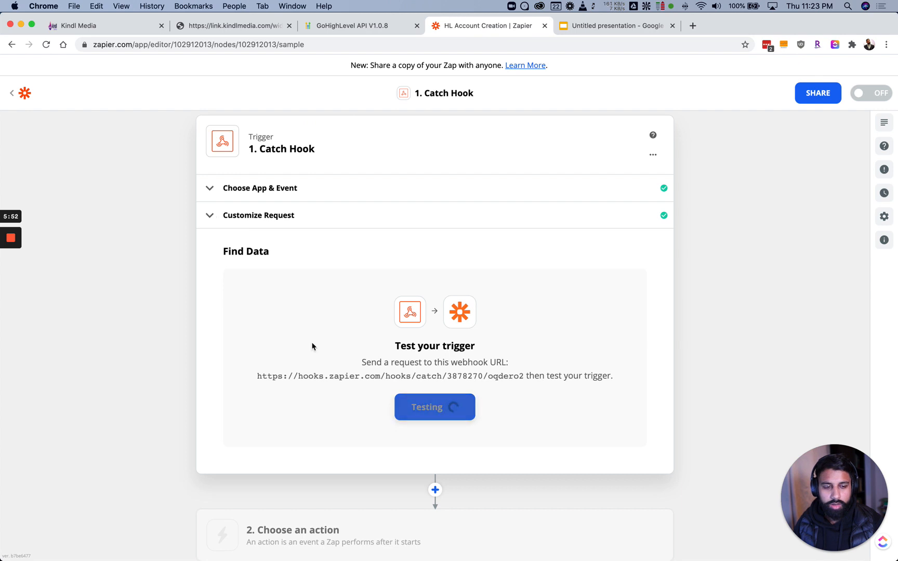
{"action": "scroll", "coordinate": [199, 305], "scroll_direction": "down", "scroll_amount": 3}
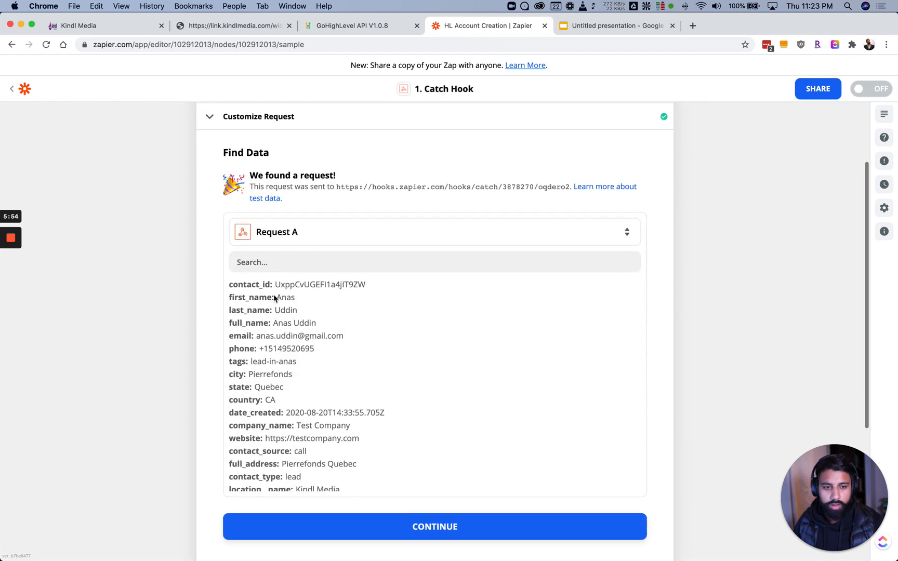
{"action": "scroll", "coordinate": [260, 338], "scroll_direction": "down", "scroll_amount": 5}
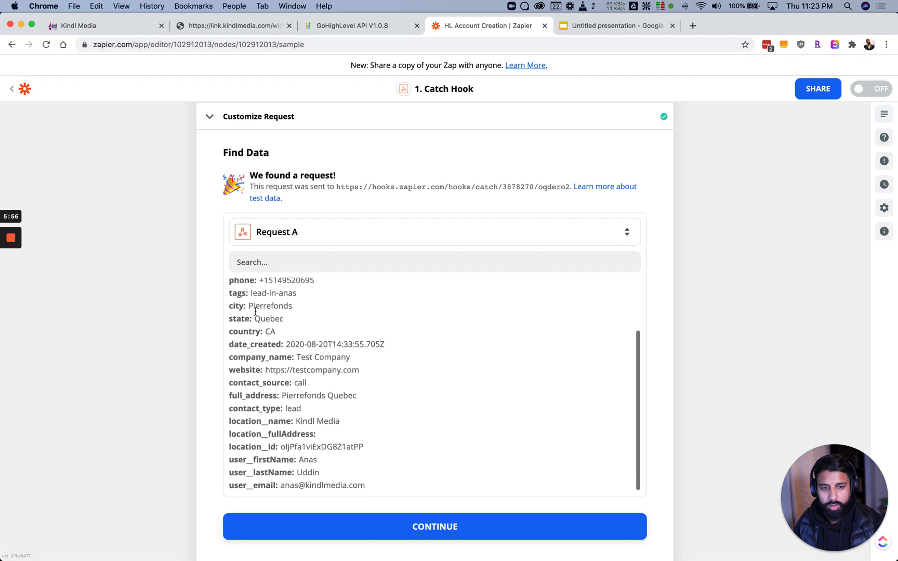
{"action": "scroll", "coordinate": [255, 311], "scroll_direction": "up", "scroll_amount": 5}
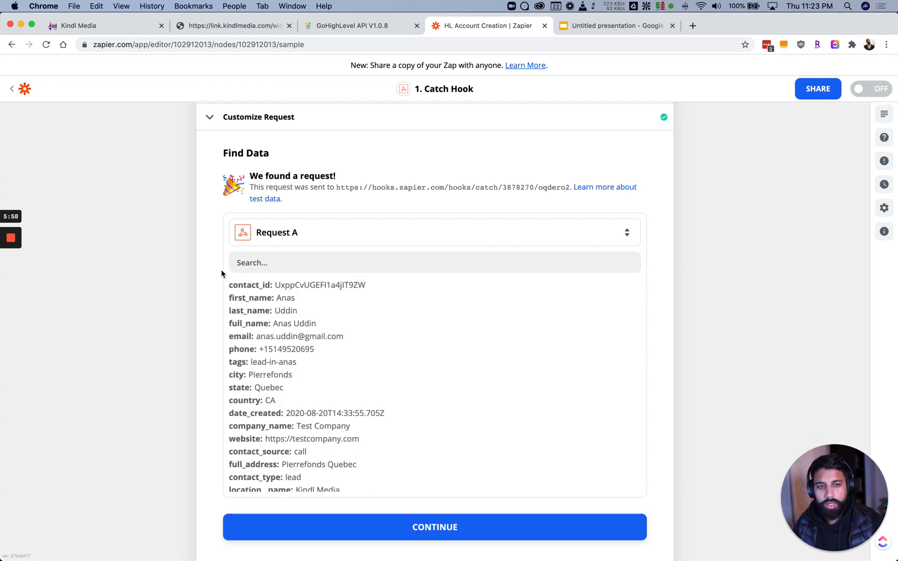
{"action": "scroll", "coordinate": [222, 274], "scroll_direction": "up", "scroll_amount": 3}
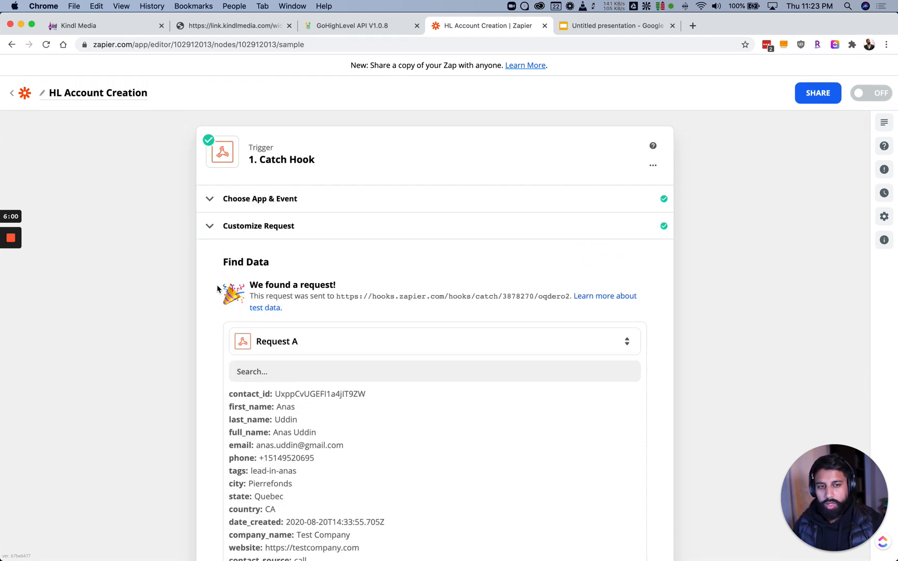
{"action": "scroll", "coordinate": [218, 289], "scroll_direction": "down", "scroll_amount": 8}
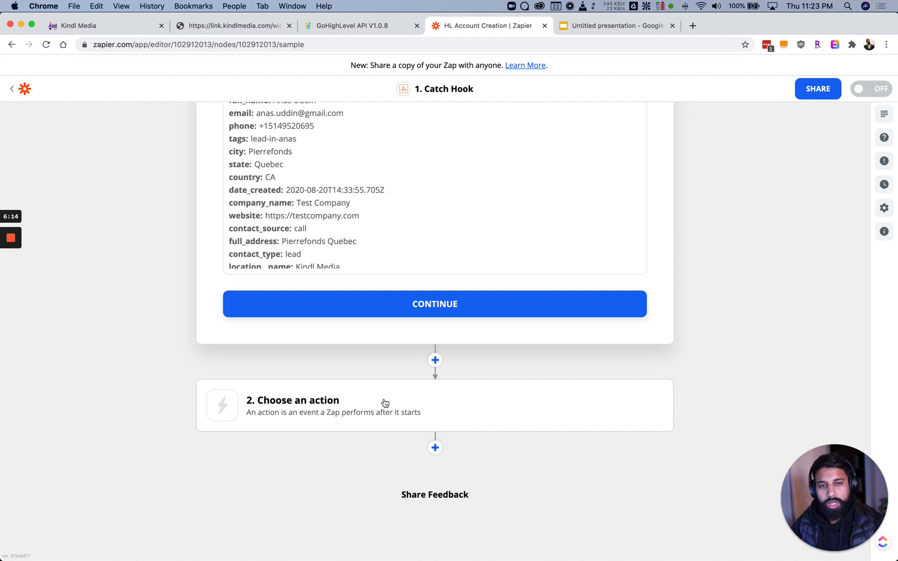
{"action": "left_click", "coordinate": [86, 26]}
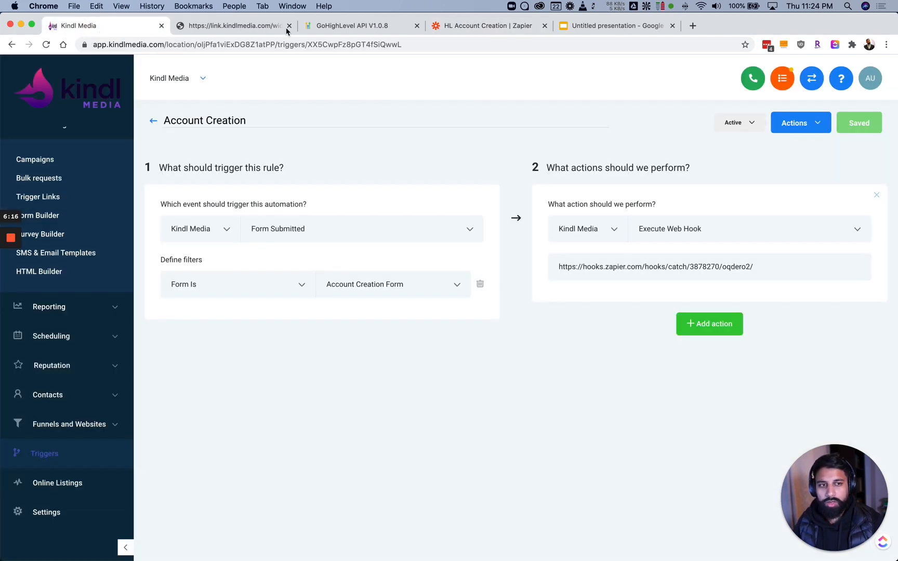
Open the GoHighLevel API documentation
{"action": "left_click", "coordinate": [353, 26]}
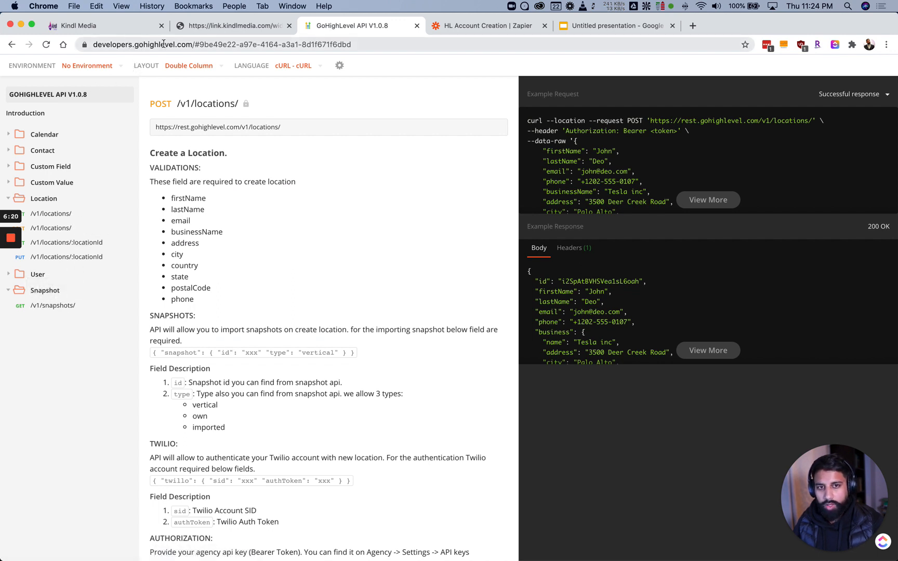
{"action": "left_click", "coordinate": [191, 45]}
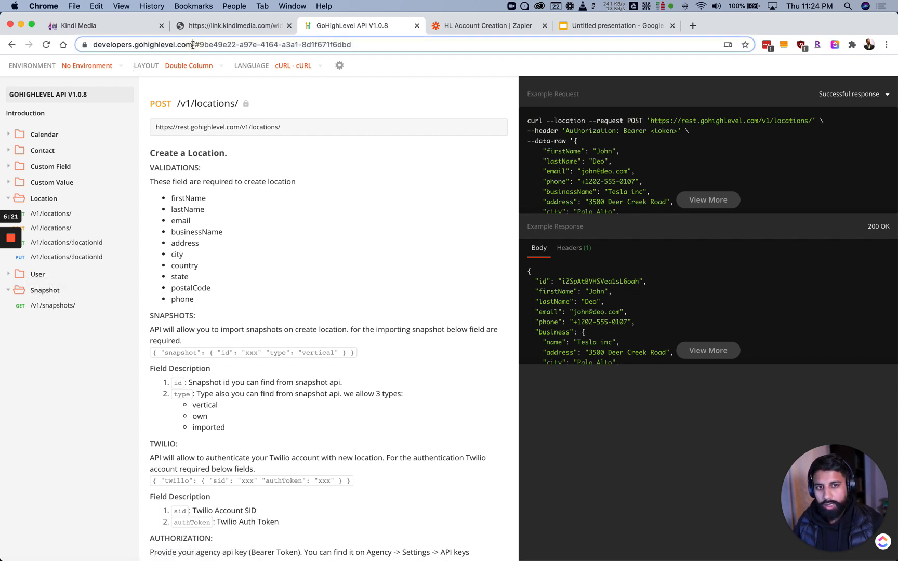
{"action": "left_click", "coordinate": [132, 46]}
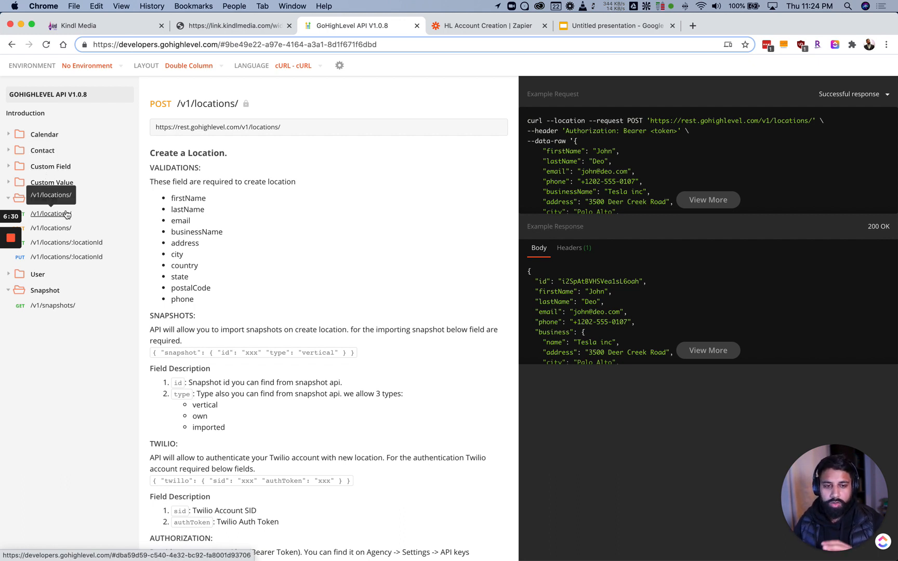
Select the GET /v1/snapshots/ endpoint URL, then return to the HL Account Creation zap
{"action": "left_click", "coordinate": [61, 305]}
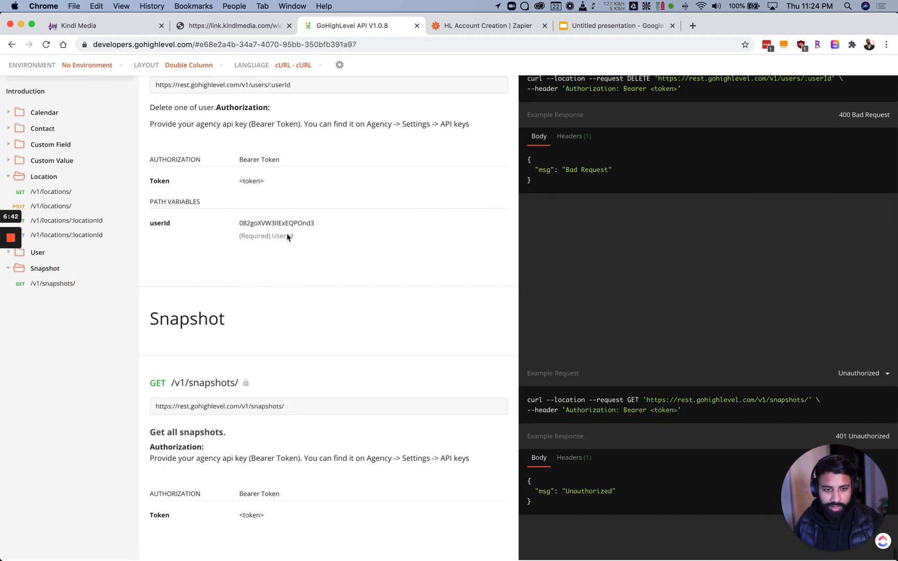
{"action": "left_click_drag", "start_coordinate": [294, 405], "coordinate": [111, 407]}
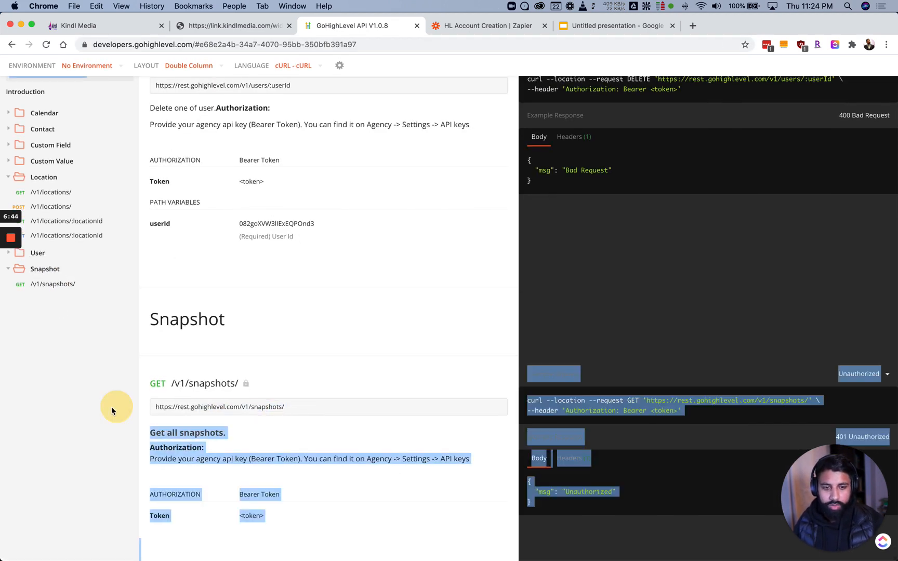
{"action": "left_click", "coordinate": [250, 426]}
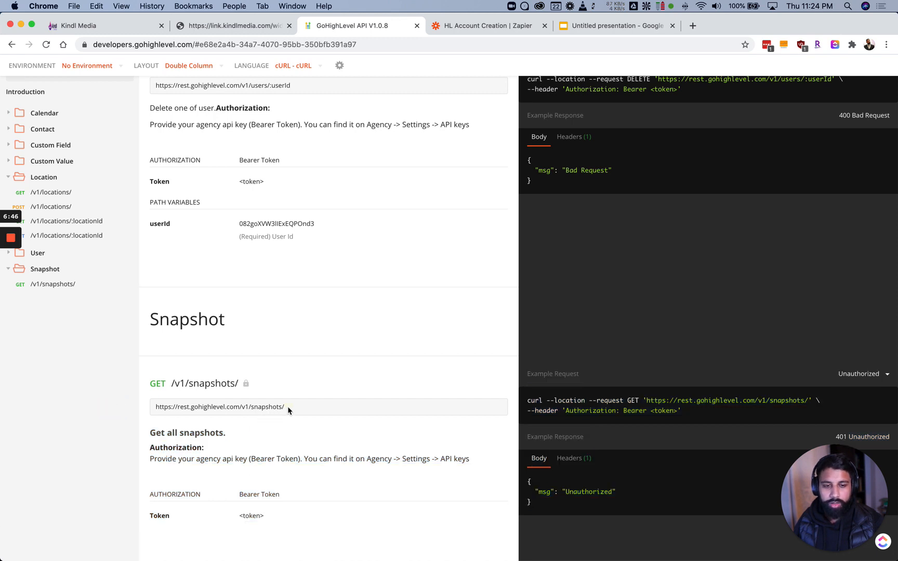
{"action": "left_click_drag", "start_coordinate": [289, 406], "coordinate": [152, 407]}
{"action": "key", "text": "cmd+c"}
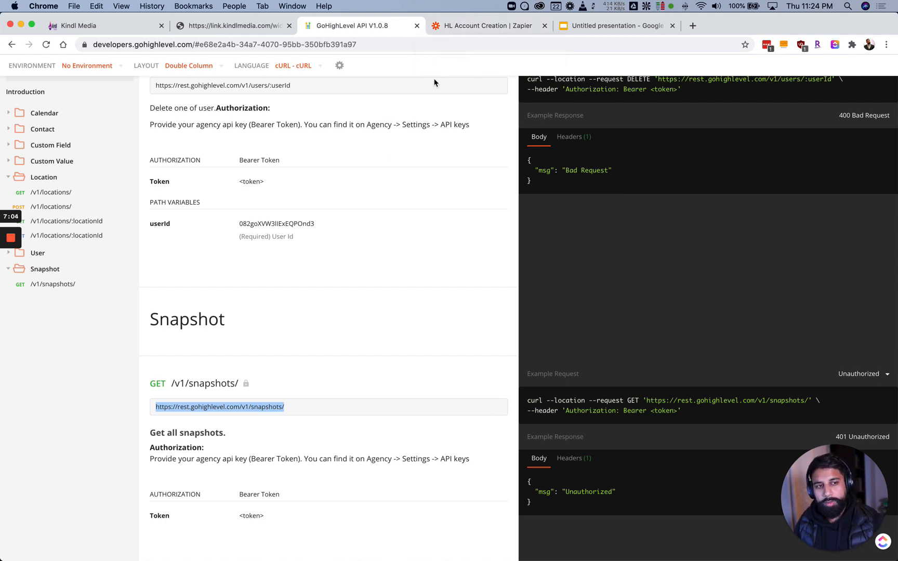
{"action": "left_click", "coordinate": [486, 26]}
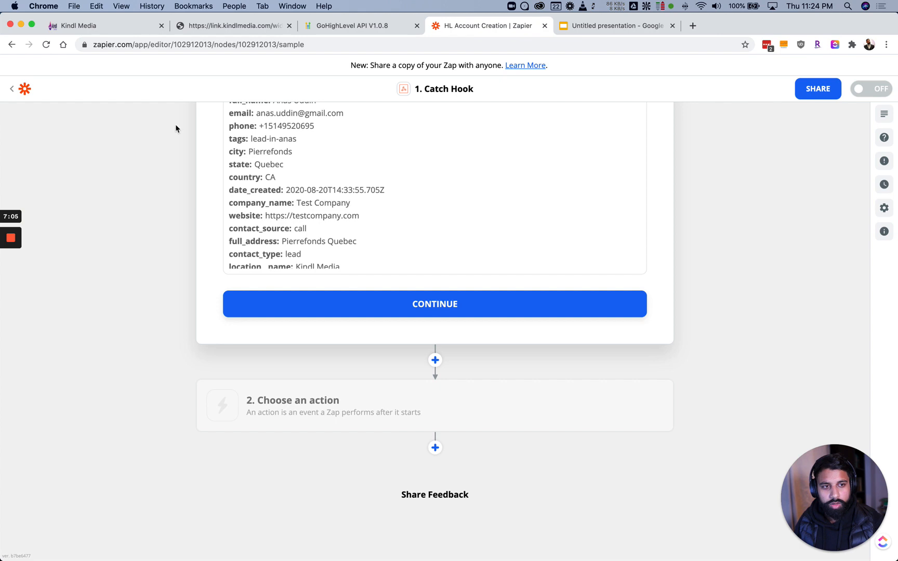
Open the GrowCRM Deploy Snapshot zap in a new tab
{"action": "right_click", "coordinate": [14, 93]}
{"action": "left_click", "coordinate": [31, 93]}
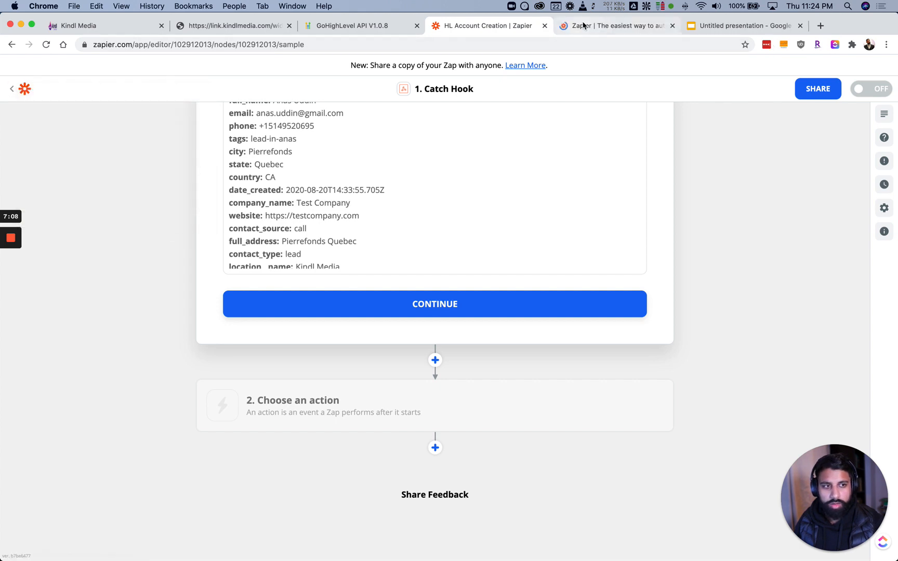
{"action": "left_click", "coordinate": [583, 26]}
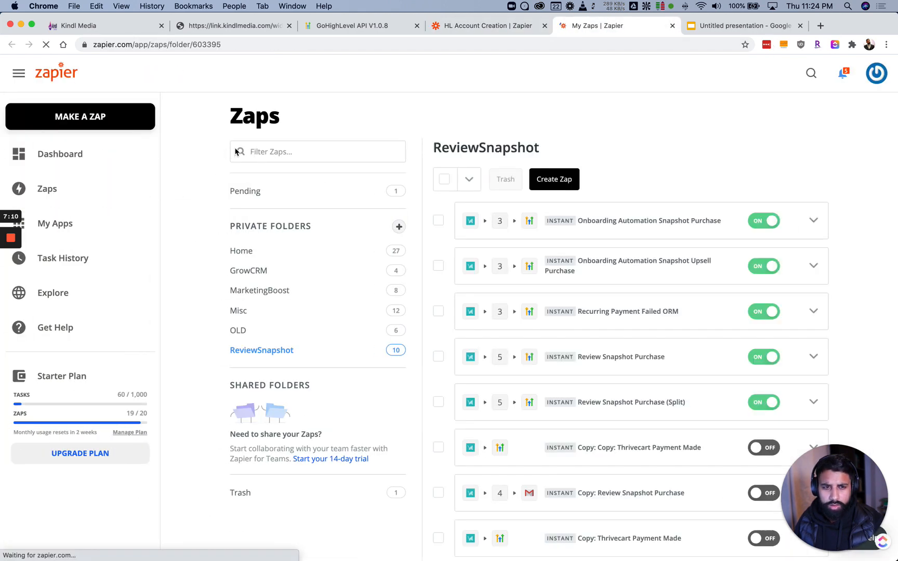
{"action": "left_click", "coordinate": [258, 271]}
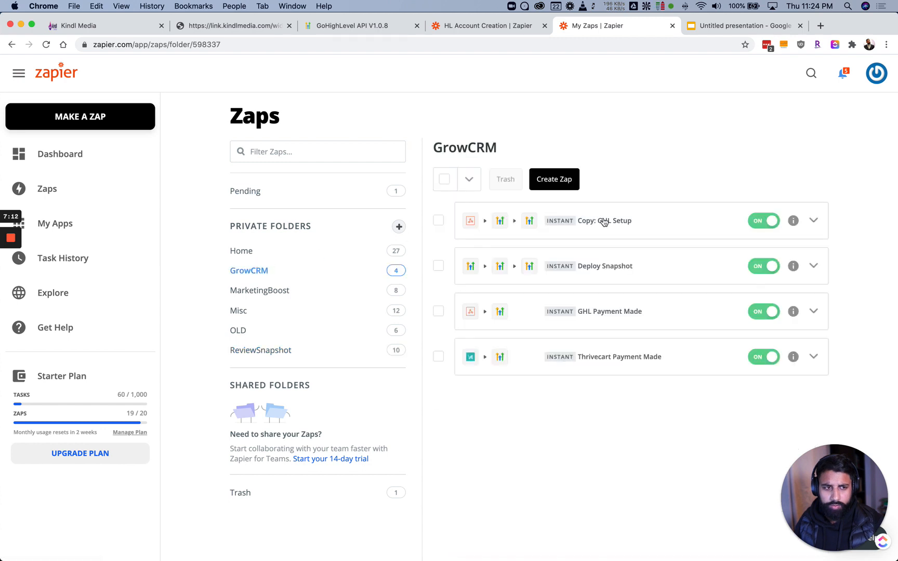
{"action": "left_click", "coordinate": [602, 267]}
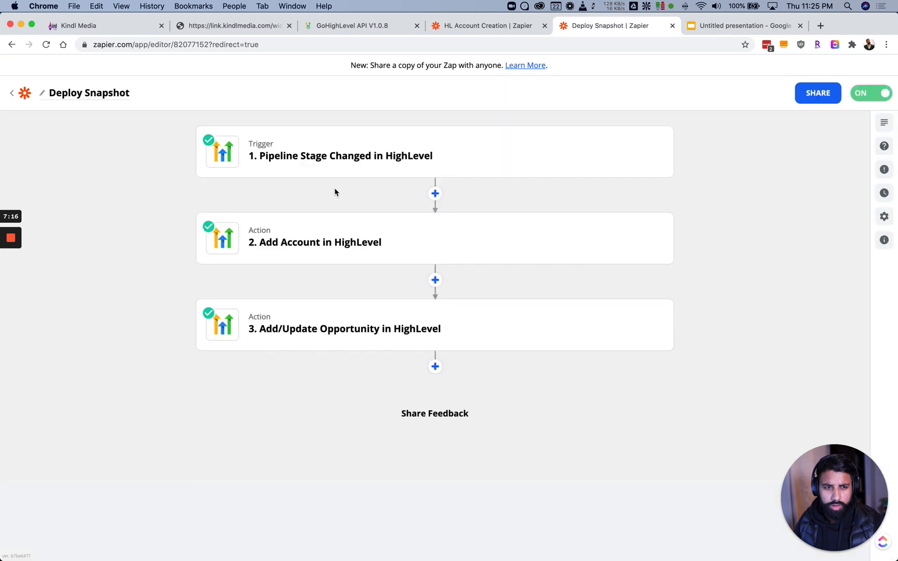
Review the Select Snapshot choices under Customize Account, then return to HL Account Creation
{"action": "left_click", "coordinate": [319, 238]}
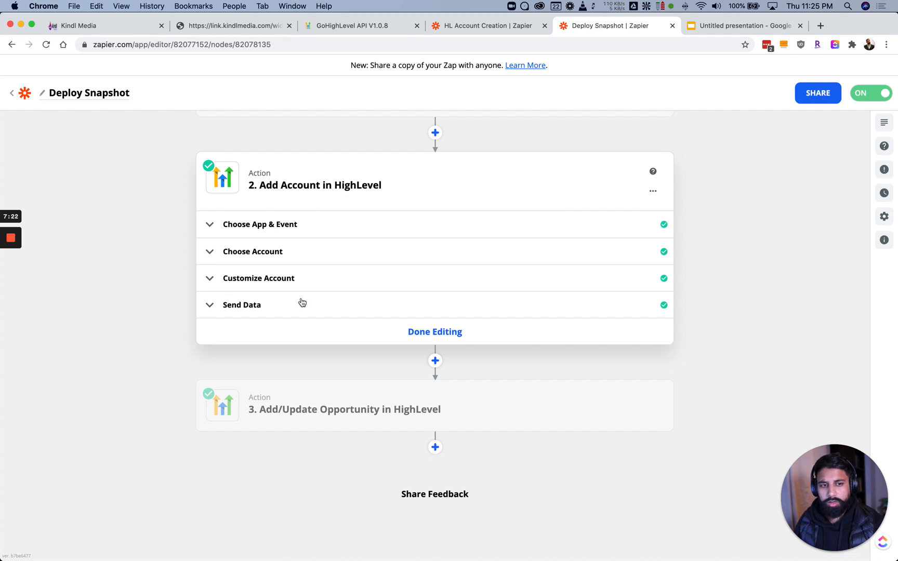
{"action": "left_click", "coordinate": [274, 250]}
{"action": "left_click", "coordinate": [260, 251]}
{"action": "left_click", "coordinate": [258, 280]}
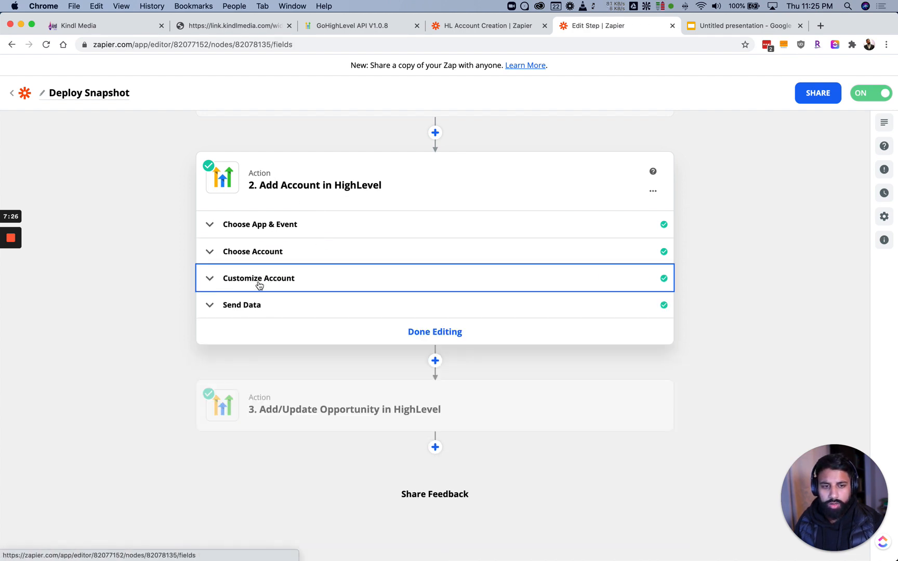
{"action": "scroll", "coordinate": [189, 301], "scroll_direction": "down", "scroll_amount": 1}
{"action": "left_click", "coordinate": [285, 262]}
{"action": "left_click", "coordinate": [285, 260]}
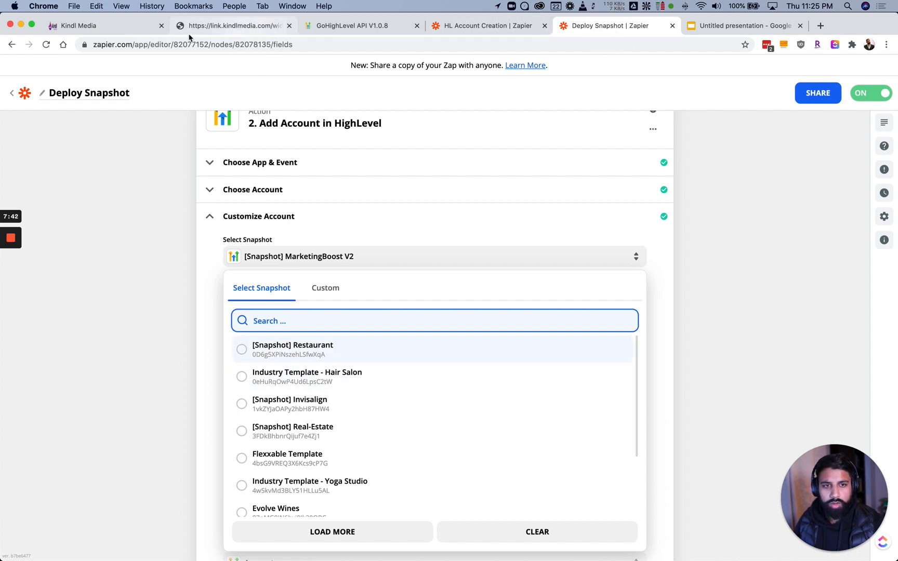
{"action": "left_click", "coordinate": [505, 27]}
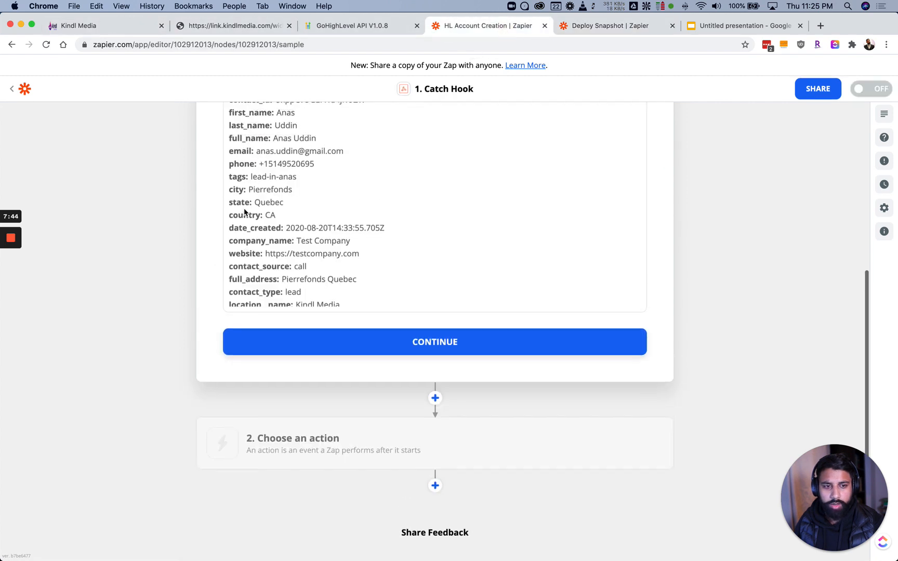
Set step 2 to a Webhooks by Zapier GET action and continue to its request settings
{"action": "left_click", "coordinate": [345, 406]}
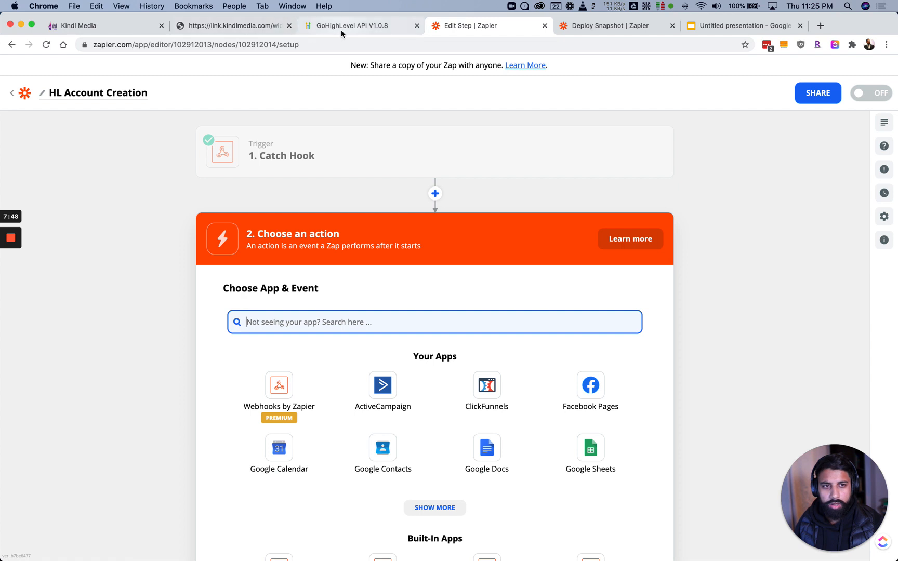
{"action": "left_click", "coordinate": [275, 407]}
{"action": "left_click", "coordinate": [278, 379]}
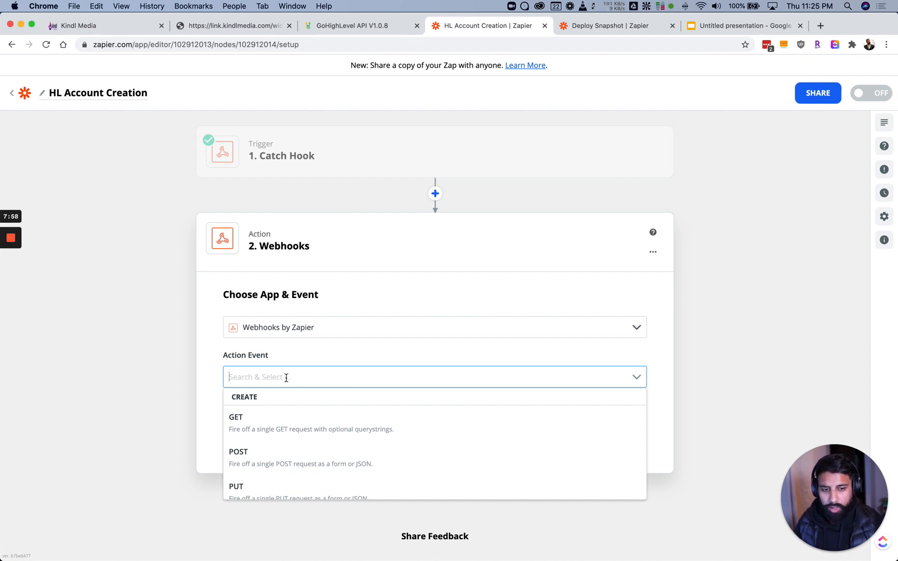
{"action": "left_click", "coordinate": [248, 427]}
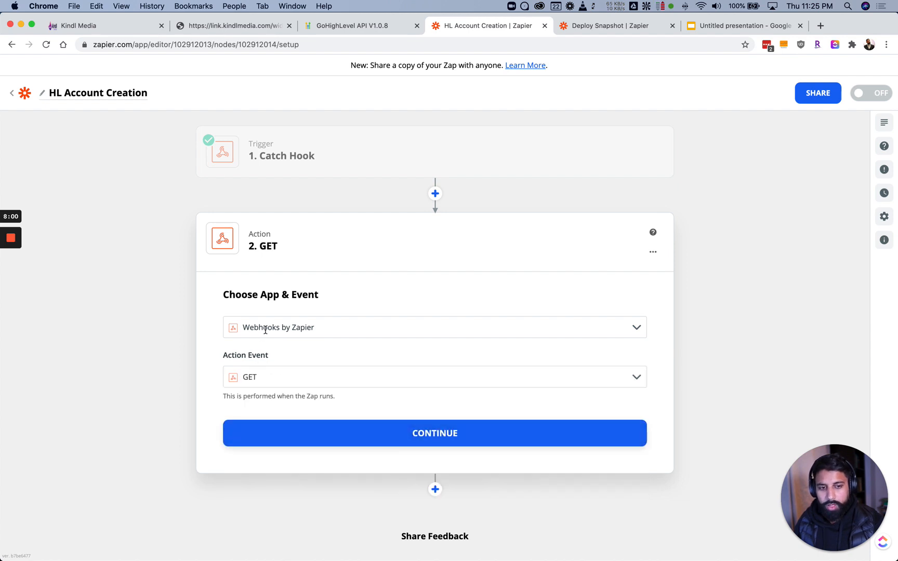
{"action": "left_click", "coordinate": [283, 431]}
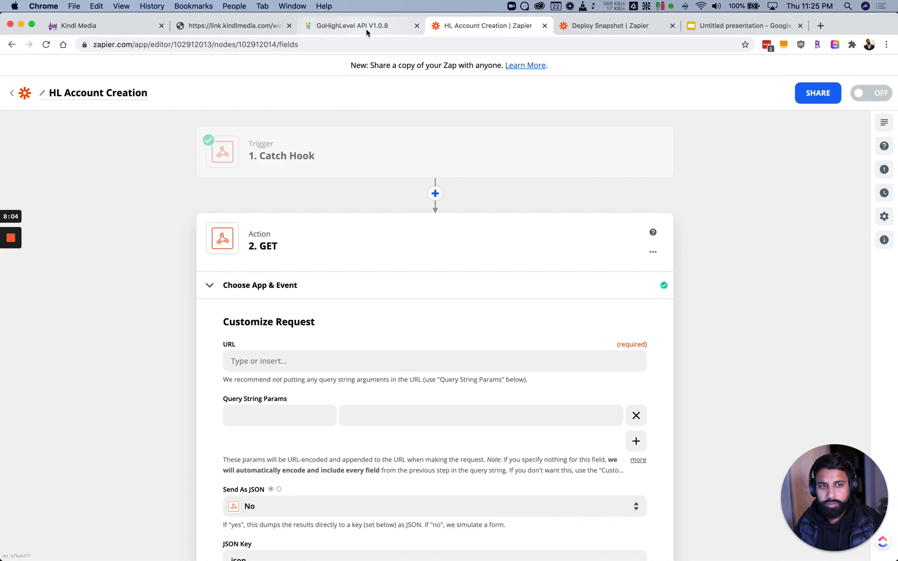
{"action": "left_click", "coordinate": [366, 27]}
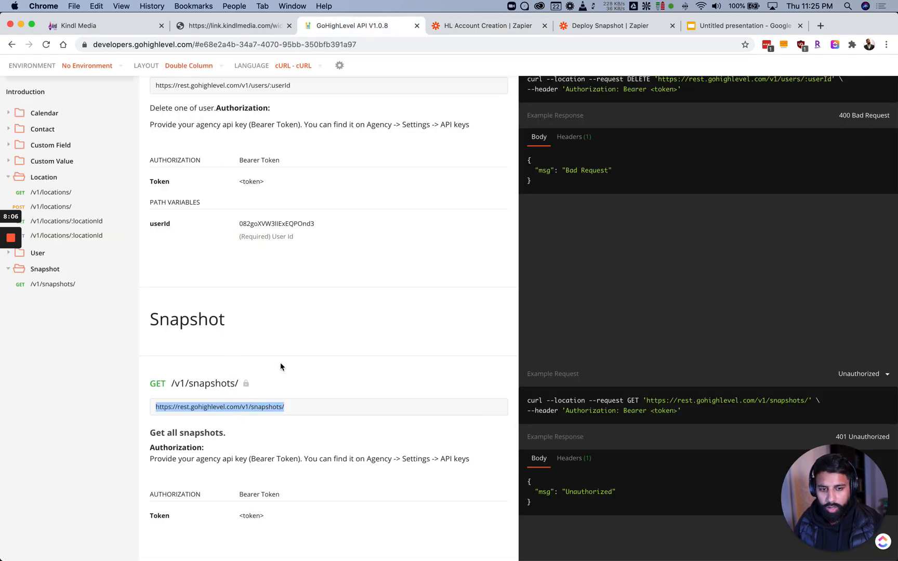
{"action": "left_click", "coordinate": [447, 26]}
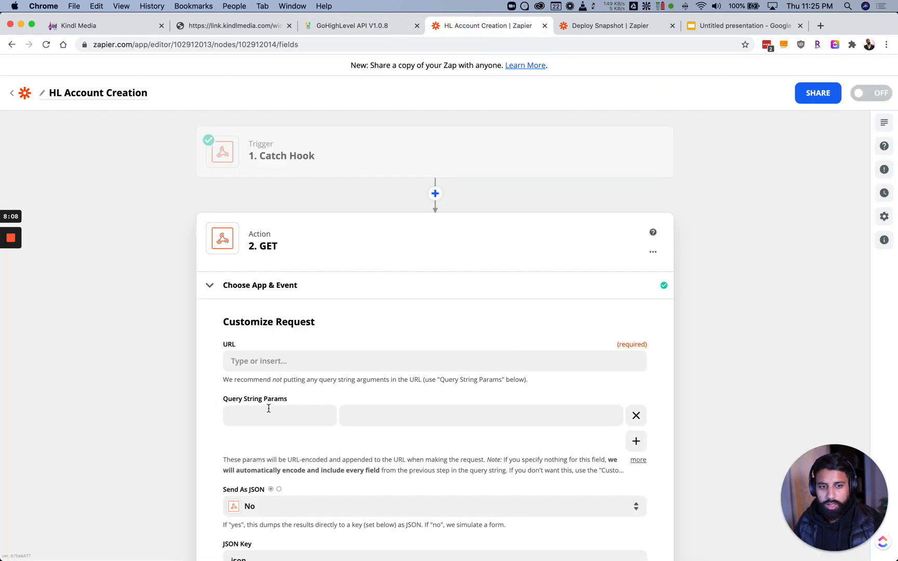
{"action": "left_click", "coordinate": [276, 367]}
{"action": "key", "text": "cmd+v"}
{"action": "type", "text": "/"}
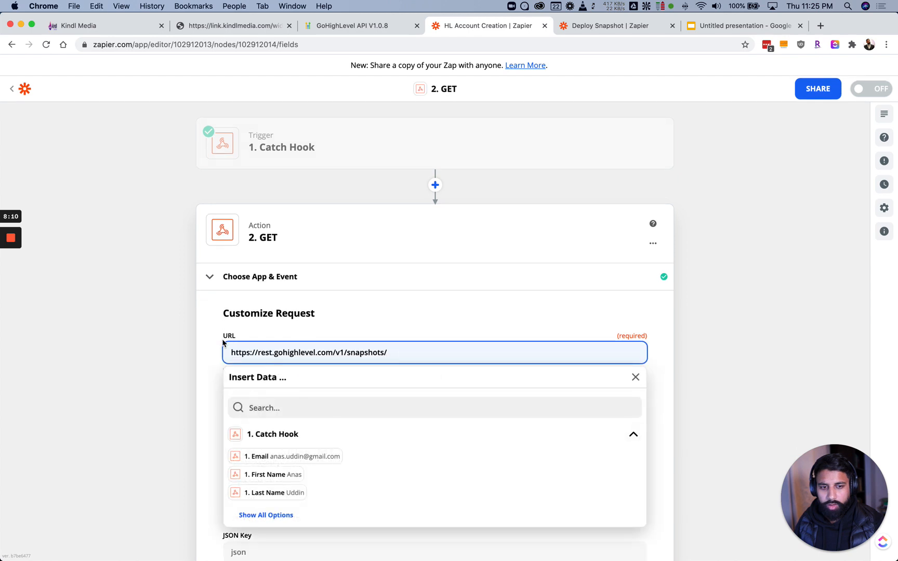
{"action": "scroll", "coordinate": [349, 330], "scroll_direction": "down", "scroll_amount": 3}
{"action": "scroll", "coordinate": [349, 331], "scroll_direction": "down", "scroll_amount": 5}
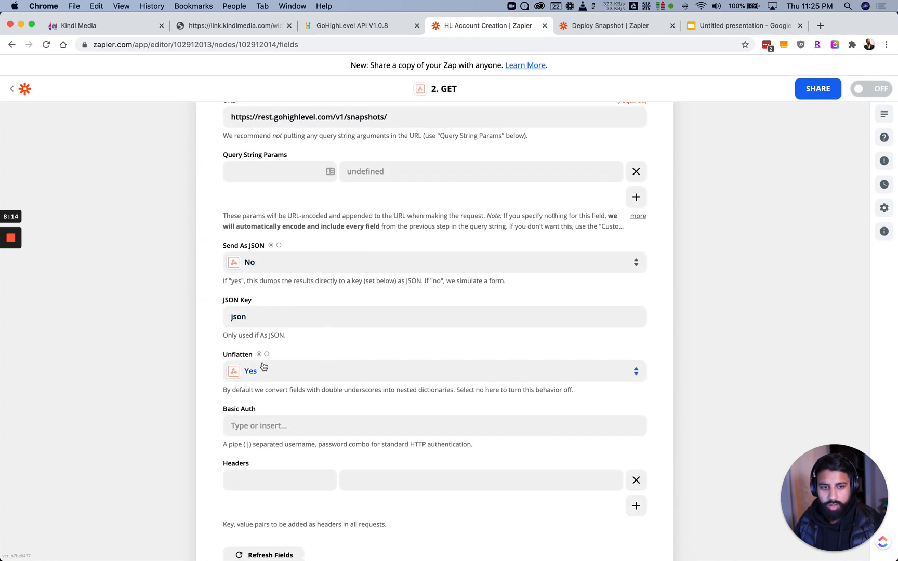
{"action": "scroll", "coordinate": [256, 371], "scroll_direction": "down", "scroll_amount": 2}
{"action": "scroll", "coordinate": [266, 358], "scroll_direction": "up", "scroll_amount": 5}
{"action": "scroll", "coordinate": [265, 358], "scroll_direction": "up", "scroll_amount": 3}
{"action": "scroll", "coordinate": [267, 361], "scroll_direction": "down", "scroll_amount": 8}
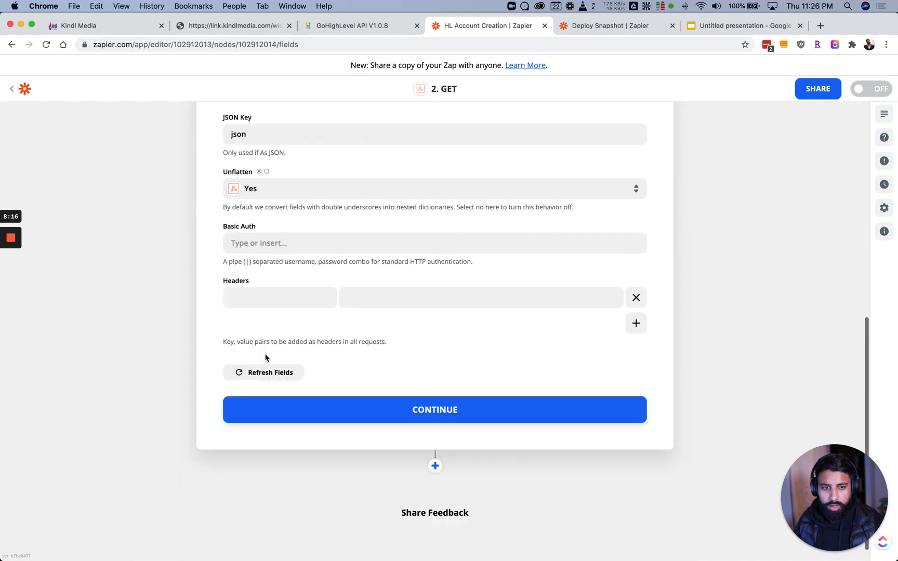
{"action": "scroll", "coordinate": [267, 359], "scroll_direction": "up", "scroll_amount": 2}
Keep Unflatten set to Yes and start an Authorization header key
{"action": "left_click", "coordinate": [262, 275]}
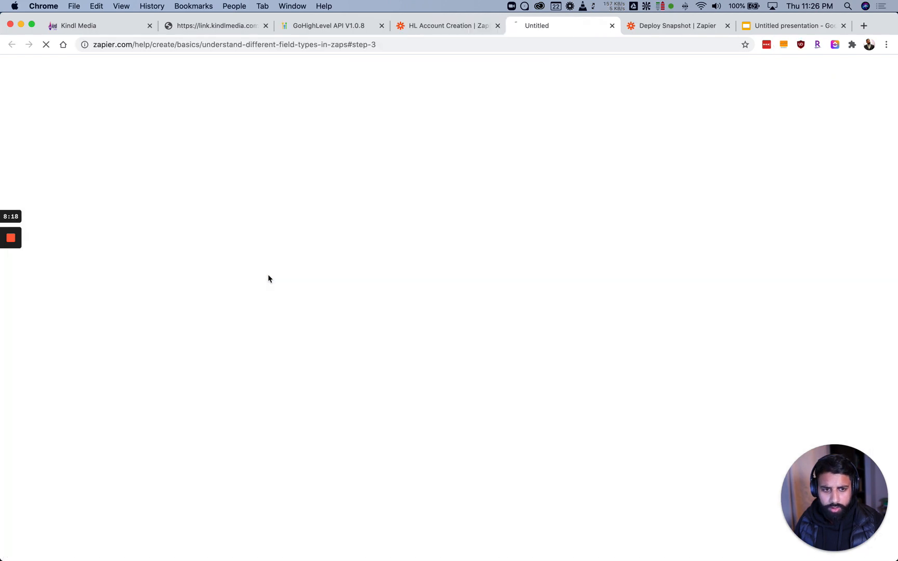
{"action": "key", "text": "super+w"}
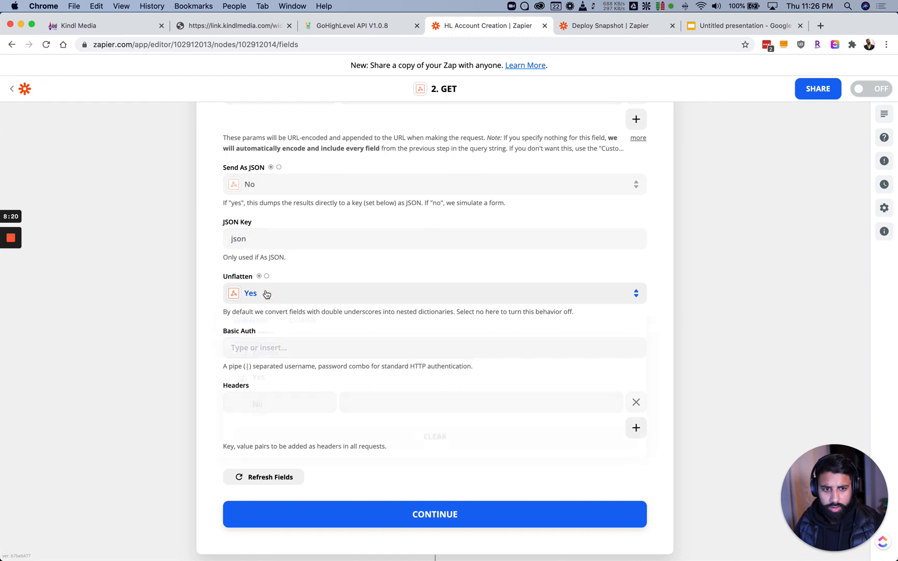
{"action": "left_click", "coordinate": [265, 294]}
{"action": "left_click", "coordinate": [220, 267]}
{"action": "scroll", "coordinate": [229, 292], "scroll_direction": "down", "scroll_amount": 2}
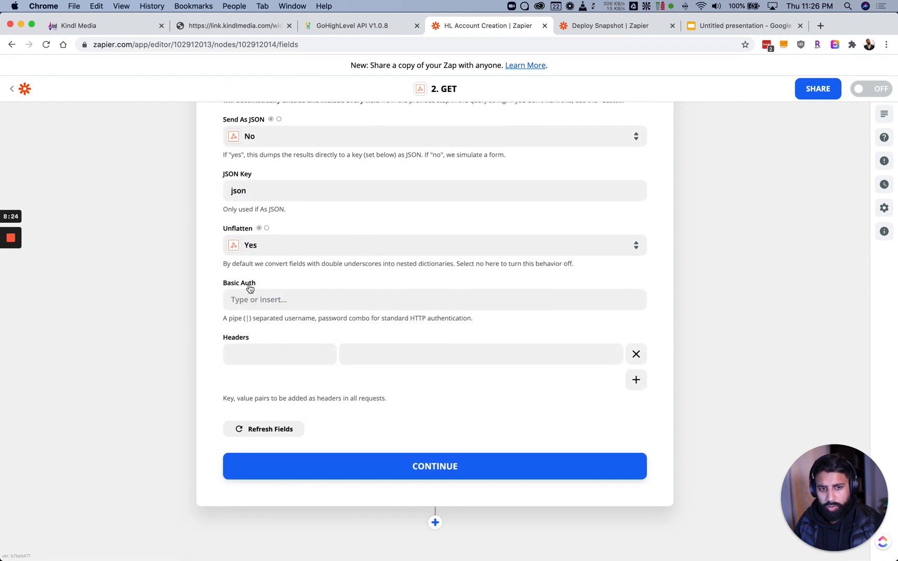
{"action": "left_click", "coordinate": [263, 351]}
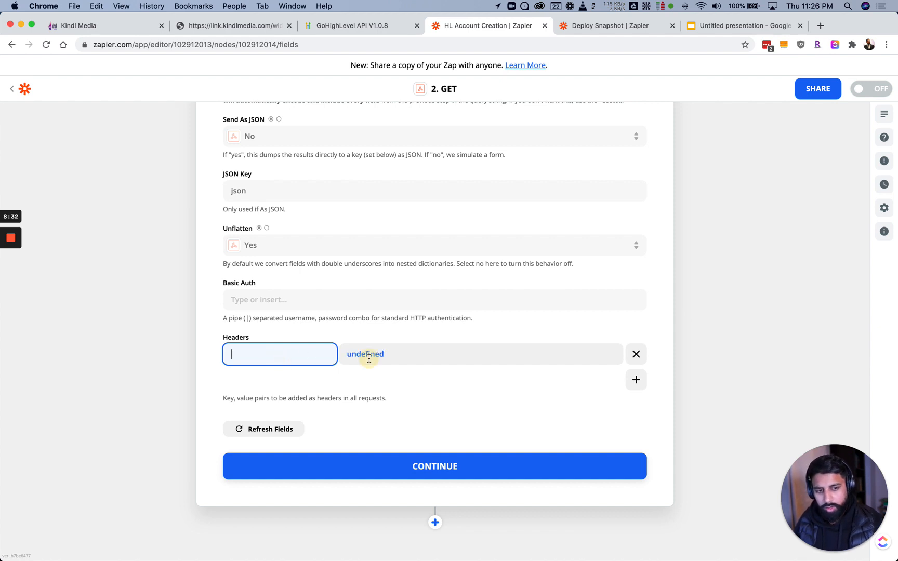
{"action": "type", "text": "Authorization"}
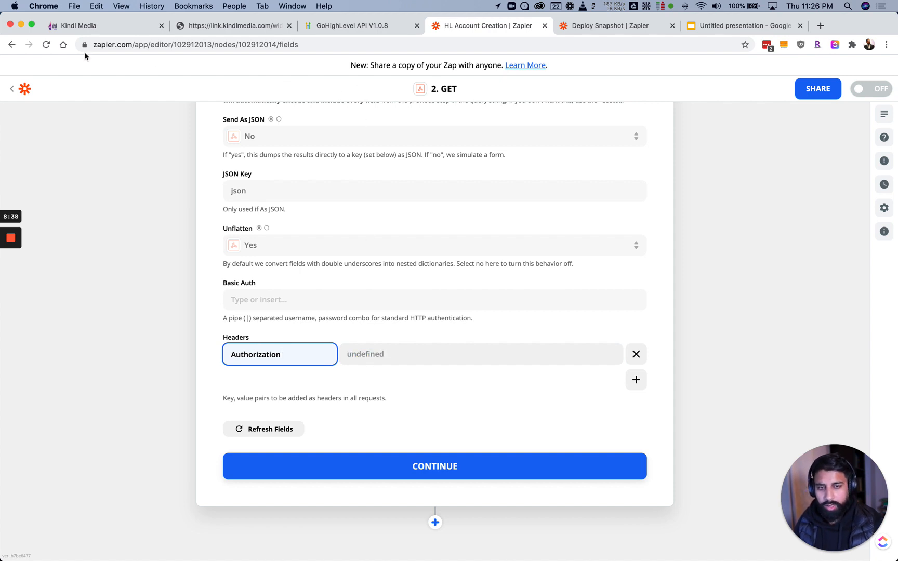
Copy the Test Key's API key from Kindl Media's agency API Keys settings
{"action": "left_click", "coordinate": [92, 28]}
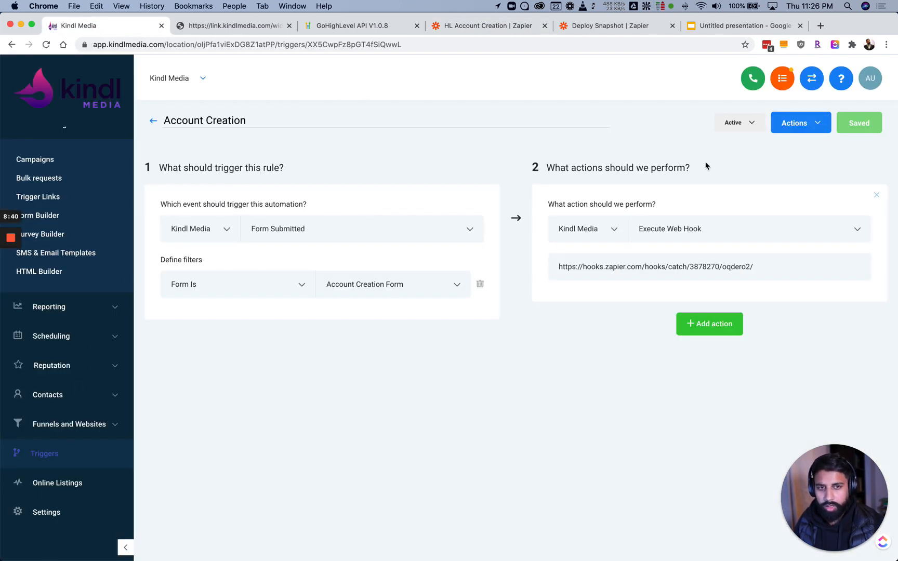
{"action": "left_click", "coordinate": [811, 78]}
{"action": "left_click", "coordinate": [58, 347]}
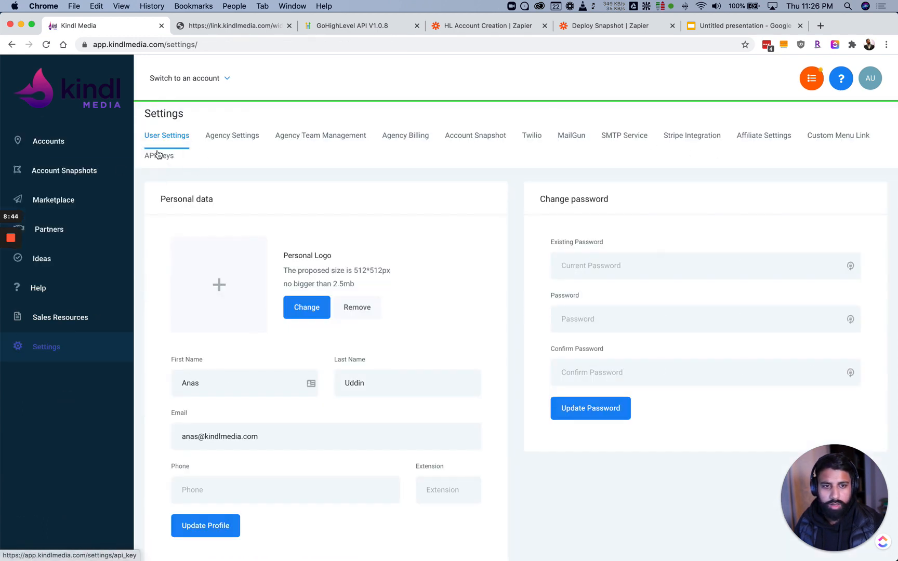
{"action": "left_click", "coordinate": [157, 154]}
{"action": "left_click", "coordinate": [462, 249]}
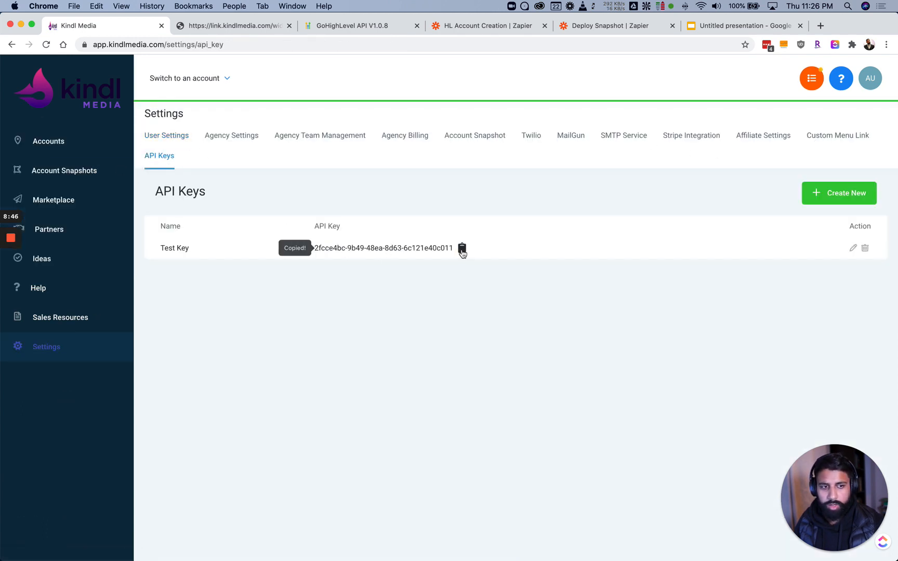
{"action": "left_click", "coordinate": [338, 26]}
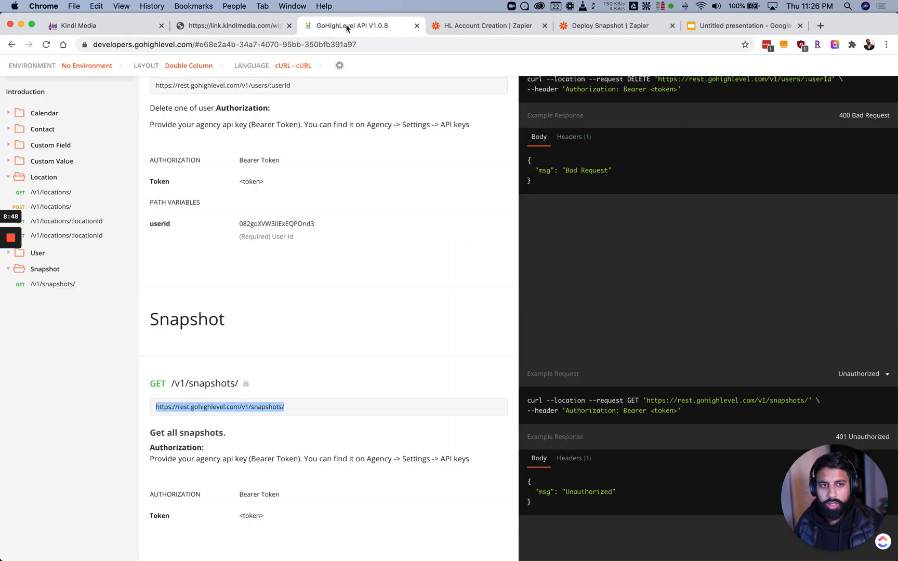
{"action": "left_click", "coordinate": [485, 26]}
Set the Authorization header value to 'Bearer ' plus the copied API key, then continue
{"action": "left_click", "coordinate": [387, 354]}
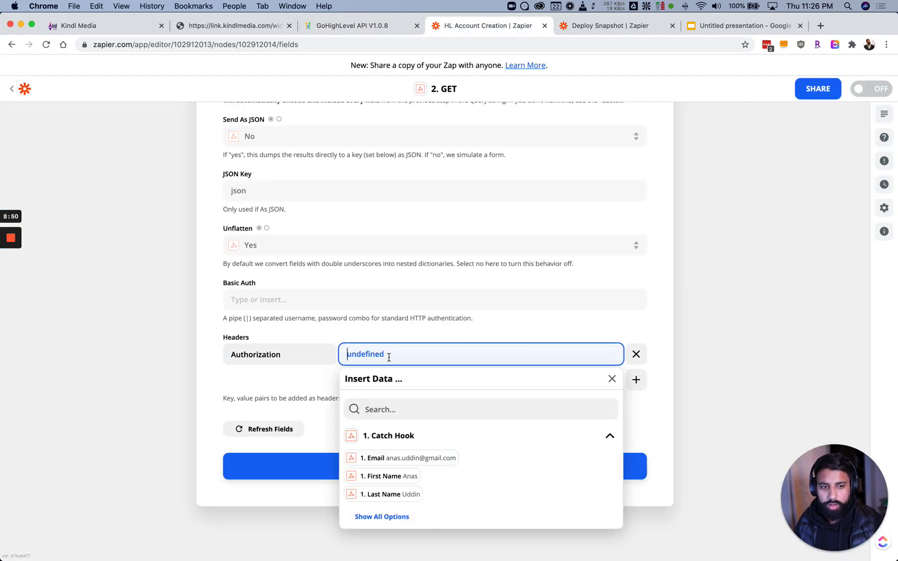
{"action": "type", "text": "Bearer"}
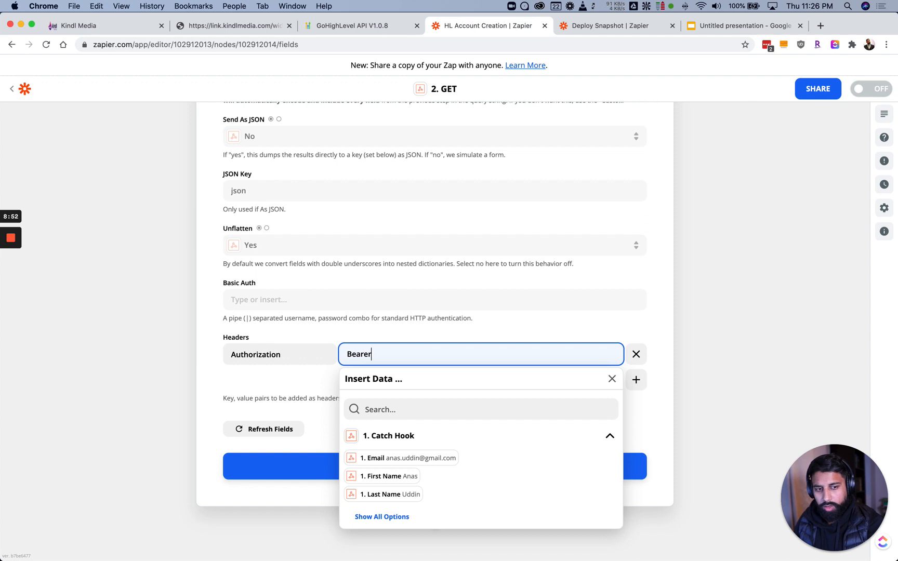
{"action": "key", "text": "super+v"}
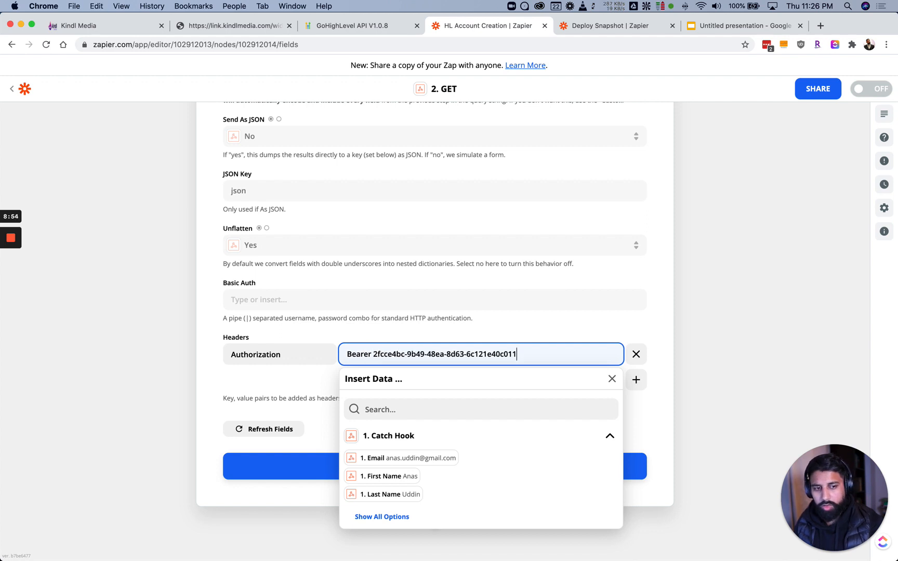
{"action": "left_click", "coordinate": [347, 337]}
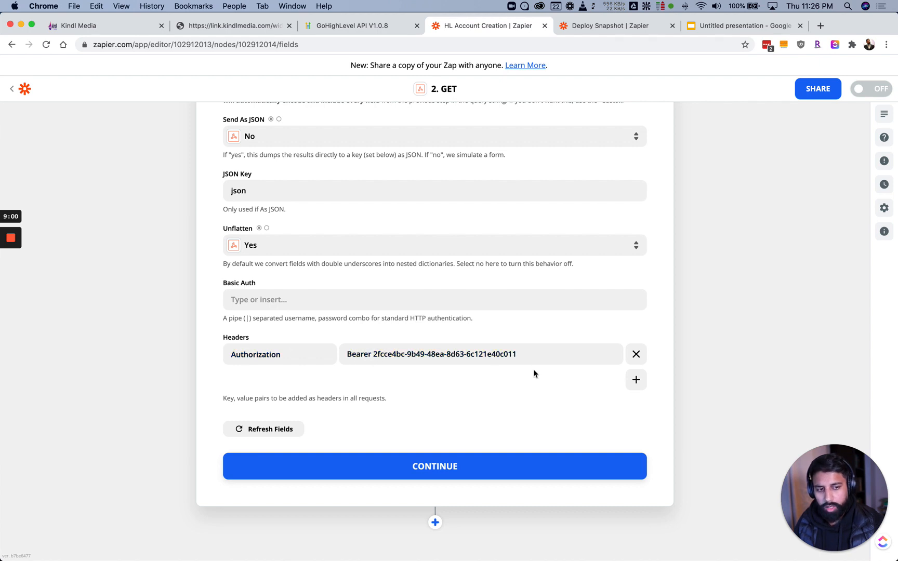
{"action": "left_click", "coordinate": [534, 355]}
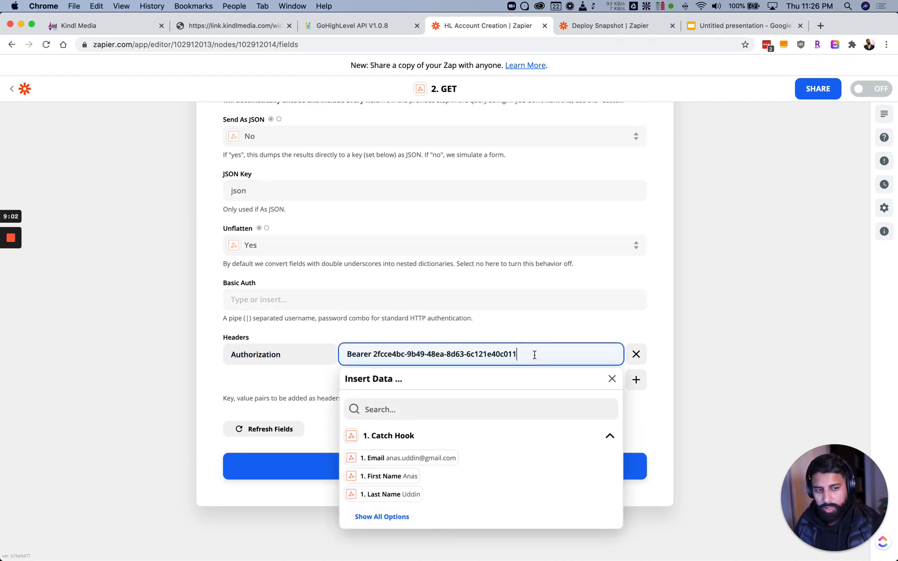
{"action": "left_click", "coordinate": [524, 339]}
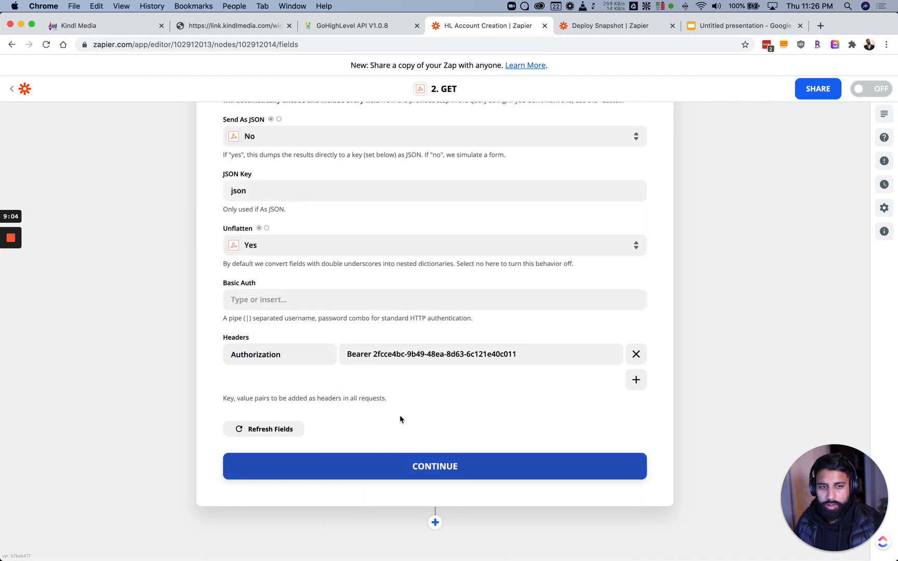
{"action": "left_click", "coordinate": [371, 467]}
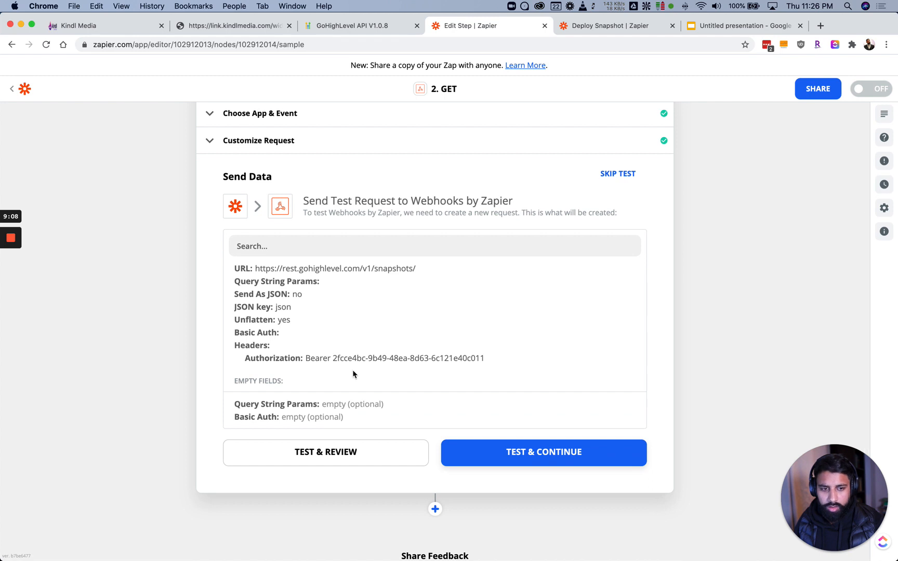
Test the GET request and inspect the returned snapshots, such as Solar and Dentist
{"action": "scroll", "coordinate": [318, 356], "scroll_direction": "down", "scroll_amount": 1}
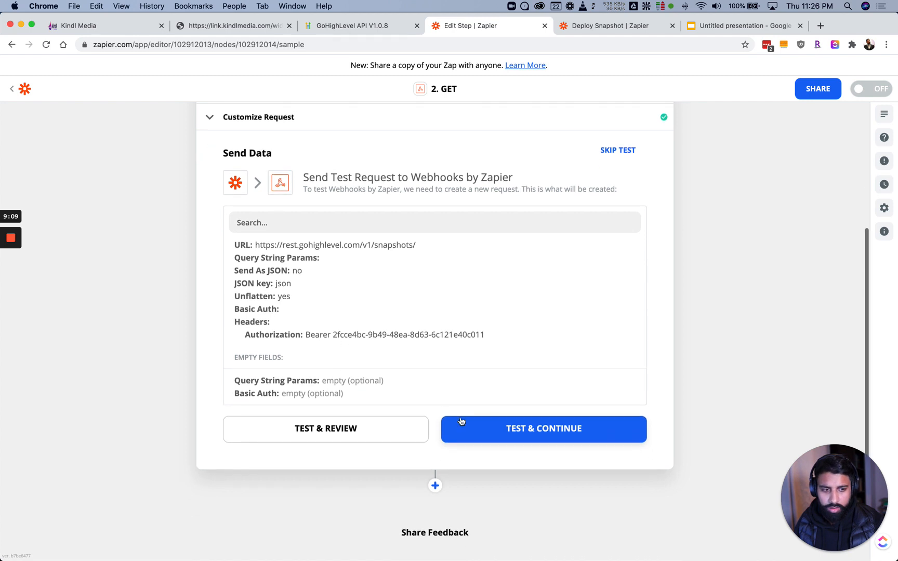
{"action": "left_click", "coordinate": [381, 430]}
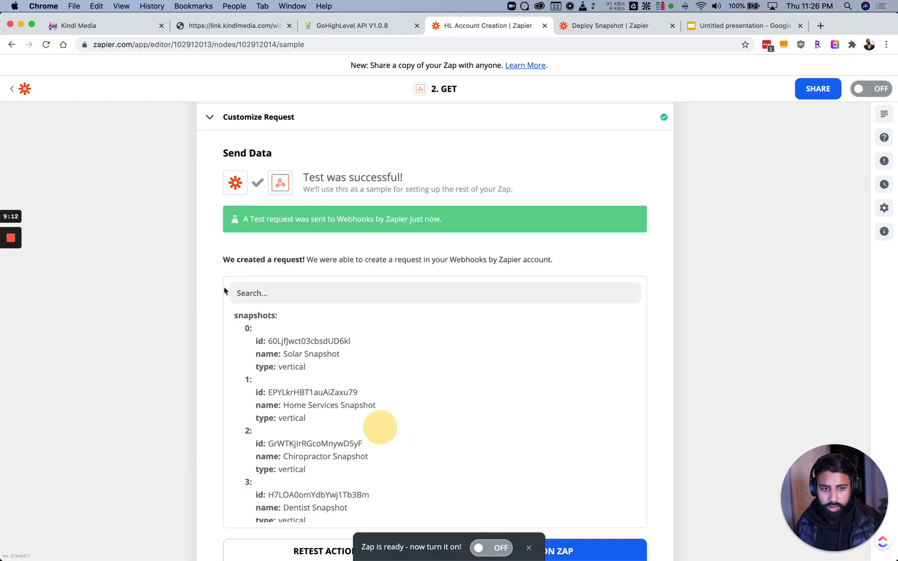
{"action": "scroll", "coordinate": [224, 290], "scroll_direction": "down", "scroll_amount": 3}
{"action": "scroll", "coordinate": [285, 341], "scroll_direction": "down", "scroll_amount": 3}
{"action": "scroll", "coordinate": [284, 318], "scroll_direction": "up", "scroll_amount": 3}
{"action": "double_click", "coordinate": [293, 302]}
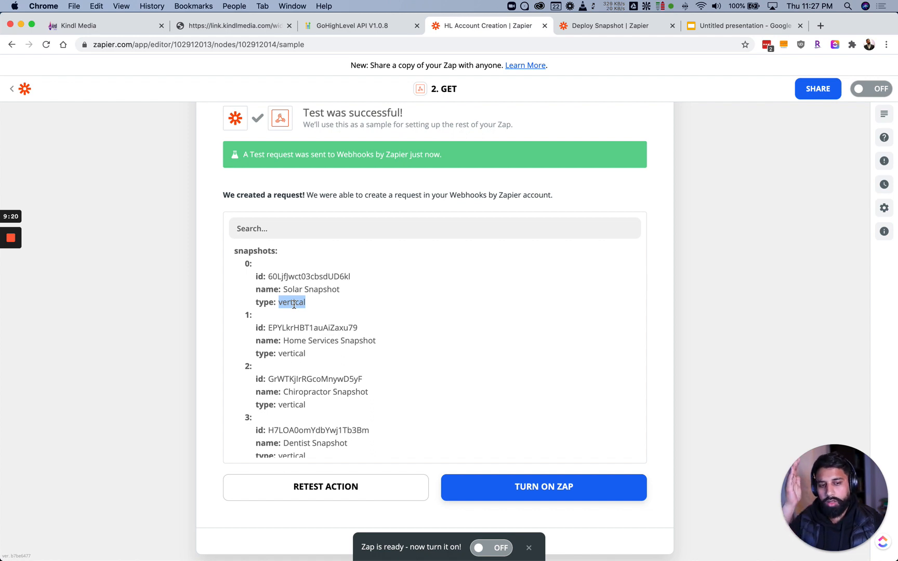
{"action": "scroll", "coordinate": [319, 355], "scroll_direction": "down", "scroll_amount": 5}
{"action": "scroll", "coordinate": [319, 355], "scroll_direction": "down", "scroll_amount": 10}
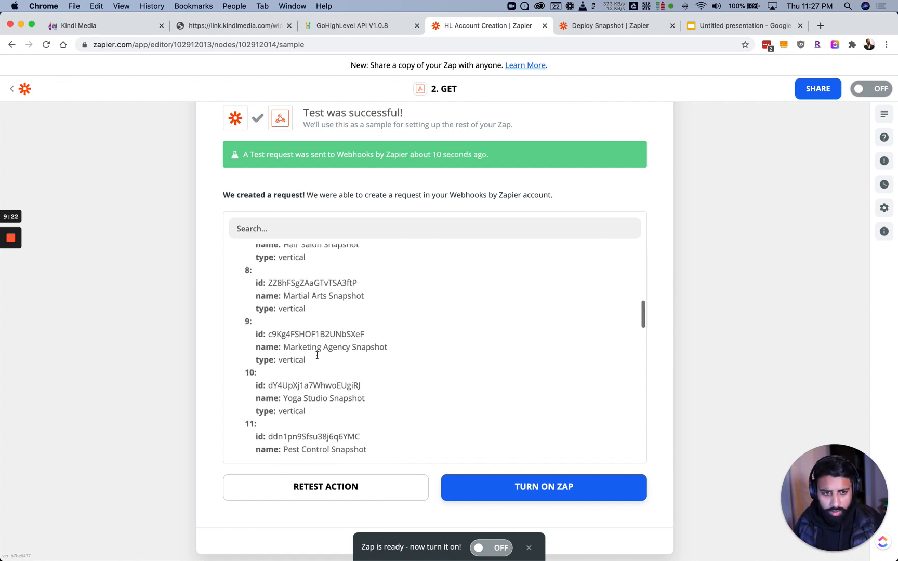
{"action": "scroll", "coordinate": [318, 358], "scroll_direction": "down", "scroll_amount": 8}
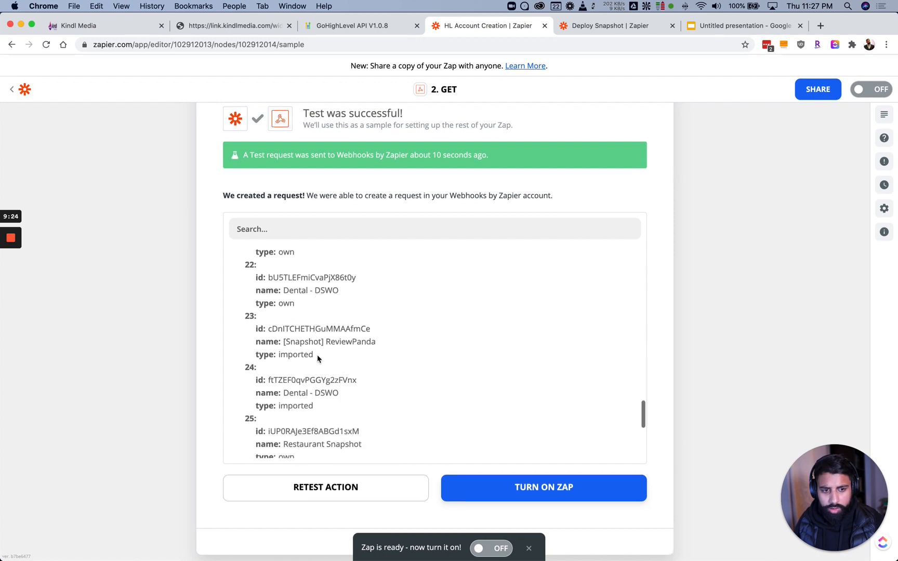
{"action": "scroll", "coordinate": [317, 354], "scroll_direction": "up", "scroll_amount": 12}
{"action": "scroll", "coordinate": [317, 355], "scroll_direction": "up", "scroll_amount": 15}
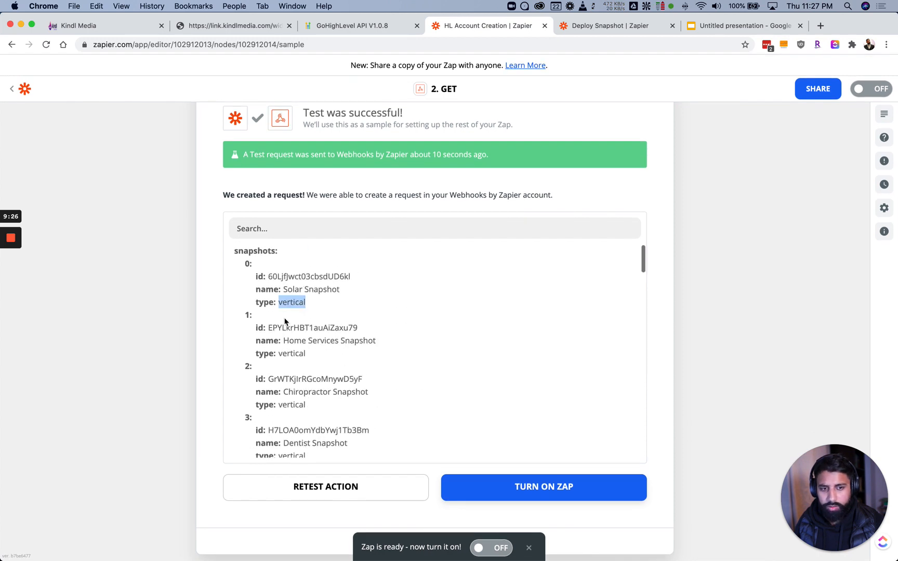
Finish editing the GET step to reach the 'Your Zap Is Ready!' screen
{"action": "left_click", "coordinate": [281, 278]}
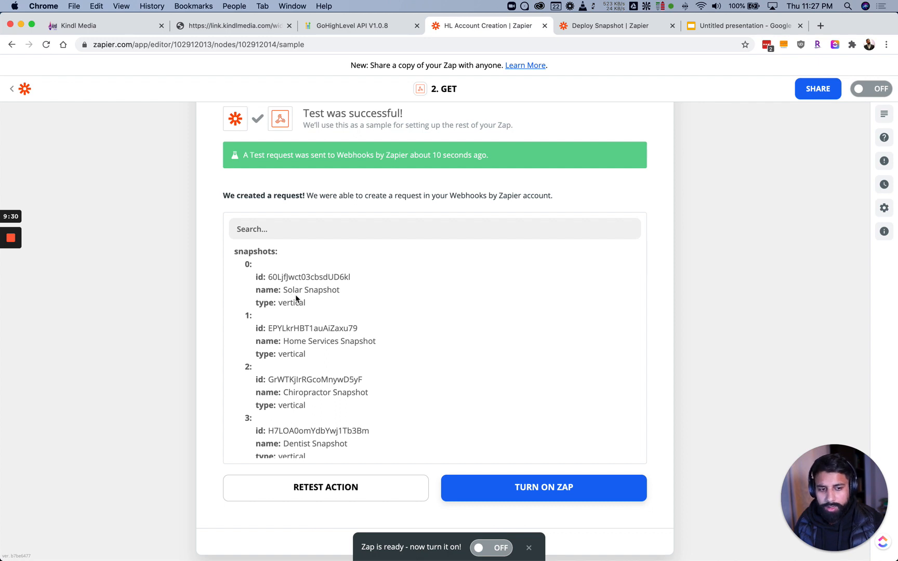
{"action": "scroll", "coordinate": [369, 367], "scroll_direction": "up", "scroll_amount": 2}
{"action": "scroll", "coordinate": [367, 365], "scroll_direction": "down", "scroll_amount": 5}
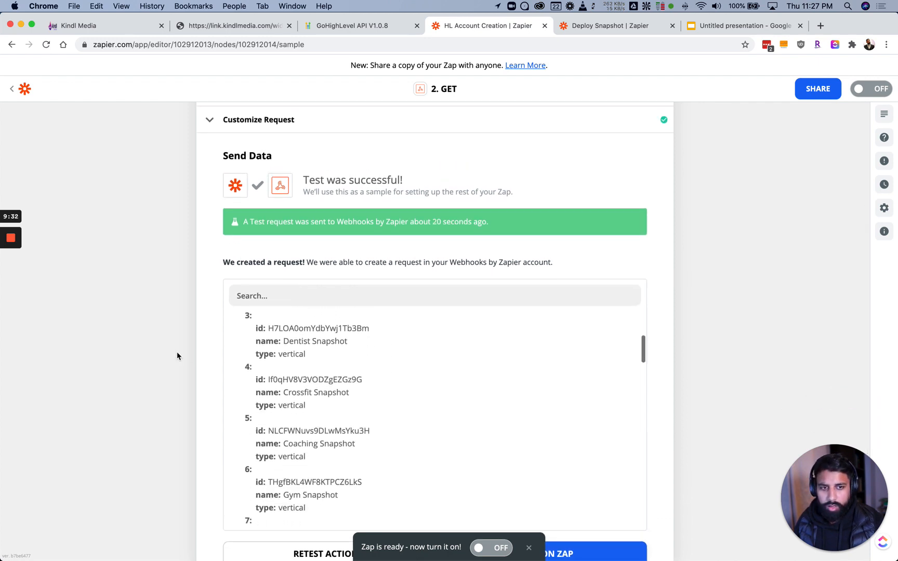
{"action": "scroll", "coordinate": [187, 356], "scroll_direction": "down", "scroll_amount": 3}
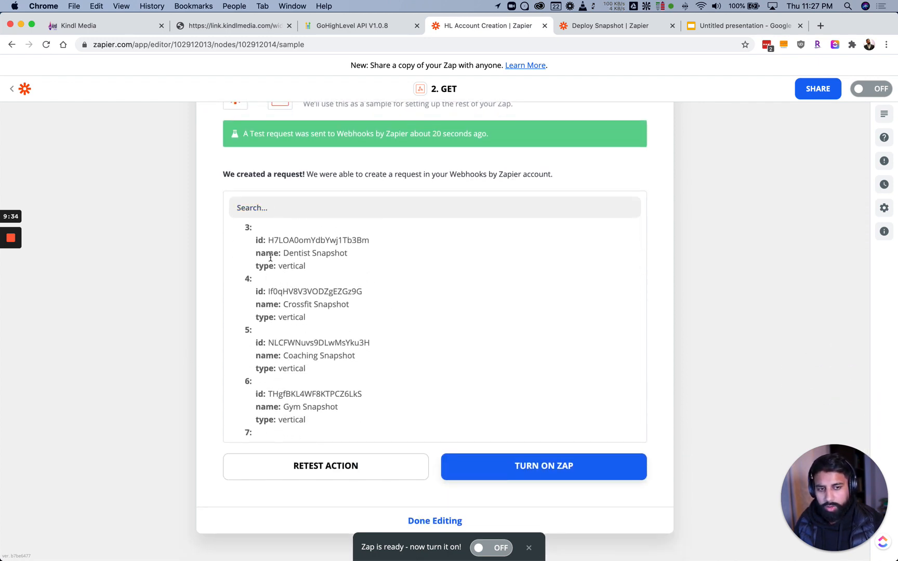
{"action": "scroll", "coordinate": [233, 293], "scroll_direction": "up", "scroll_amount": 5}
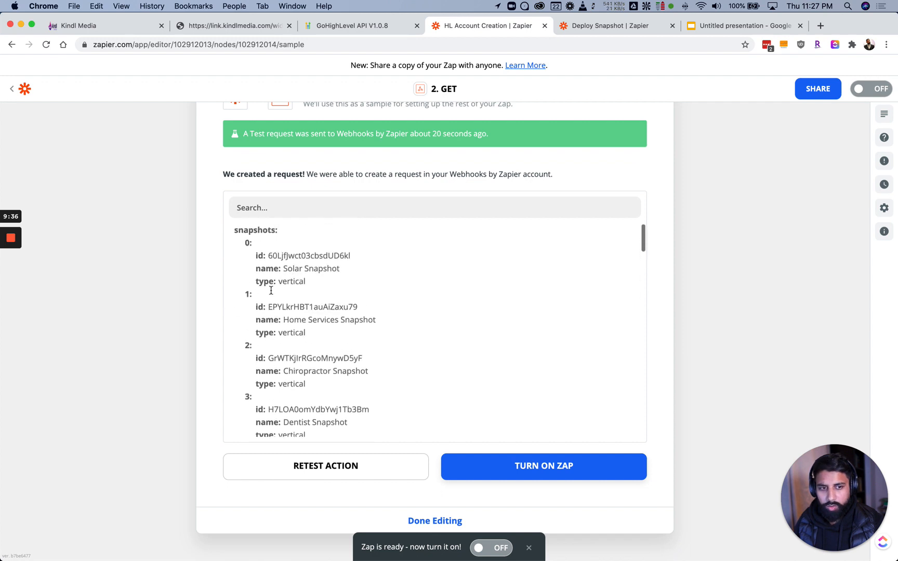
{"action": "scroll", "coordinate": [207, 275], "scroll_direction": "down", "scroll_amount": 5}
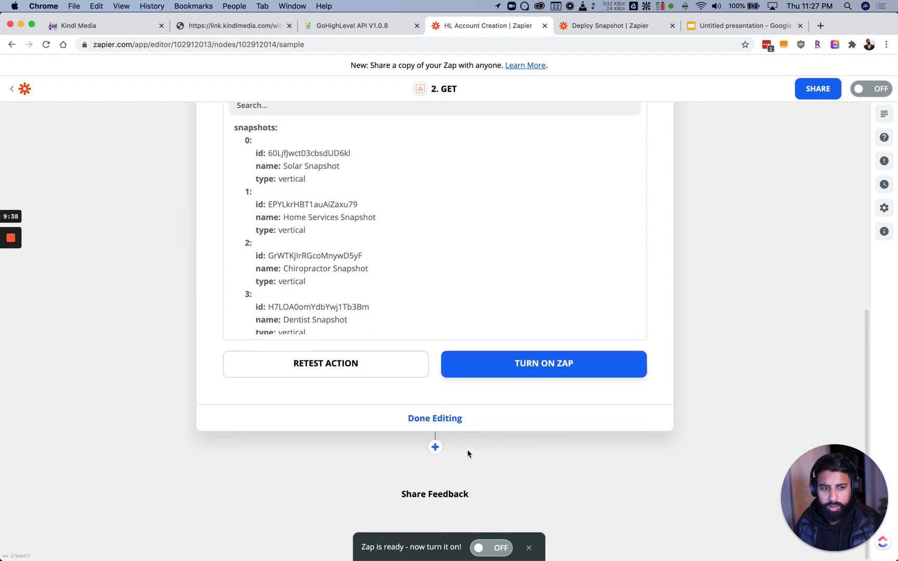
{"action": "left_click", "coordinate": [417, 422]}
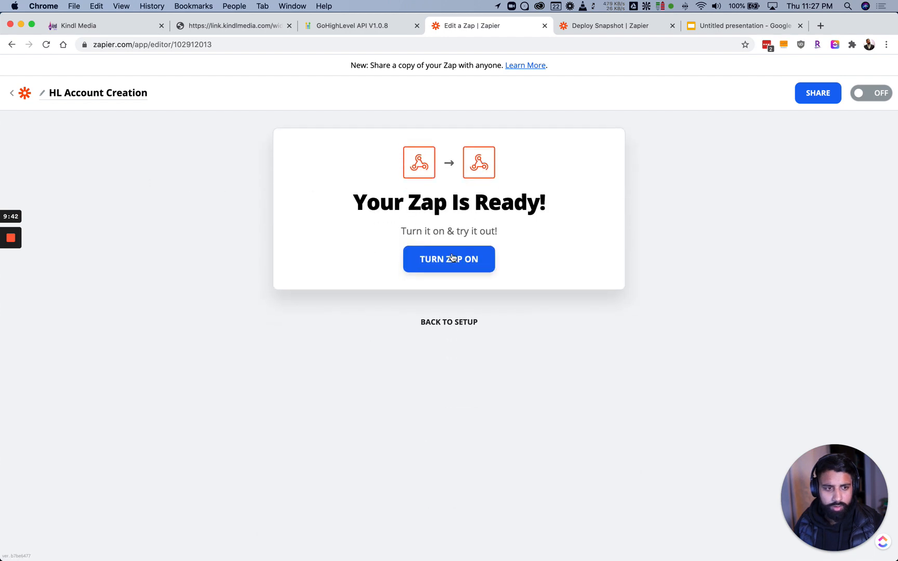
Check the Solar Snapshot id in GET's test results, then add a step after GET
{"action": "left_click", "coordinate": [457, 322]}
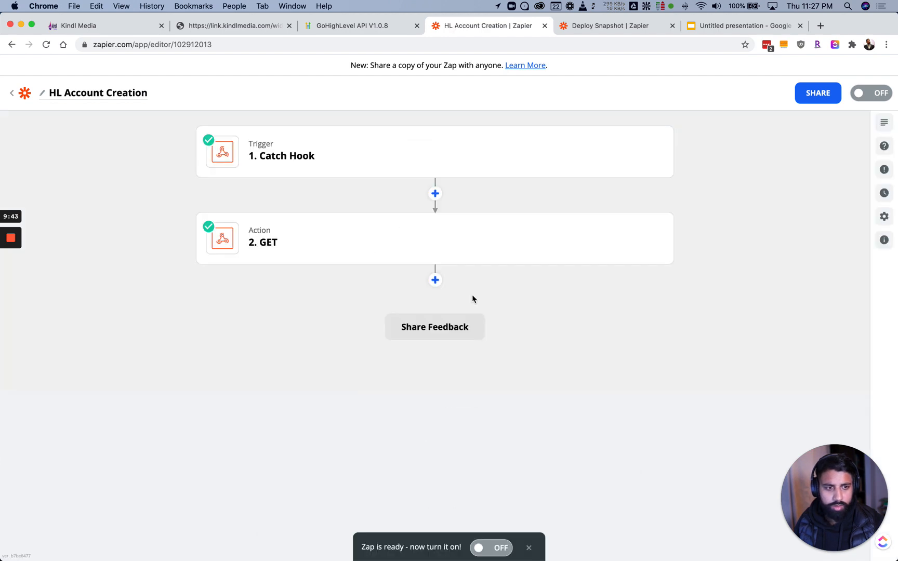
{"action": "left_click", "coordinate": [435, 281]}
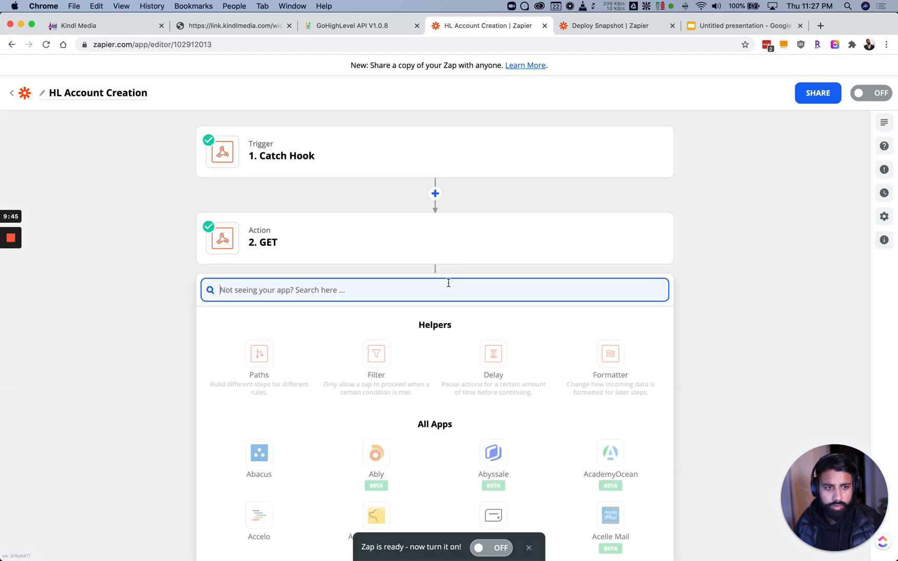
{"action": "left_click", "coordinate": [315, 232]}
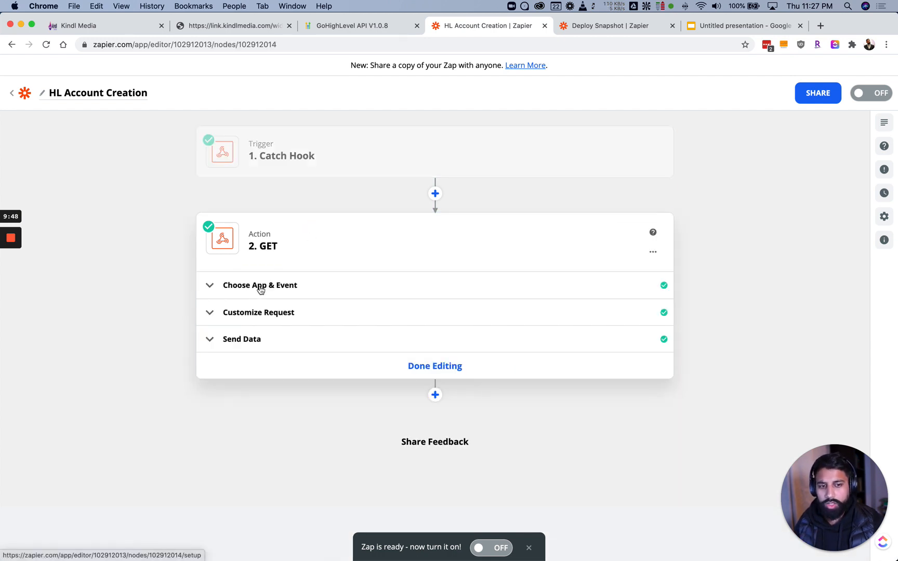
{"action": "left_click", "coordinate": [257, 341]}
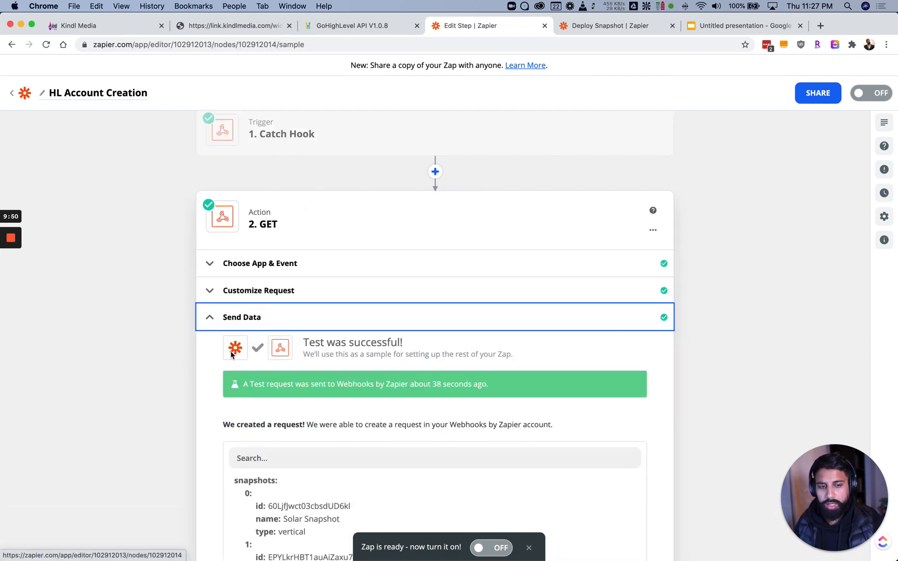
{"action": "double_click", "coordinate": [280, 299]}
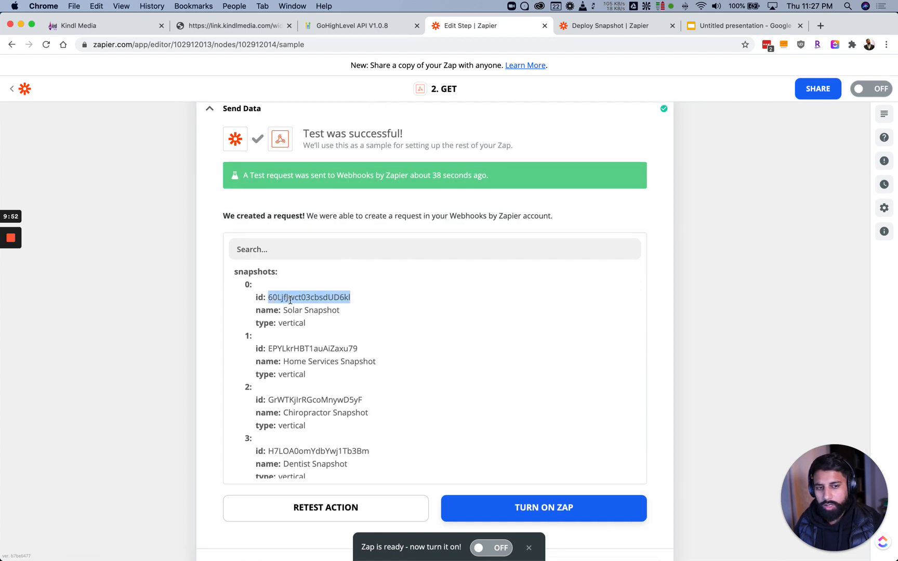
{"action": "scroll", "coordinate": [281, 301], "scroll_direction": "up", "scroll_amount": 5}
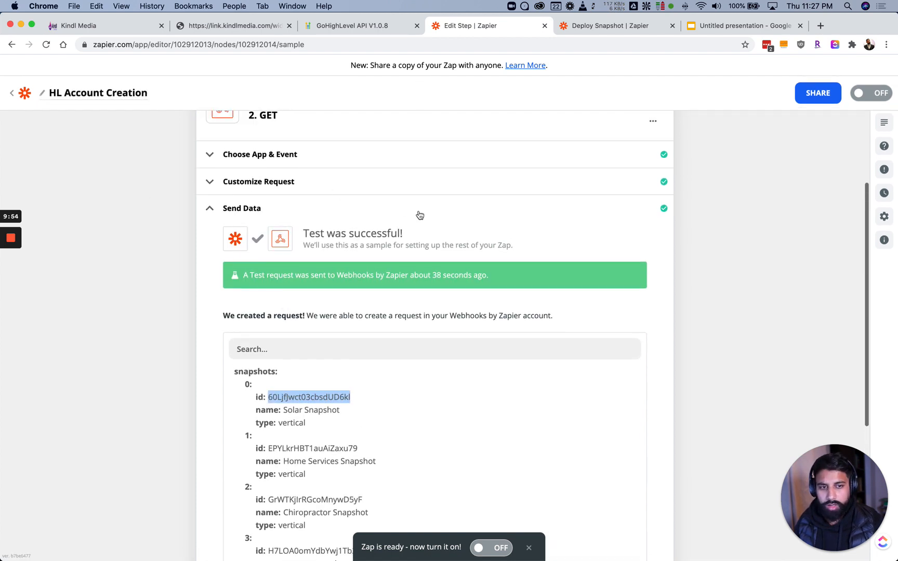
{"action": "left_click", "coordinate": [238, 289]}
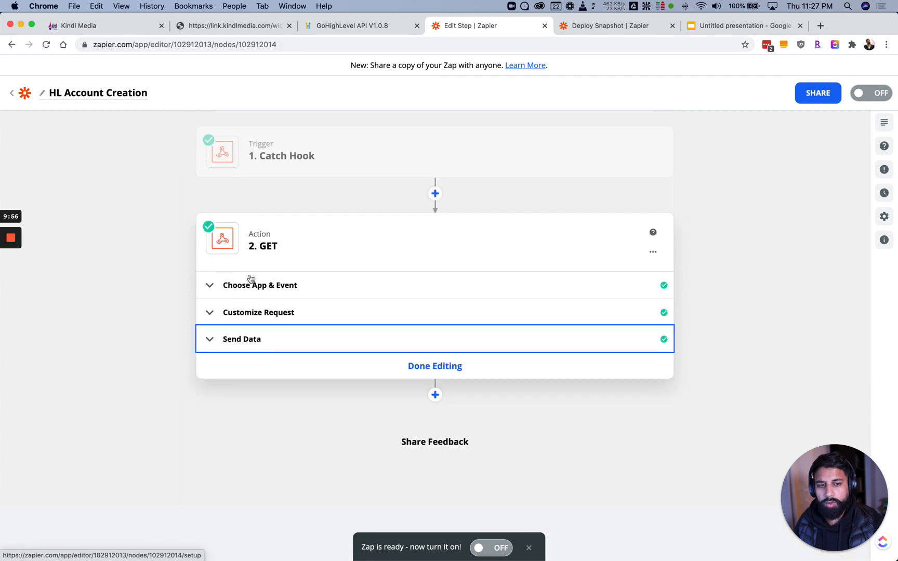
{"action": "left_click", "coordinate": [435, 396]}
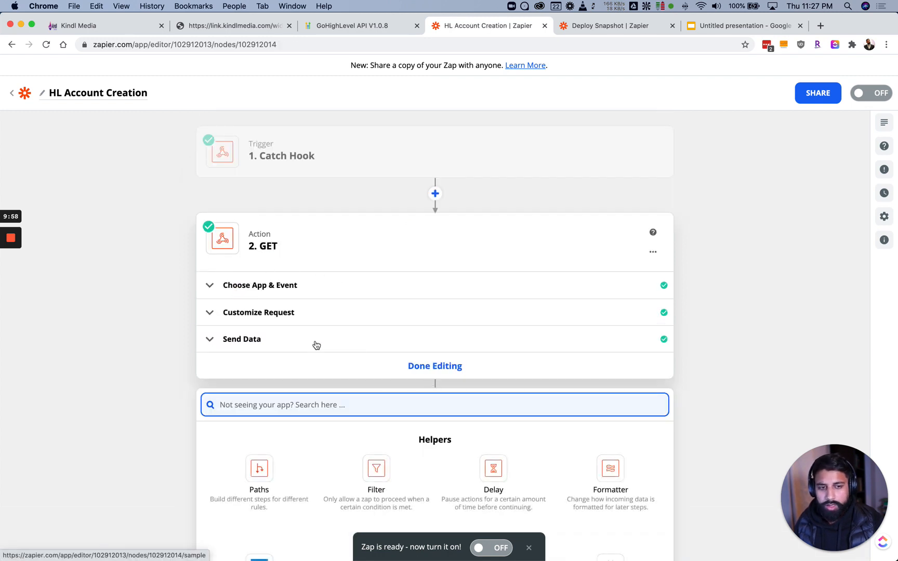
{"action": "scroll", "coordinate": [329, 334], "scroll_direction": "down", "scroll_amount": 5}
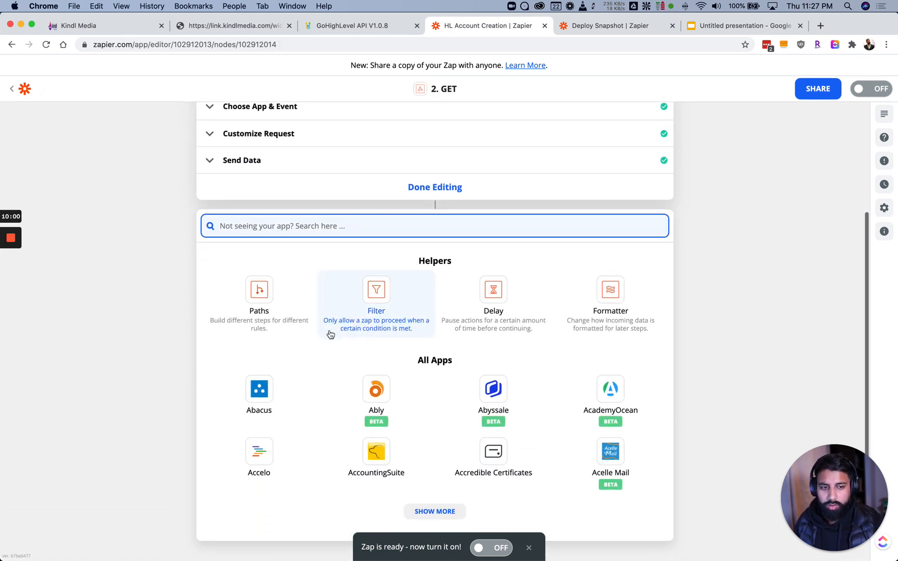
Make step 3 a Webhooks by Zapier Custom Request action
{"action": "type", "text": "we"}
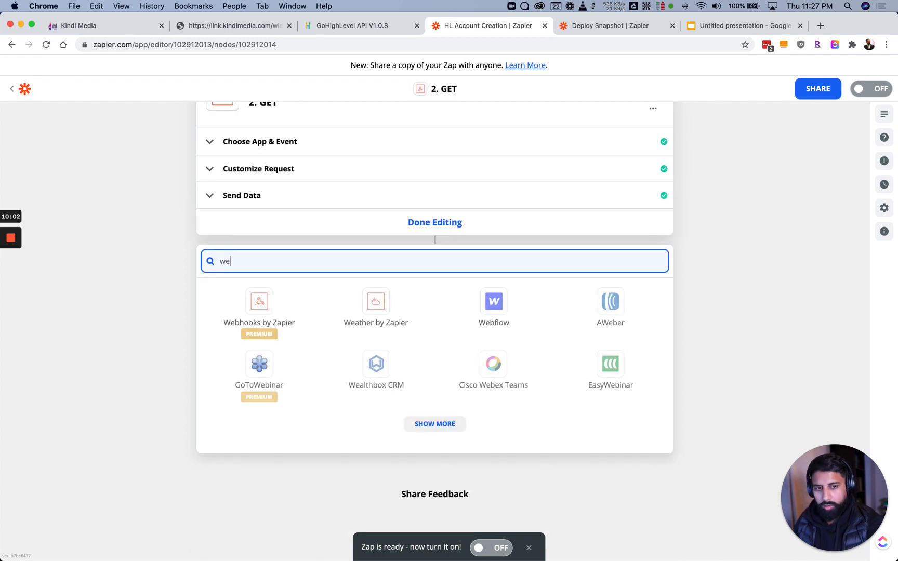
{"action": "left_click", "coordinate": [247, 306]}
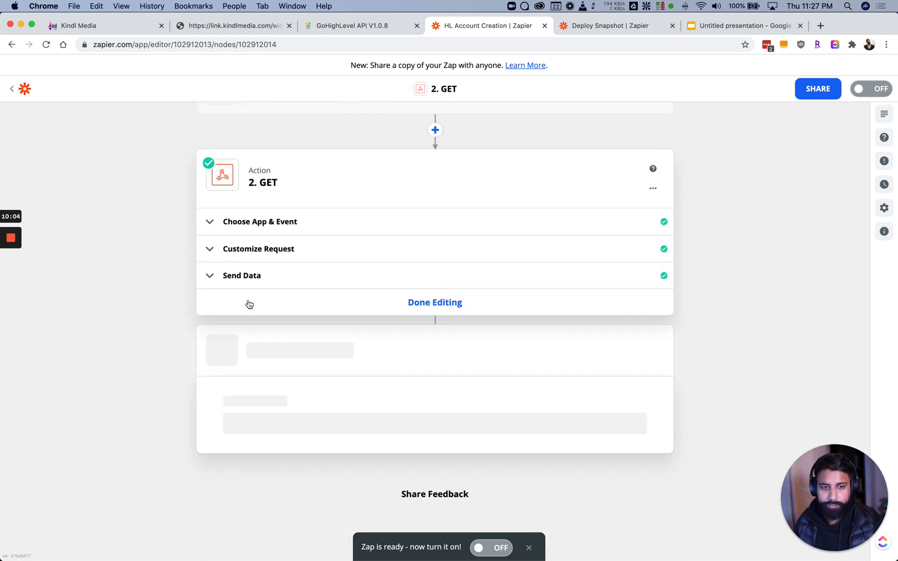
{"action": "left_click", "coordinate": [261, 334]}
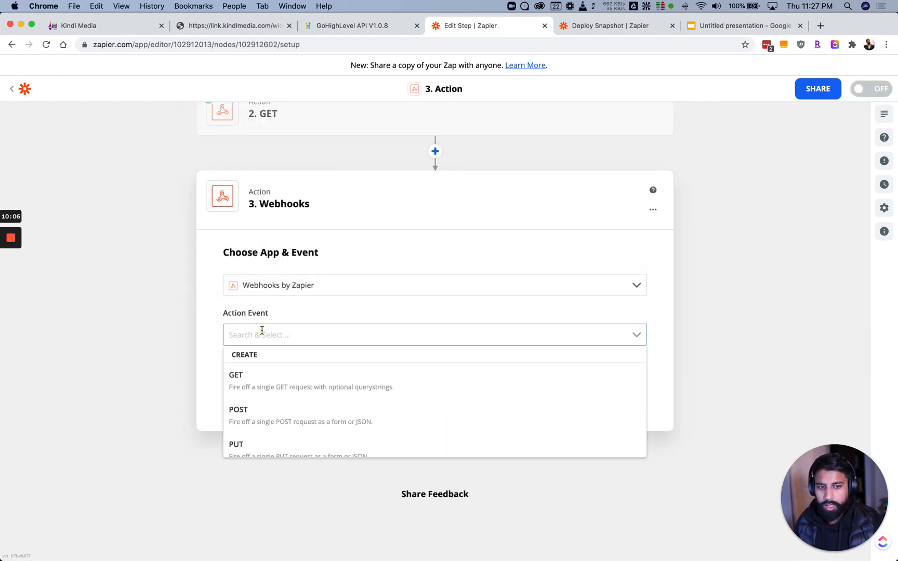
{"action": "scroll", "coordinate": [254, 414], "scroll_direction": "down", "scroll_amount": 1}
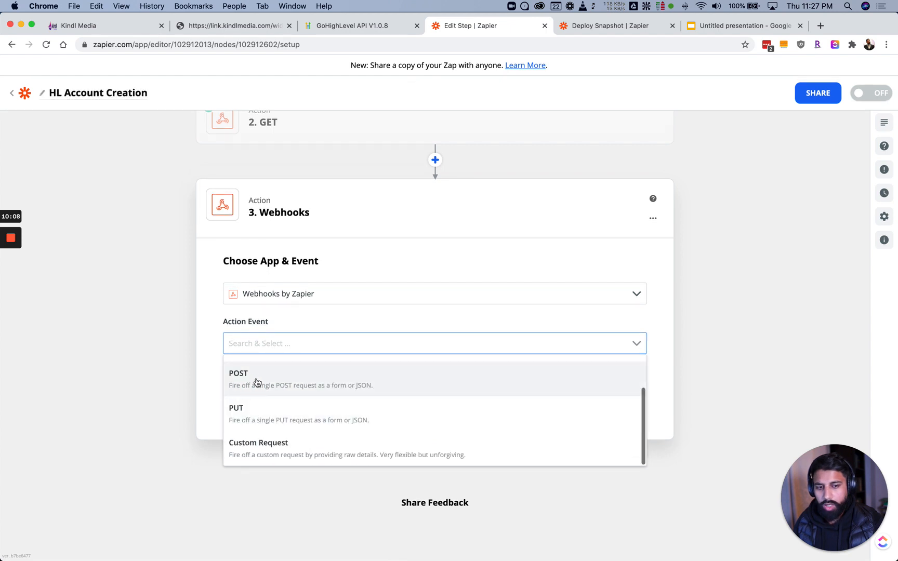
{"action": "scroll", "coordinate": [258, 384], "scroll_direction": "down", "scroll_amount": 1}
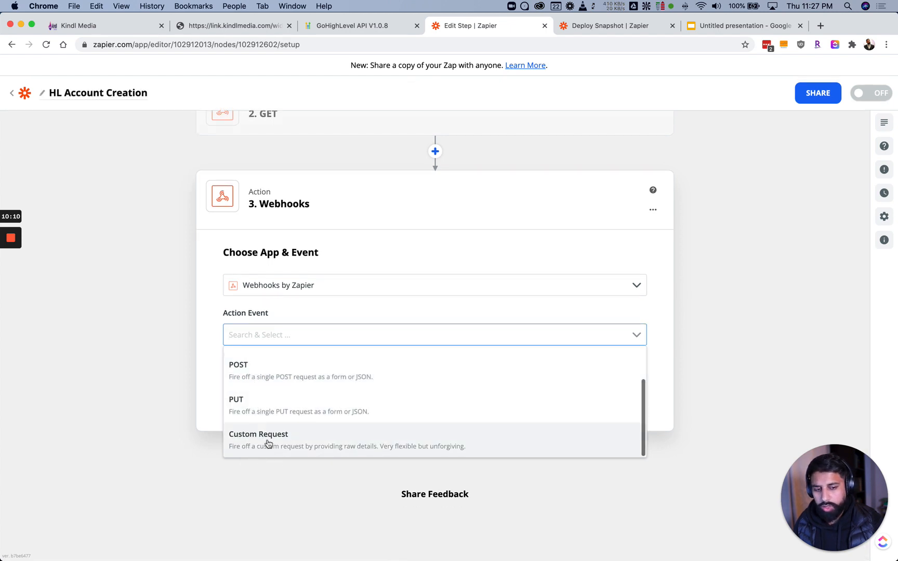
{"action": "left_click", "coordinate": [269, 441]}
{"action": "left_click", "coordinate": [365, 392]}
Set the Custom Request method to POST
{"action": "scroll", "coordinate": [260, 360], "scroll_direction": "down", "scroll_amount": 1}
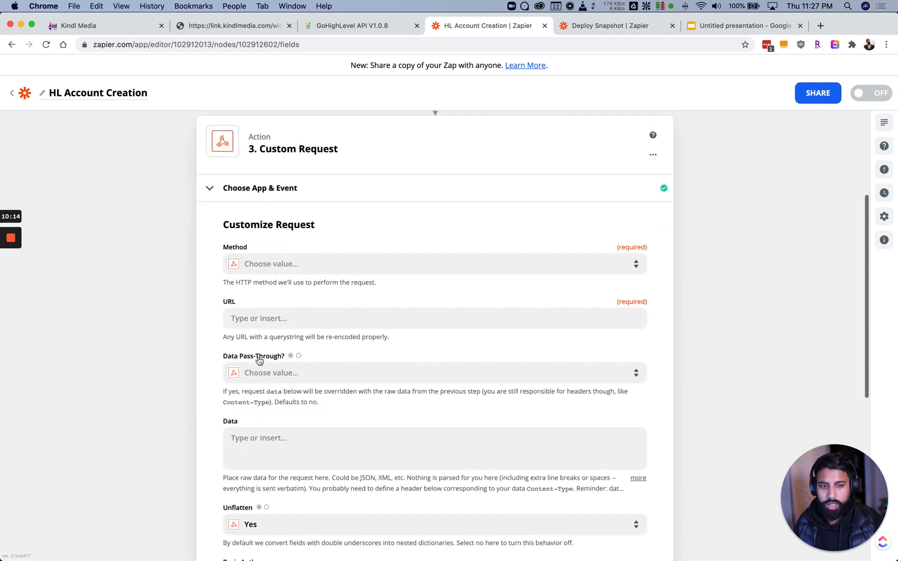
{"action": "left_click", "coordinate": [271, 256]}
{"action": "scroll", "coordinate": [274, 352], "scroll_direction": "down", "scroll_amount": 1}
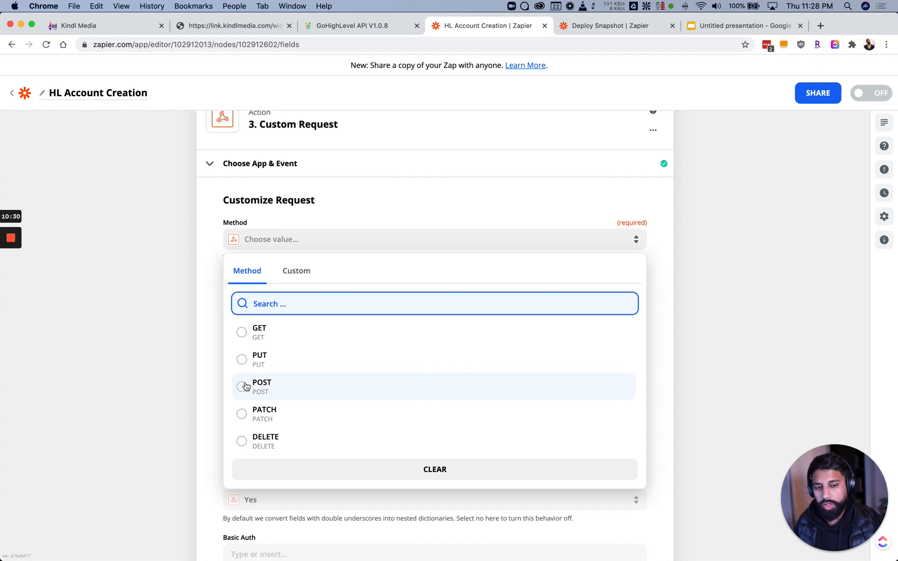
{"action": "left_click", "coordinate": [246, 386]}
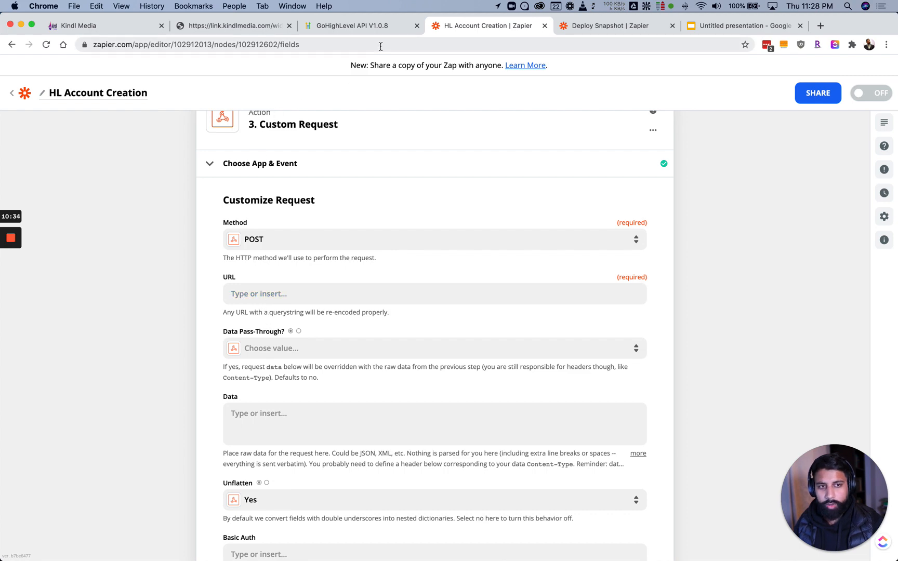
{"action": "left_click", "coordinate": [348, 30]}
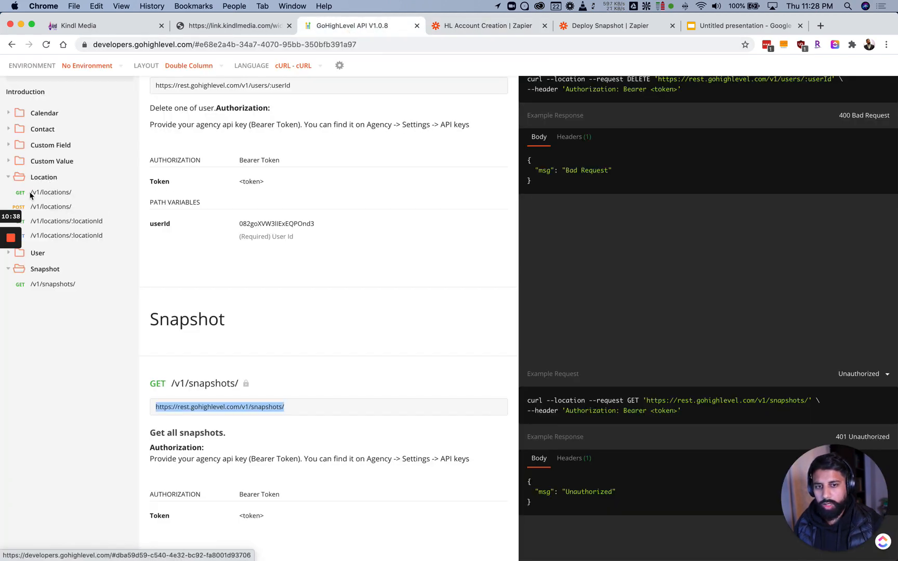
Find the POST /v1/locations/ endpoint under Location and select its URL
{"action": "left_click", "coordinate": [51, 192]}
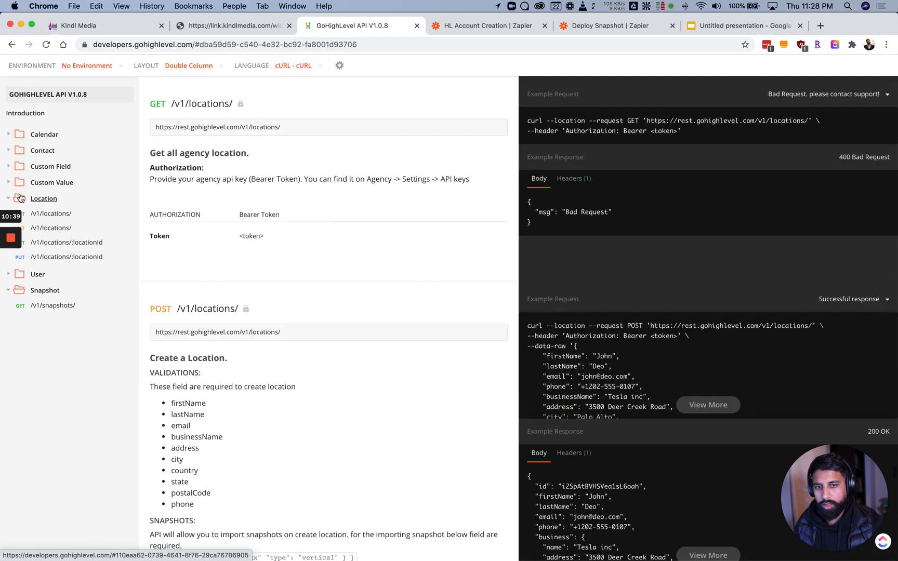
{"action": "left_click_drag", "start_coordinate": [284, 129], "coordinate": [137, 127]}
{"action": "left_click", "coordinate": [156, 111]}
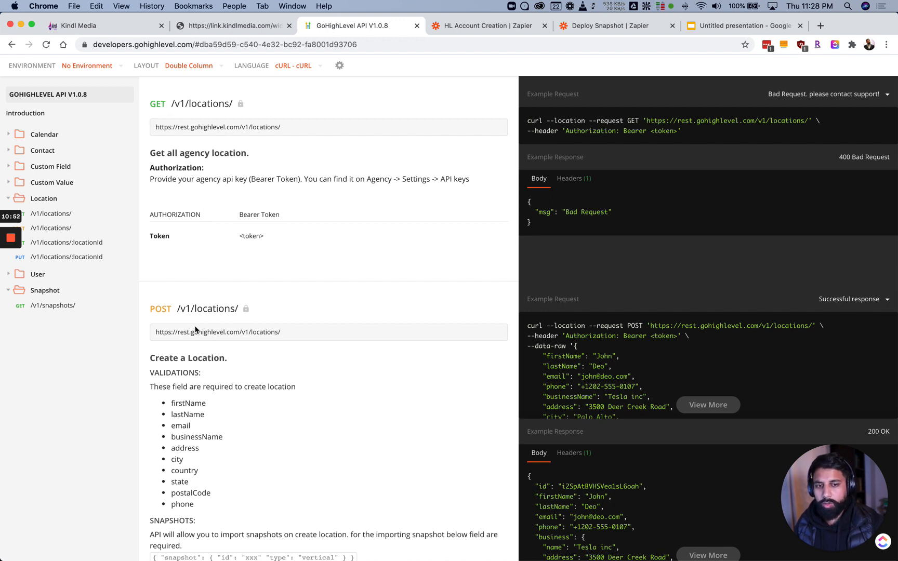
{"action": "left_click_drag", "start_coordinate": [311, 336], "coordinate": [154, 332]}
{"action": "key", "text": "super+c"}
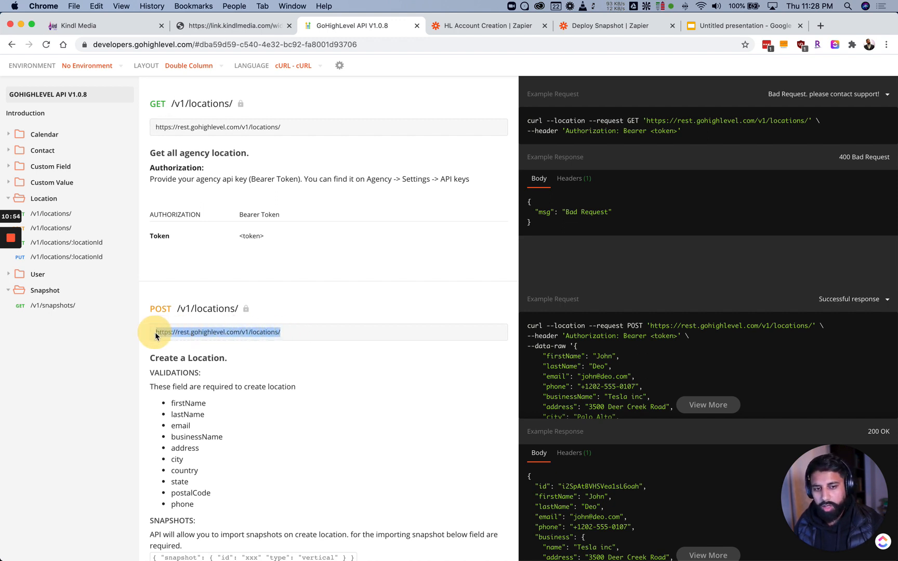
{"action": "left_click", "coordinate": [467, 28]}
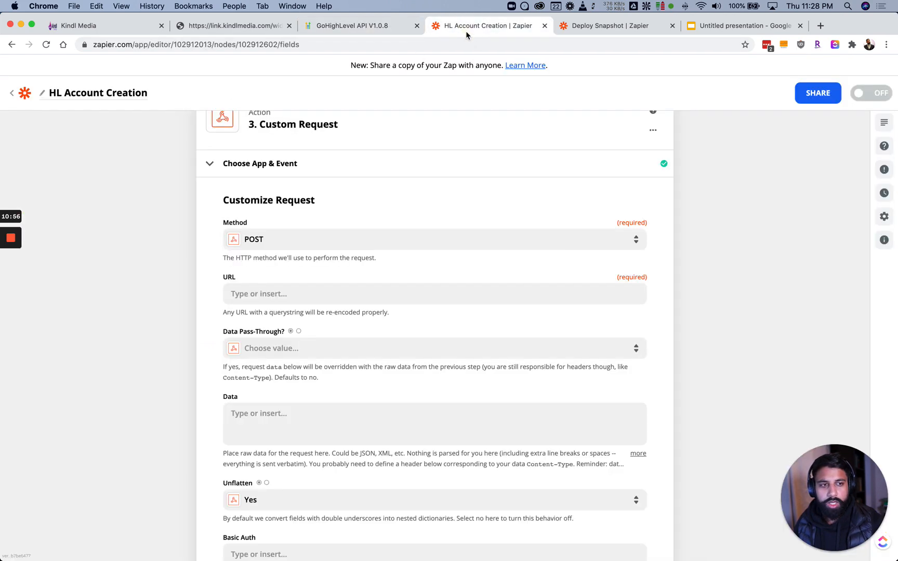
{"action": "left_click", "coordinate": [261, 292]}
{"action": "key", "text": "super+v"}
{"action": "left_click", "coordinate": [198, 247]}
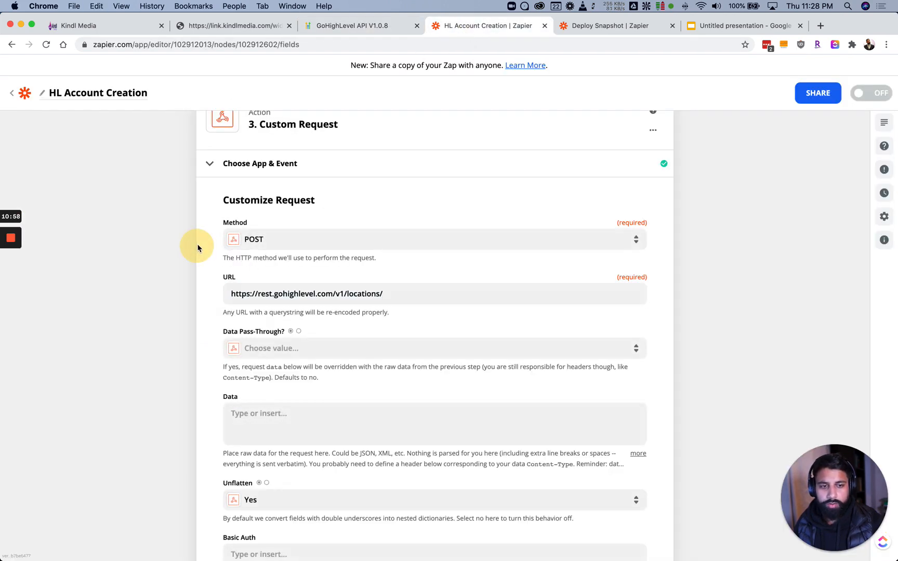
{"action": "scroll", "coordinate": [197, 245], "scroll_direction": "down", "scroll_amount": 3}
{"action": "left_click", "coordinate": [423, 215]}
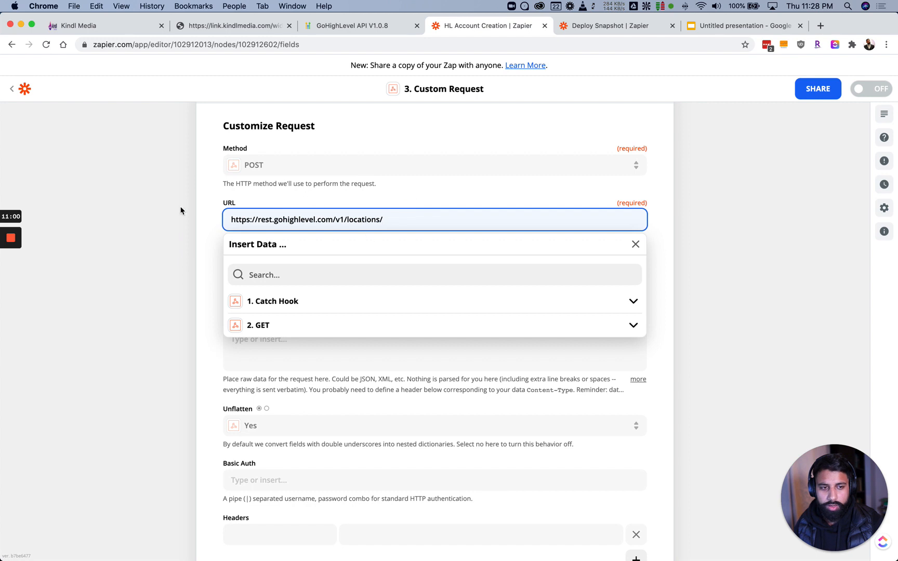
{"action": "left_click", "coordinate": [215, 215]}
{"action": "scroll", "coordinate": [215, 215], "scroll_direction": "down", "scroll_amount": 3}
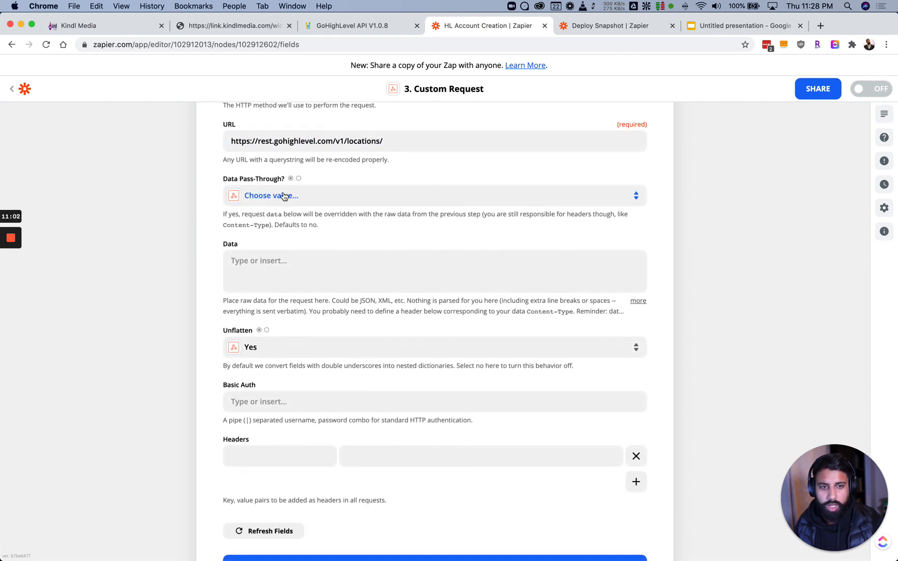
Set Data Pass-Through to True
{"action": "left_click", "coordinate": [348, 199]}
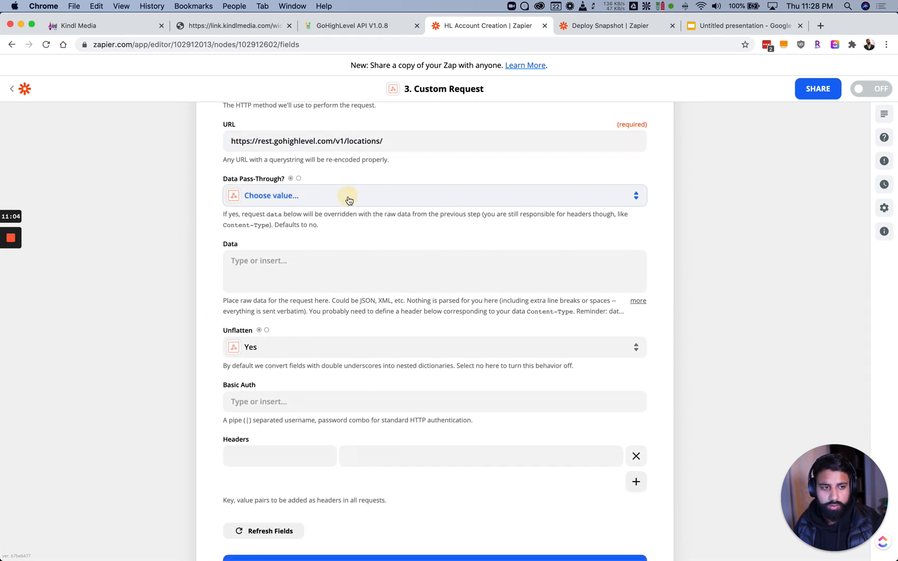
{"action": "left_click", "coordinate": [265, 288]}
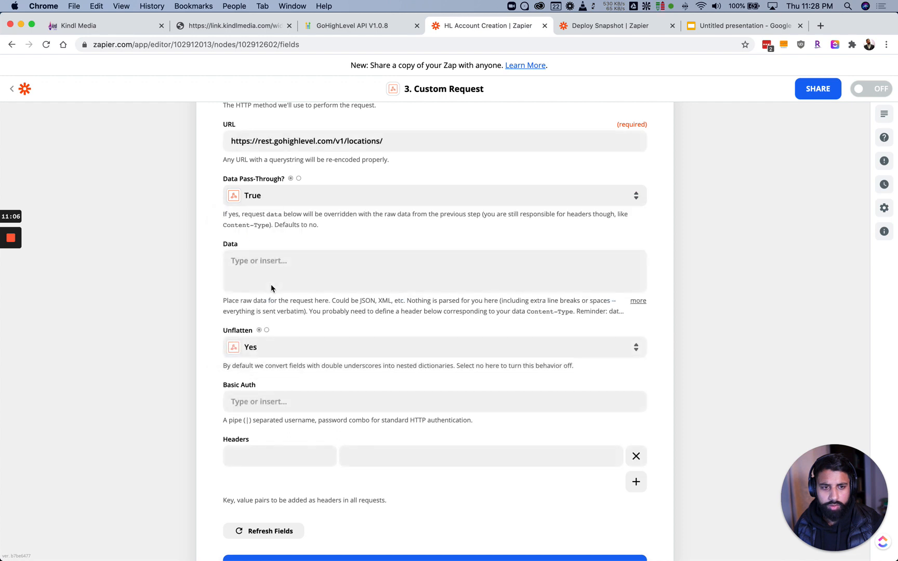
{"action": "left_click", "coordinate": [292, 195]}
{"action": "left_click", "coordinate": [268, 313]}
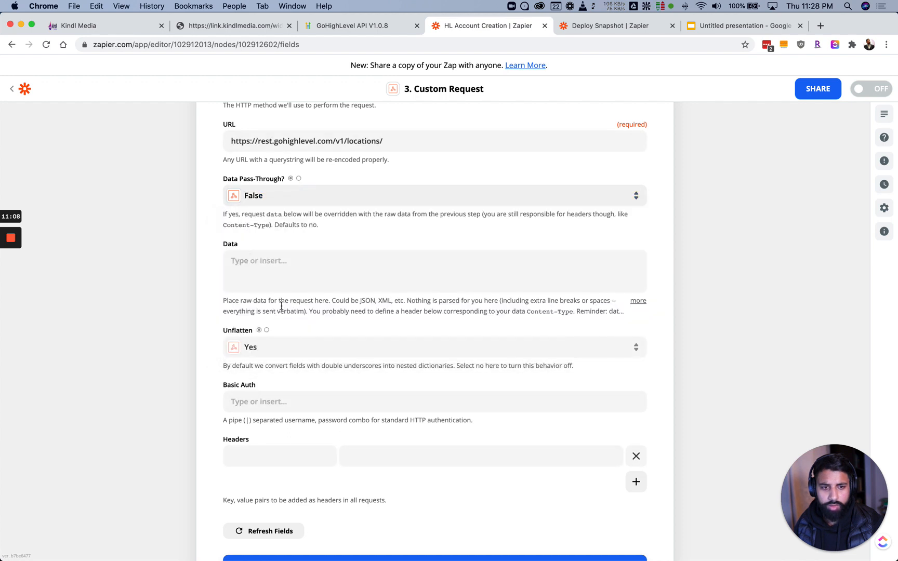
{"action": "scroll", "coordinate": [208, 215], "scroll_direction": "down", "scroll_amount": 3}
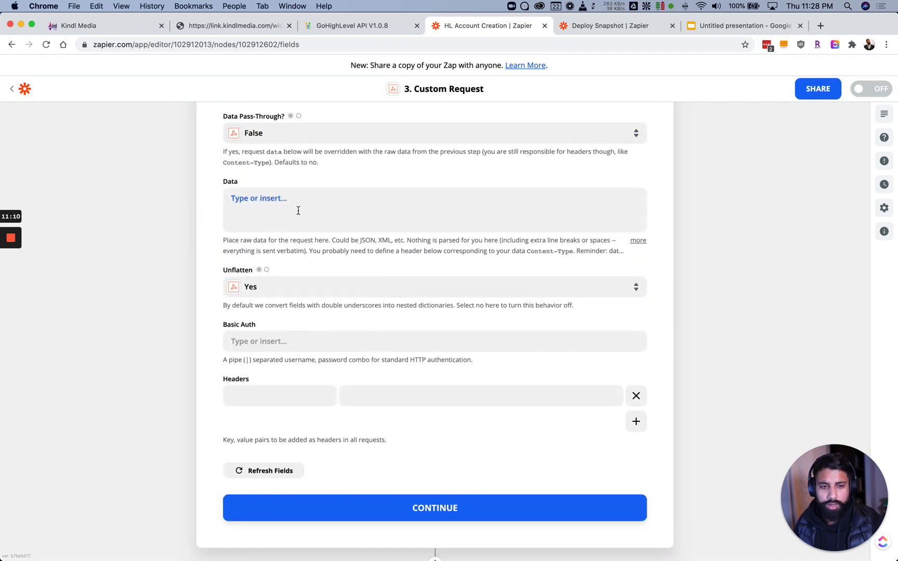
{"action": "left_click", "coordinate": [285, 134]}
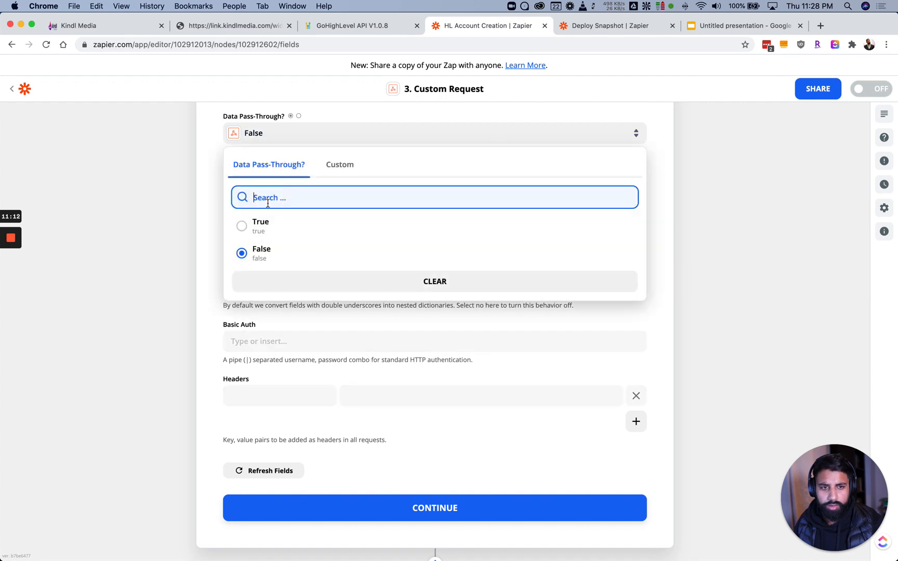
{"action": "left_click", "coordinate": [265, 234]}
{"action": "left_click", "coordinate": [267, 209]}
{"action": "left_click", "coordinate": [196, 208]}
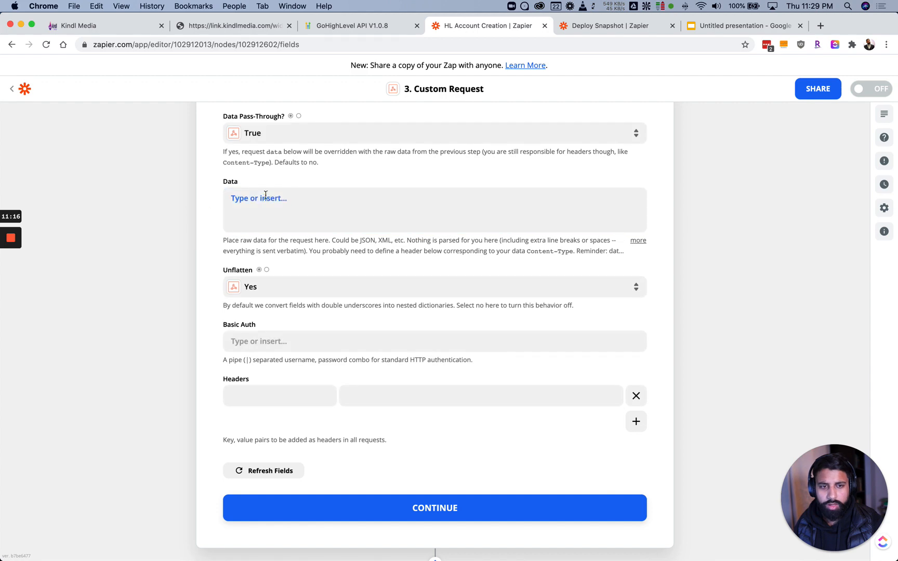
{"action": "left_click", "coordinate": [341, 26]}
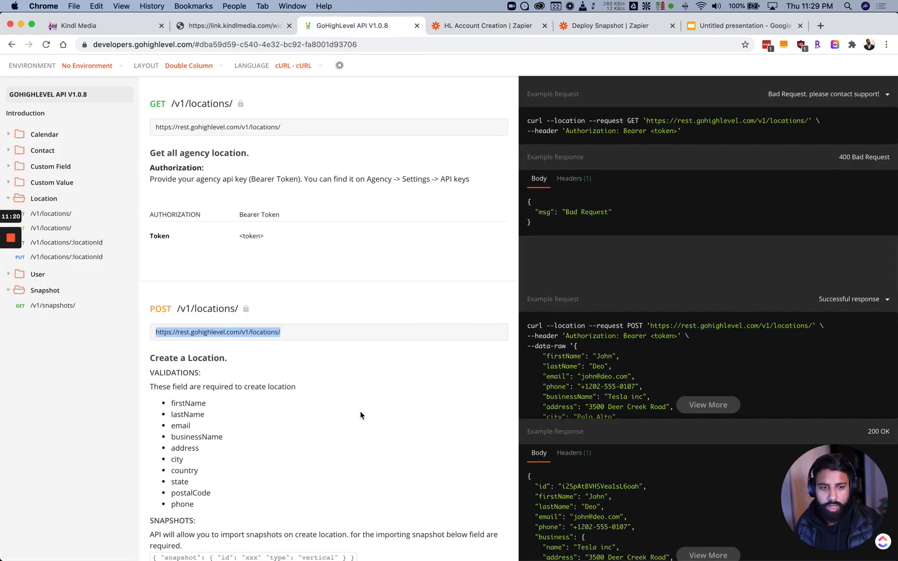
Expand the Create a Location example request and copy its JSON body
{"action": "scroll", "coordinate": [429, 351], "scroll_direction": "down", "scroll_amount": 3}
{"action": "scroll", "coordinate": [232, 281], "scroll_direction": "down", "scroll_amount": 3}
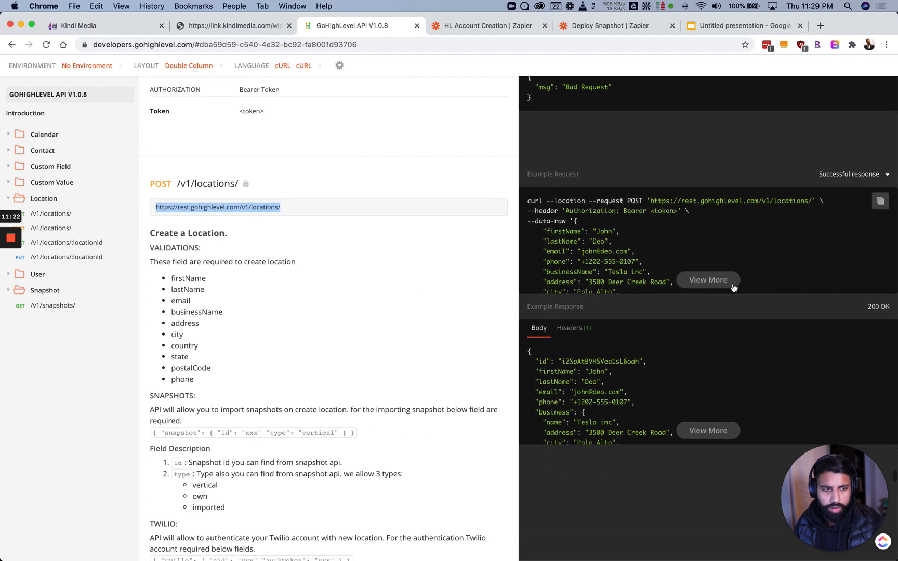
{"action": "left_click", "coordinate": [699, 279]}
{"action": "left_click_drag", "start_coordinate": [75, 132], "coordinate": [32, 530]}
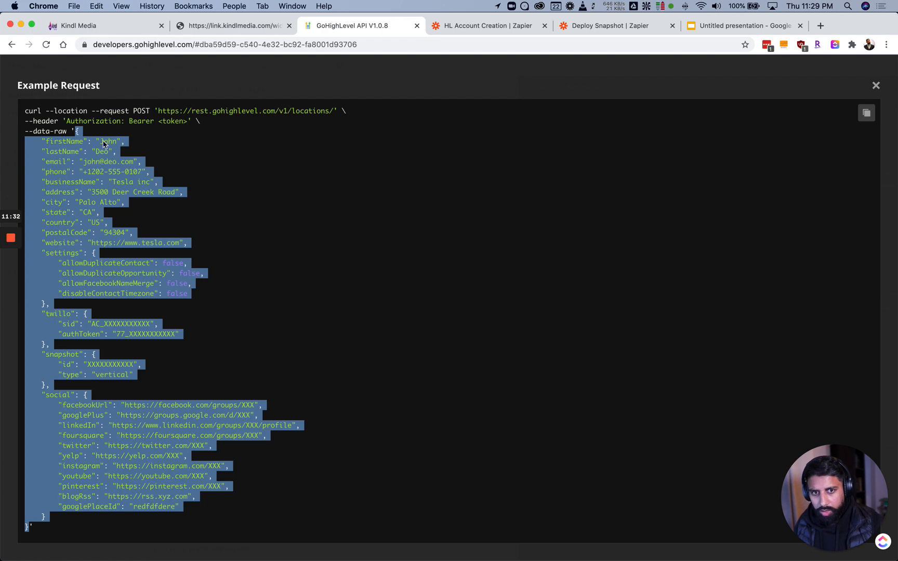
{"action": "key", "text": "super+c"}
Paste the create-location JSON body into the Data field
{"action": "left_click", "coordinate": [466, 29]}
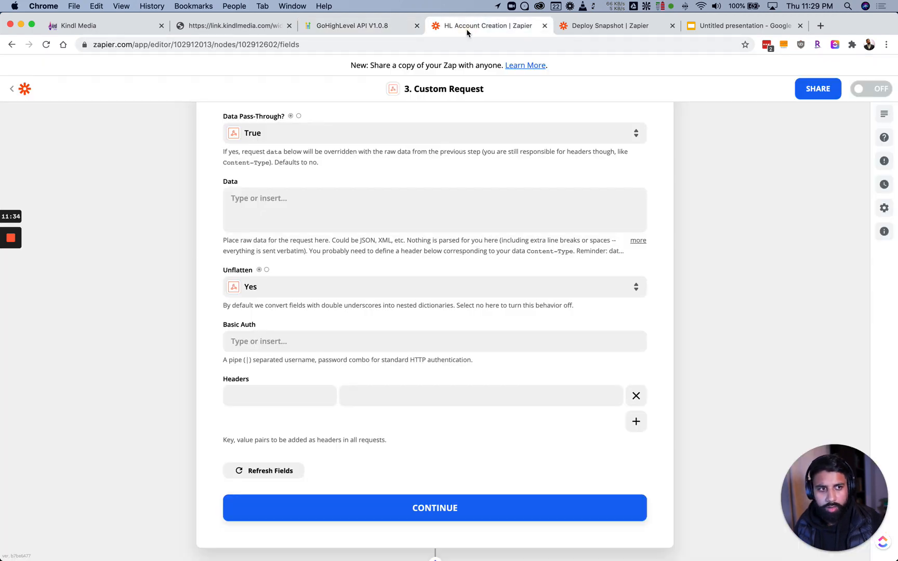
{"action": "left_click", "coordinate": [297, 220]}
{"action": "key", "text": "super+v"}
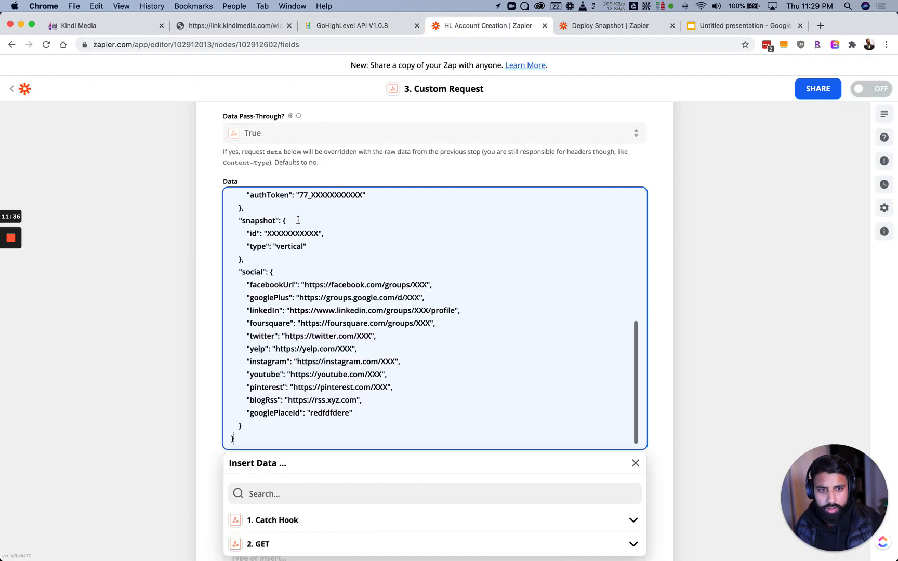
{"action": "left_click", "coordinate": [171, 299]}
{"action": "scroll", "coordinate": [195, 282], "scroll_direction": "down", "scroll_amount": 2}
{"action": "left_click", "coordinate": [302, 373]}
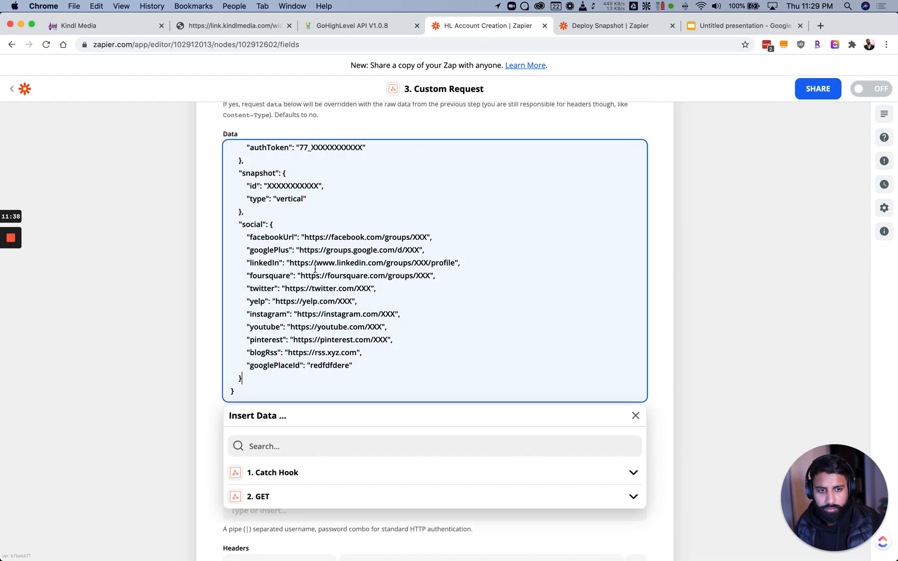
{"action": "scroll", "coordinate": [318, 203], "scroll_direction": "up", "scroll_amount": 10}
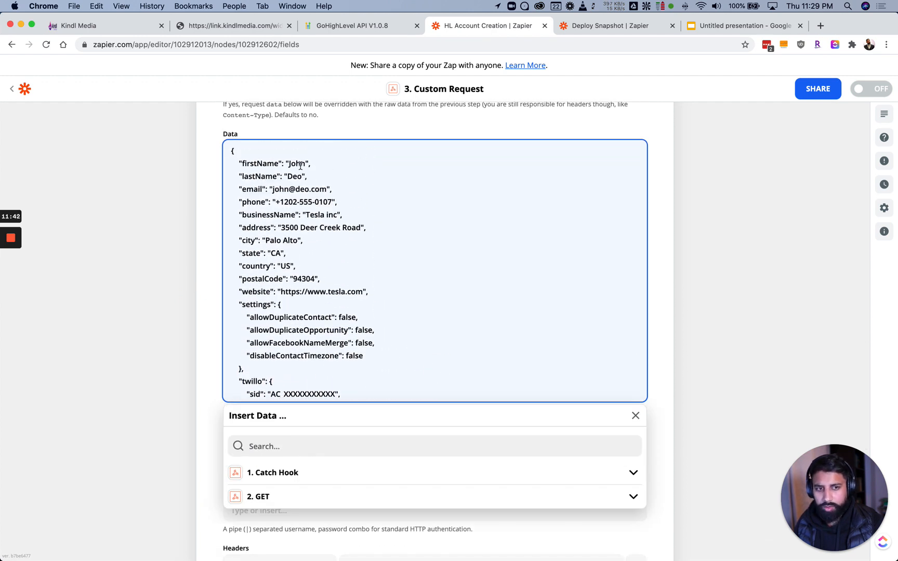
Replace the sample firstName value with the trigger's First Name field
{"action": "left_click_drag", "start_coordinate": [307, 163], "coordinate": [285, 163]}
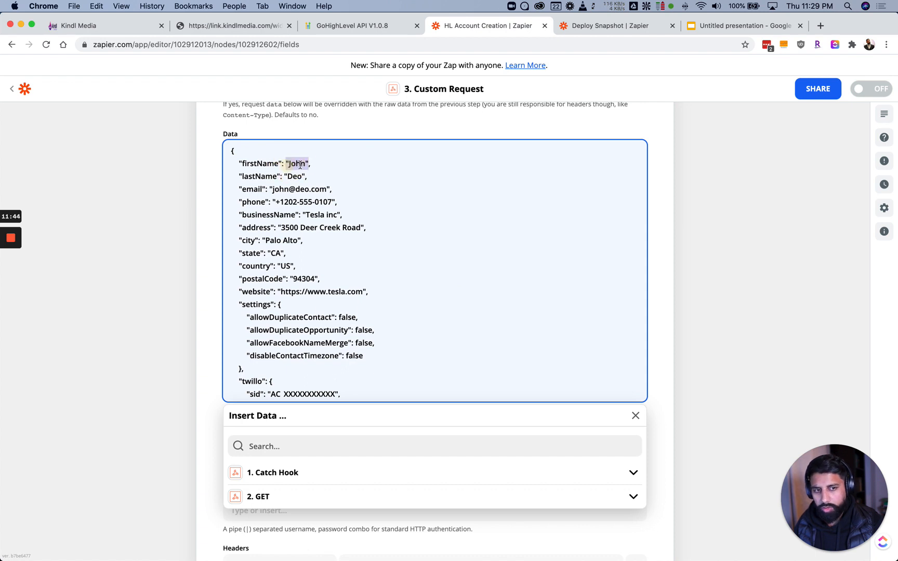
{"action": "key", "text": "BackSpace"}
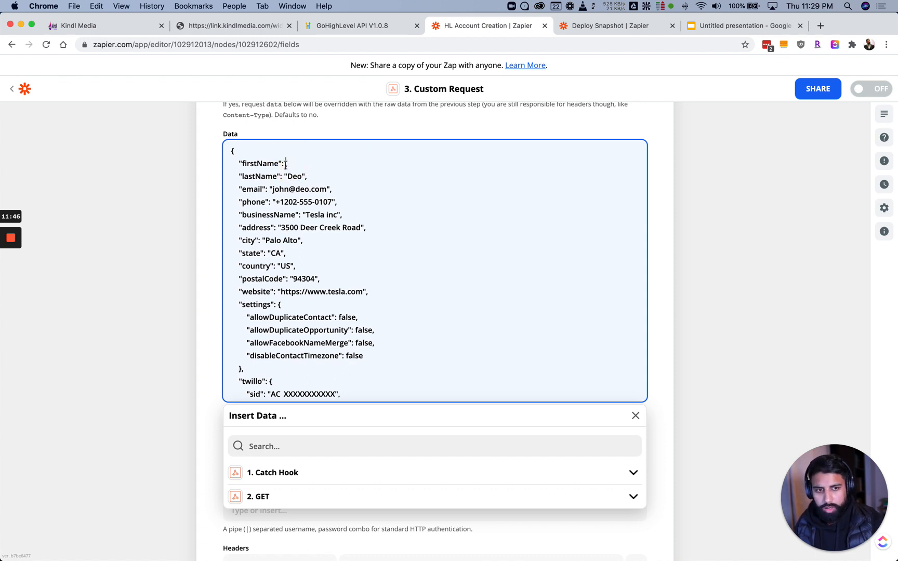
{"action": "type", "text": "\"\","}
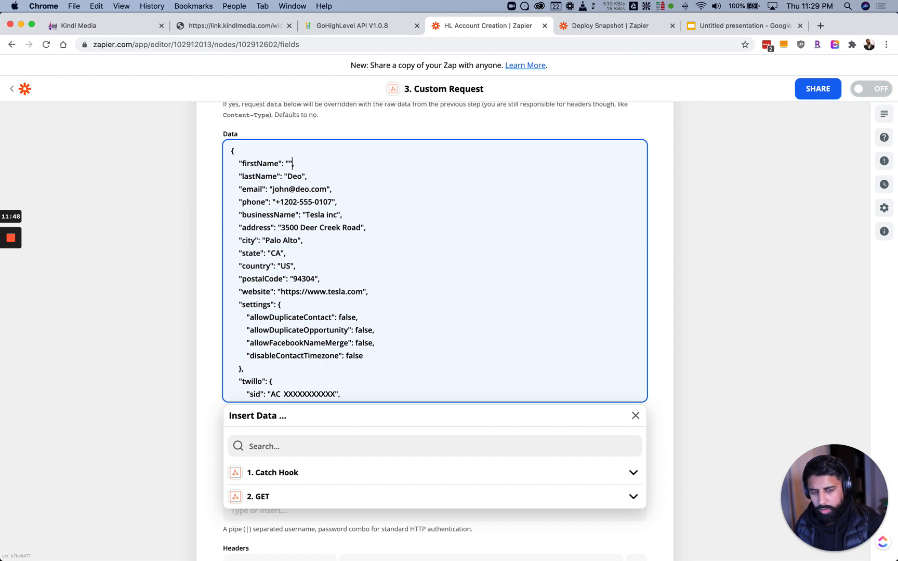
{"action": "right_click", "coordinate": [289, 164]}
{"action": "left_click", "coordinate": [287, 163]}
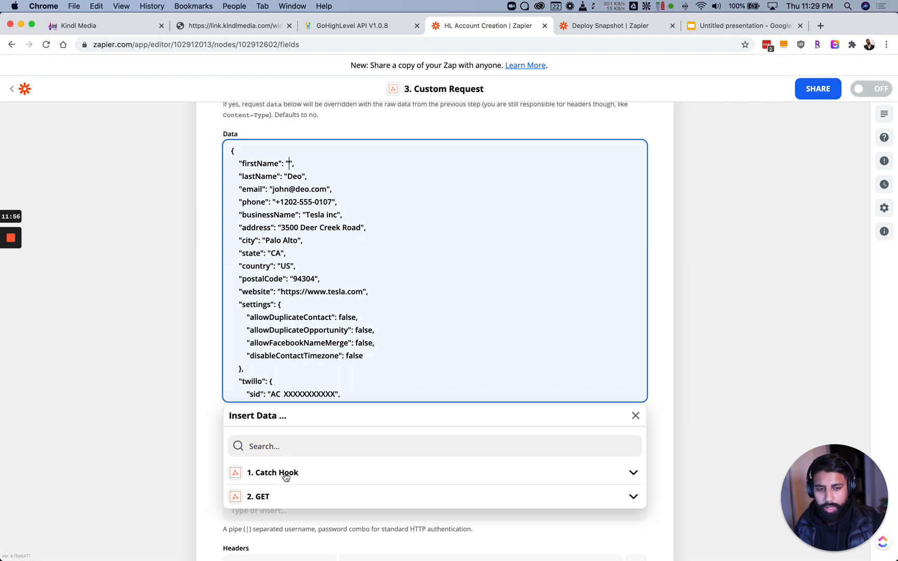
{"action": "left_click", "coordinate": [291, 445]}
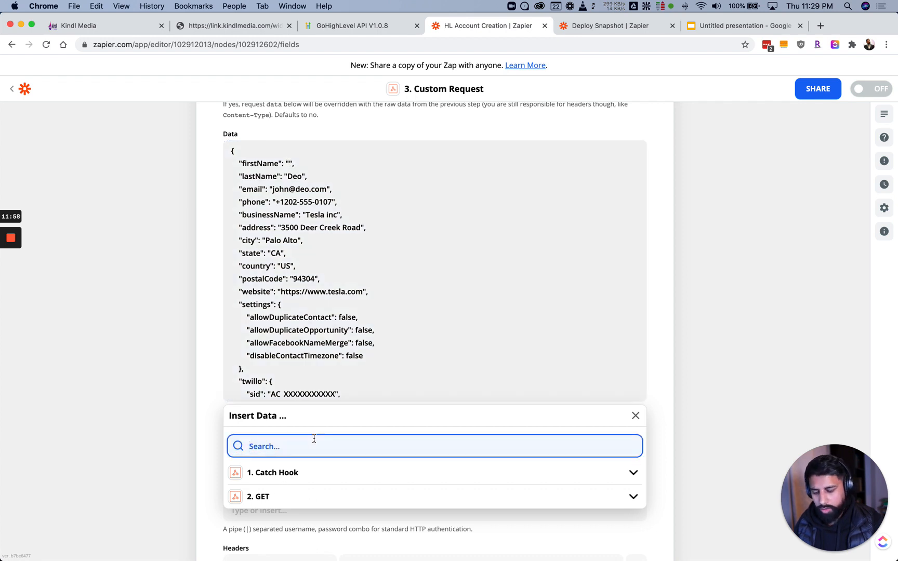
{"action": "type", "text": "first"}
{"action": "left_click", "coordinate": [280, 473]}
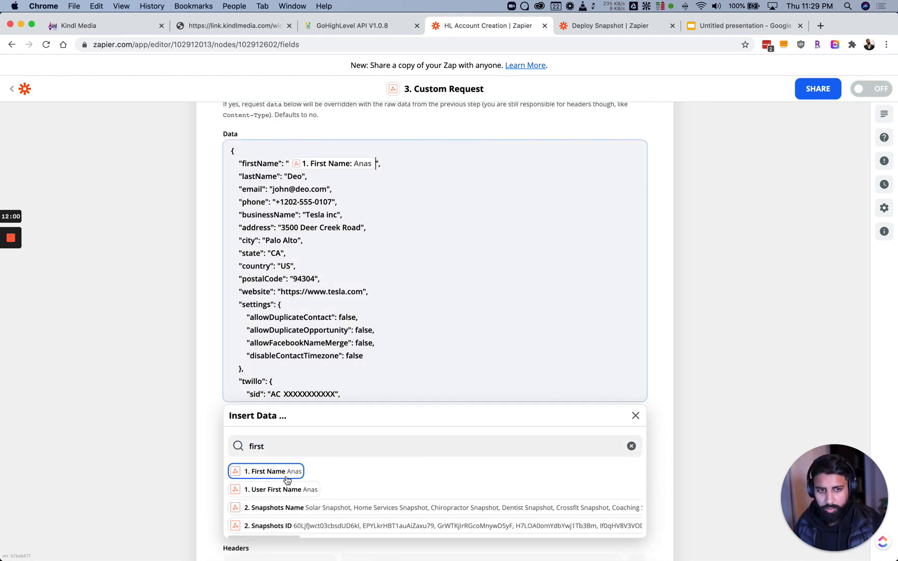
Map the trigger's Last Name into lastName and select the sample email value
{"action": "double_click", "coordinate": [299, 178]}
{"action": "key", "text": "BackSpace"}
{"action": "left_click", "coordinate": [285, 447]}
{"action": "type", "text": "name"}
{"action": "left_click", "coordinate": [270, 490]}
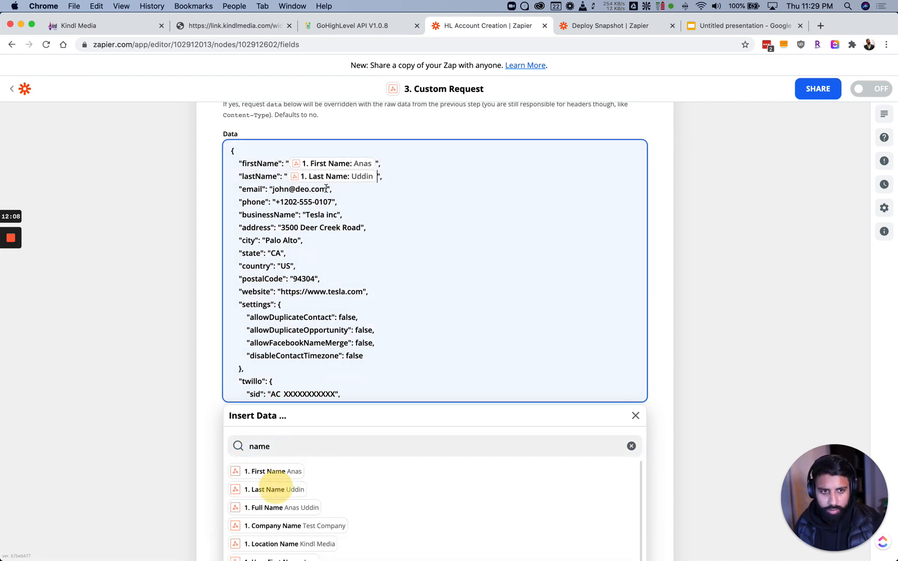
{"action": "left_click_drag", "start_coordinate": [326, 189], "coordinate": [272, 189]}
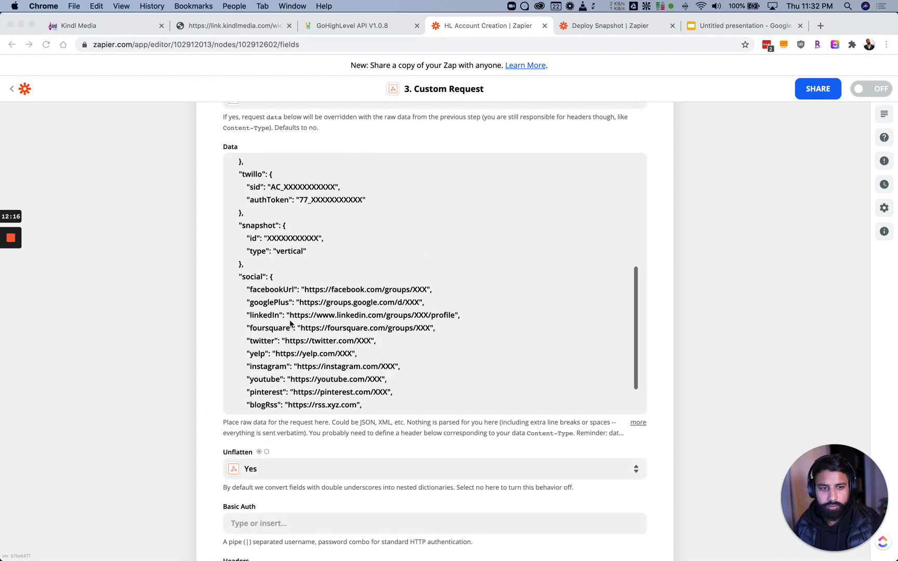
{"action": "scroll", "coordinate": [290, 322], "scroll_direction": "up", "scroll_amount": 10}
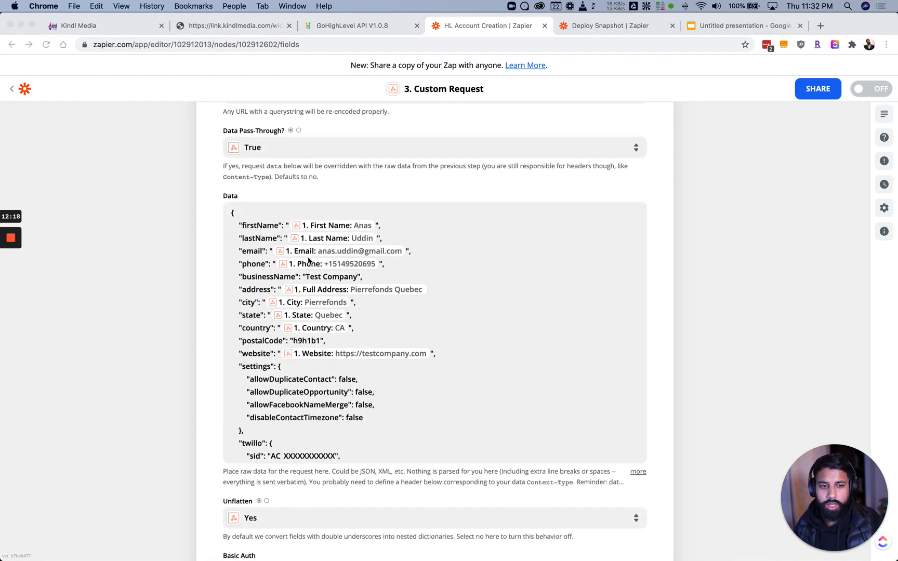
{"action": "left_click", "coordinate": [311, 275]}
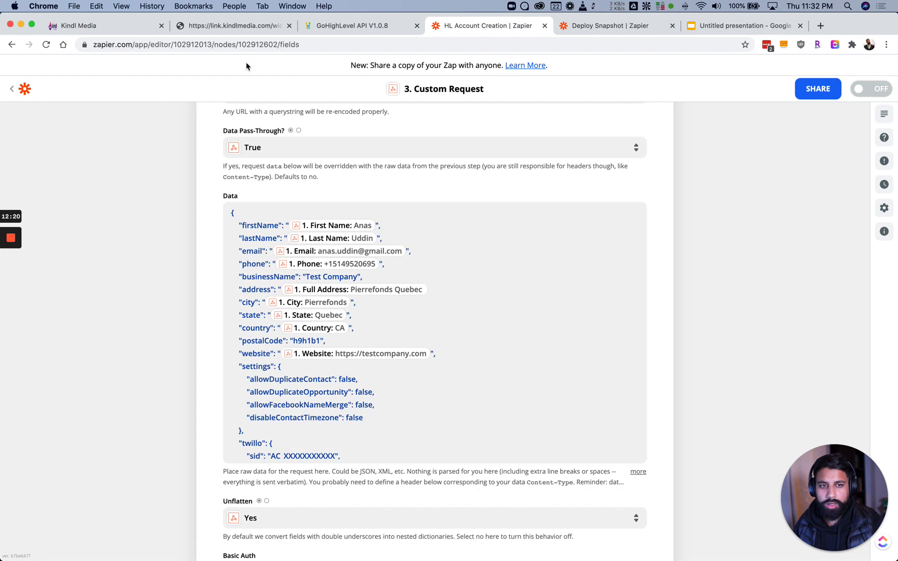
Switch to the Kindl Media Account Creation Form and dismiss the Organization field's autofill suggestions
{"action": "left_click", "coordinate": [245, 29]}
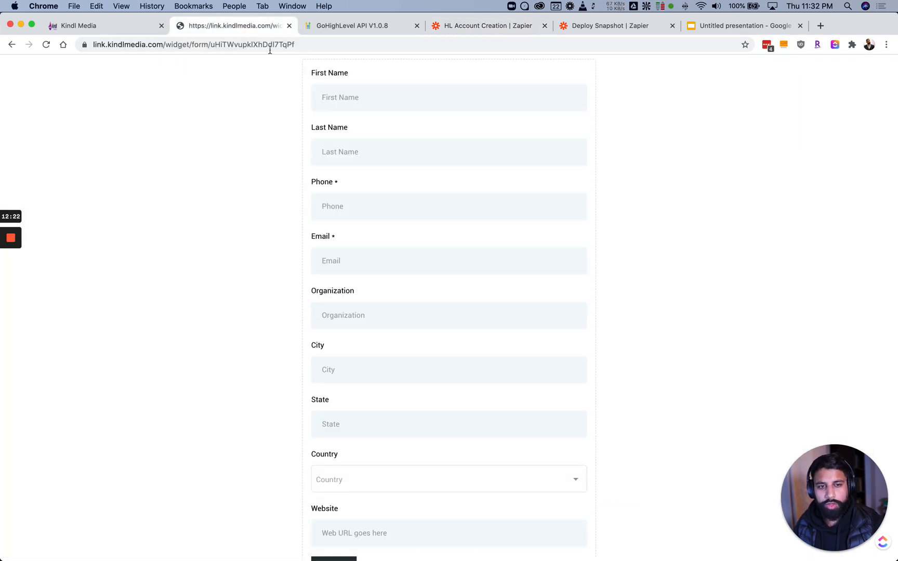
{"action": "left_click", "coordinate": [334, 304]}
{"action": "left_click", "coordinate": [334, 299]}
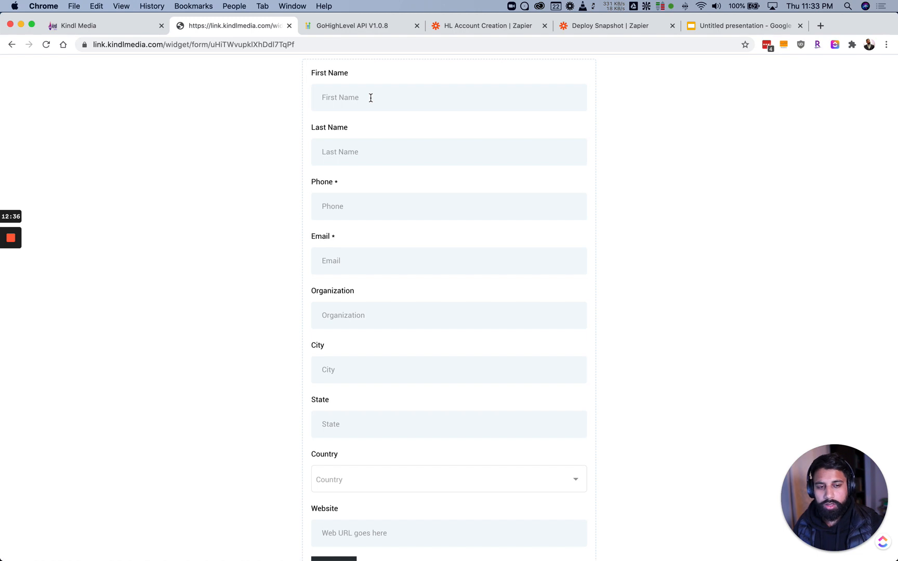
Back in the zap editor, review the JSON body's hardcoded business name and settings block
{"action": "left_click", "coordinate": [457, 26]}
{"action": "left_click_drag", "start_coordinate": [306, 277], "coordinate": [351, 277]}
{"action": "left_click", "coordinate": [356, 277]}
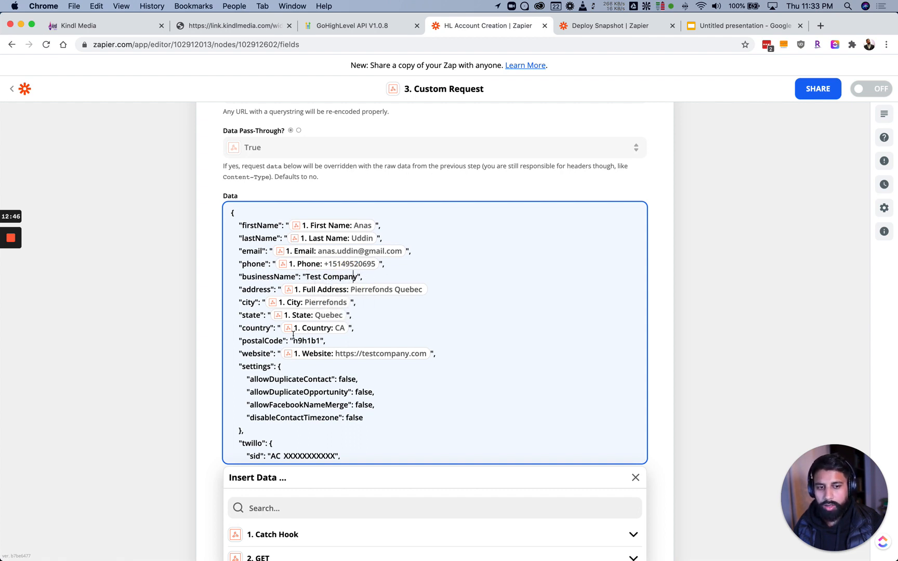
{"action": "scroll", "coordinate": [289, 337], "scroll_direction": "down", "scroll_amount": 2}
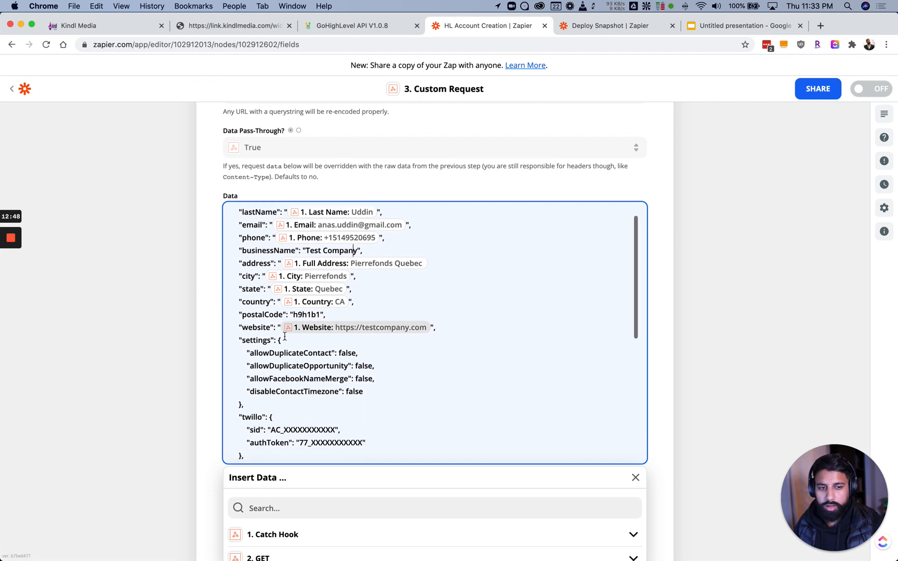
{"action": "scroll", "coordinate": [278, 335], "scroll_direction": "down", "scroll_amount": 3}
{"action": "left_click_drag", "start_coordinate": [238, 276], "coordinate": [245, 344]}
{"action": "left_click", "coordinate": [307, 319]}
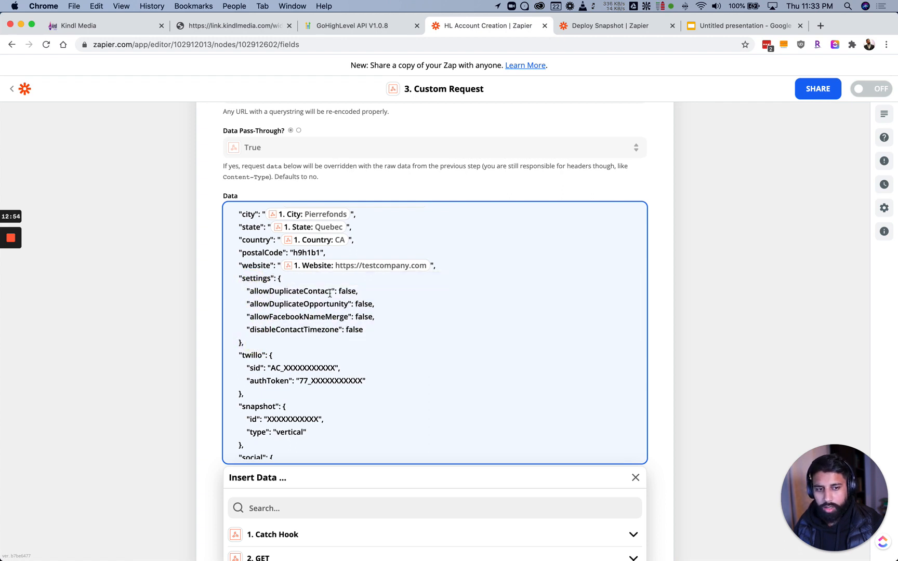
{"action": "key", "text": "super+Right"}
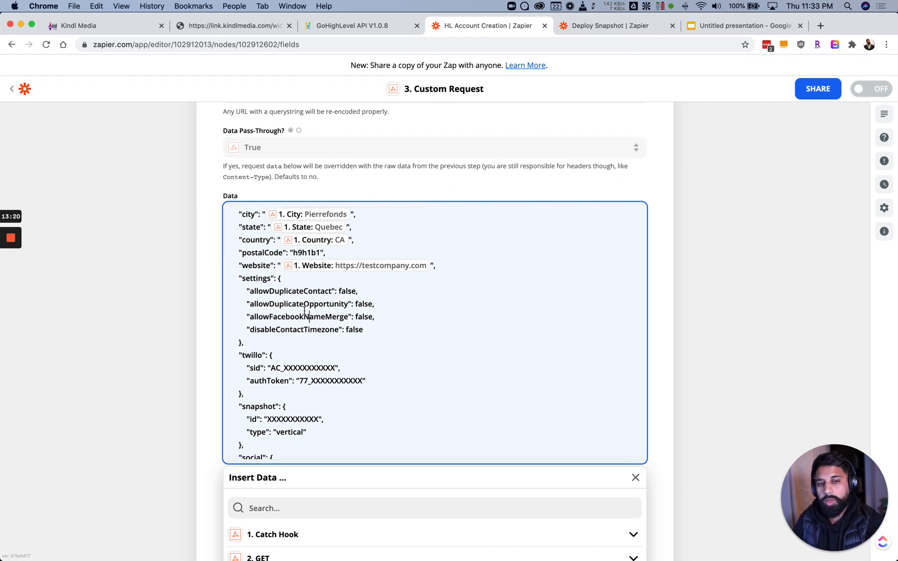
Remove the twillo block from the Custom Request's JSON body
{"action": "left_click", "coordinate": [309, 312]}
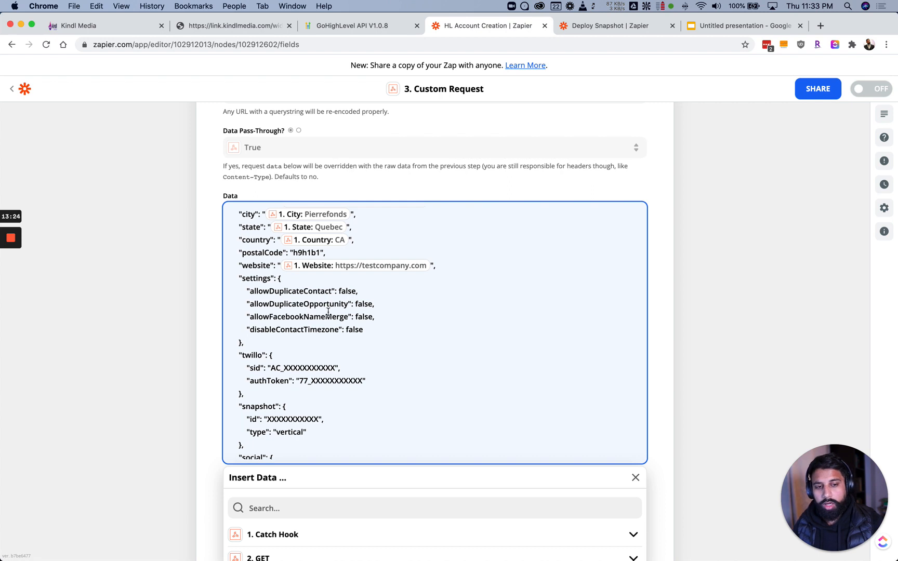
{"action": "scroll", "coordinate": [357, 338], "scroll_direction": "down", "scroll_amount": 1}
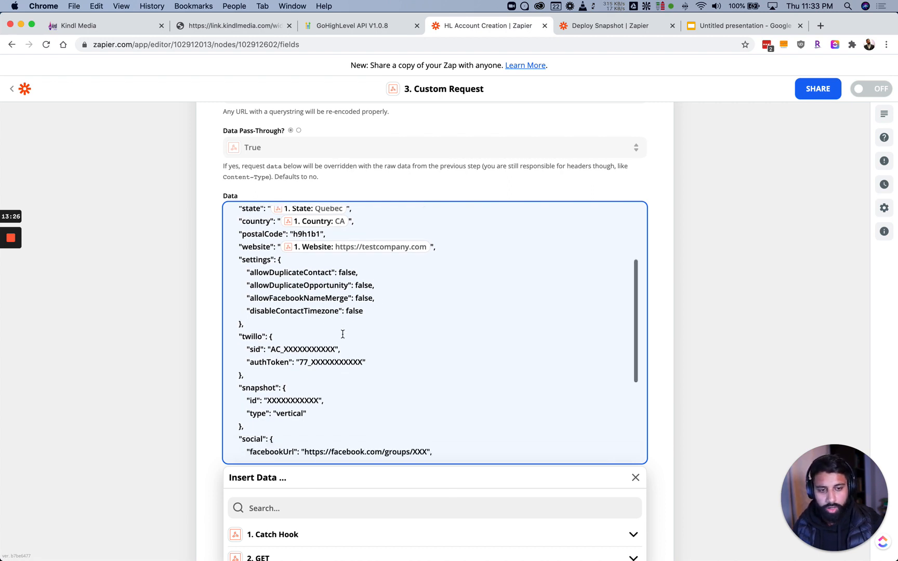
{"action": "left_click_drag", "start_coordinate": [368, 311], "coordinate": [279, 311]}
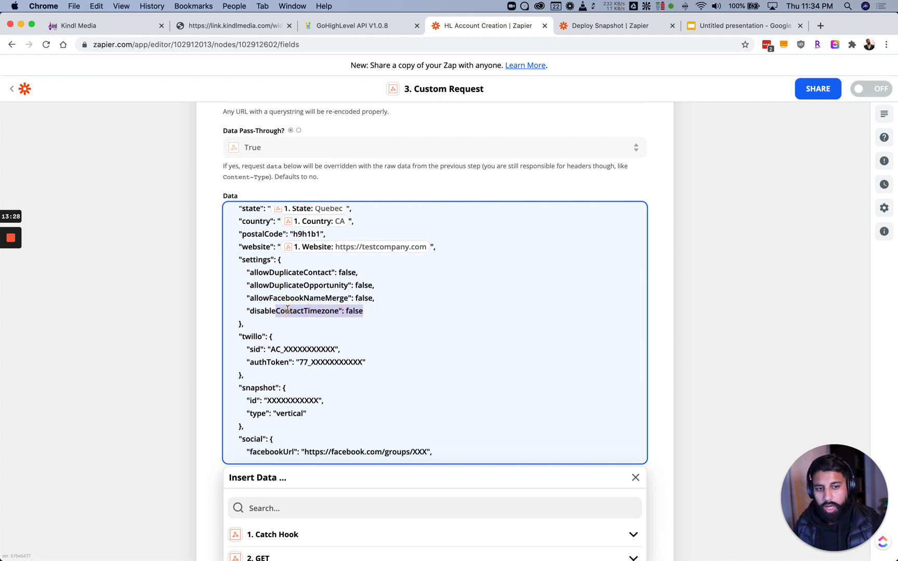
{"action": "left_click", "coordinate": [286, 311]}
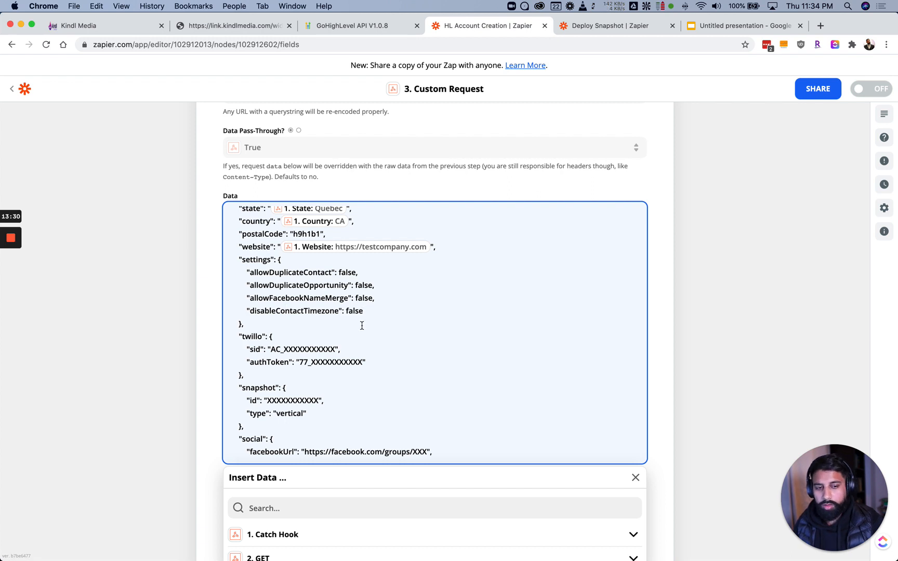
{"action": "scroll", "coordinate": [363, 325], "scroll_direction": "down", "scroll_amount": 3}
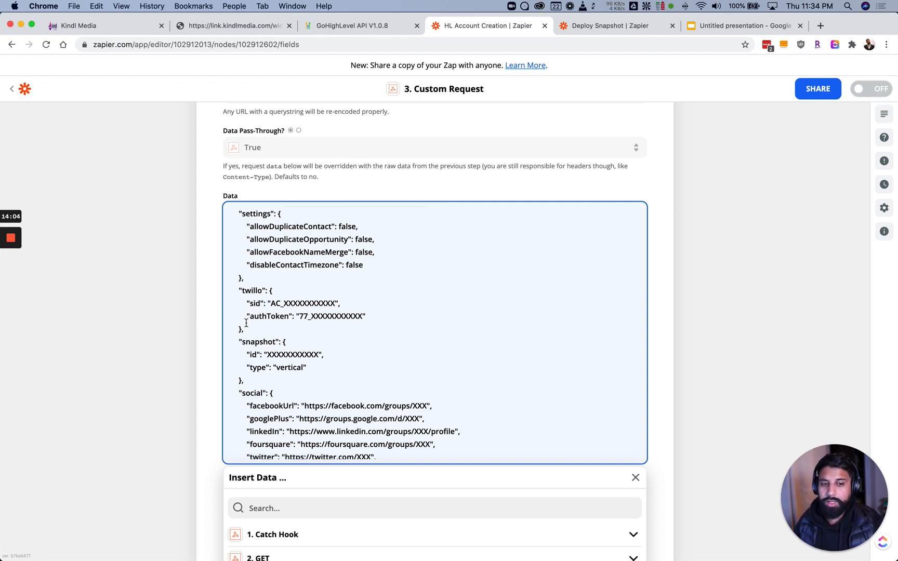
{"action": "left_click_drag", "start_coordinate": [245, 330], "coordinate": [234, 291]}
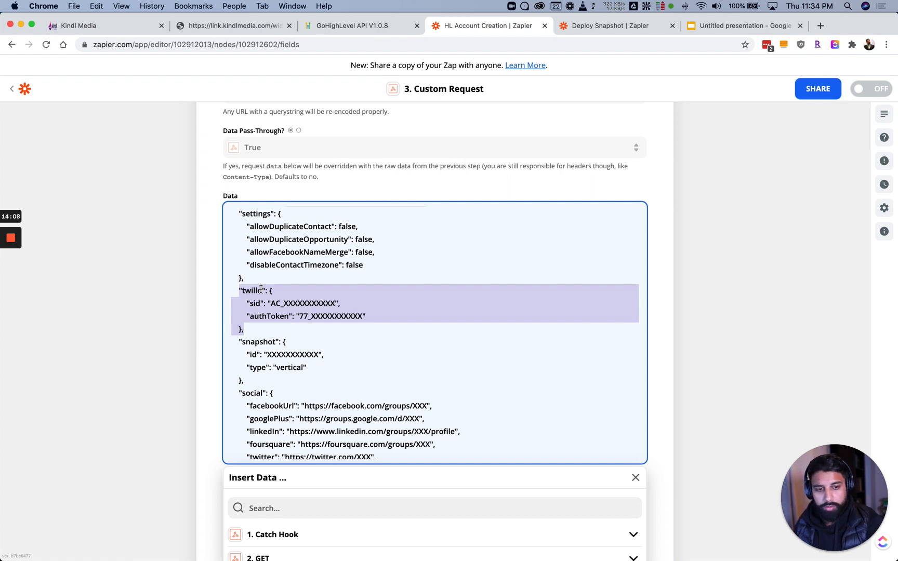
{"action": "key", "text": "BackSpace"}
{"action": "key", "text": "BackSpace"}
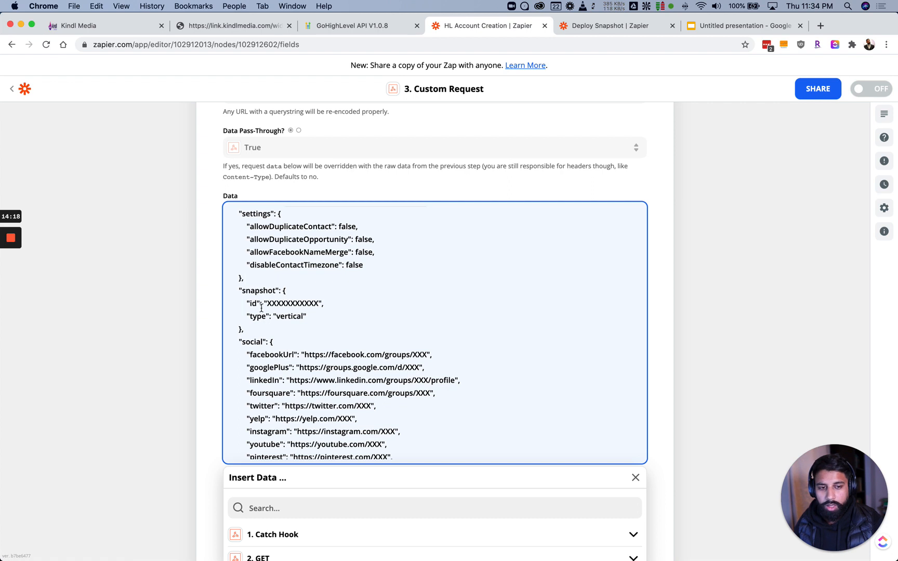
Delete the social block and the comma after snapshot, then undo to restore social
{"action": "scroll", "coordinate": [280, 323], "scroll_direction": "down", "scroll_amount": 3}
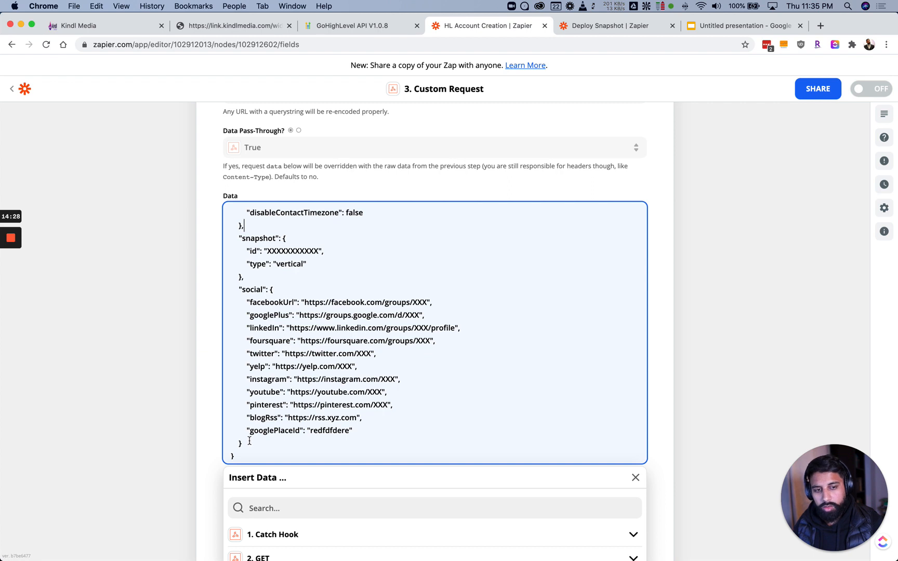
{"action": "left_click_drag", "start_coordinate": [247, 443], "coordinate": [246, 436]}
{"action": "left_click", "coordinate": [307, 380]}
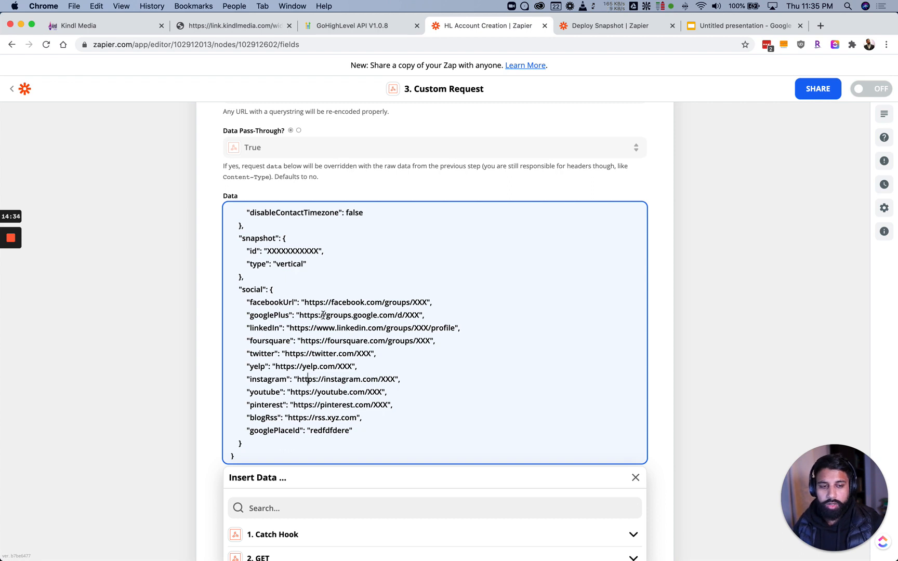
{"action": "left_click_drag", "start_coordinate": [247, 444], "coordinate": [239, 290]}
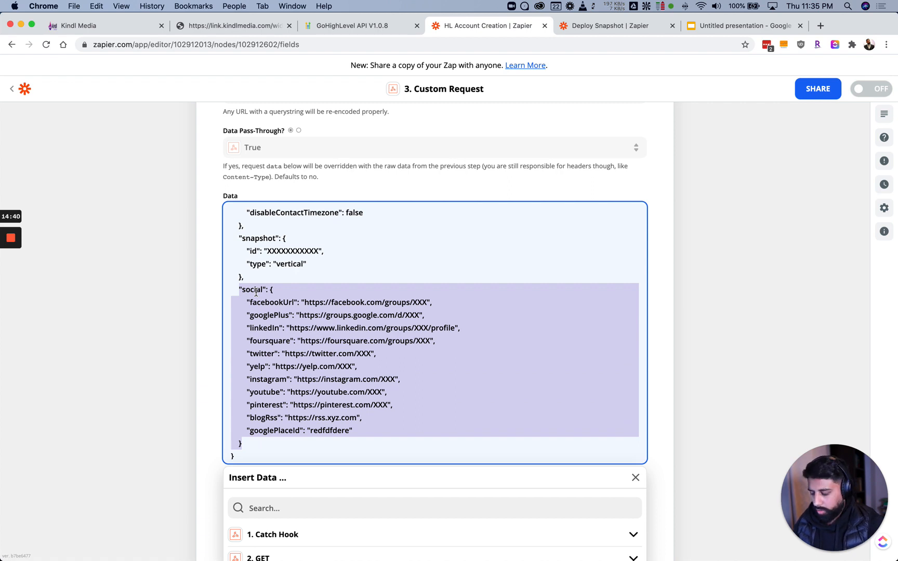
{"action": "key", "text": "BackSpace"}
{"action": "left_click", "coordinate": [252, 429]}
{"action": "key", "text": "BackSpace"}
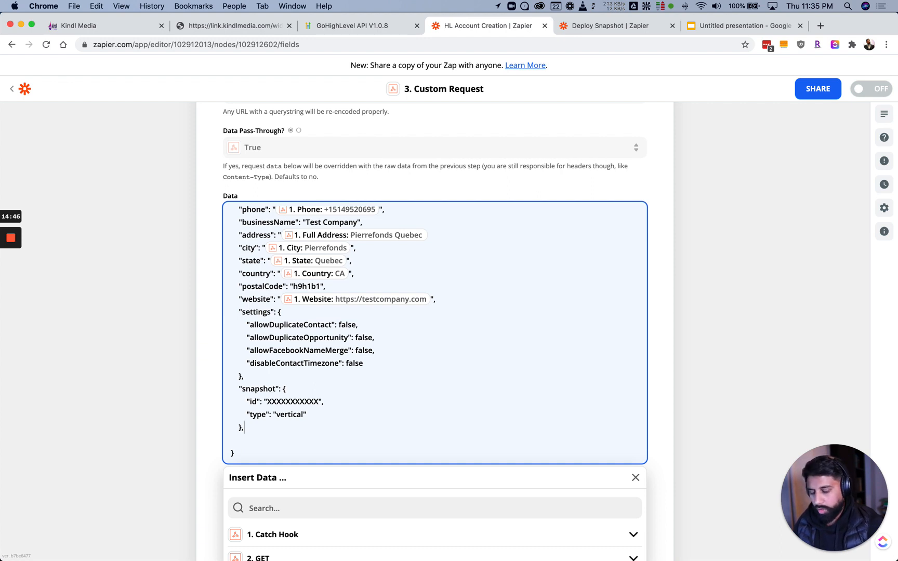
{"action": "key", "text": "super+z"}
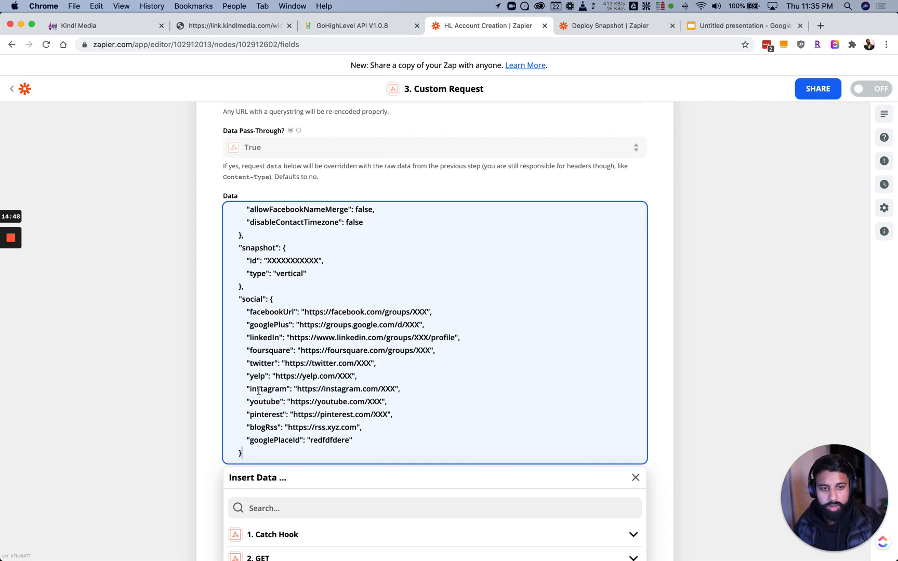
Finish editing the body and continue to the step's Send Data test
{"action": "scroll", "coordinate": [255, 396], "scroll_direction": "up", "scroll_amount": 2}
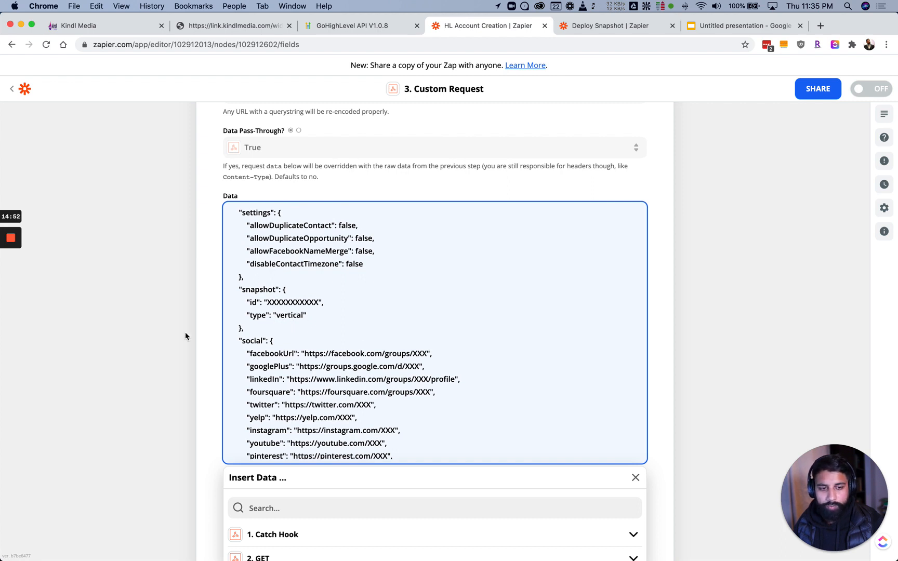
{"action": "scroll", "coordinate": [192, 322], "scroll_direction": "down", "scroll_amount": 3}
{"action": "left_click", "coordinate": [259, 483]}
{"action": "scroll", "coordinate": [221, 475], "scroll_direction": "down", "scroll_amount": 3}
{"action": "left_click", "coordinate": [270, 512]}
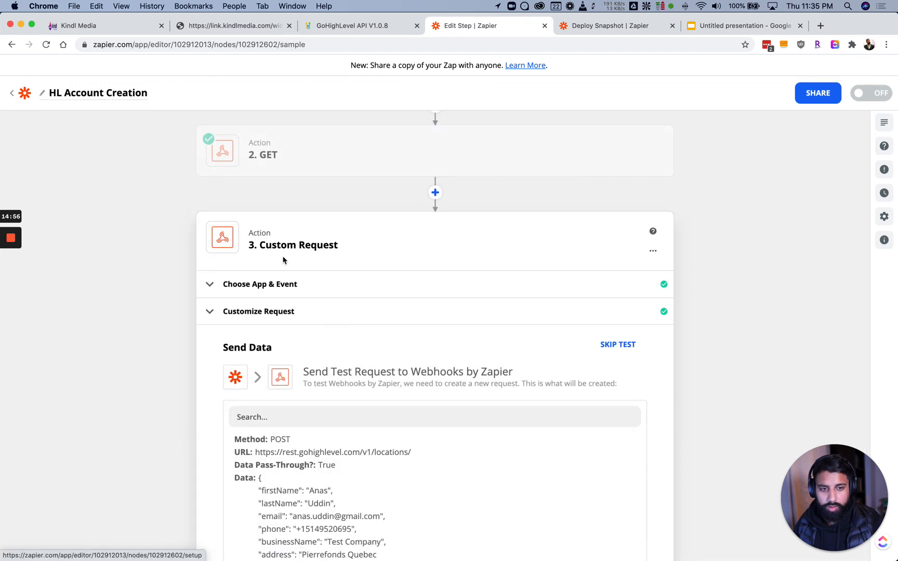
Open the GET step and show its sample test results
{"action": "left_click", "coordinate": [267, 173]}
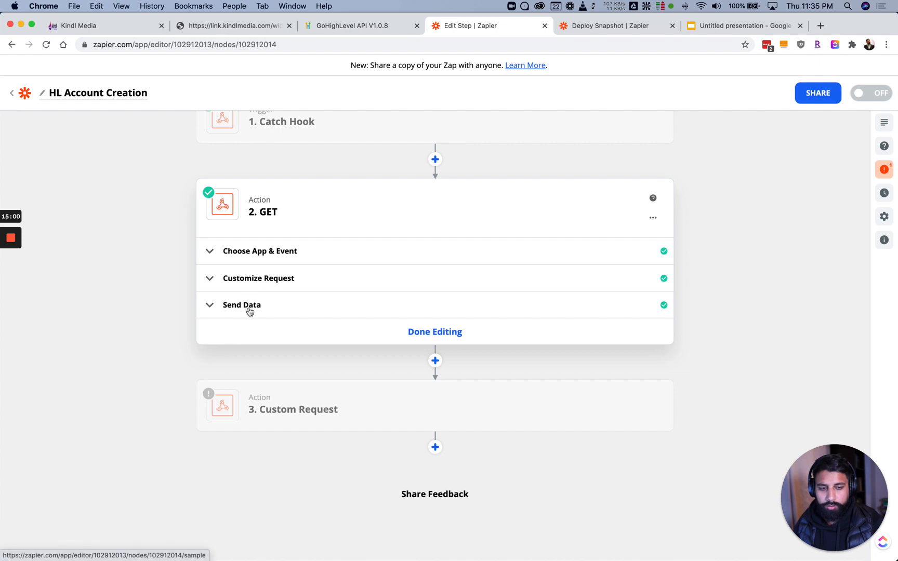
{"action": "left_click", "coordinate": [244, 311]}
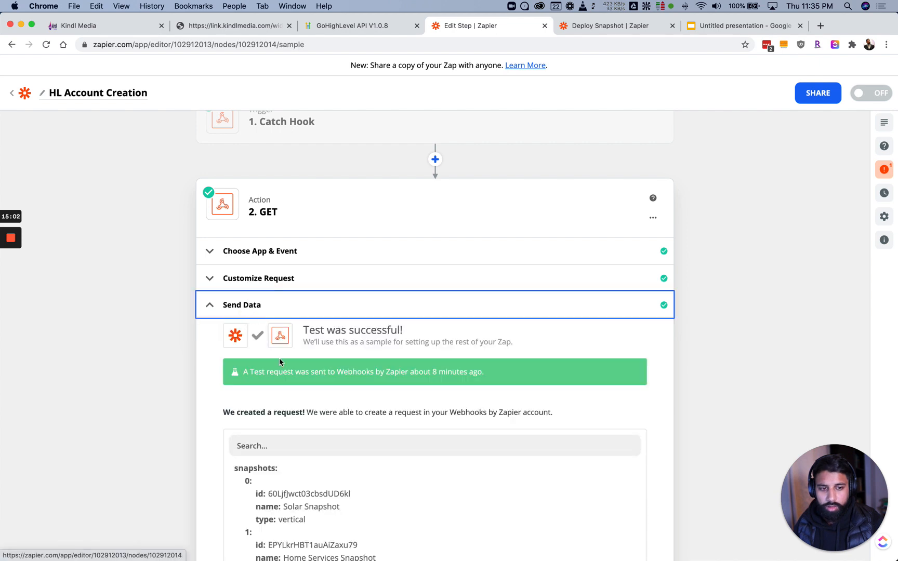
{"action": "scroll", "coordinate": [273, 349], "scroll_direction": "down", "scroll_amount": 5}
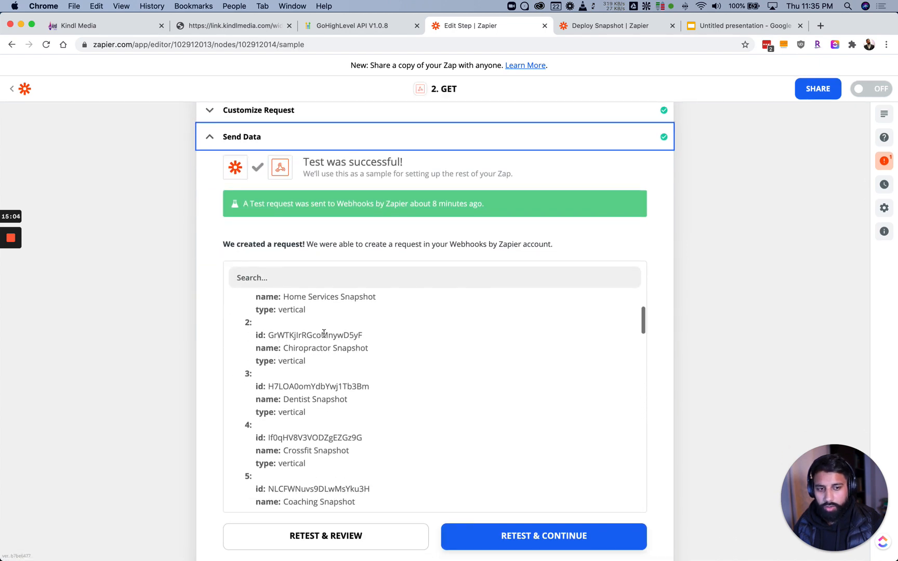
{"action": "scroll", "coordinate": [291, 343], "scroll_direction": "down", "scroll_amount": 3}
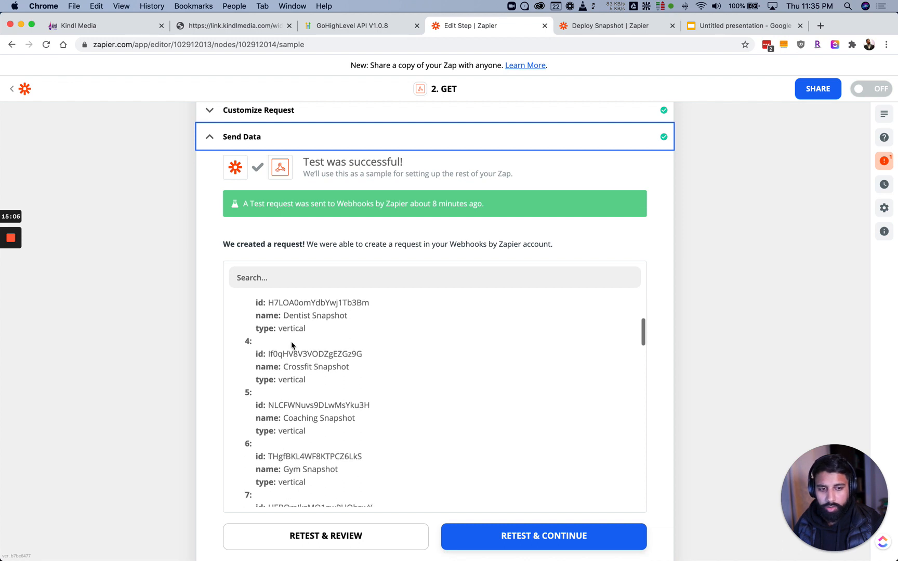
{"action": "scroll", "coordinate": [291, 344], "scroll_direction": "up", "scroll_amount": 2}
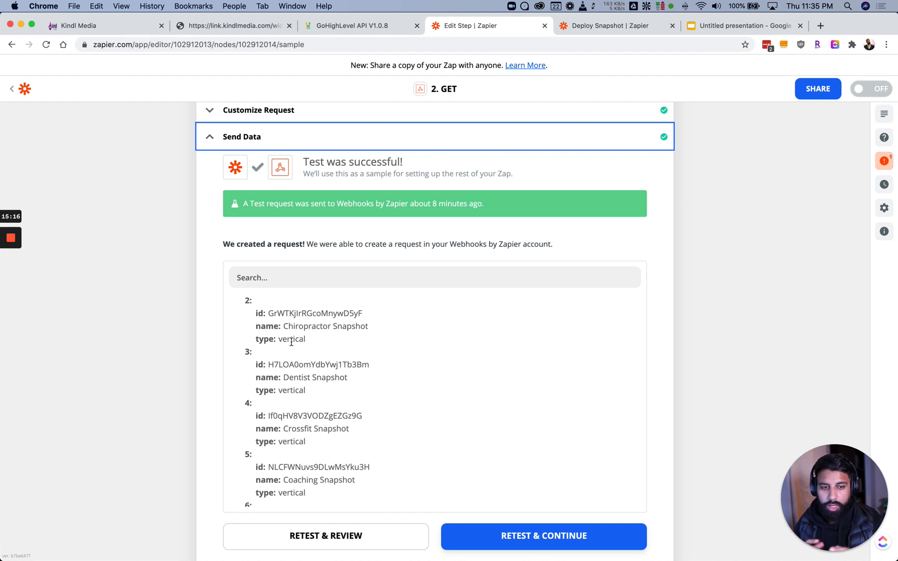
Find Restaurant Snapshot in the snapshots list and copy its id
{"action": "scroll", "coordinate": [292, 342], "scroll_direction": "down", "scroll_amount": 5}
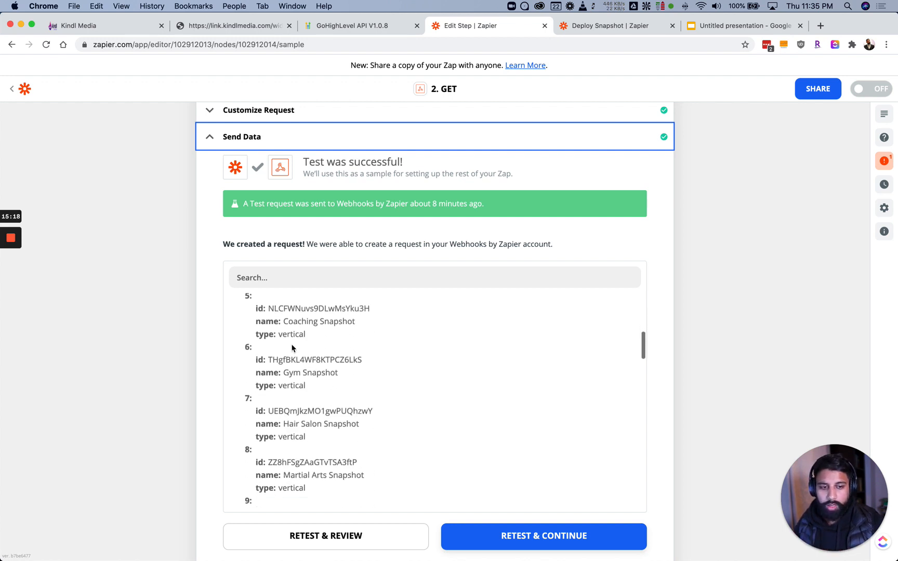
{"action": "scroll", "coordinate": [297, 364], "scroll_direction": "down", "scroll_amount": 1}
{"action": "scroll", "coordinate": [297, 374], "scroll_direction": "down", "scroll_amount": 6}
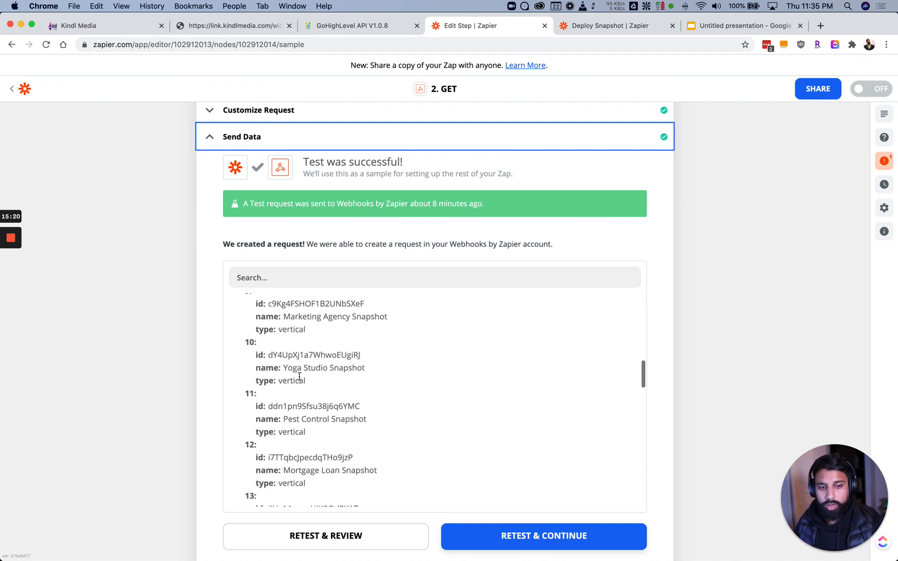
{"action": "scroll", "coordinate": [281, 372], "scroll_direction": "down", "scroll_amount": 5}
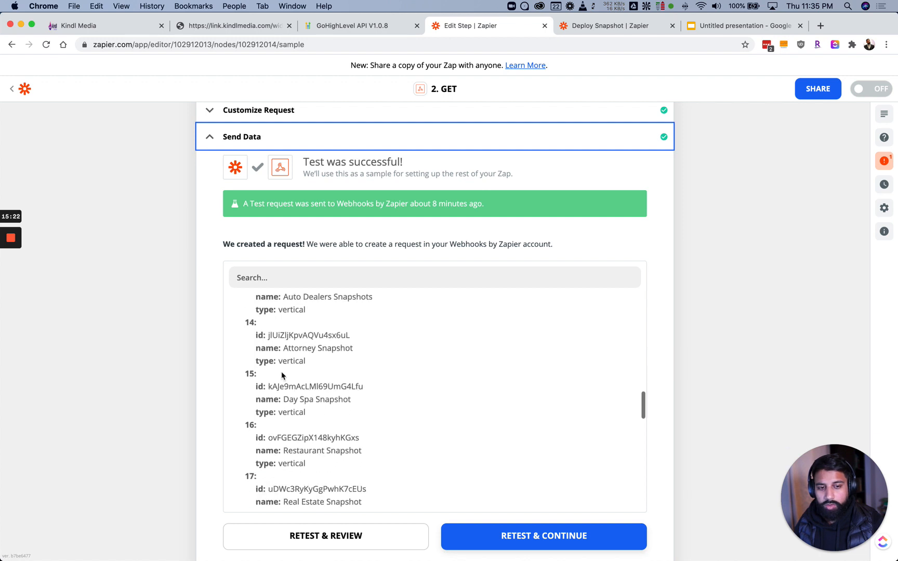
{"action": "scroll", "coordinate": [282, 374], "scroll_direction": "down", "scroll_amount": 3}
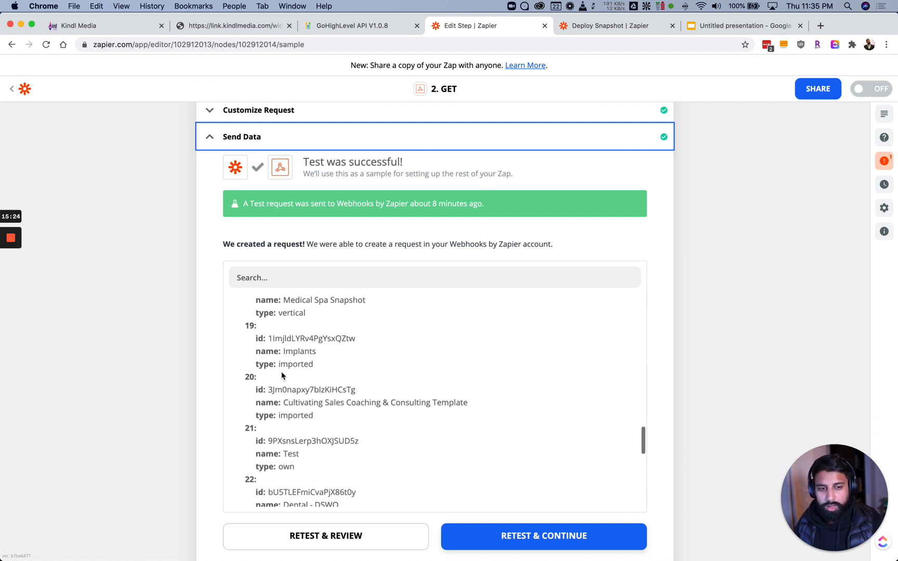
{"action": "scroll", "coordinate": [284, 371], "scroll_direction": "up", "scroll_amount": 2}
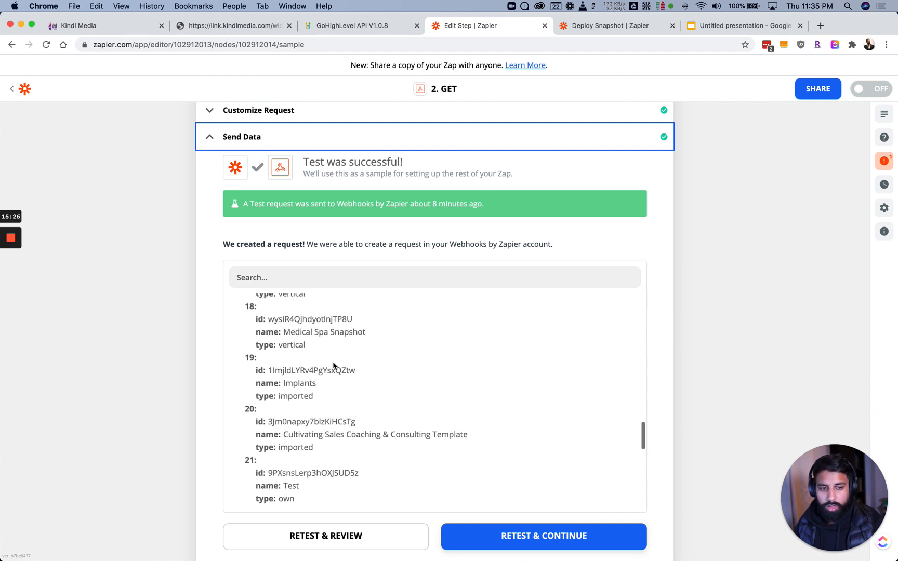
{"action": "scroll", "coordinate": [332, 362], "scroll_direction": "down", "scroll_amount": 9}
{"action": "scroll", "coordinate": [301, 441], "scroll_direction": "down", "scroll_amount": 1}
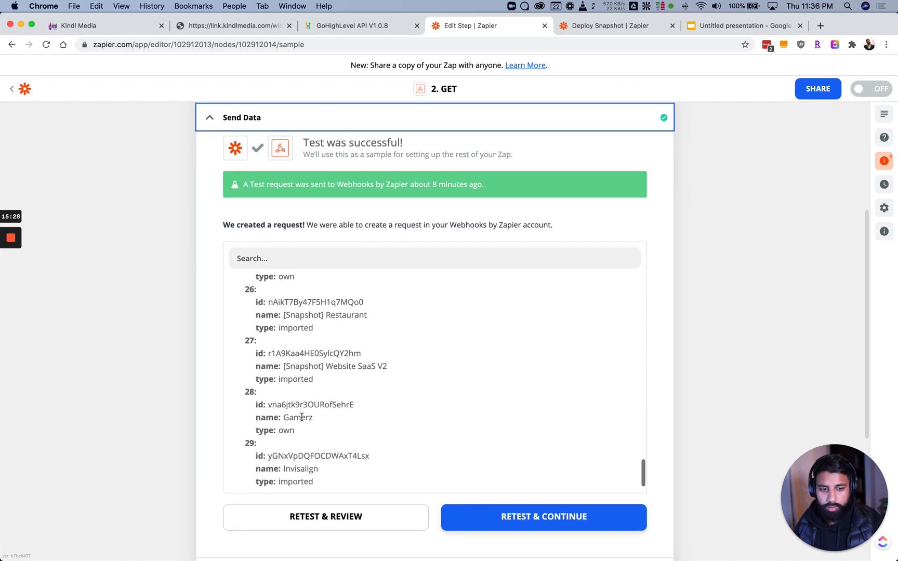
{"action": "scroll", "coordinate": [302, 395], "scroll_direction": "up", "scroll_amount": 3}
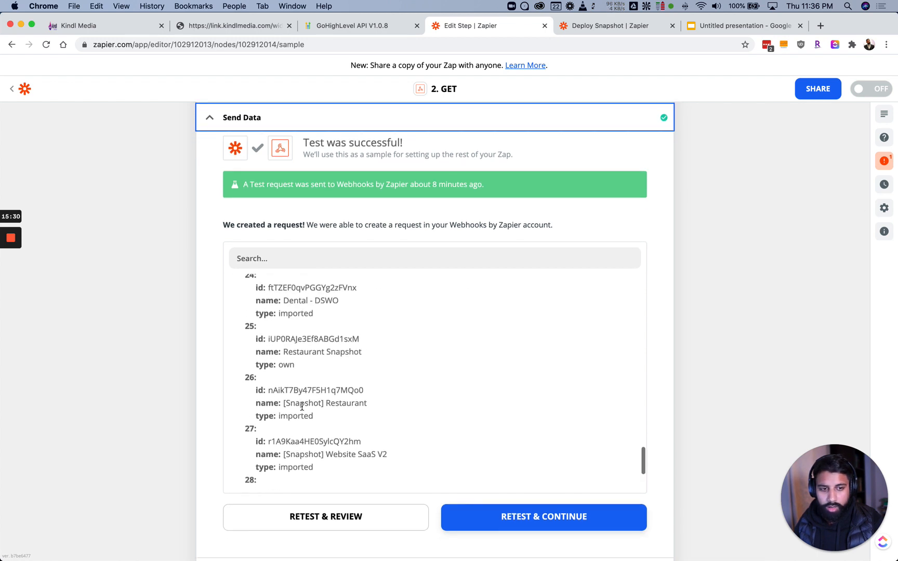
{"action": "key", "text": "super+c"}
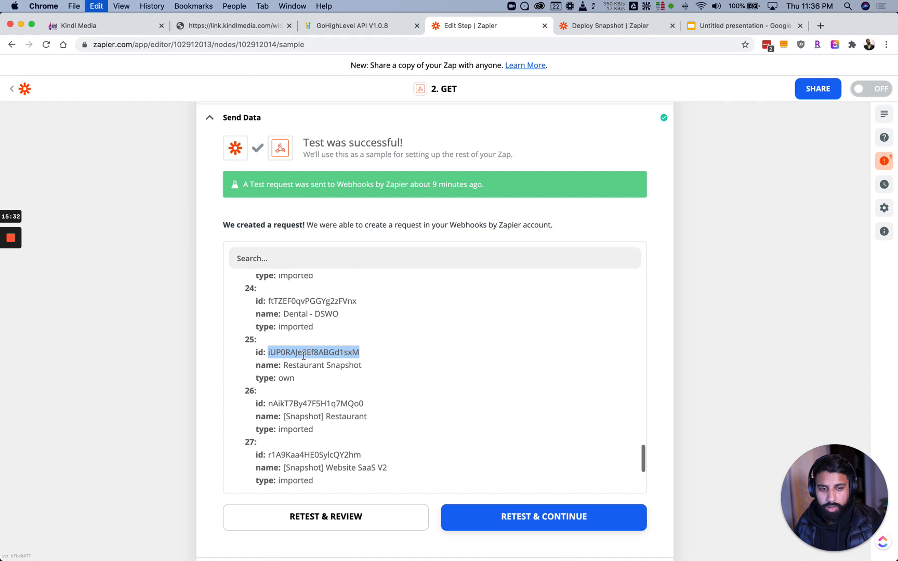
{"action": "left_click", "coordinate": [285, 373]}
{"action": "scroll", "coordinate": [285, 373], "scroll_direction": "down", "scroll_amount": 10}
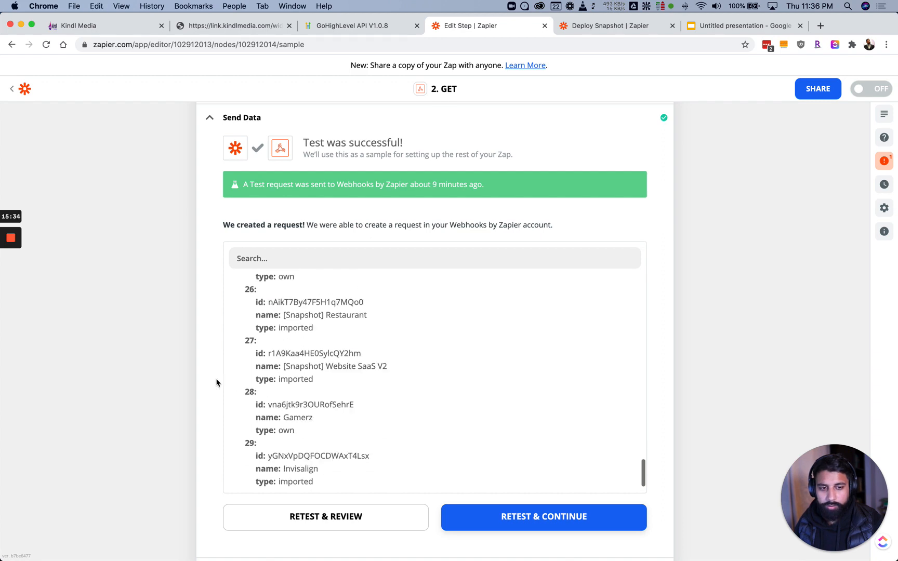
In the Custom Request body, replace the placeholder snapshot id with the Restaurant Snapshot id
{"action": "left_click", "coordinate": [297, 411]}
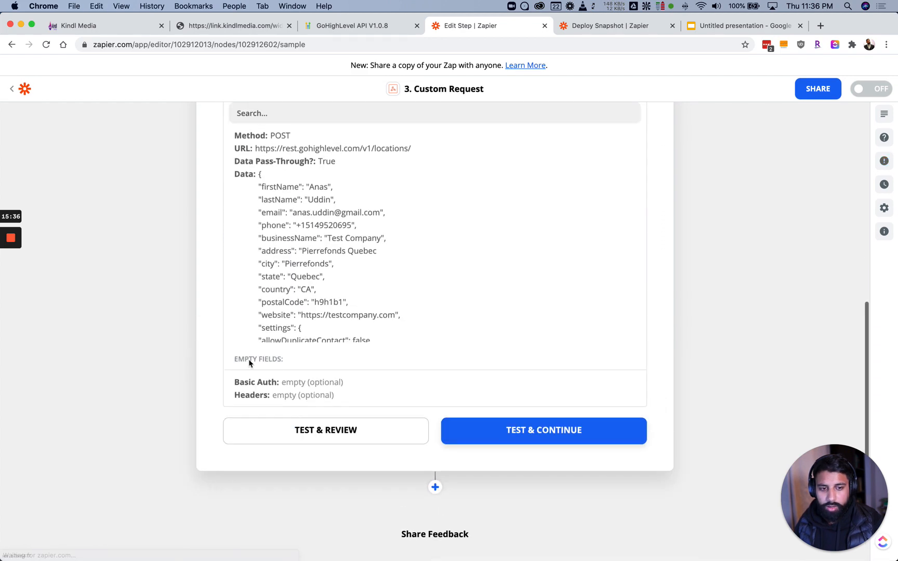
{"action": "scroll", "coordinate": [290, 291], "scroll_direction": "up", "scroll_amount": 5}
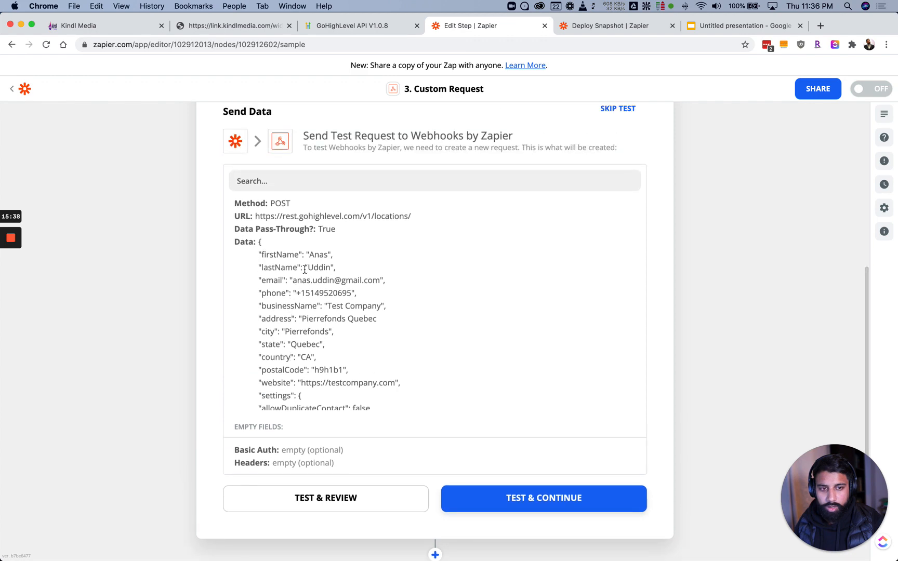
{"action": "left_click", "coordinate": [285, 208]}
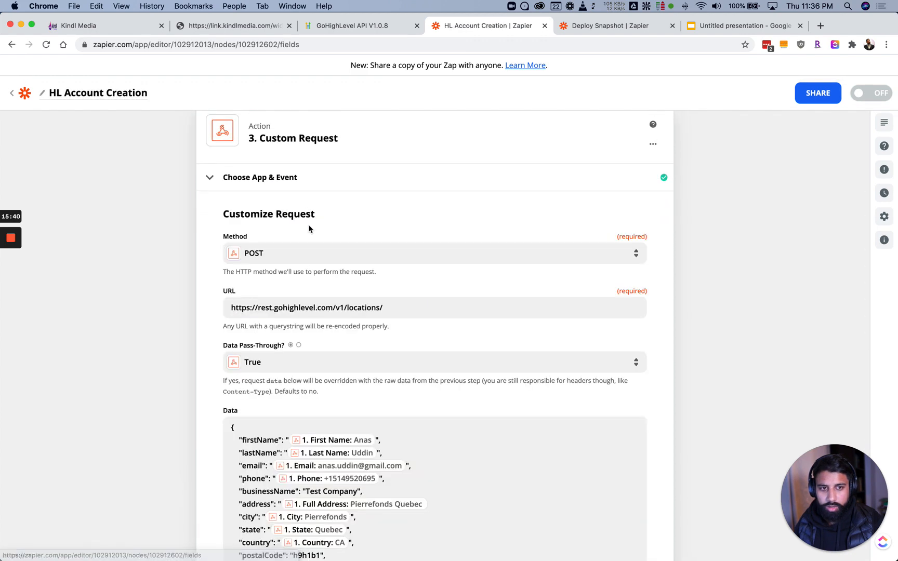
{"action": "scroll", "coordinate": [285, 308], "scroll_direction": "down", "scroll_amount": 3}
{"action": "scroll", "coordinate": [260, 303], "scroll_direction": "down", "scroll_amount": 5}
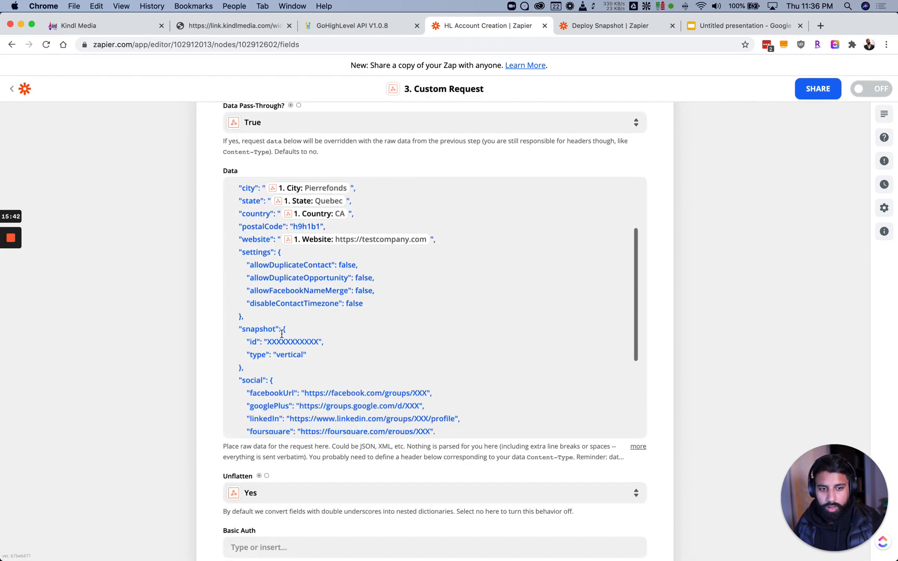
{"action": "left_click", "coordinate": [297, 300]}
{"action": "double_click", "coordinate": [297, 300]}
{"action": "key", "text": "super+v"}
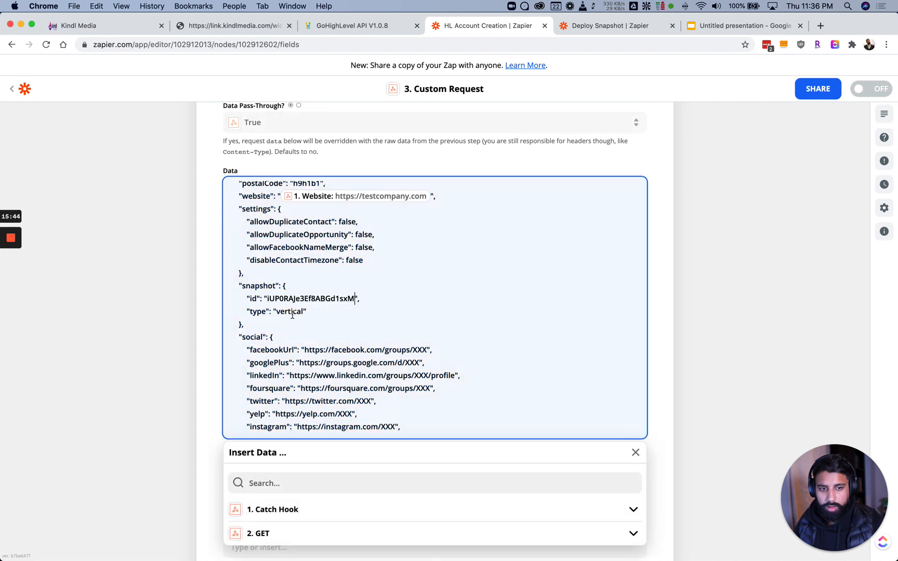
Change the snapshot type from vertical to 'own' and finish editing the body
{"action": "double_click", "coordinate": [295, 312]}
{"action": "type", "text": "own"}
{"action": "left_click", "coordinate": [306, 319]}
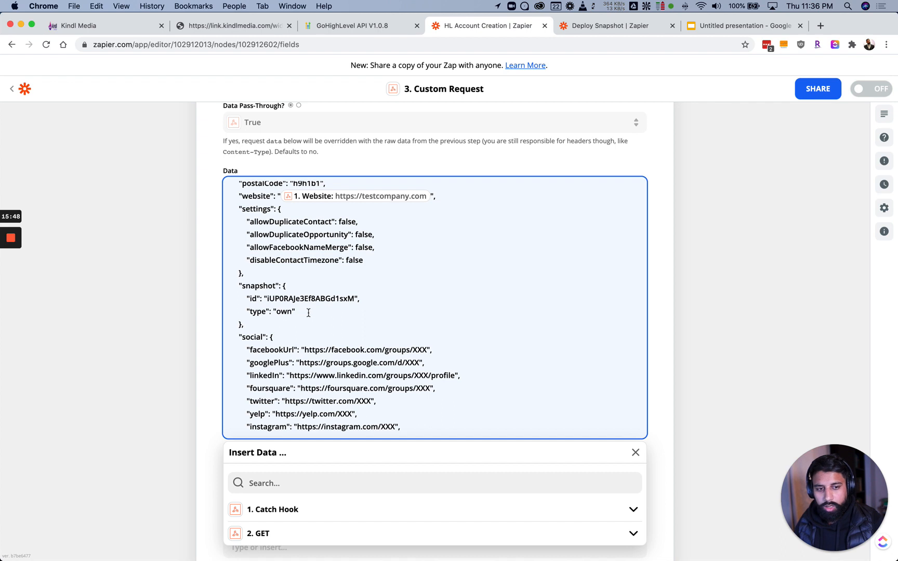
{"action": "scroll", "coordinate": [298, 369], "scroll_direction": "down", "scroll_amount": 2}
{"action": "scroll", "coordinate": [281, 381], "scroll_direction": "down", "scroll_amount": 2}
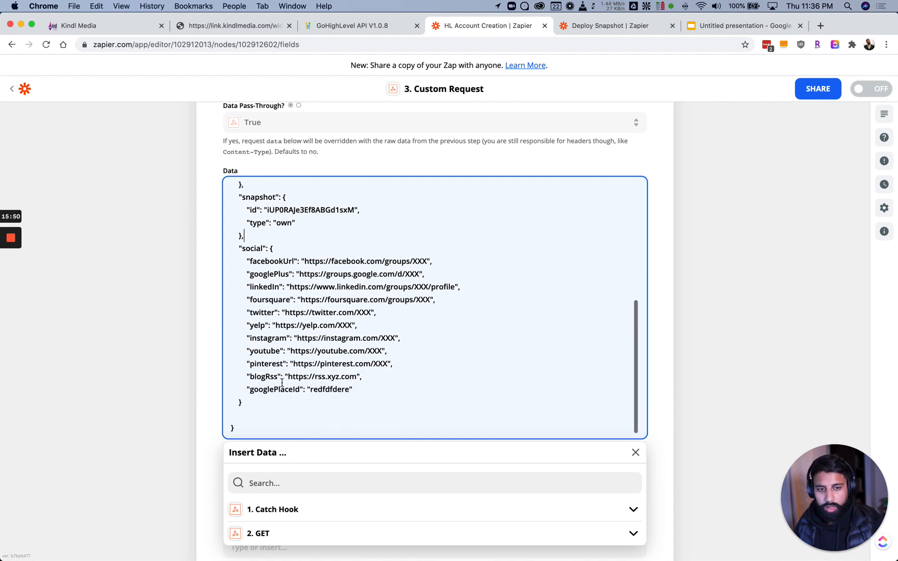
{"action": "left_click", "coordinate": [214, 412]}
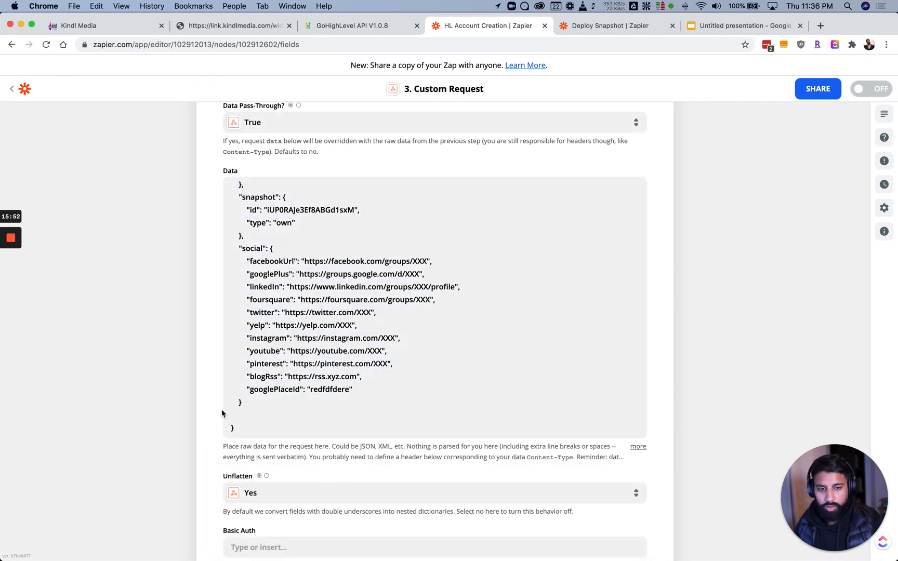
{"action": "scroll", "coordinate": [218, 411], "scroll_direction": "down", "scroll_amount": 5}
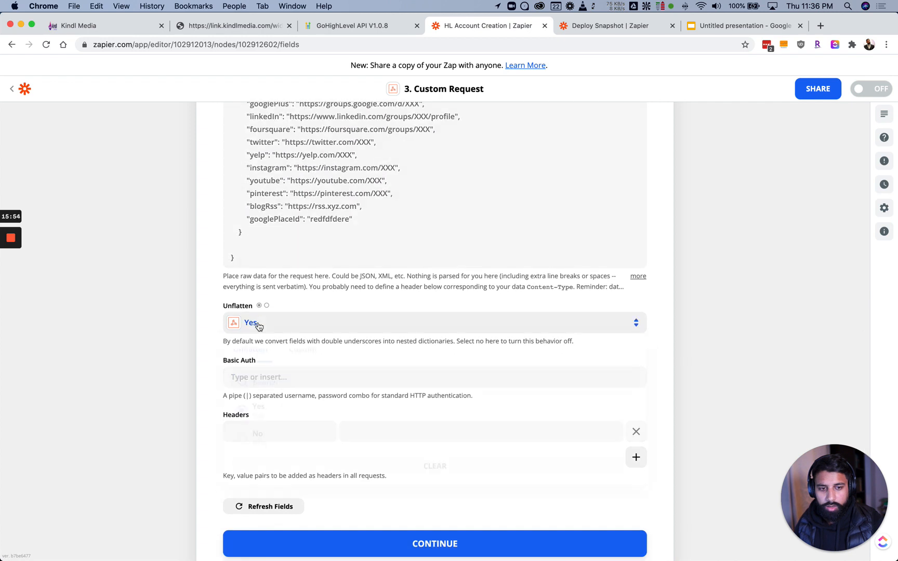
Set Unflatten to No and add an Authorization header whose value starts with Bearer
{"action": "left_click", "coordinate": [254, 324]}
{"action": "left_click", "coordinate": [257, 441]}
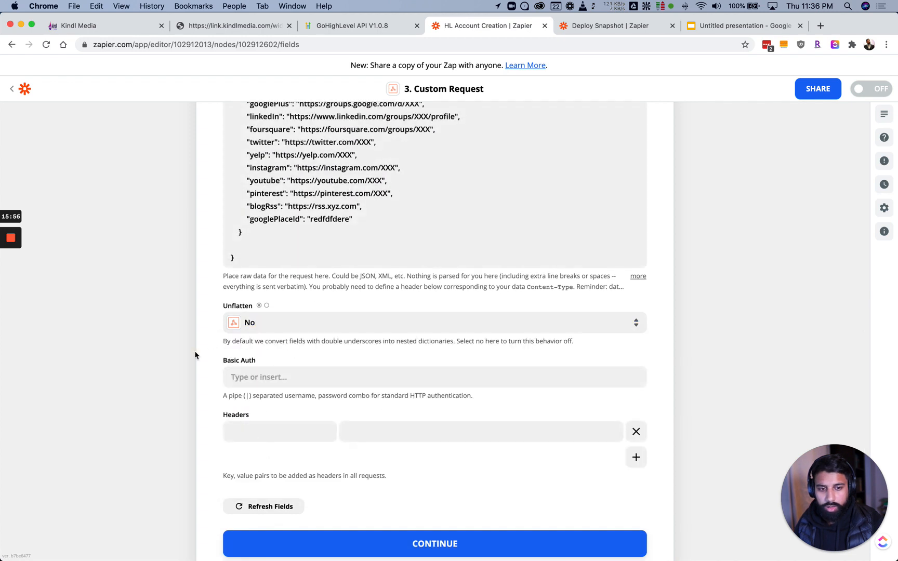
{"action": "scroll", "coordinate": [208, 363], "scroll_direction": "down", "scroll_amount": 3}
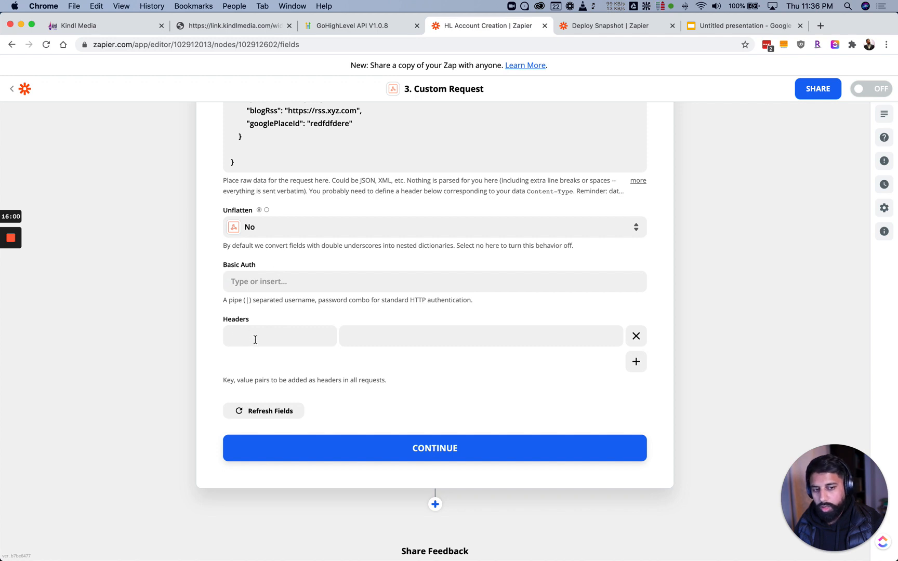
{"action": "left_click", "coordinate": [255, 339]}
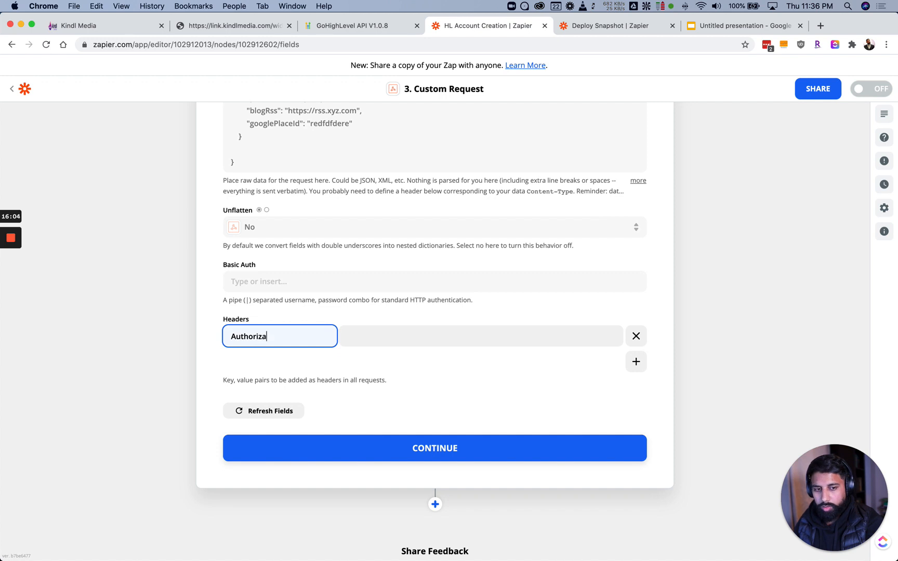
{"action": "key", "text": "Tab"}
{"action": "type", "text": "B"}
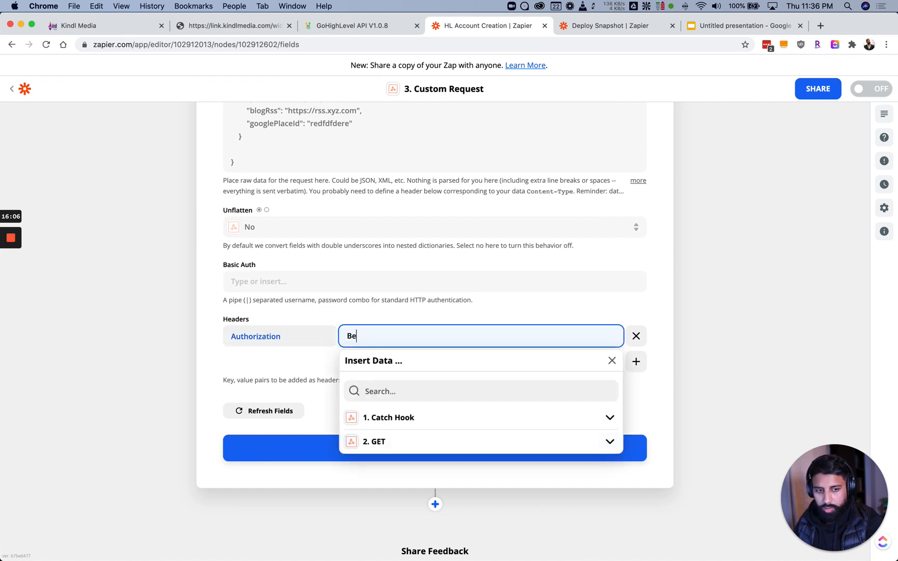
Copy the Test Key from Kindl Media's API Keys page and return to Zapier
{"action": "left_click", "coordinate": [105, 29]}
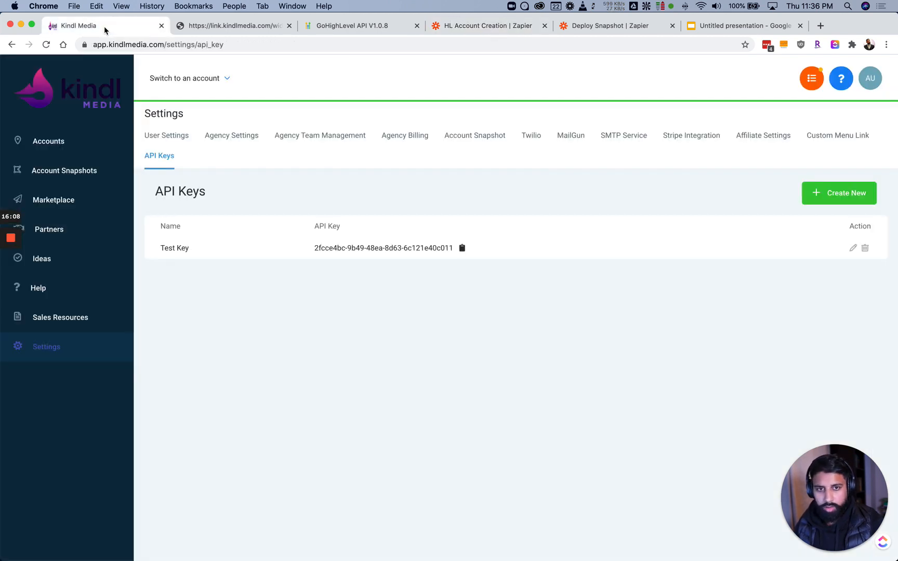
{"action": "left_click", "coordinate": [461, 248]}
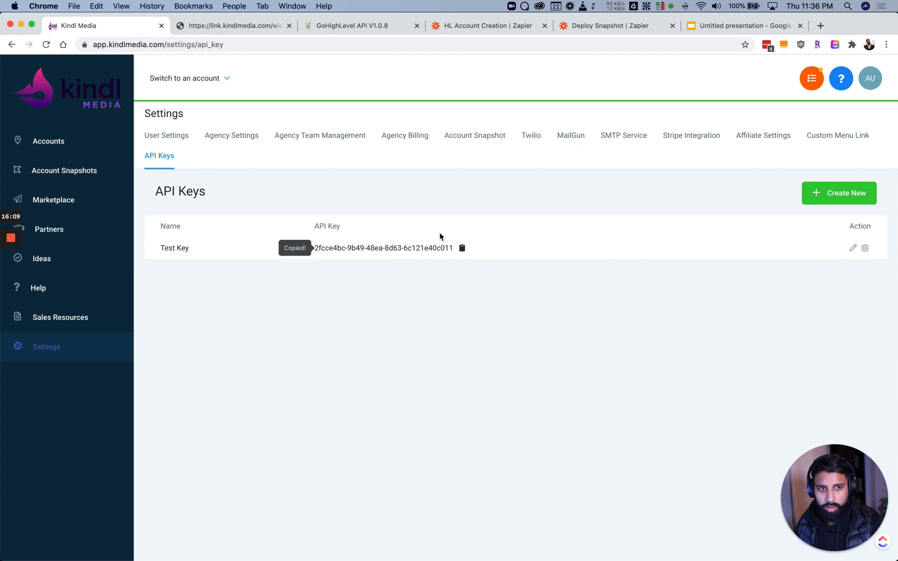
{"action": "left_click", "coordinate": [298, 32]}
{"action": "left_click", "coordinate": [307, 29]}
Paste the Test Key after Bearer in the Authorization value and continue to the test preview
{"action": "key", "text": "ctrl+Tab"}
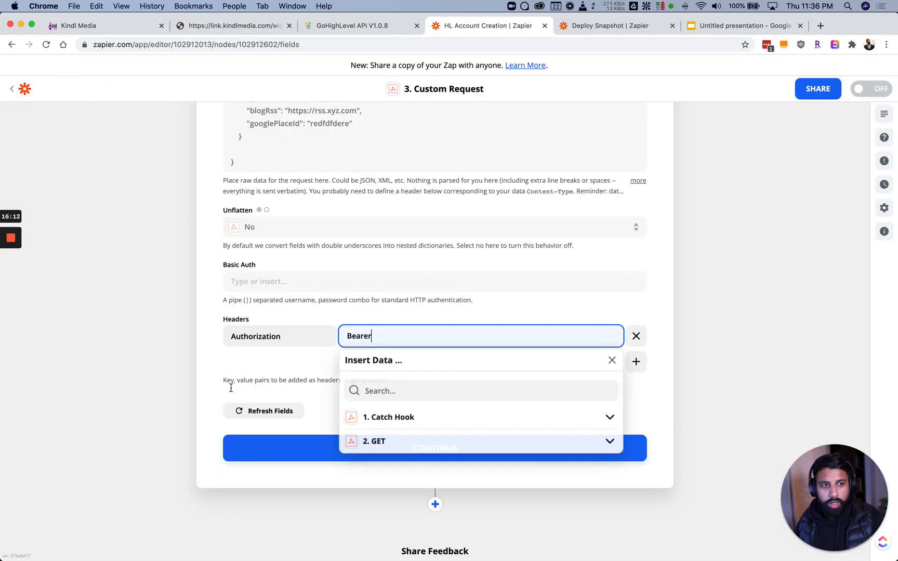
{"action": "left_click", "coordinate": [379, 340]}
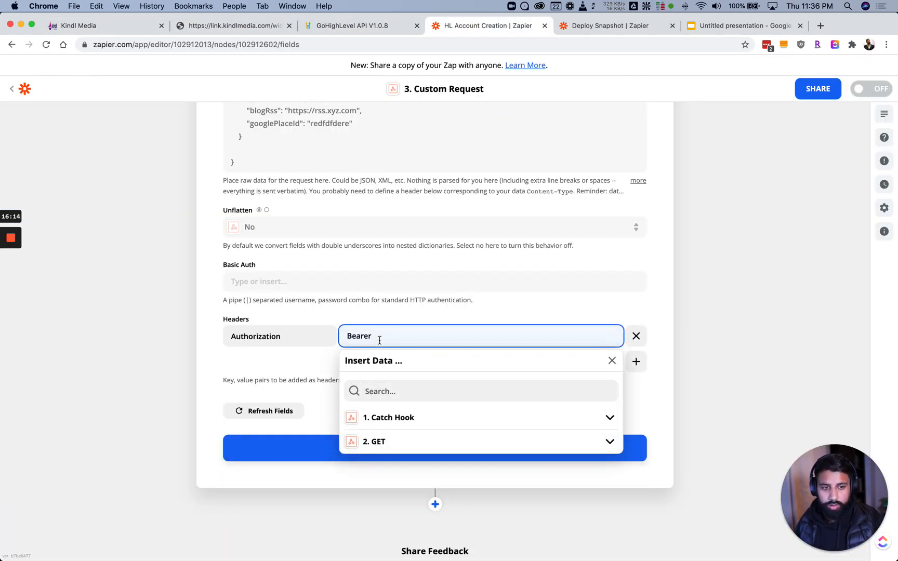
{"action": "key", "text": "super+v"}
{"action": "left_click", "coordinate": [196, 379]}
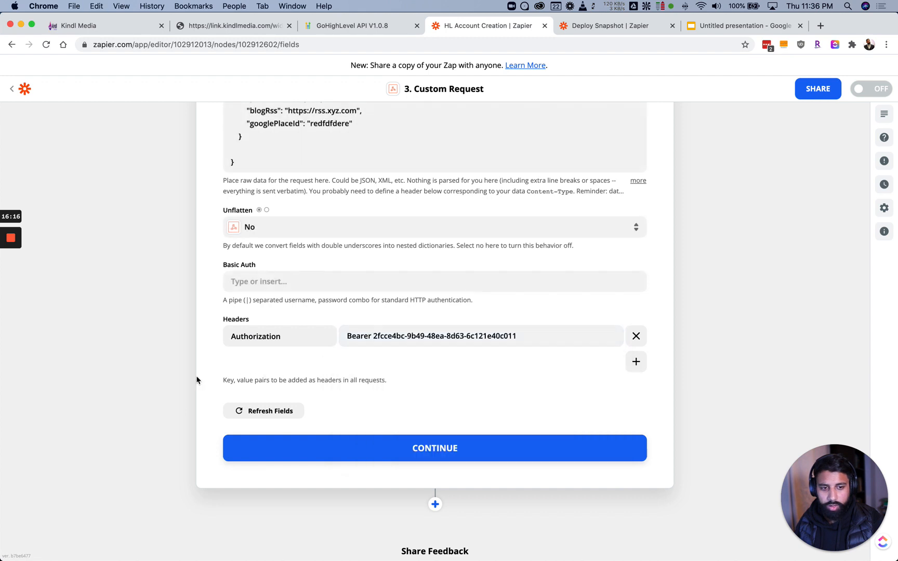
{"action": "left_click", "coordinate": [383, 459]}
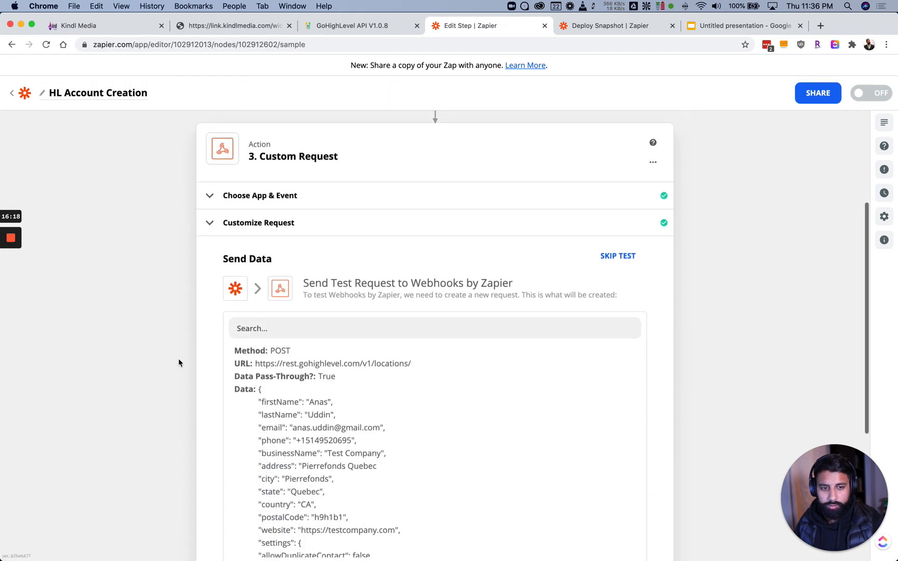
{"action": "scroll", "coordinate": [178, 362], "scroll_direction": "down", "scroll_amount": 2}
{"action": "scroll", "coordinate": [282, 364], "scroll_direction": "down", "scroll_amount": 3}
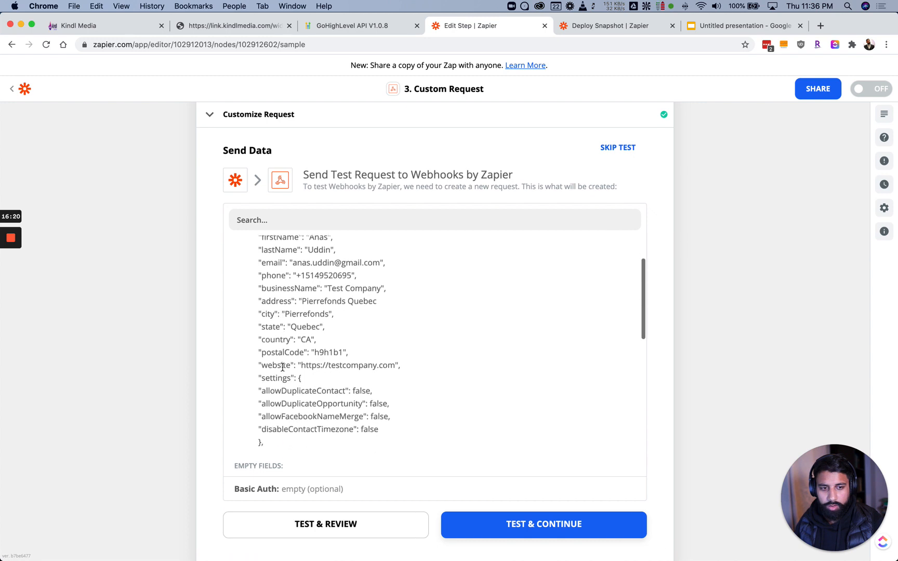
{"action": "scroll", "coordinate": [282, 367], "scroll_direction": "down", "scroll_amount": 1}
{"action": "scroll", "coordinate": [298, 365], "scroll_direction": "down", "scroll_amount": 10}
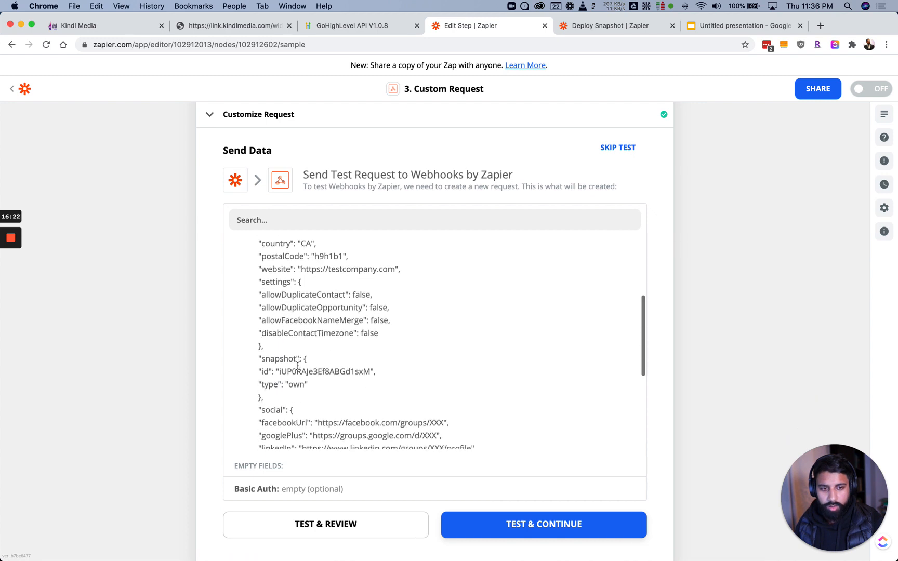
{"action": "scroll", "coordinate": [299, 369], "scroll_direction": "down", "scroll_amount": 4}
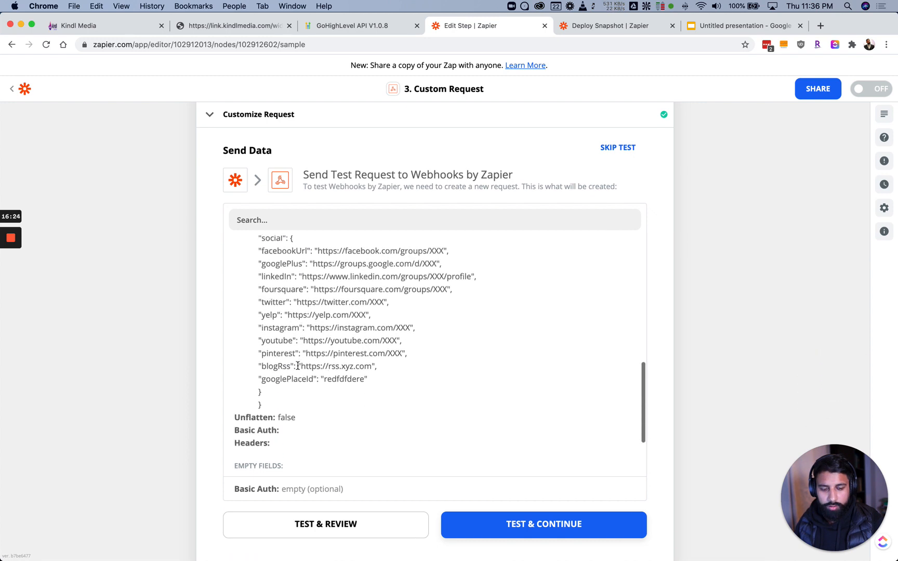
{"action": "scroll", "coordinate": [297, 367], "scroll_direction": "down", "scroll_amount": 3}
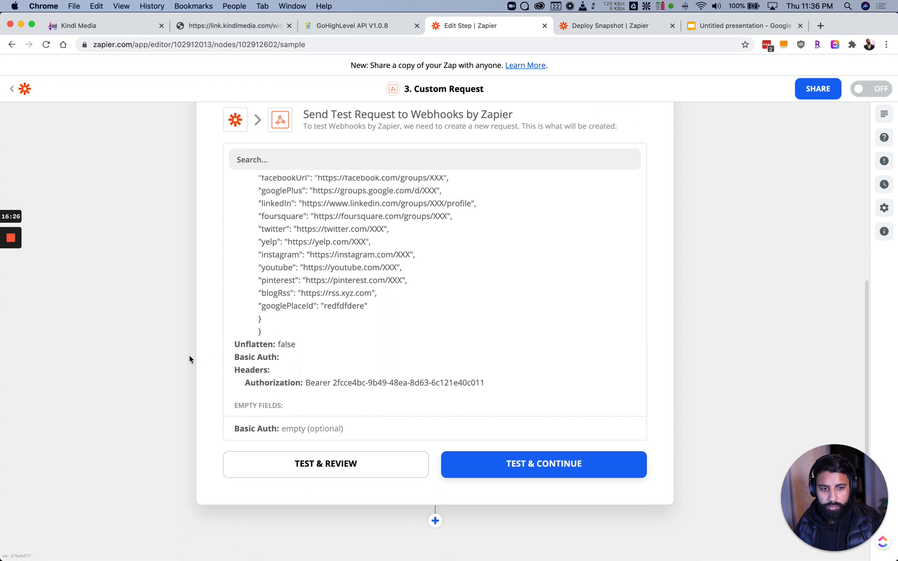
{"action": "scroll", "coordinate": [190, 361], "scroll_direction": "down", "scroll_amount": 2}
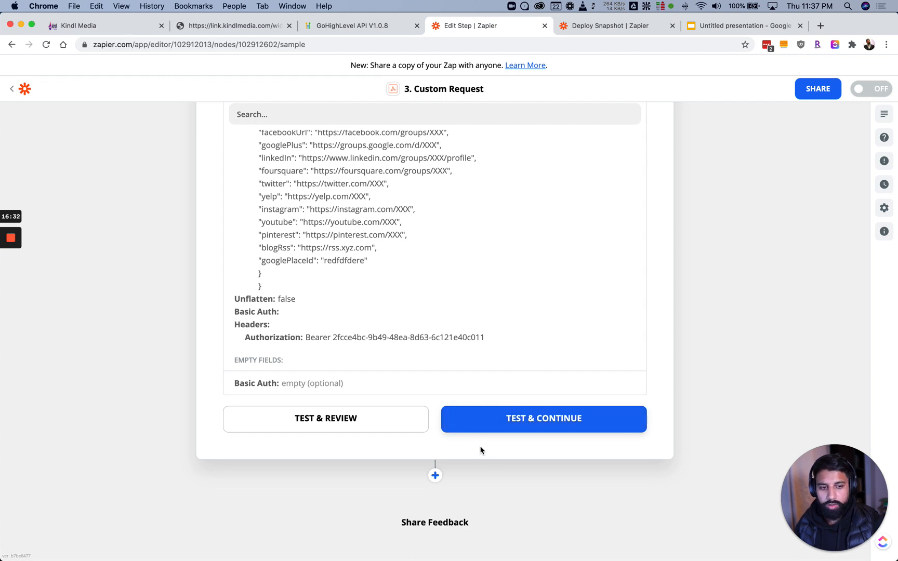
{"action": "left_click", "coordinate": [355, 425]}
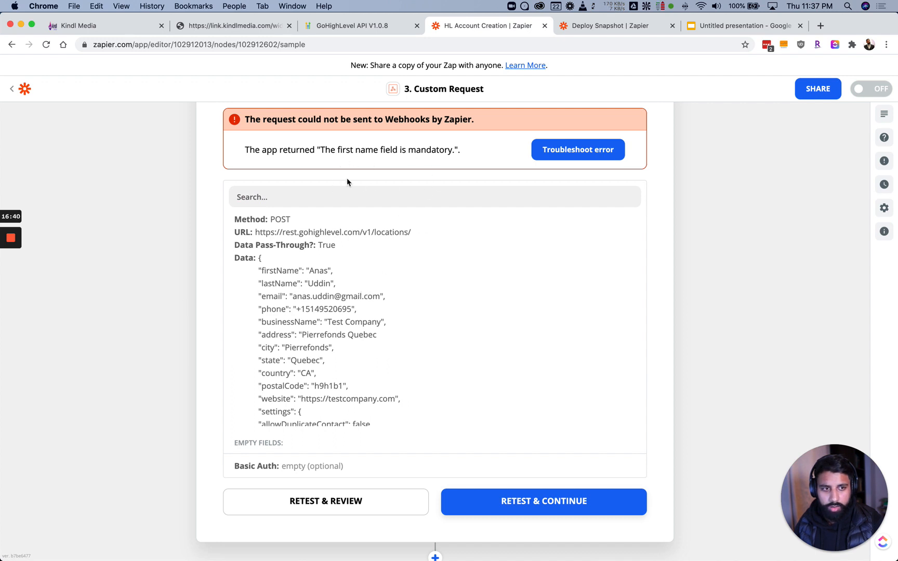
Scroll up to view the Status Code 422 troubleshooting guide beside the request fields
{"action": "scroll", "coordinate": [293, 202], "scroll_direction": "up", "scroll_amount": 2}
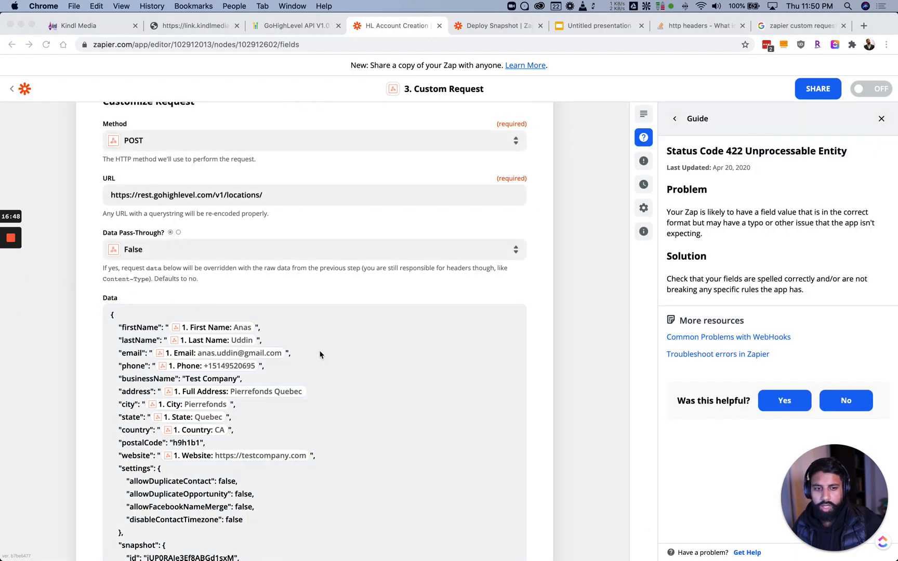
Delete the blank line before the JSON body's final closing brace
{"action": "left_click", "coordinate": [314, 394]}
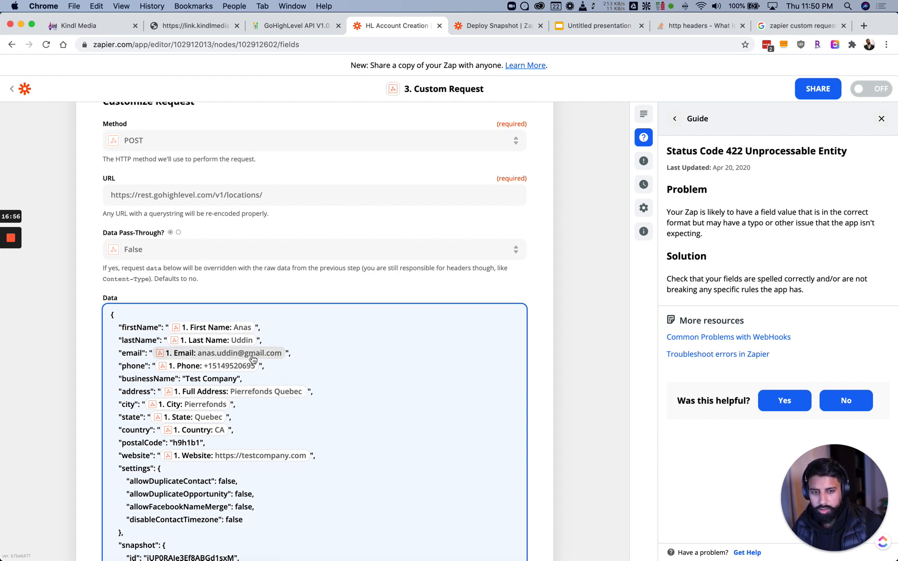
{"action": "scroll", "coordinate": [364, 400], "scroll_direction": "down", "scroll_amount": 2}
{"action": "scroll", "coordinate": [368, 402], "scroll_direction": "up", "scroll_amount": 2}
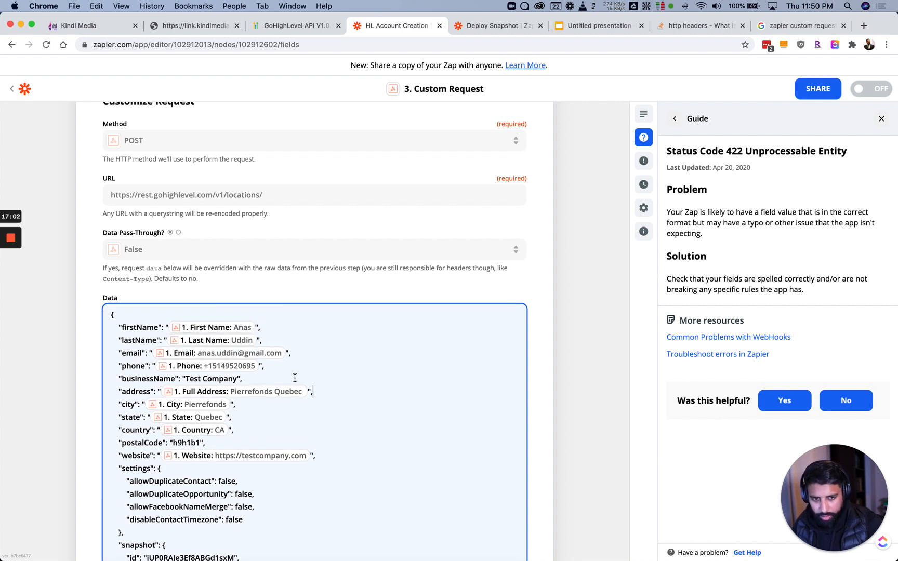
{"action": "scroll", "coordinate": [291, 380], "scroll_direction": "down", "scroll_amount": 2}
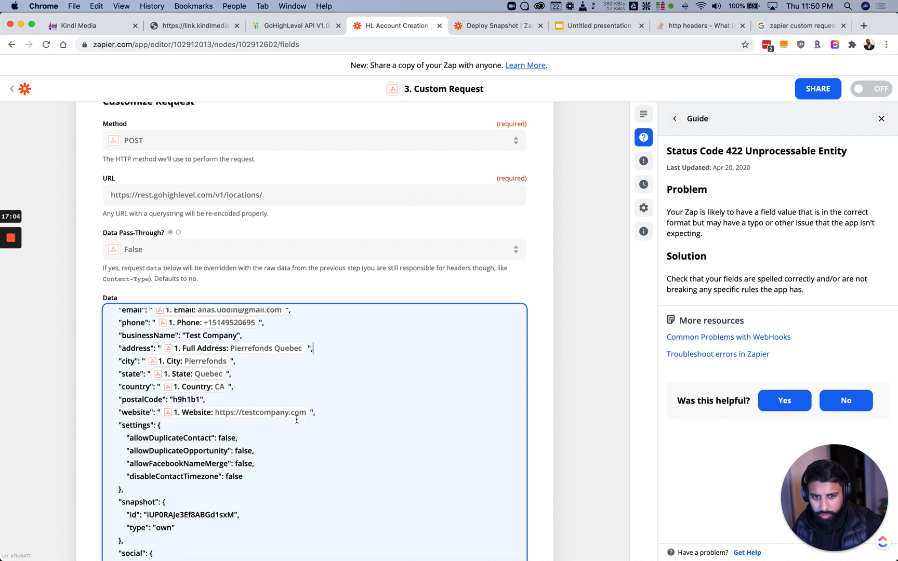
{"action": "scroll", "coordinate": [130, 464], "scroll_direction": "down", "scroll_amount": 6}
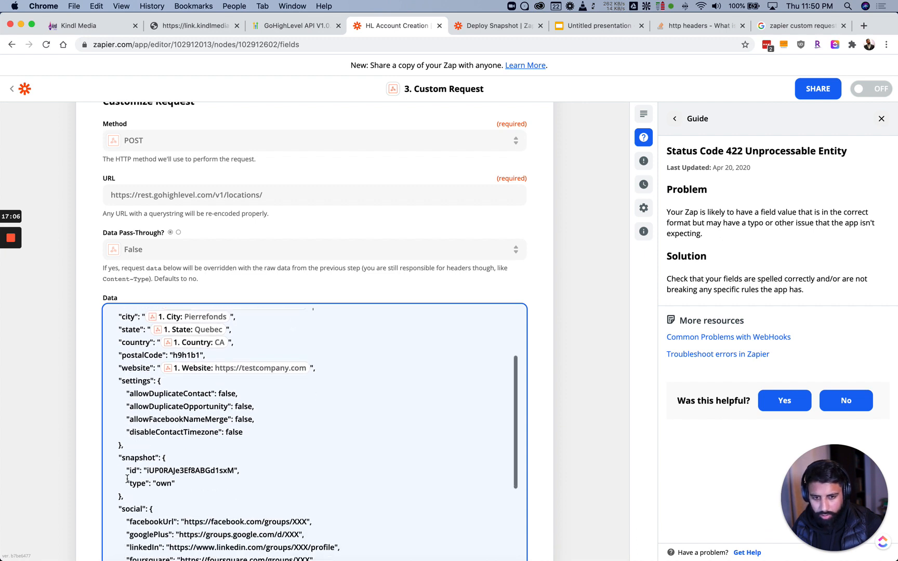
{"action": "scroll", "coordinate": [130, 464], "scroll_direction": "down", "scroll_amount": 2}
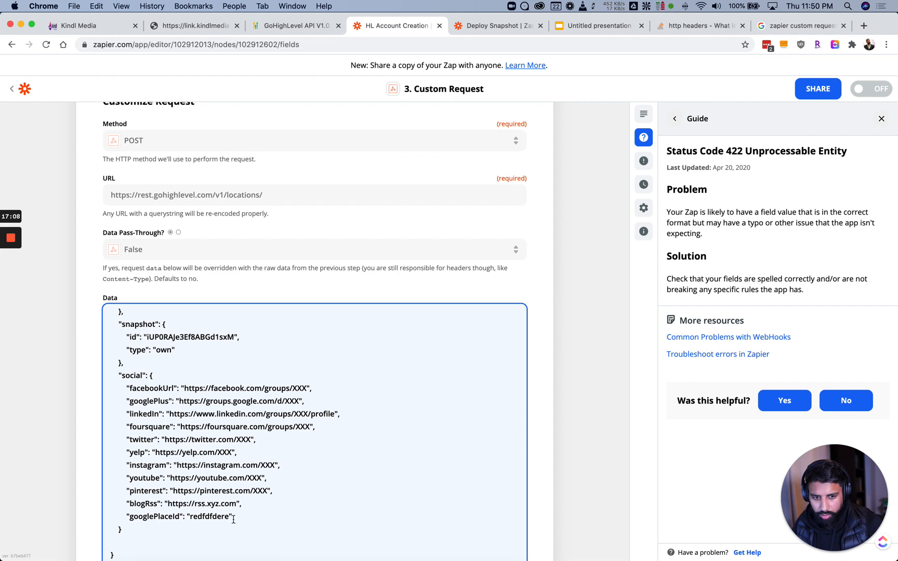
{"action": "left_click", "coordinate": [120, 529]}
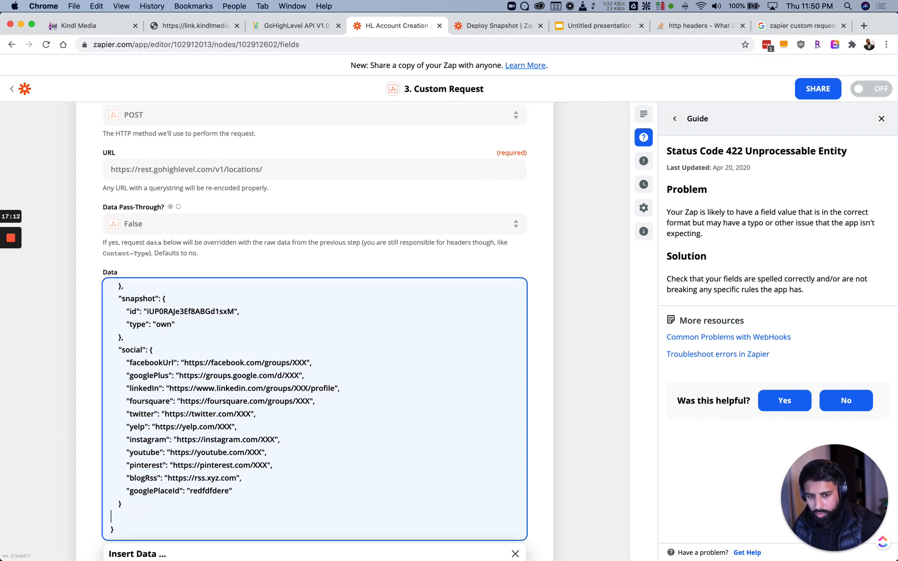
{"action": "key", "text": "BackSpace"}
Retype allowDuplicateContact as false, finish the body, and continue to testing
{"action": "scroll", "coordinate": [188, 439], "scroll_direction": "up", "scroll_amount": 3}
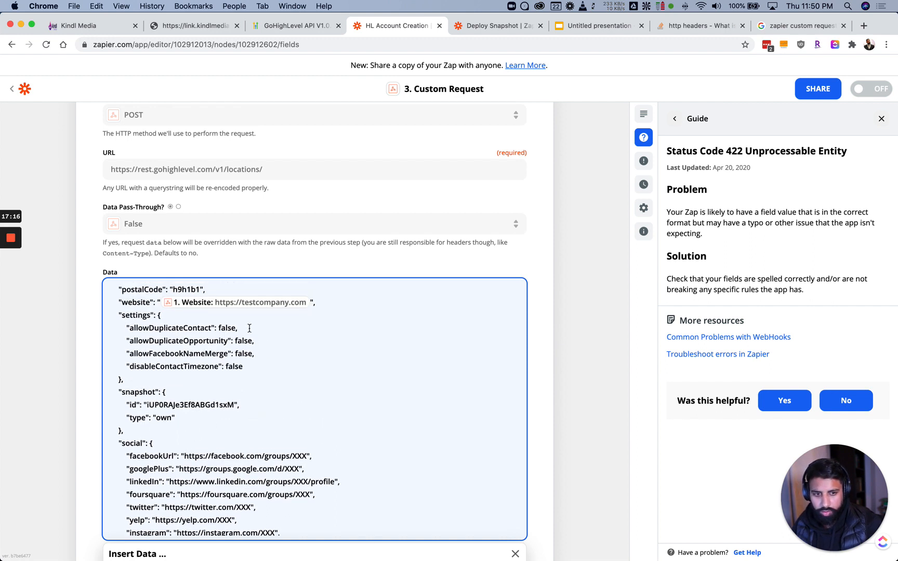
{"action": "scroll", "coordinate": [248, 328], "scroll_direction": "up", "scroll_amount": 3}
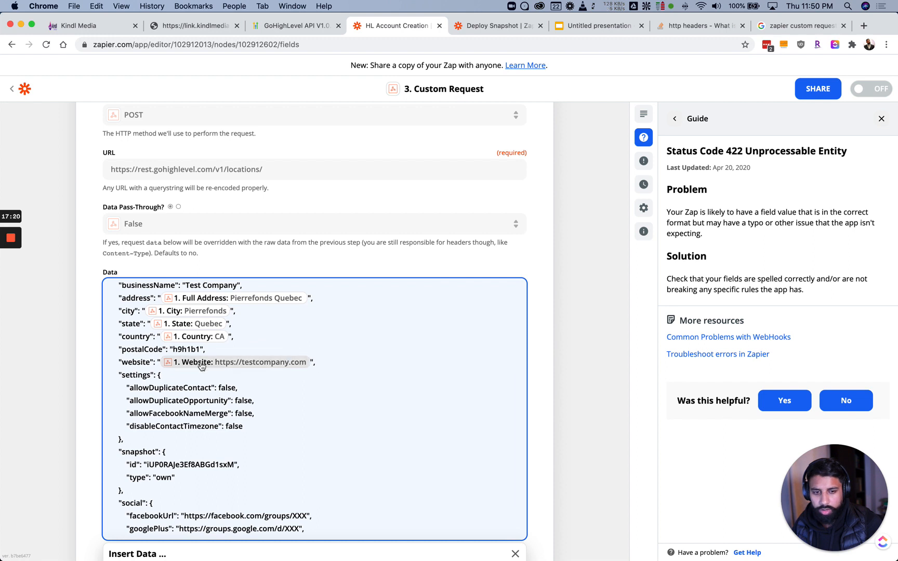
{"action": "double_click", "coordinate": [228, 389]}
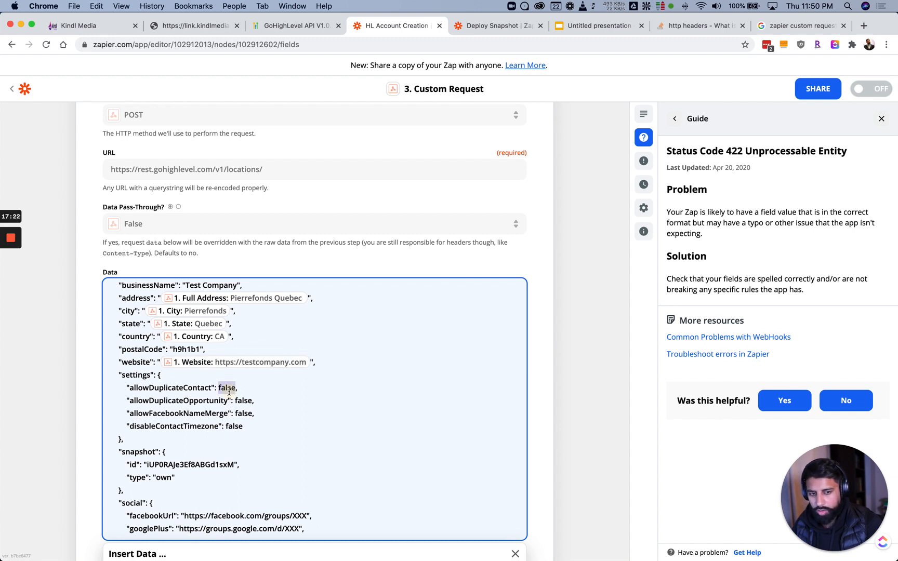
{"action": "type", "text": "tru"}
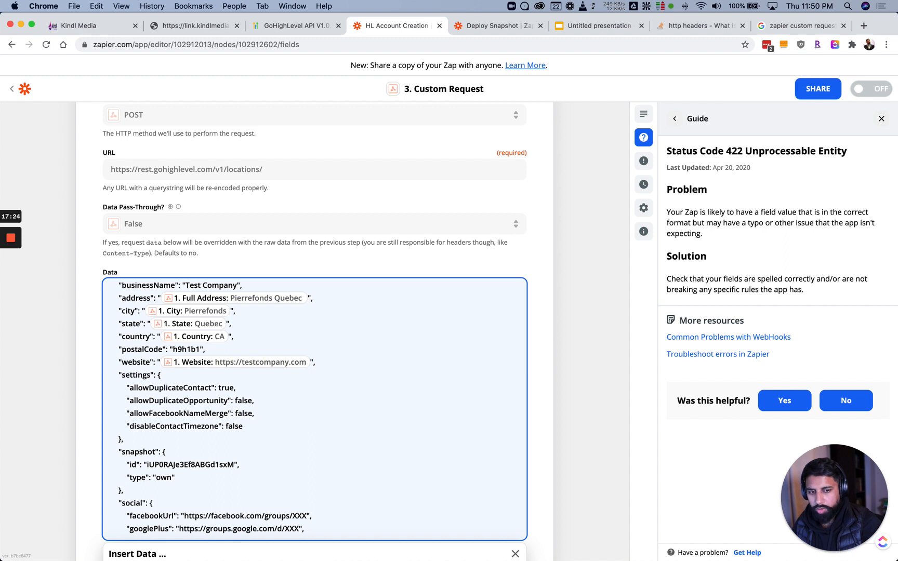
{"action": "type", "text": "false"}
{"action": "scroll", "coordinate": [203, 409], "scroll_direction": "down", "scroll_amount": 3}
{"action": "scroll", "coordinate": [167, 403], "scroll_direction": "down", "scroll_amount": 2}
{"action": "scroll", "coordinate": [73, 453], "scroll_direction": "down", "scroll_amount": 5}
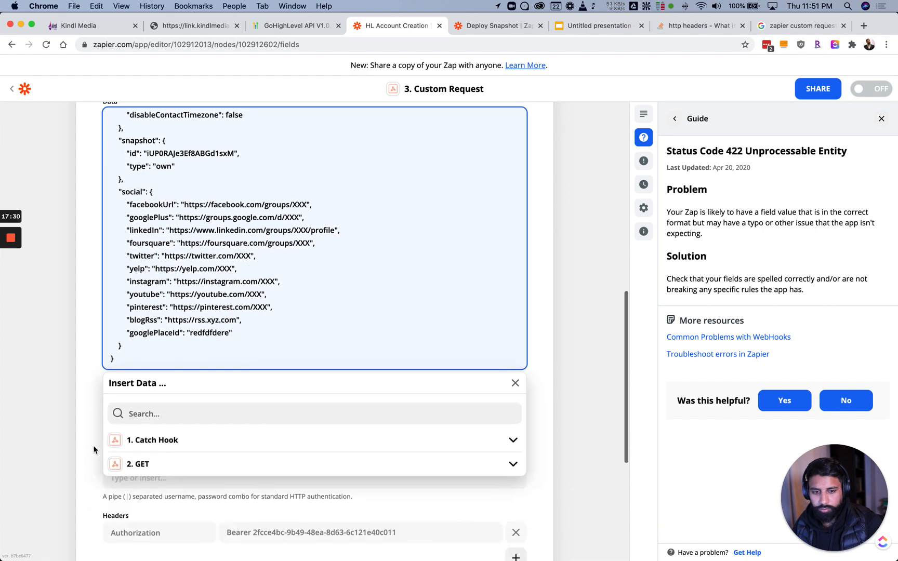
{"action": "left_click", "coordinate": [94, 449]}
{"action": "scroll", "coordinate": [102, 437], "scroll_direction": "down", "scroll_amount": 5}
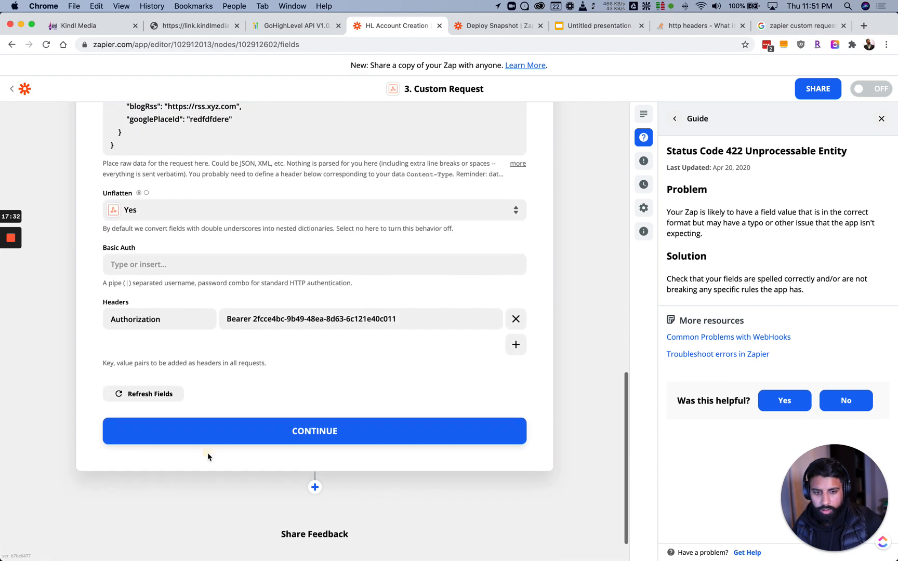
{"action": "left_click", "coordinate": [203, 435]}
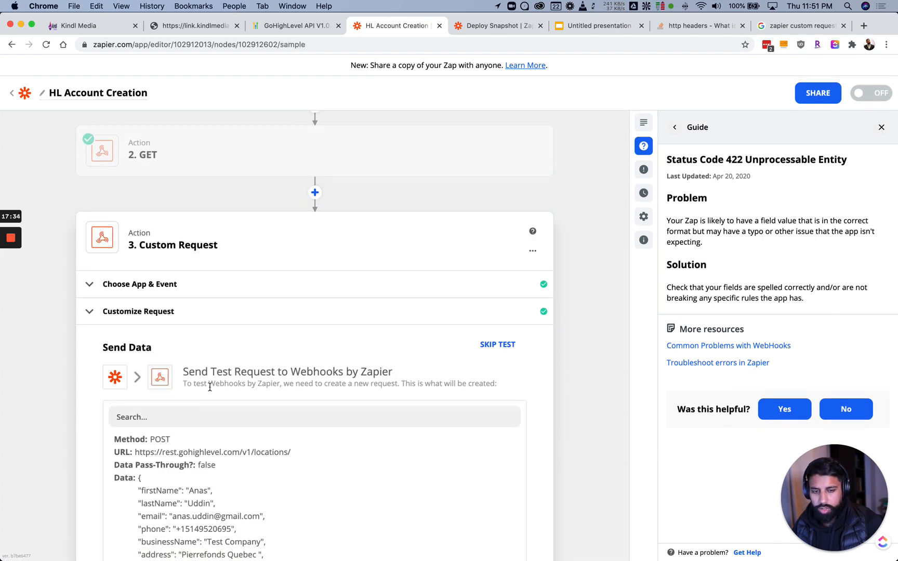
Resend the Custom Request test, then reopen step 3's request settings
{"action": "scroll", "coordinate": [210, 387], "scroll_direction": "down", "scroll_amount": 10}
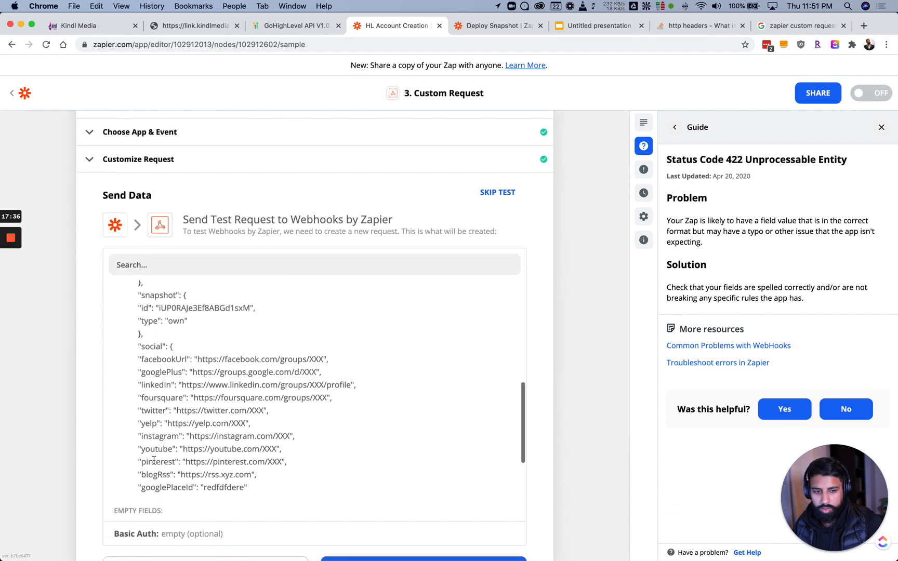
{"action": "scroll", "coordinate": [88, 444], "scroll_direction": "down", "scroll_amount": 3}
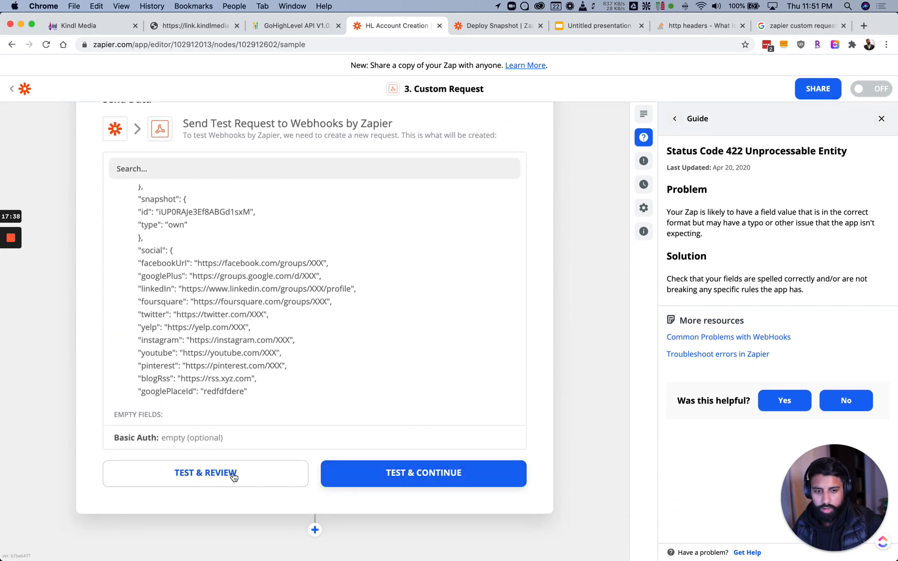
{"action": "left_click", "coordinate": [234, 476]}
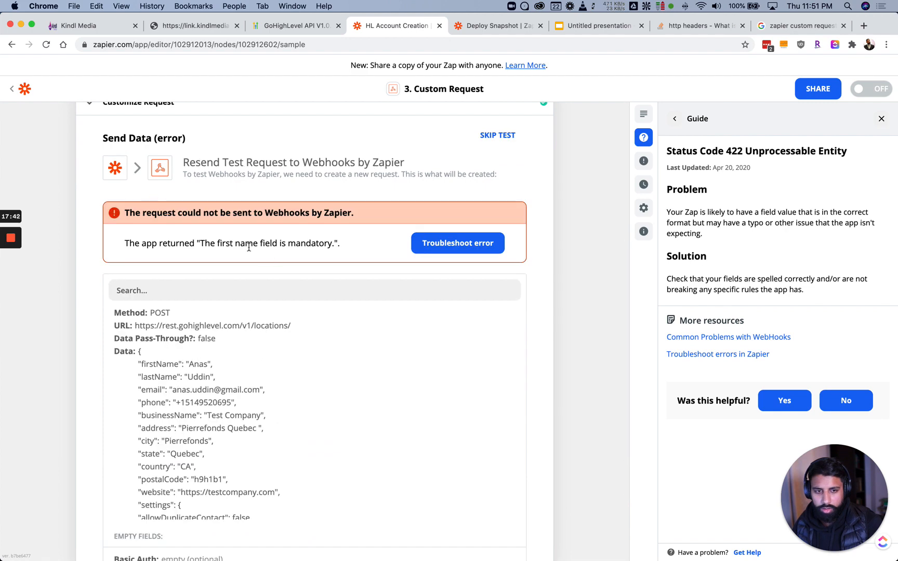
{"action": "left_click", "coordinate": [11, 259]}
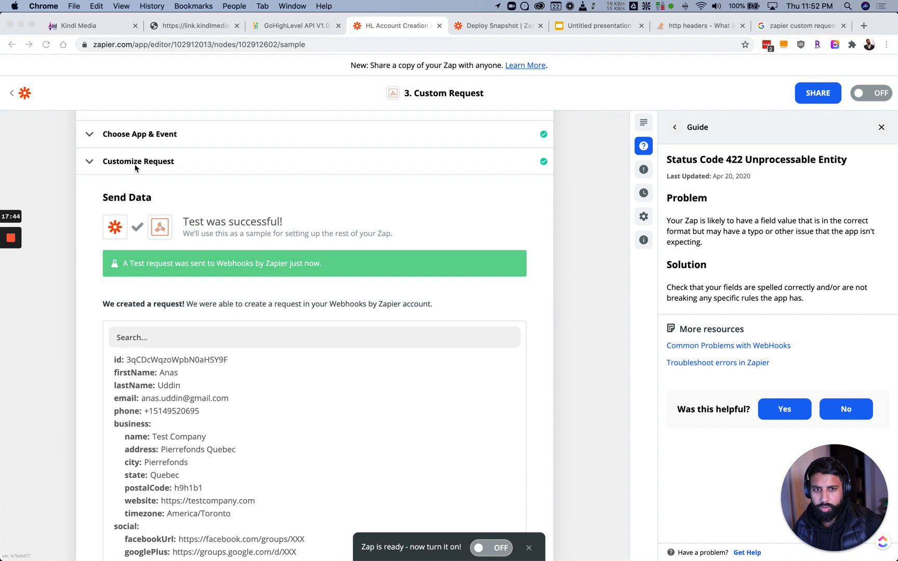
{"action": "left_click", "coordinate": [136, 166]}
Review step 3's JSON Data body and the Content-Type and Authorization headers
{"action": "left_click", "coordinate": [140, 166]}
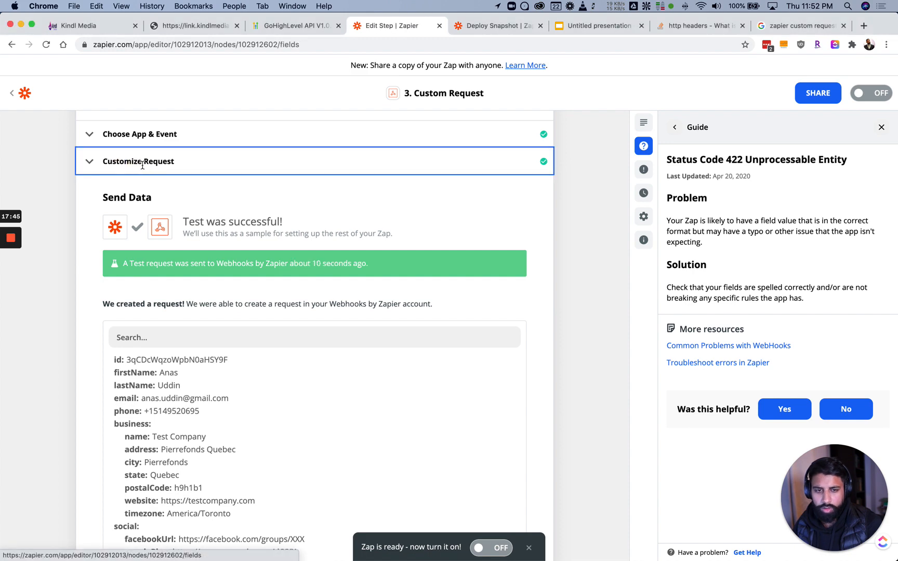
{"action": "scroll", "coordinate": [170, 277], "scroll_direction": "down", "scroll_amount": 4}
{"action": "scroll", "coordinate": [170, 277], "scroll_direction": "down", "scroll_amount": 2}
{"action": "scroll", "coordinate": [170, 275], "scroll_direction": "up", "scroll_amount": 2}
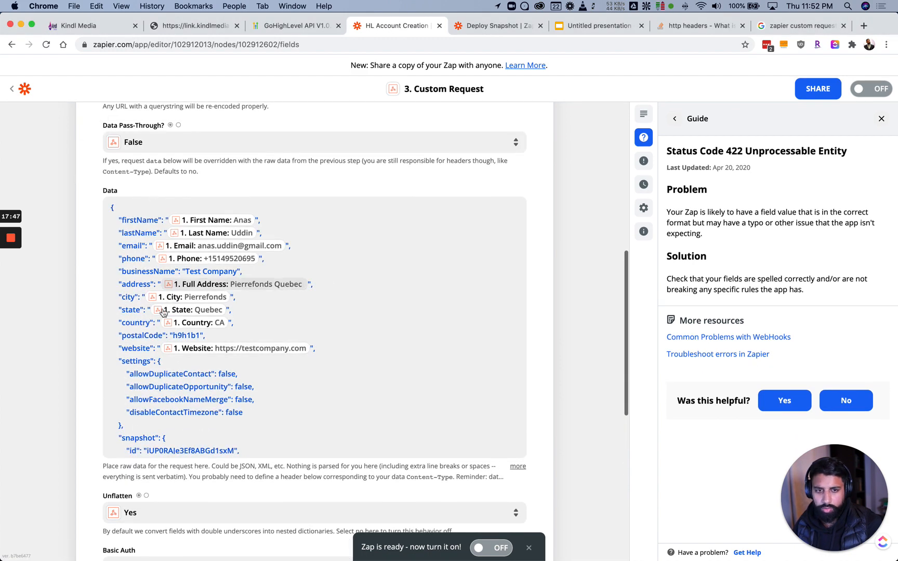
{"action": "scroll", "coordinate": [155, 336], "scroll_direction": "down", "scroll_amount": 3}
{"action": "scroll", "coordinate": [86, 311], "scroll_direction": "down", "scroll_amount": 4}
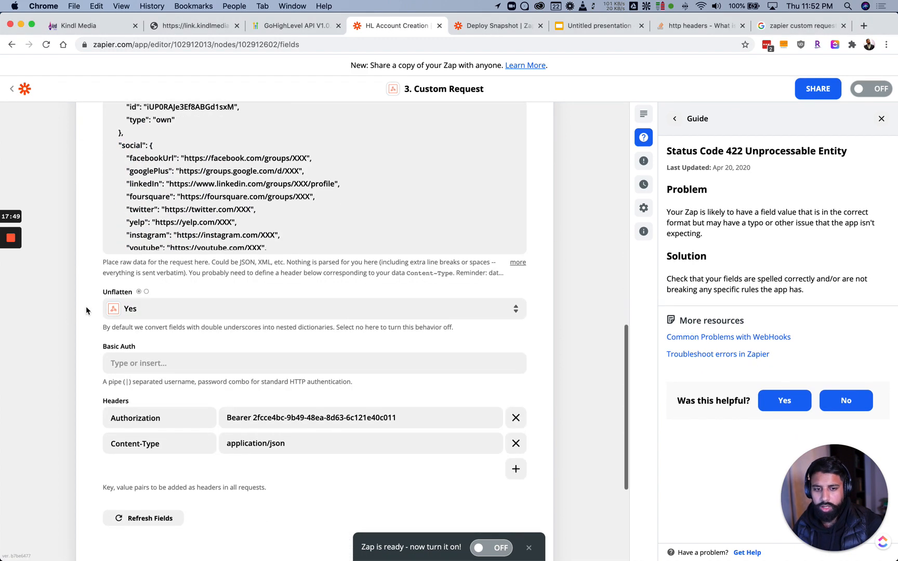
{"action": "scroll", "coordinate": [87, 310], "scroll_direction": "up", "scroll_amount": 2}
{"action": "scroll", "coordinate": [87, 310], "scroll_direction": "up", "scroll_amount": 6}
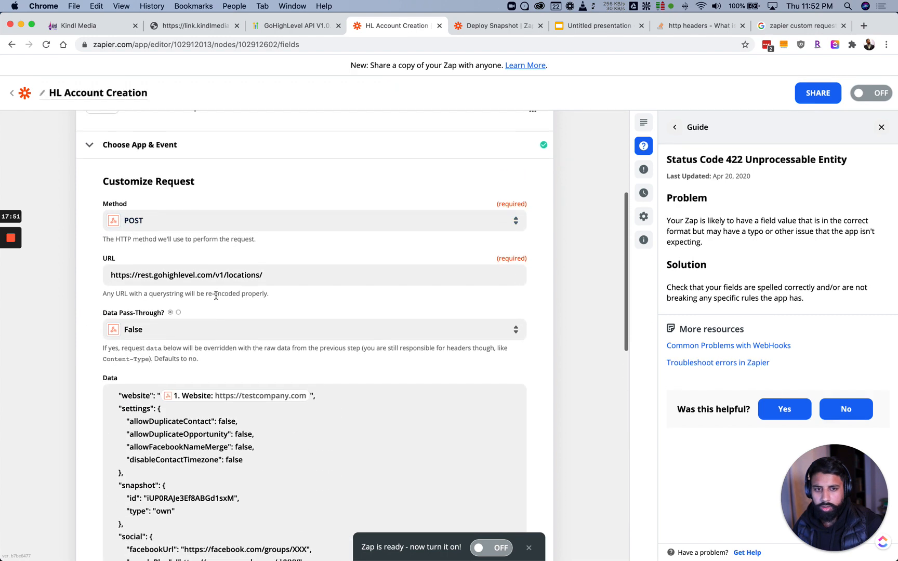
{"action": "scroll", "coordinate": [93, 296], "scroll_direction": "down", "scroll_amount": 10}
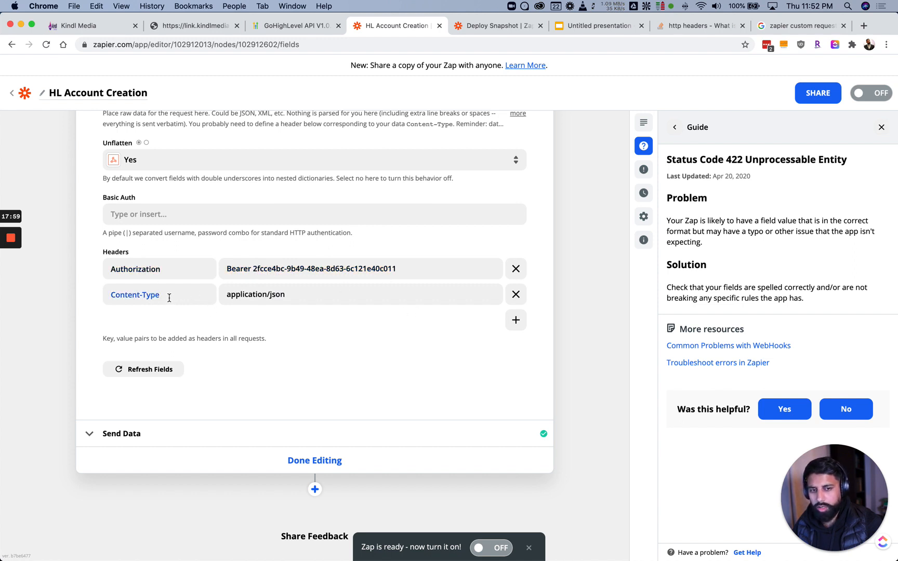
{"action": "left_click_drag", "start_coordinate": [156, 296], "coordinate": [106, 297]}
{"action": "left_click", "coordinate": [124, 299]}
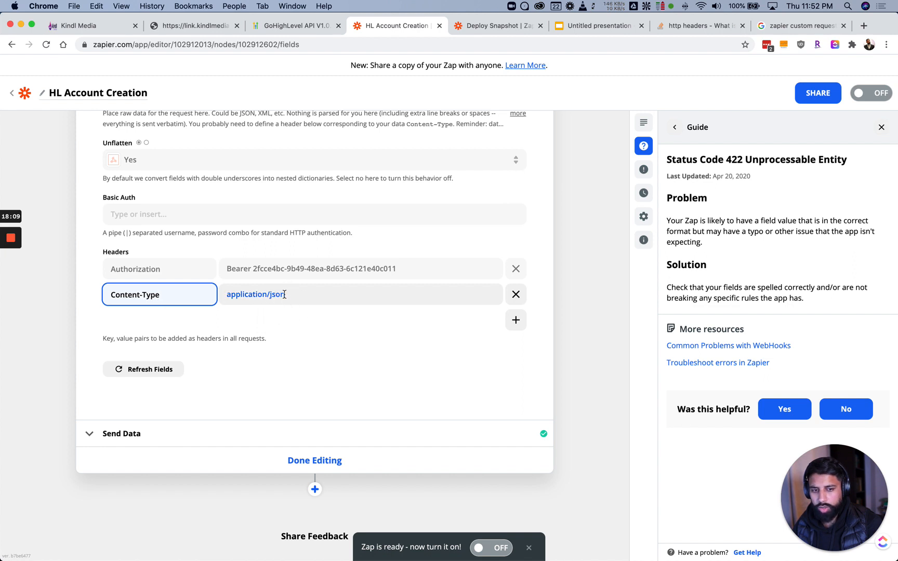
Send a fresh successful test, then switch to the Kindl Media Accounts list
{"action": "left_click", "coordinate": [309, 467]}
{"action": "left_click", "coordinate": [243, 407]}
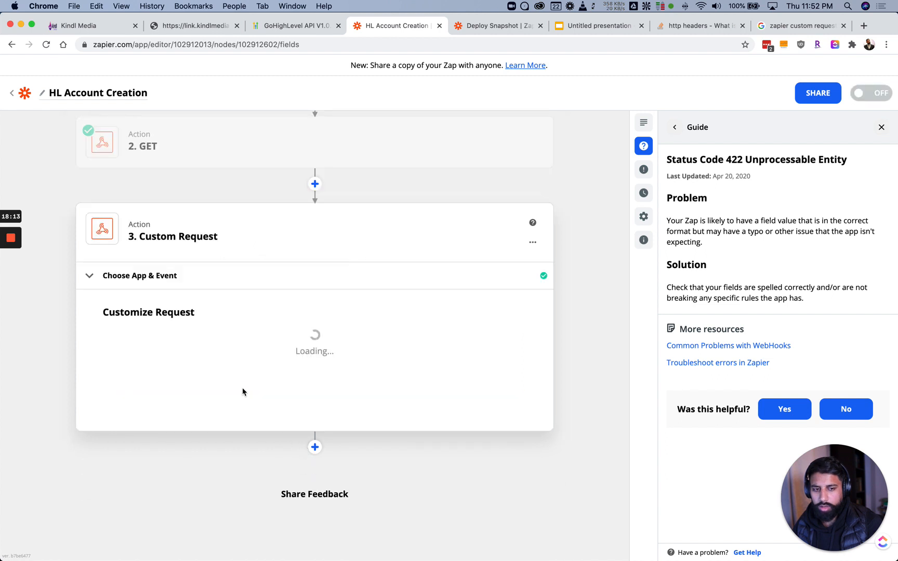
{"action": "scroll", "coordinate": [230, 378], "scroll_direction": "down", "scroll_amount": 10}
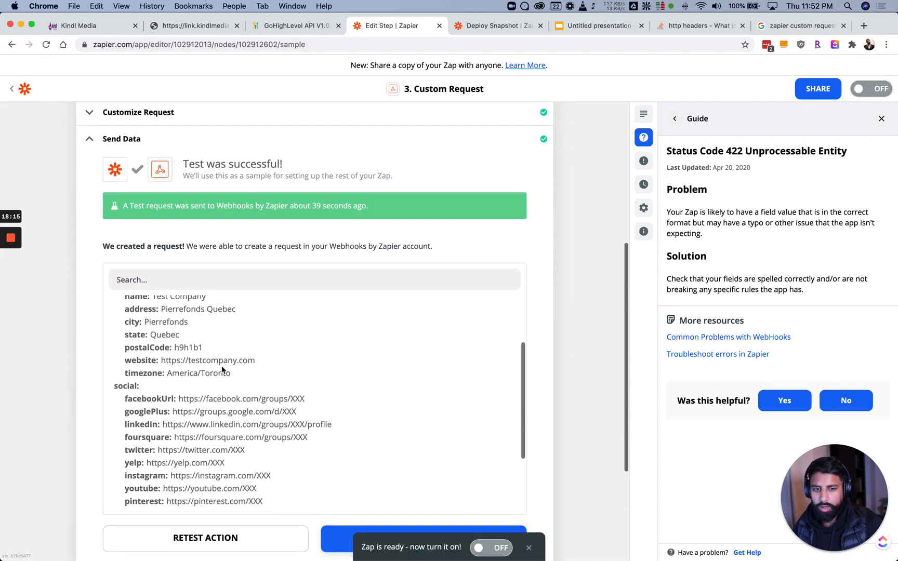
{"action": "scroll", "coordinate": [239, 520], "scroll_direction": "down", "scroll_amount": 1}
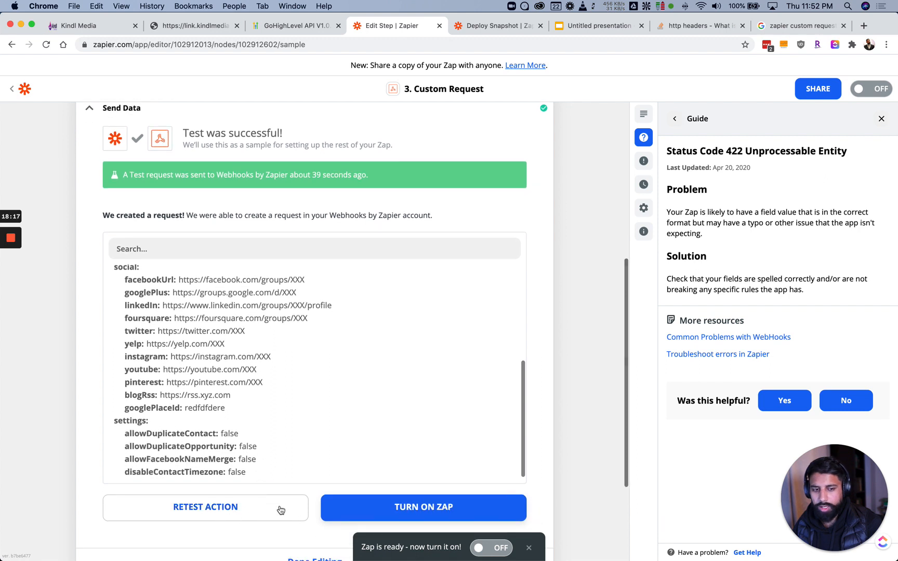
{"action": "scroll", "coordinate": [209, 380], "scroll_direction": "up", "scroll_amount": 3}
{"action": "scroll", "coordinate": [208, 380], "scroll_direction": "up", "scroll_amount": 4}
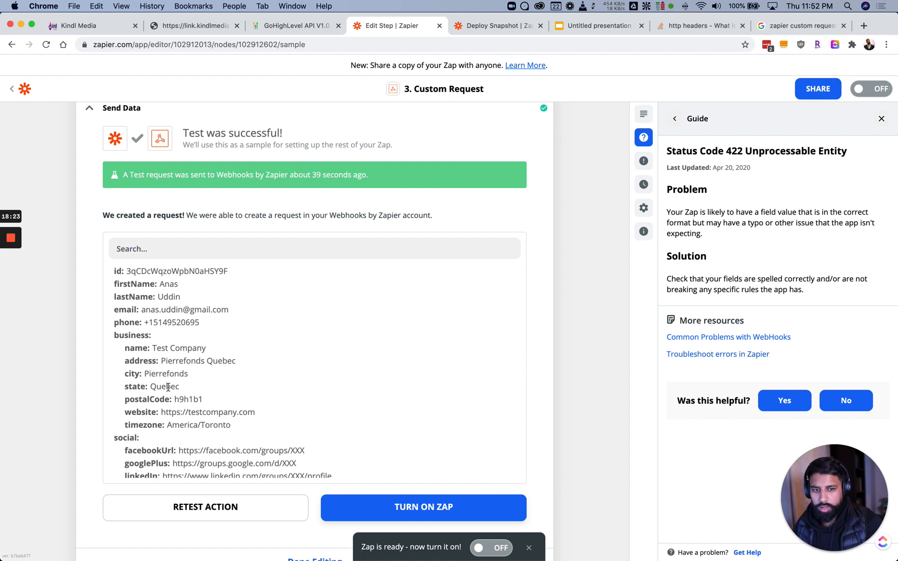
{"action": "left_click", "coordinate": [96, 28]}
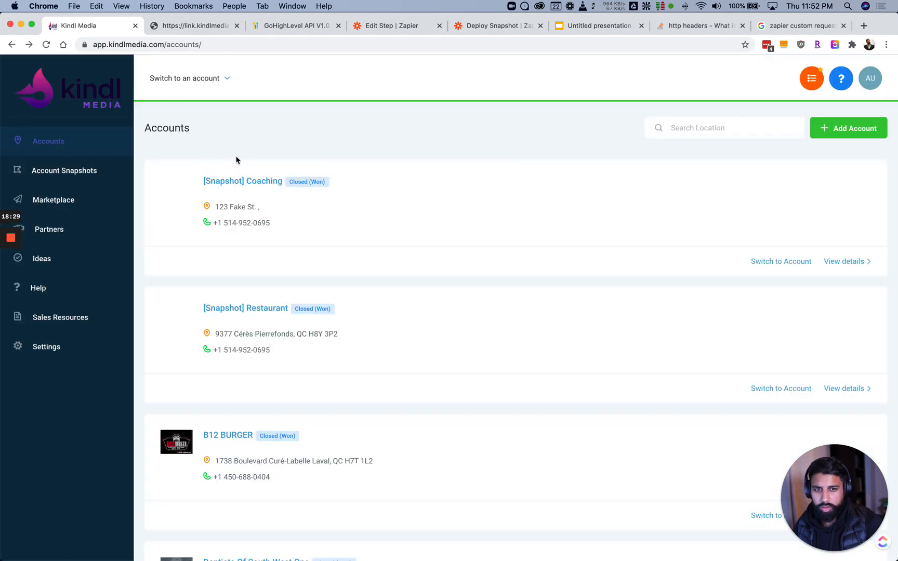
Check that Test Company is in the Kindl Media Accounts list, then return to the Zapier step editor
{"action": "scroll", "coordinate": [210, 245], "scroll_direction": "down", "scroll_amount": 15}
{"action": "scroll", "coordinate": [210, 239], "scroll_direction": "up", "scroll_amount": 3}
{"action": "scroll", "coordinate": [224, 291], "scroll_direction": "down", "scroll_amount": 3}
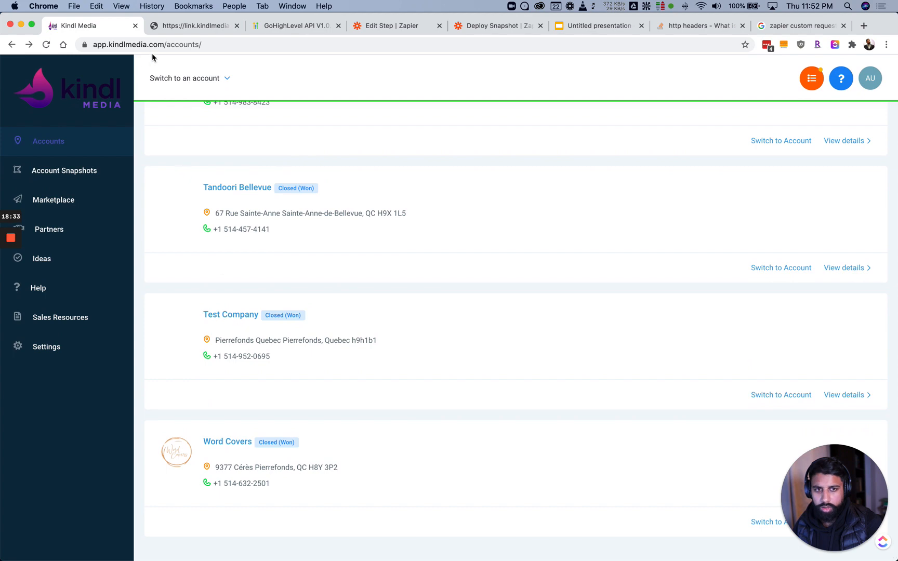
{"action": "left_click", "coordinate": [178, 27]}
{"action": "left_click", "coordinate": [272, 27]}
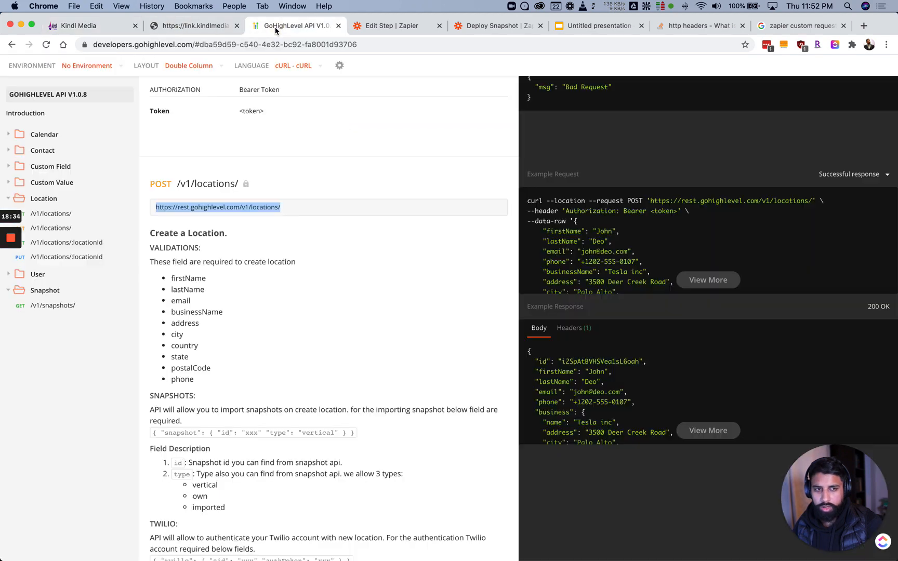
{"action": "left_click", "coordinate": [367, 27]}
{"action": "scroll", "coordinate": [168, 257], "scroll_direction": "down", "scroll_amount": 1}
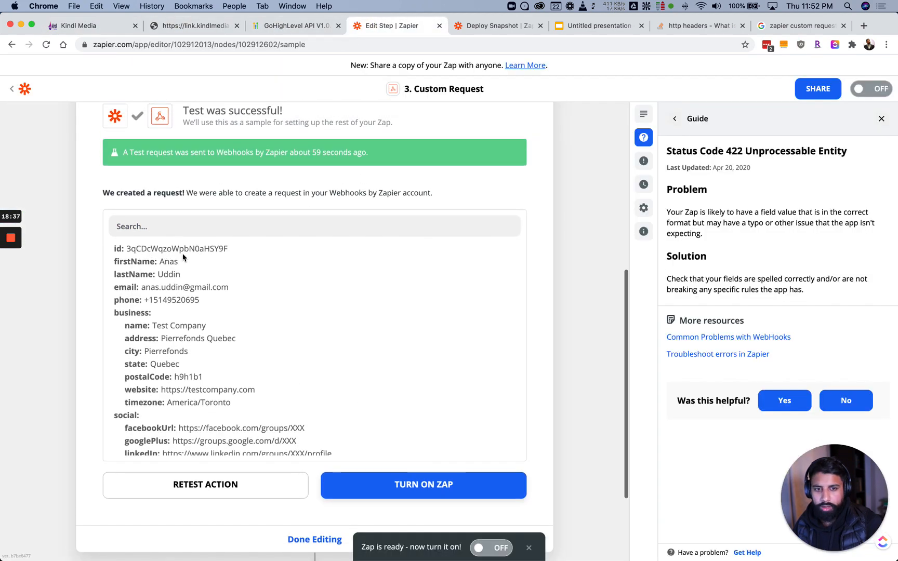
Add a new step below the Custom Request and choose Webhooks by Zapier from a 'webh' search
{"action": "double_click", "coordinate": [163, 250]}
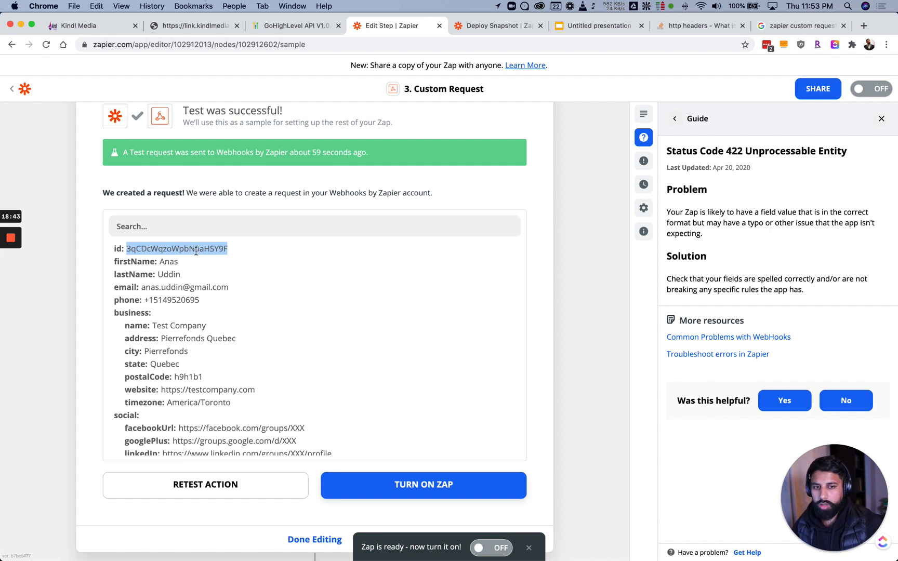
{"action": "scroll", "coordinate": [242, 295], "scroll_direction": "up", "scroll_amount": 2}
{"action": "scroll", "coordinate": [216, 318], "scroll_direction": "down", "scroll_amount": 10}
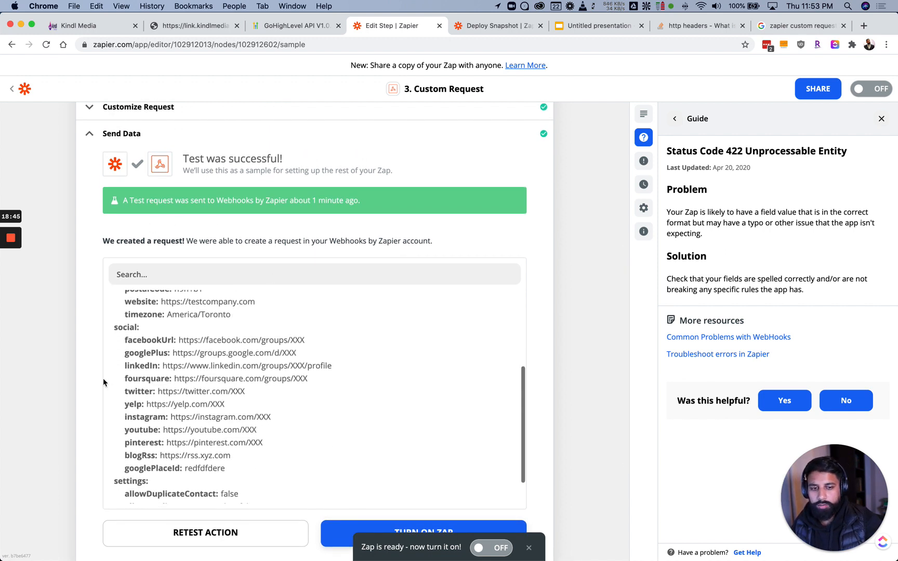
{"action": "left_click", "coordinate": [314, 446]}
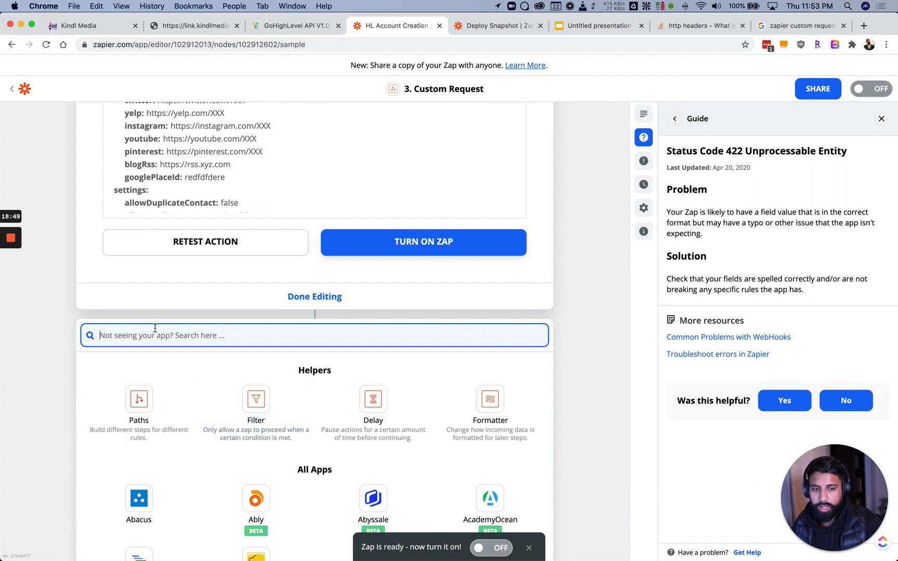
{"action": "type", "text": "bh"}
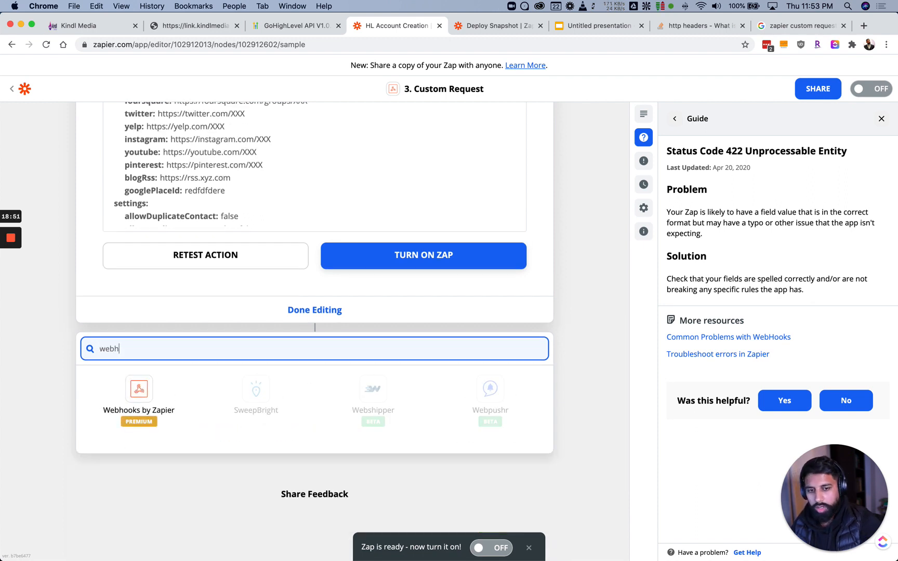
{"action": "left_click", "coordinate": [151, 388]}
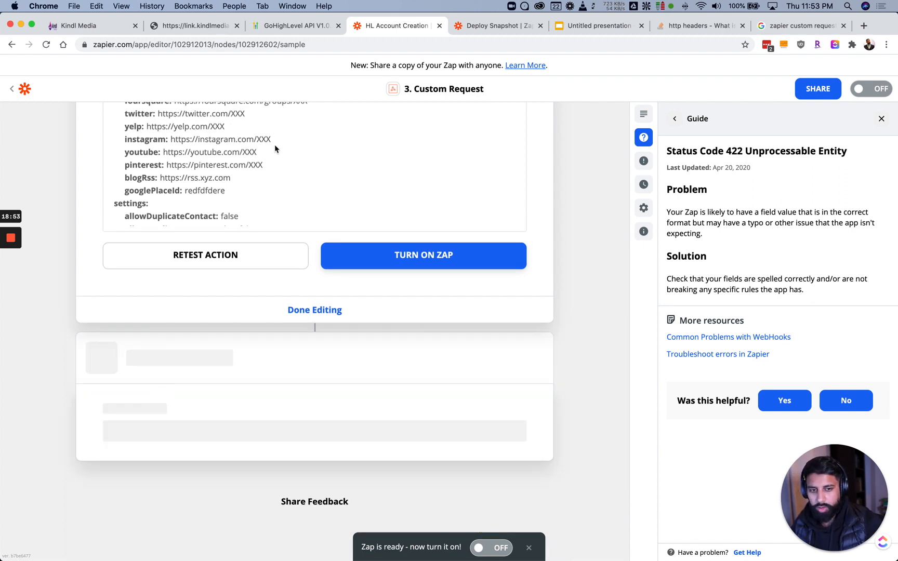
Make the new Webhooks step a Custom Request with method POST
{"action": "left_click", "coordinate": [141, 336]}
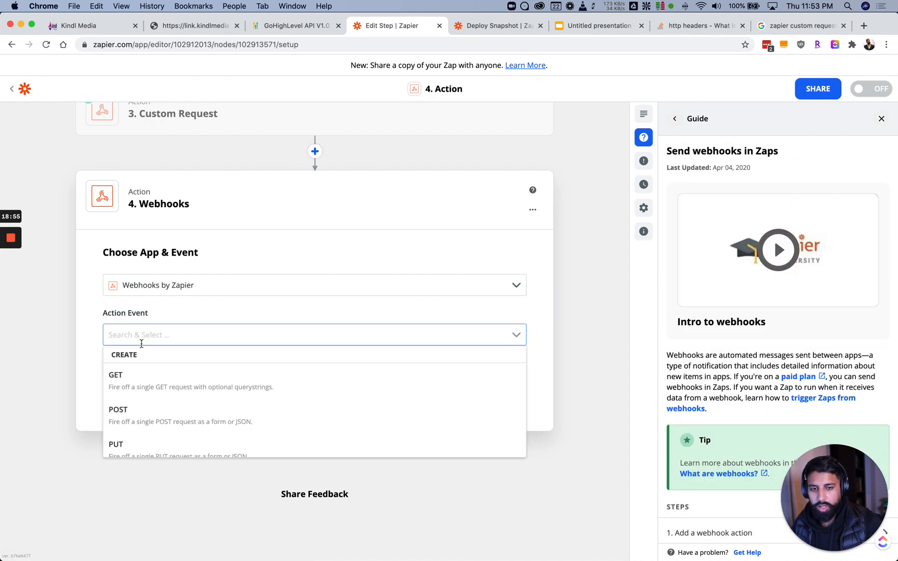
{"action": "scroll", "coordinate": [174, 411], "scroll_direction": "down", "scroll_amount": 2}
{"action": "left_click", "coordinate": [191, 455]}
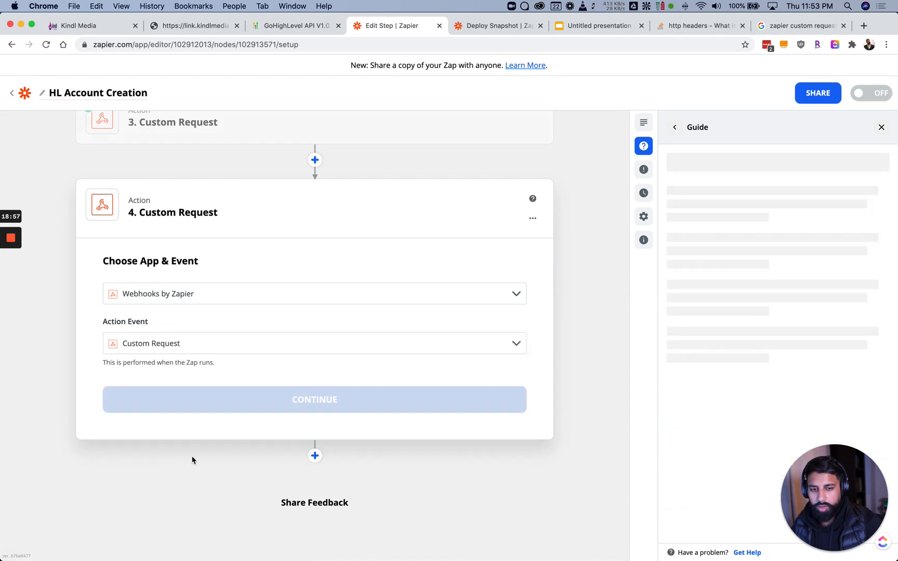
{"action": "left_click", "coordinate": [200, 397]}
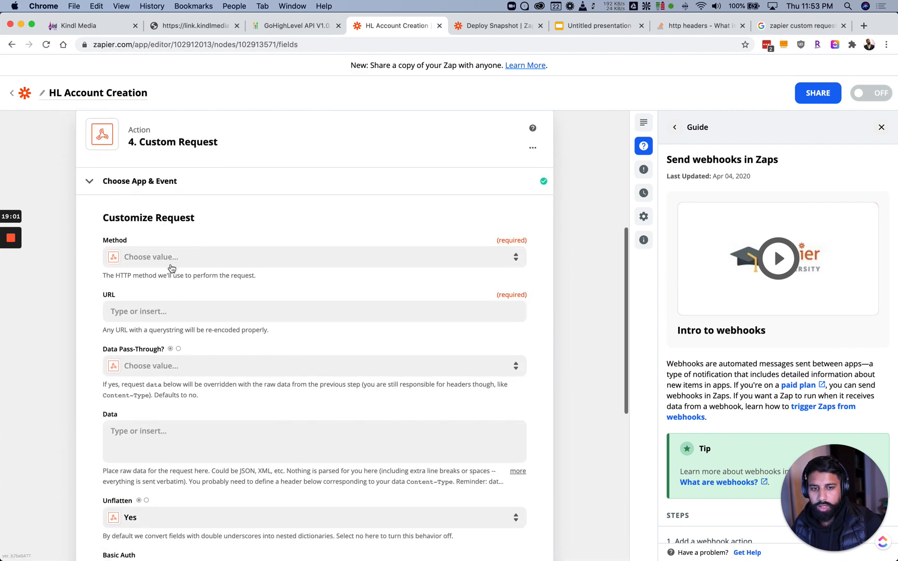
{"action": "left_click", "coordinate": [171, 258]}
{"action": "left_click", "coordinate": [144, 399]}
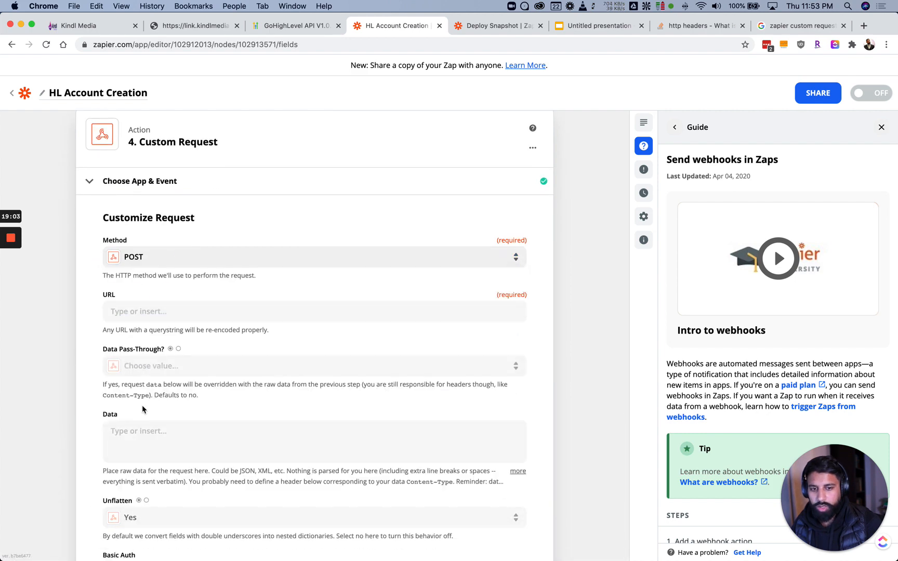
Copy the POST /v1/users/ endpoint URL from the GoHighLevel docs into the URL field
{"action": "left_click", "coordinate": [134, 316]}
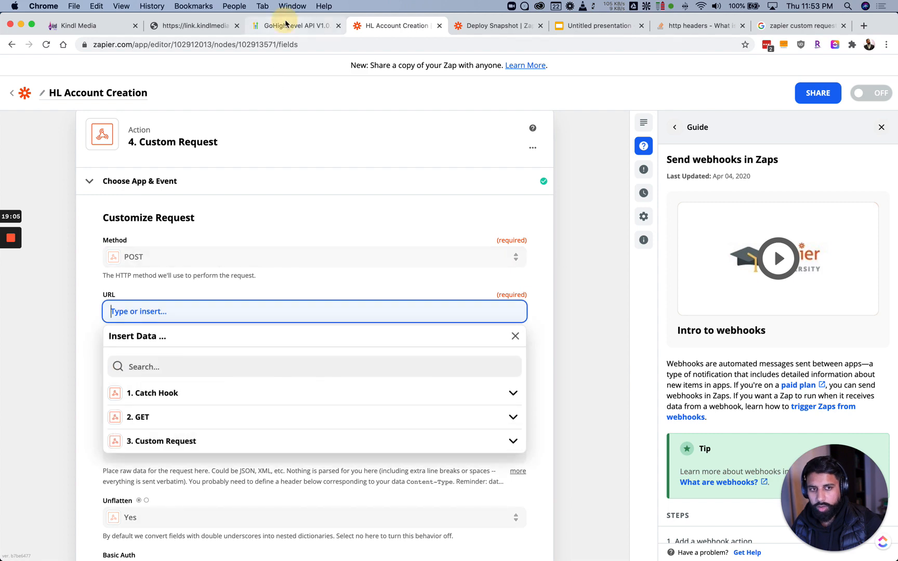
{"action": "left_click", "coordinate": [296, 25]}
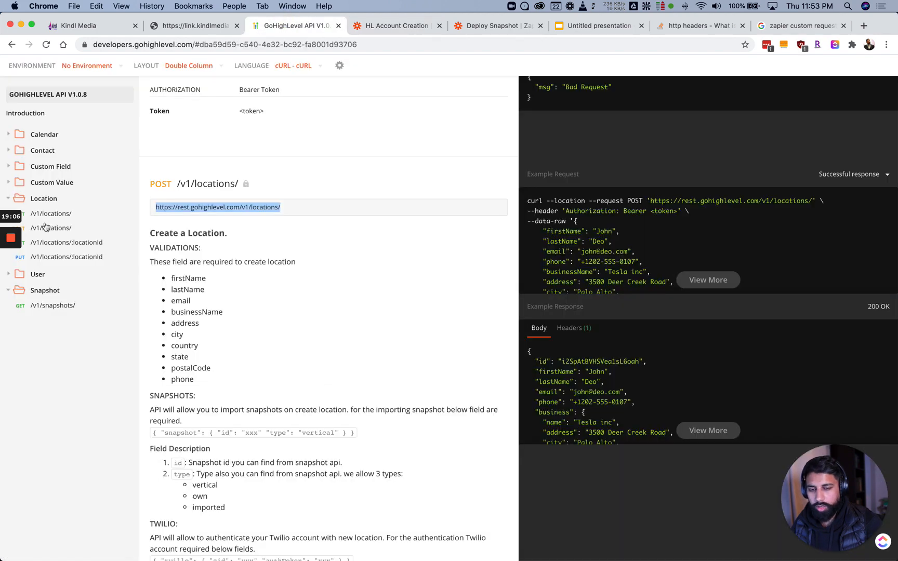
{"action": "left_click", "coordinate": [34, 277]}
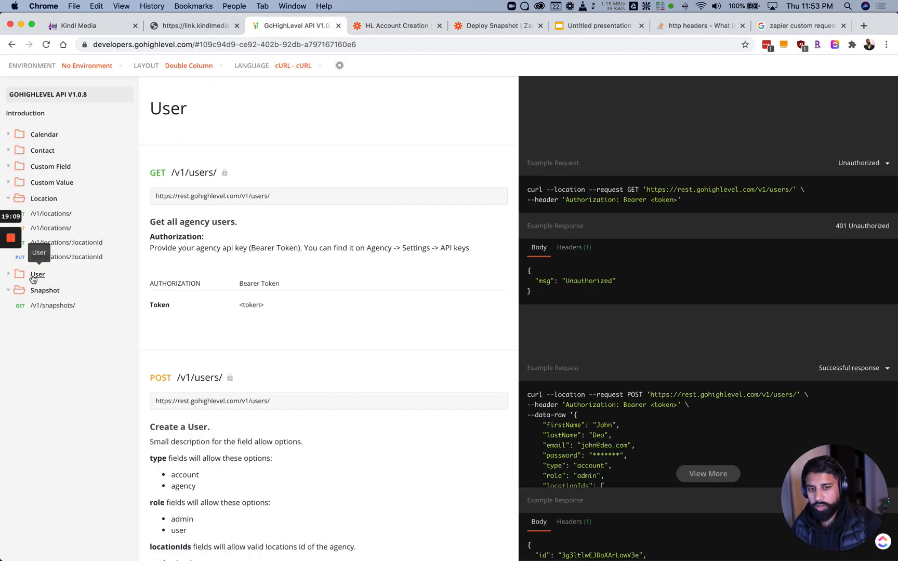
{"action": "left_click", "coordinate": [45, 277]}
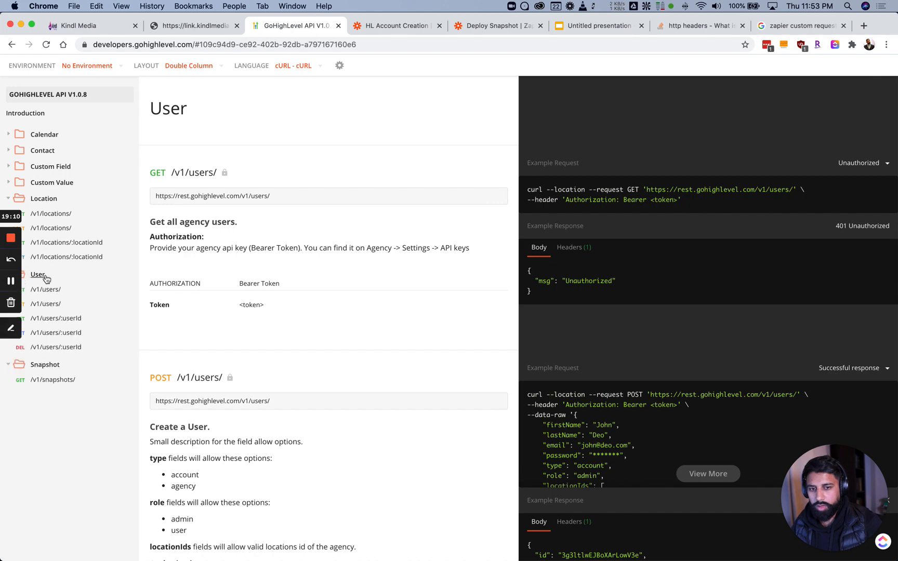
{"action": "left_click", "coordinate": [44, 308]}
{"action": "left_click_drag", "start_coordinate": [275, 129], "coordinate": [157, 126]}
{"action": "key", "text": "super+c"}
{"action": "key", "text": "ctrl+Tab"}
{"action": "key", "text": "super+v"}
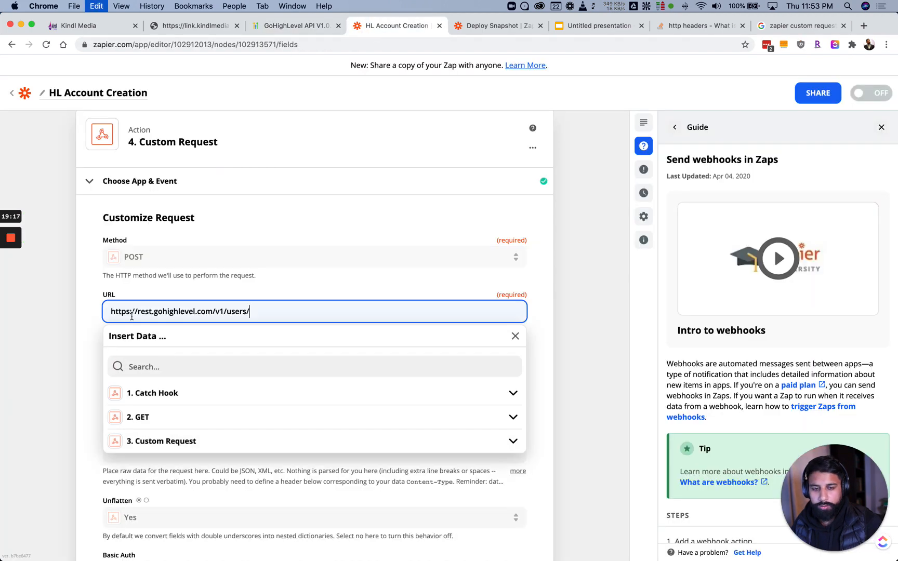
{"action": "left_click", "coordinate": [88, 340]}
{"action": "scroll", "coordinate": [87, 340], "scroll_direction": "down", "scroll_amount": 3}
Set Data Pass-Through to False and Unflatten to No
{"action": "left_click", "coordinate": [171, 284]}
{"action": "left_click", "coordinate": [142, 401]}
{"action": "scroll", "coordinate": [96, 304], "scroll_direction": "down", "scroll_amount": 3}
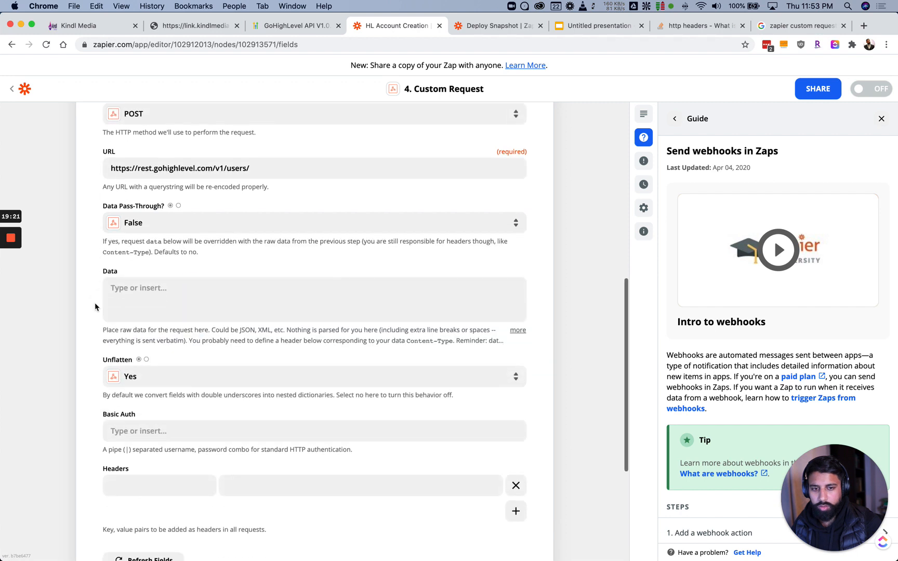
{"action": "left_click", "coordinate": [152, 365]}
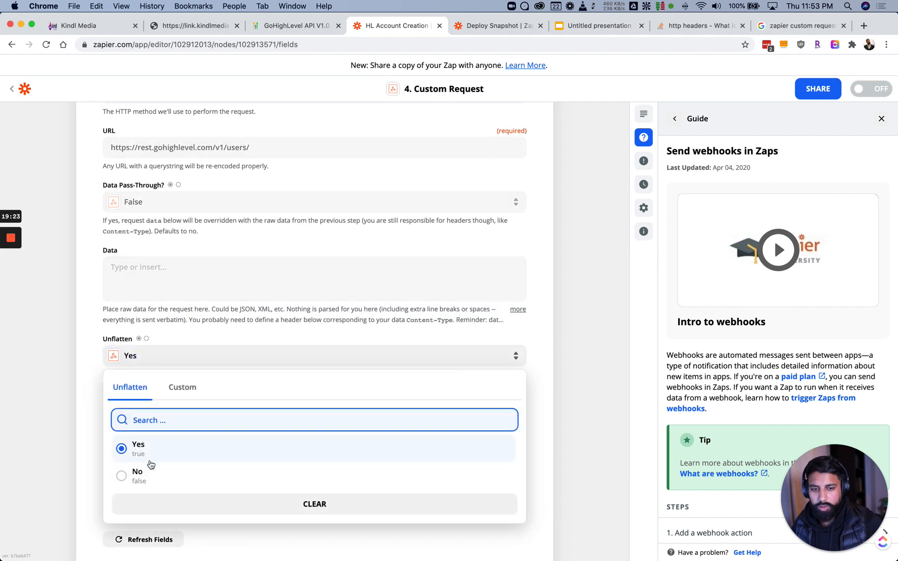
{"action": "left_click", "coordinate": [148, 472]}
{"action": "scroll", "coordinate": [178, 351], "scroll_direction": "down", "scroll_amount": 3}
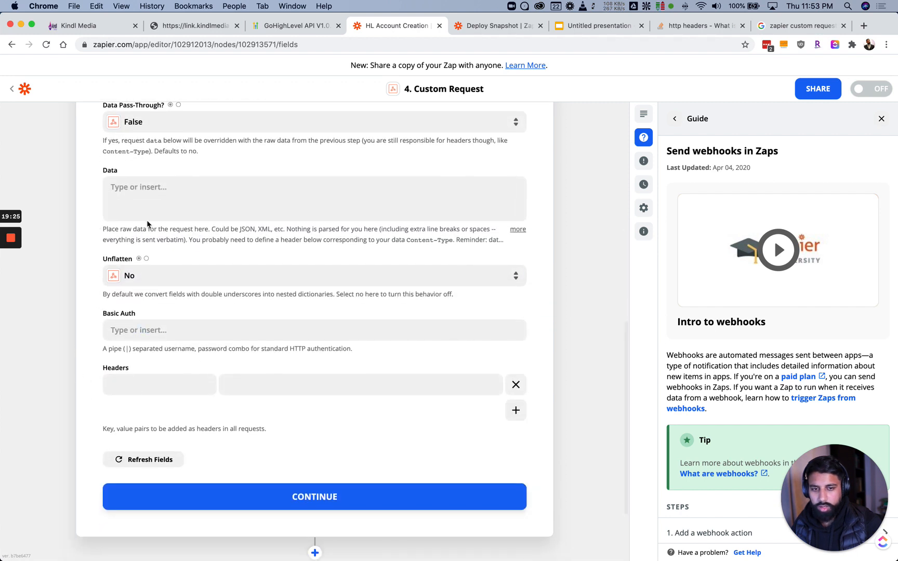
Add an Authorization header with value 'Bearer', looking up the API key in Kindl Media's agency settings
{"action": "left_click", "coordinate": [148, 385]}
{"action": "type", "text": "Authorization"}
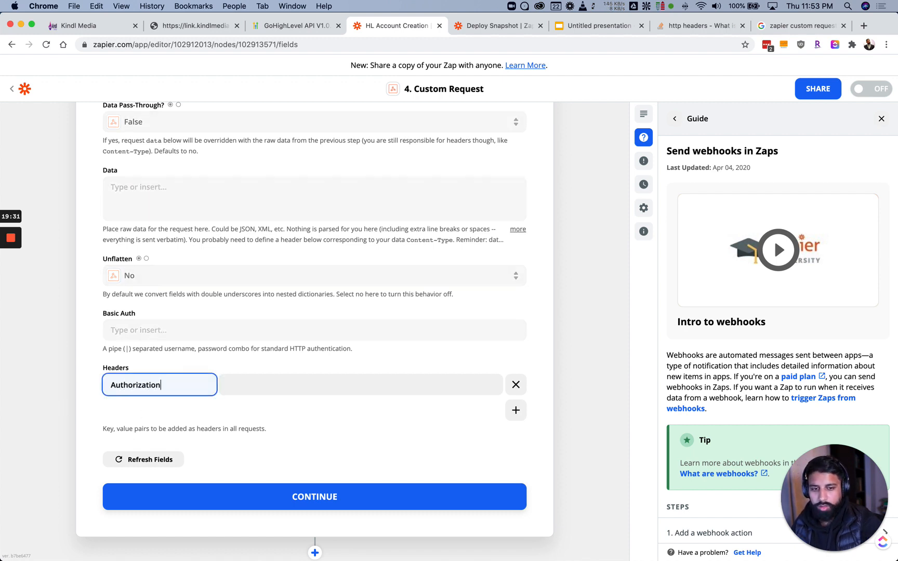
{"action": "key", "text": "Tab"}
{"action": "type", "text": "B"}
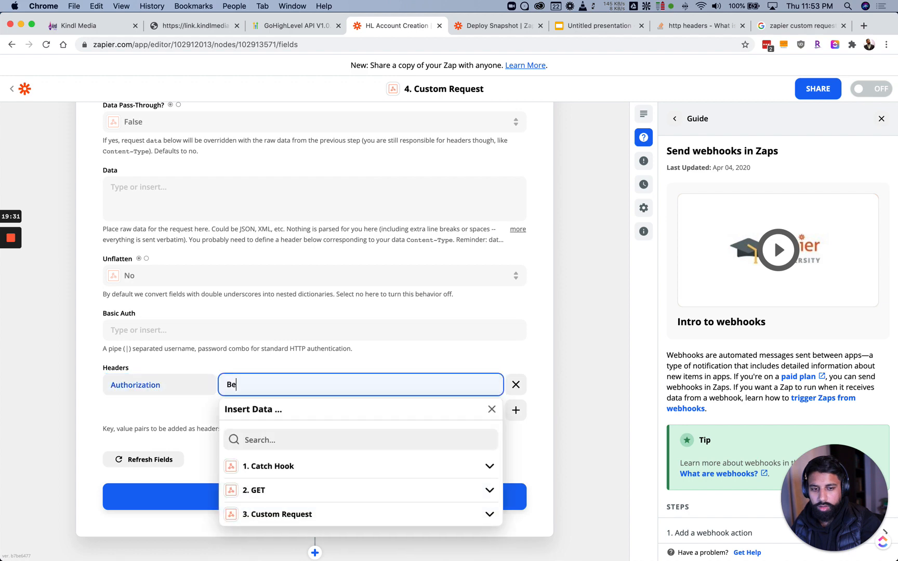
{"action": "type", "text": "earer"}
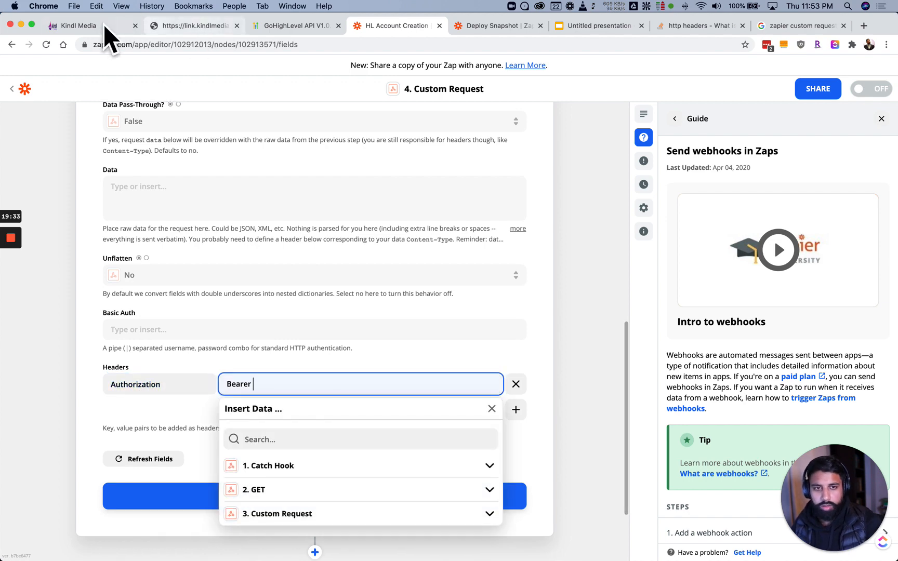
{"action": "left_click", "coordinate": [83, 32]}
{"action": "left_click", "coordinate": [44, 346]}
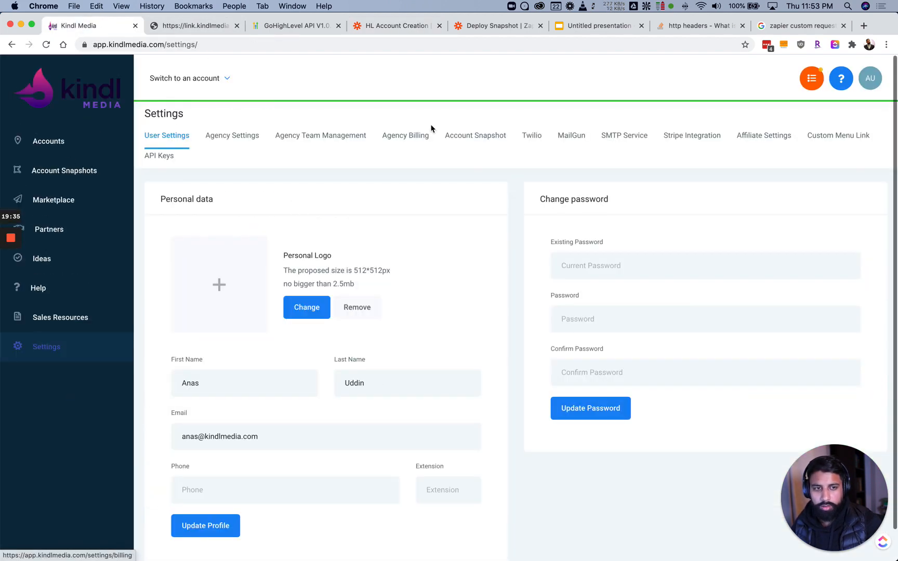
{"action": "left_click", "coordinate": [164, 160]}
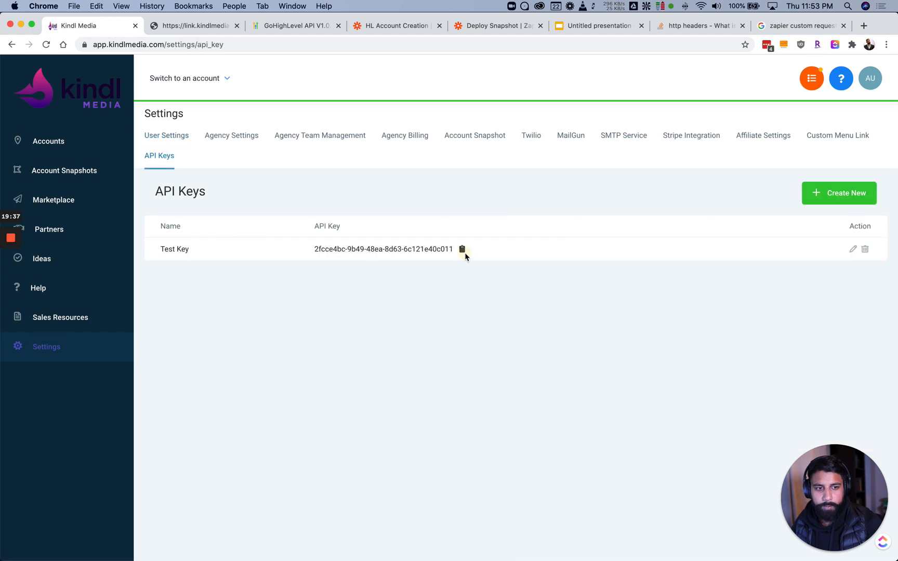
{"action": "left_click", "coordinate": [395, 26]}
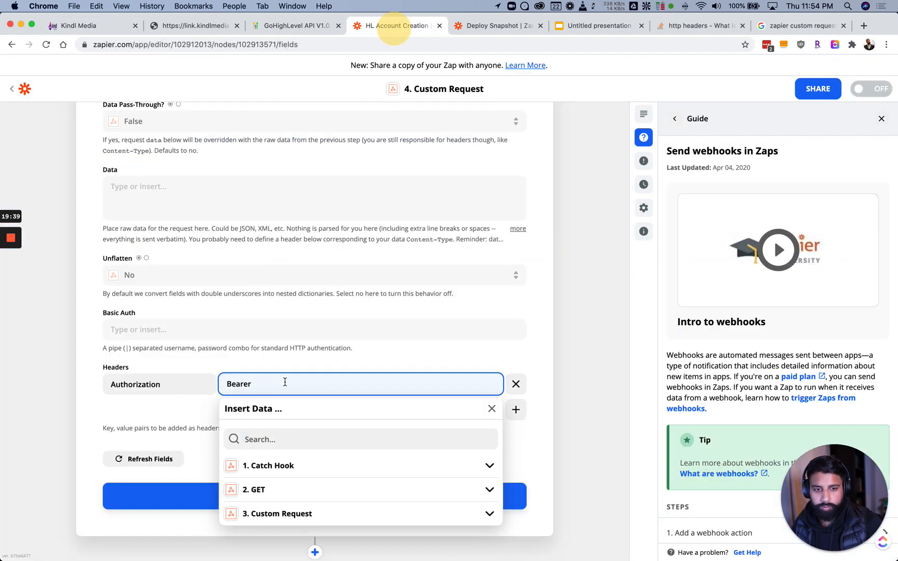
{"action": "key", "text": "super+v"}
{"action": "left_click", "coordinate": [183, 419]}
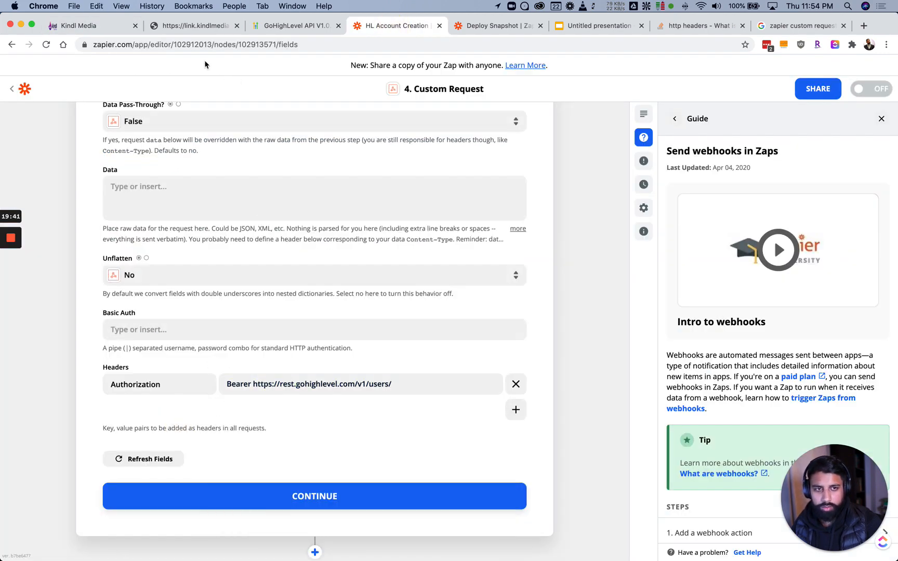
Replace the wrongly pasted URL after Bearer with the Test Key's API key
{"action": "left_click", "coordinate": [78, 25]}
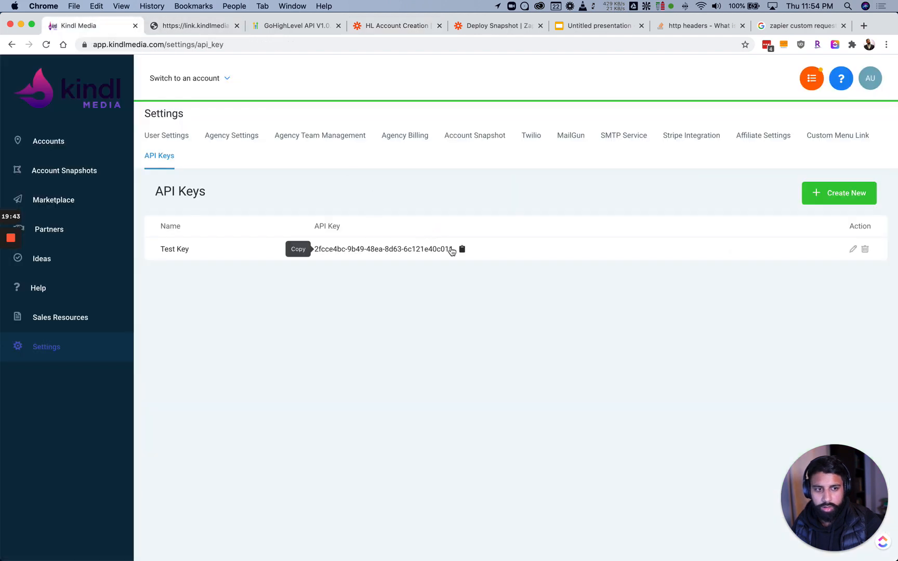
{"action": "left_click", "coordinate": [462, 249]}
{"action": "left_click", "coordinate": [379, 26]}
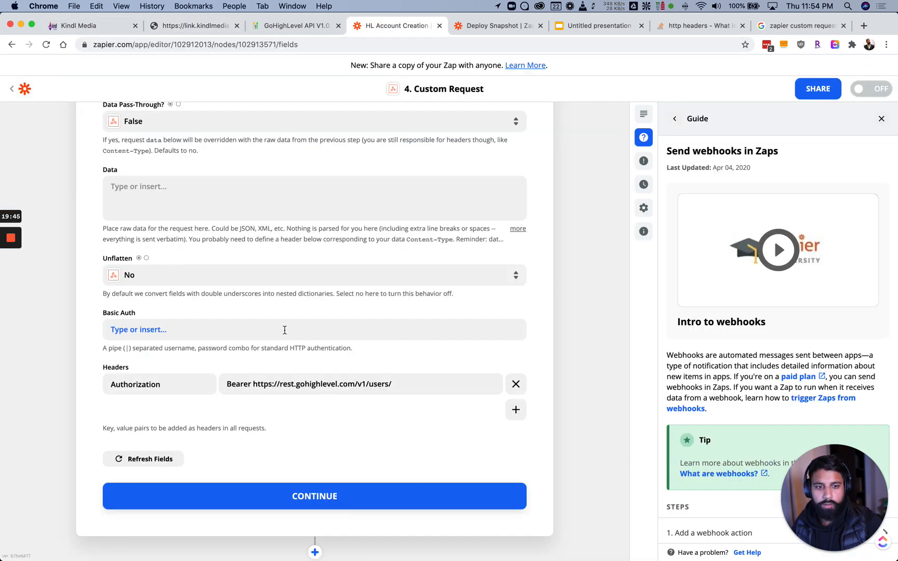
{"action": "left_click_drag", "start_coordinate": [252, 382], "coordinate": [411, 387]}
{"action": "key", "text": "BackSpace"}
{"action": "key", "text": "super+v"}
{"action": "left_click", "coordinate": [532, 395]}
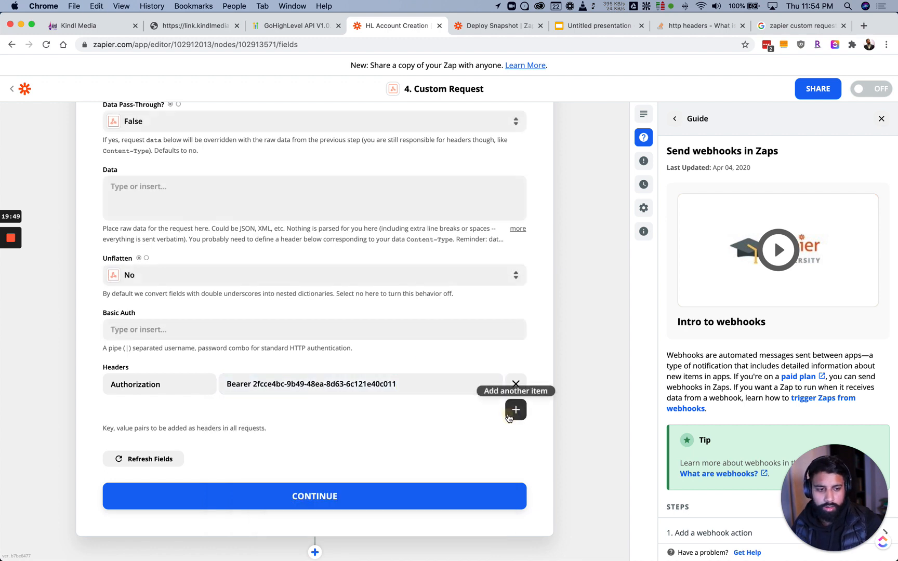
Add a Content-Type header with value application/json
{"action": "left_click", "coordinate": [515, 409]}
{"action": "type", "text": "Content-Type"}
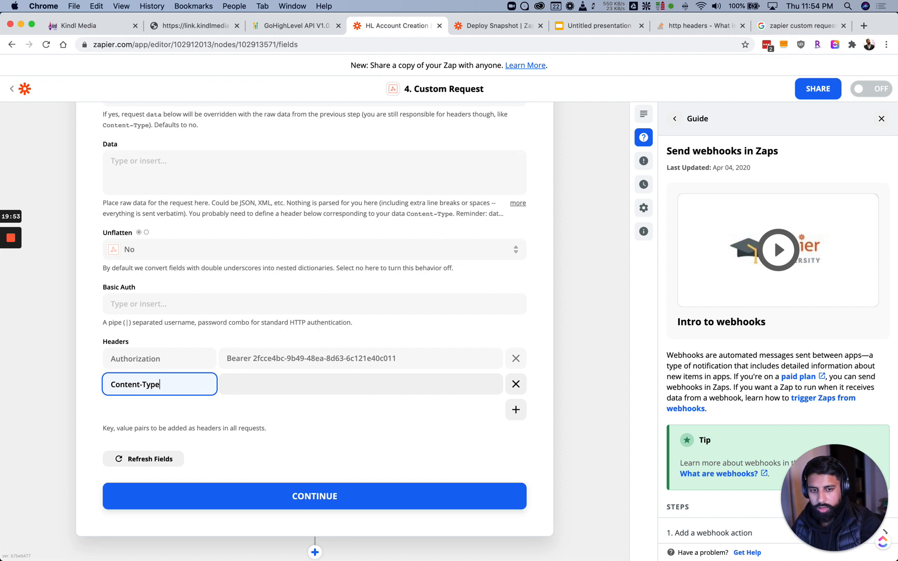
{"action": "key", "text": "Tab"}
{"action": "type", "text": "a"}
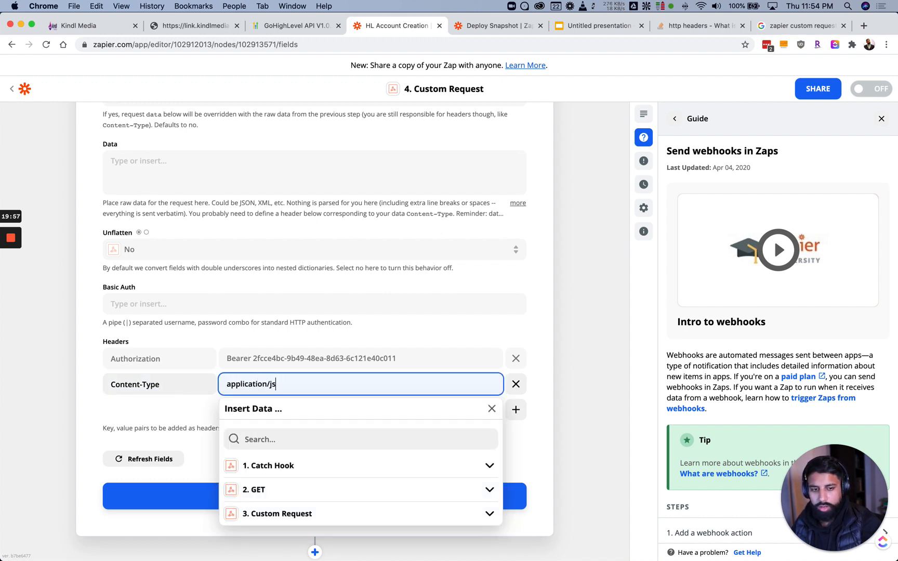
{"action": "left_click", "coordinate": [171, 289]}
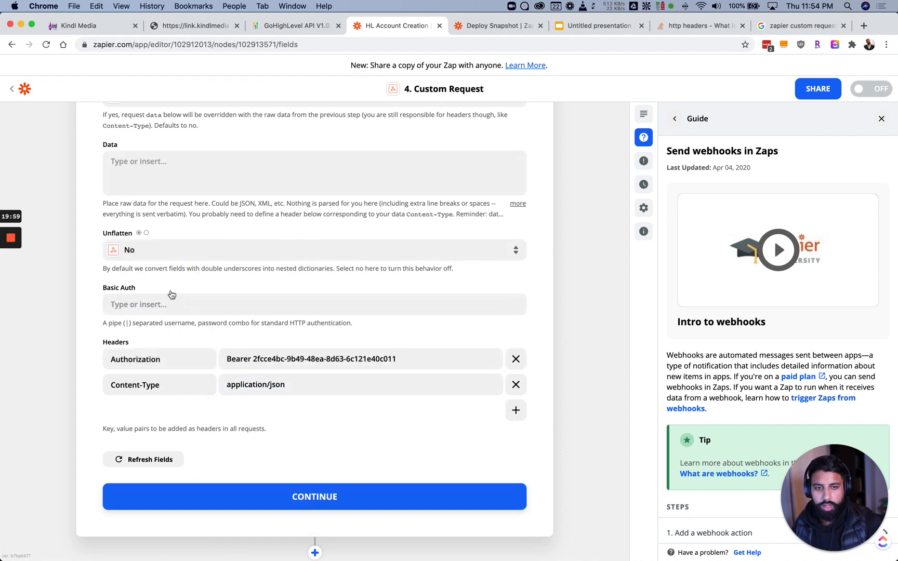
{"action": "scroll", "coordinate": [165, 244], "scroll_direction": "up", "scroll_amount": 2}
Copy the docs' example create-user JSON, permissions block included, into the Data field
{"action": "left_click", "coordinate": [294, 26]}
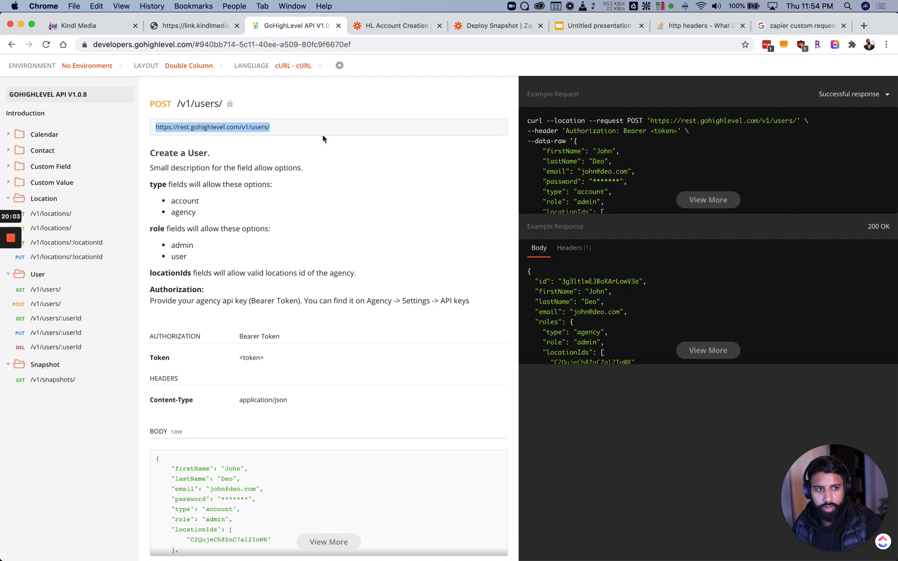
{"action": "left_click", "coordinate": [267, 135]}
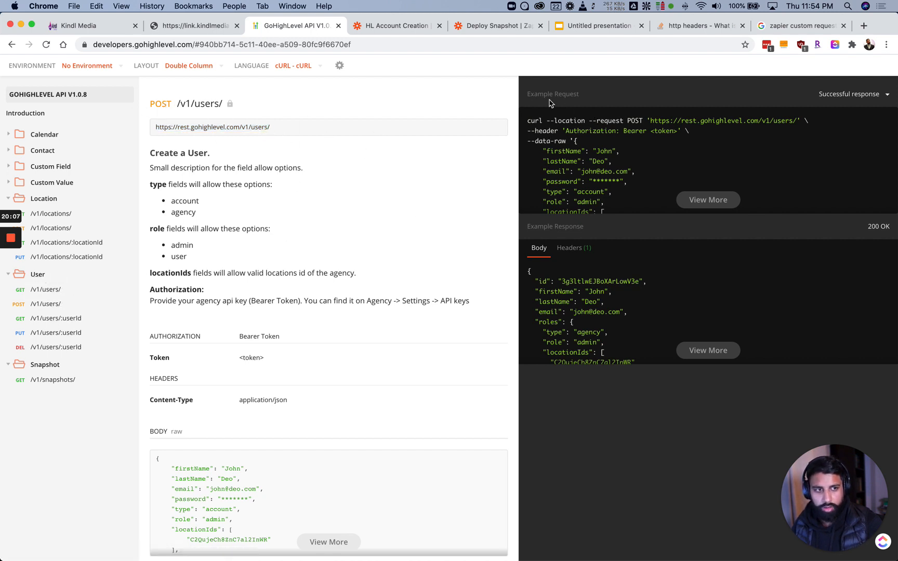
{"action": "left_click", "coordinate": [715, 202]}
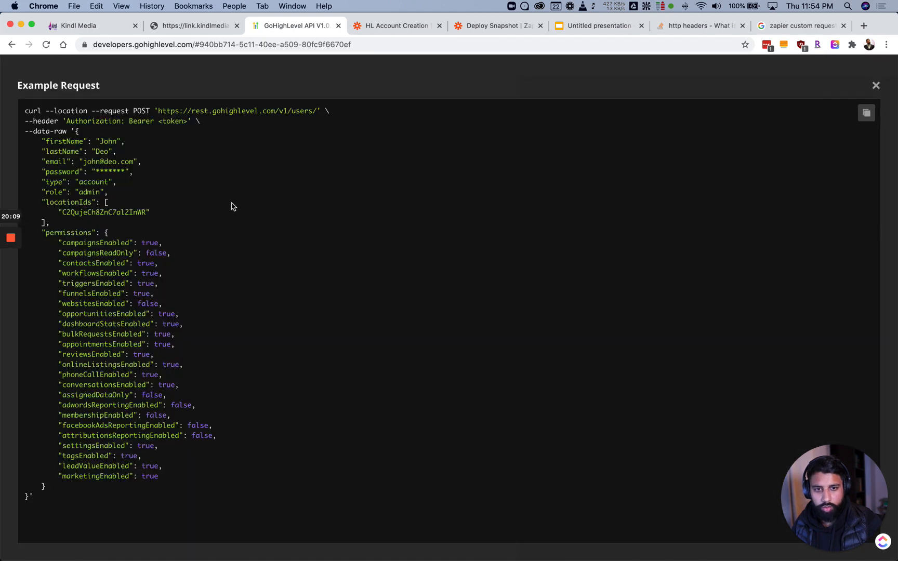
{"action": "left_click_drag", "start_coordinate": [76, 135], "coordinate": [28, 500]}
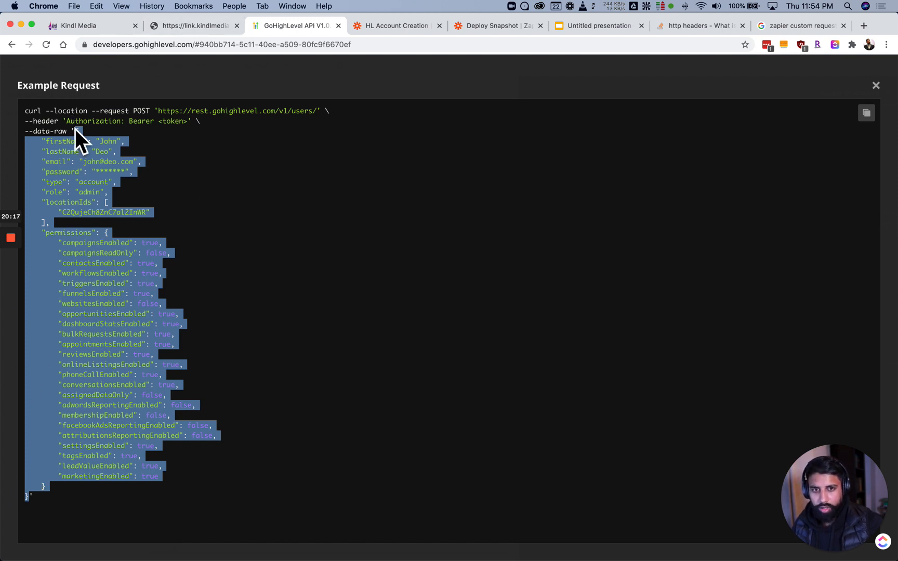
{"action": "left_click", "coordinate": [394, 26]}
{"action": "left_click", "coordinate": [205, 218]}
{"action": "key", "text": "super+v"}
{"action": "scroll", "coordinate": [243, 254], "scroll_direction": "up", "scroll_amount": 10}
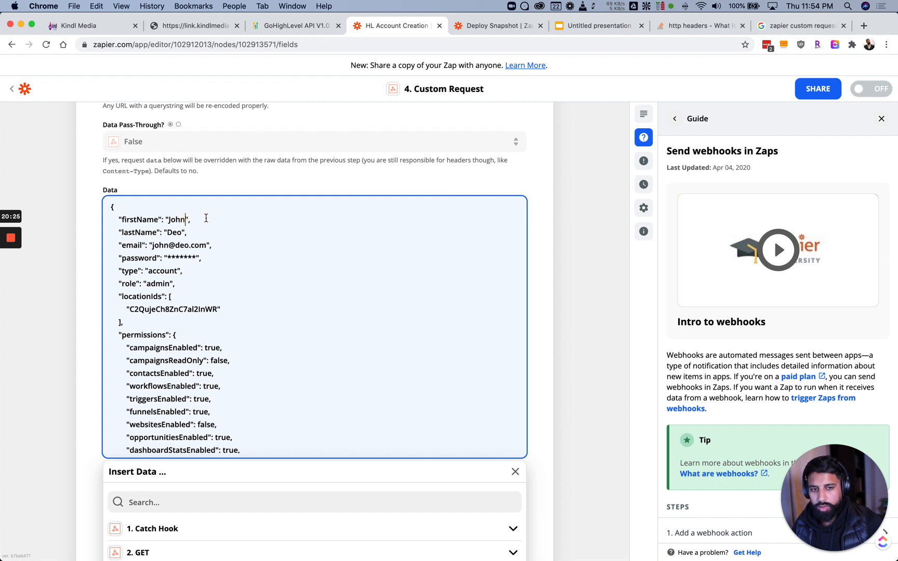
Replace the sample firstName and lastName values with step 1's First Name and Last Name
{"action": "left_click", "coordinate": [189, 219]}
{"action": "key", "text": "BackSpace"}
{"action": "key", "text": "BackSpace"}
{"action": "key", "text": "BackSpace"}
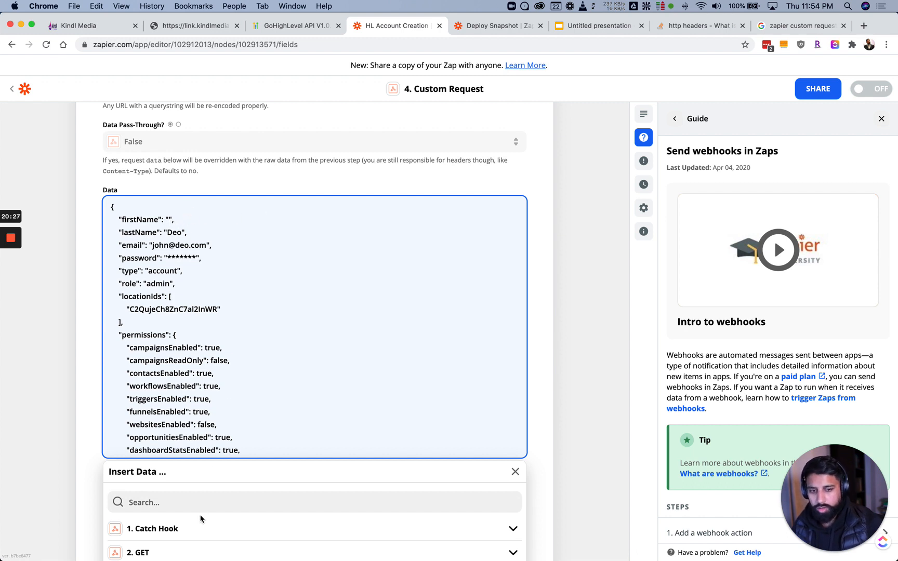
{"action": "left_click", "coordinate": [196, 500]}
{"action": "scroll", "coordinate": [198, 498], "scroll_direction": "down", "scroll_amount": 2}
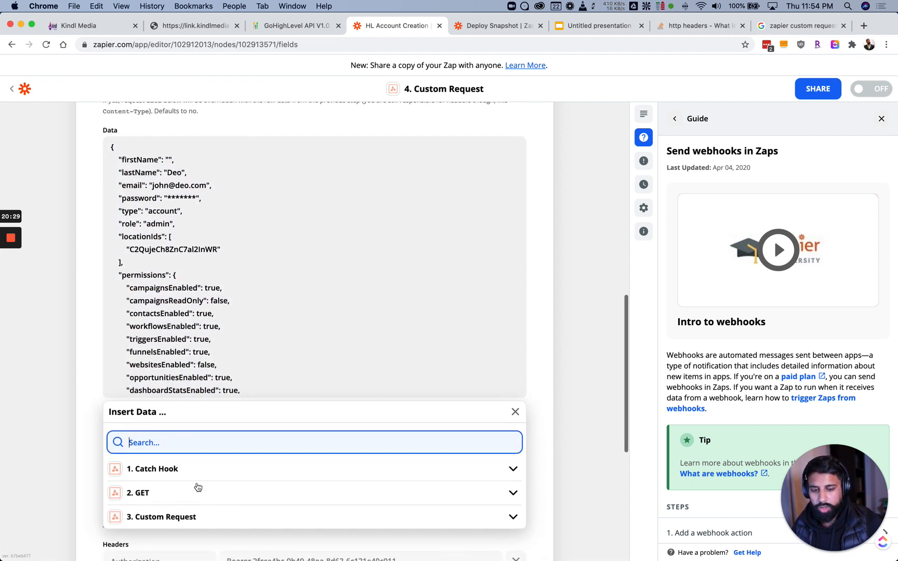
{"action": "type", "text": "first"}
{"action": "left_click", "coordinate": [169, 473]}
{"action": "double_click", "coordinate": [176, 173]}
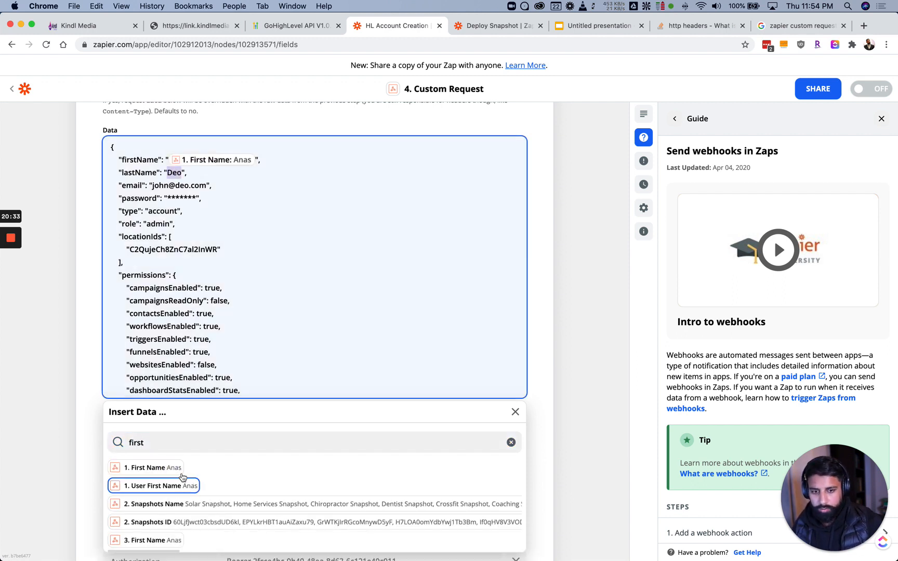
{"action": "key", "text": "BackSpace"}
{"action": "double_click", "coordinate": [176, 443]}
{"action": "type", "text": "last"}
{"action": "left_click", "coordinate": [167, 469]}
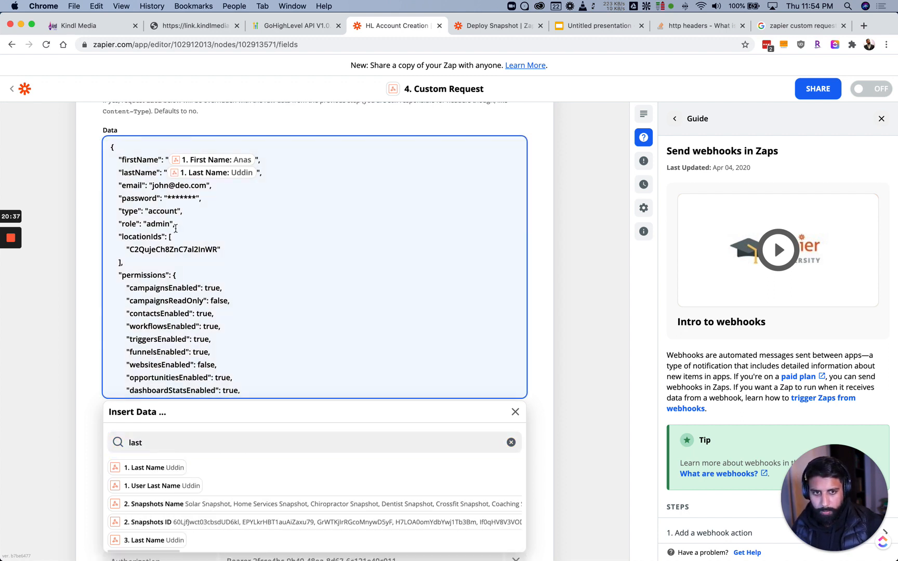
Map email to step 1's Email and select the asterisk password placeholder for replacing
{"action": "left_click_drag", "start_coordinate": [206, 185], "coordinate": [151, 185]}
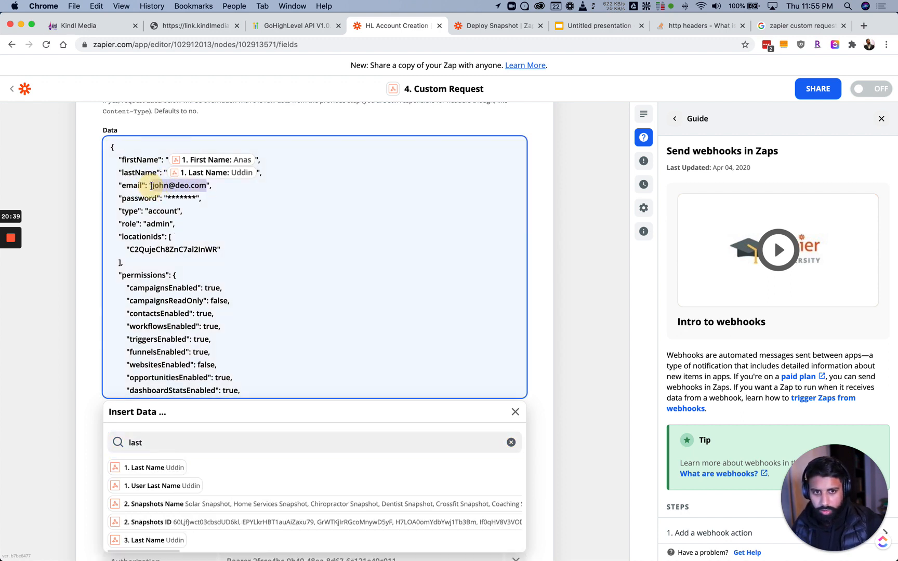
{"action": "key", "text": "BackSpace"}
{"action": "left_click", "coordinate": [169, 441]}
{"action": "double_click", "coordinate": [169, 441]}
{"action": "type", "text": "email"}
{"action": "left_click", "coordinate": [175, 467]}
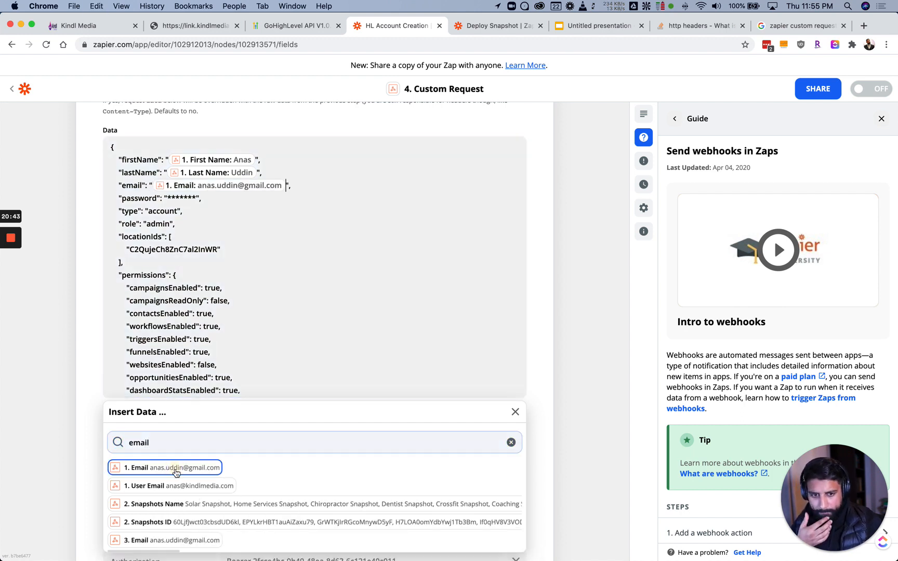
{"action": "left_click_drag", "start_coordinate": [165, 198], "coordinate": [197, 195]}
{"action": "left_click", "coordinate": [197, 197]}
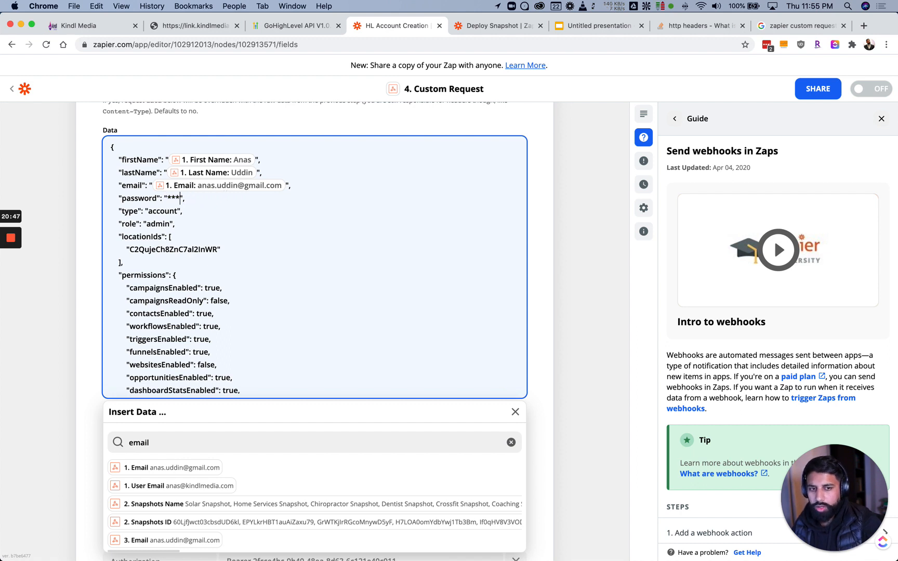
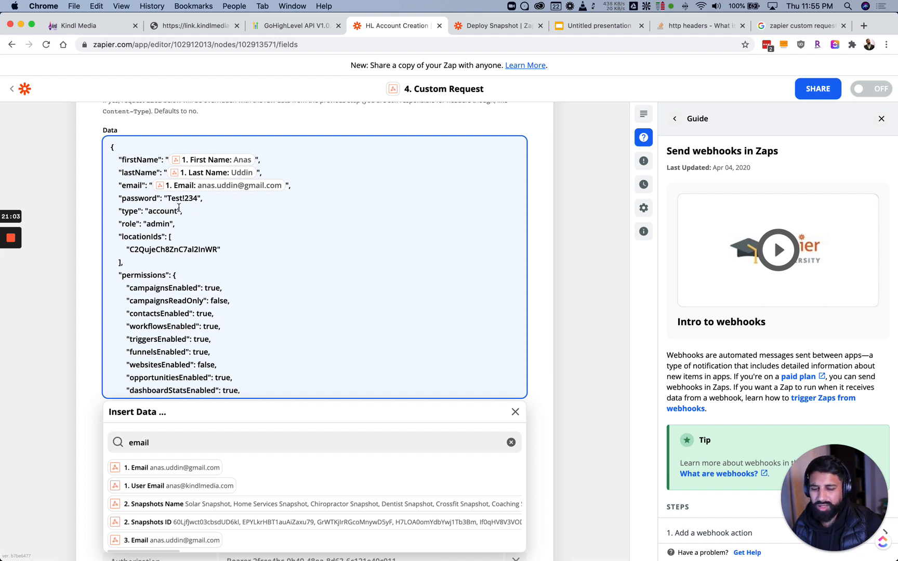
Add a comma after the password line in the Data JSON
{"action": "type", "text": ","}
{"action": "scroll", "coordinate": [218, 202], "scroll_direction": "up", "scroll_amount": 6}
{"action": "scroll", "coordinate": [233, 193], "scroll_direction": "up", "scroll_amount": 2}
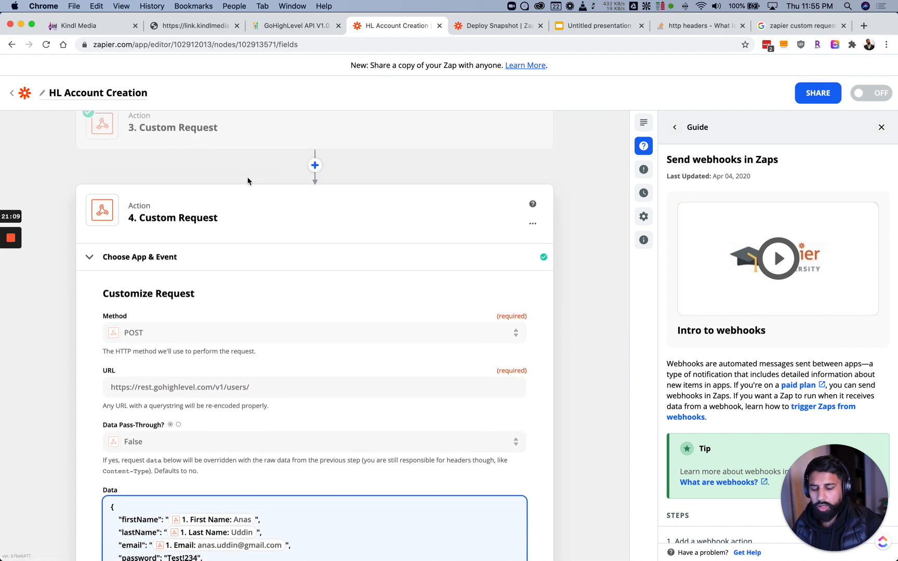
{"action": "scroll", "coordinate": [227, 197], "scroll_direction": "down", "scroll_amount": 5}
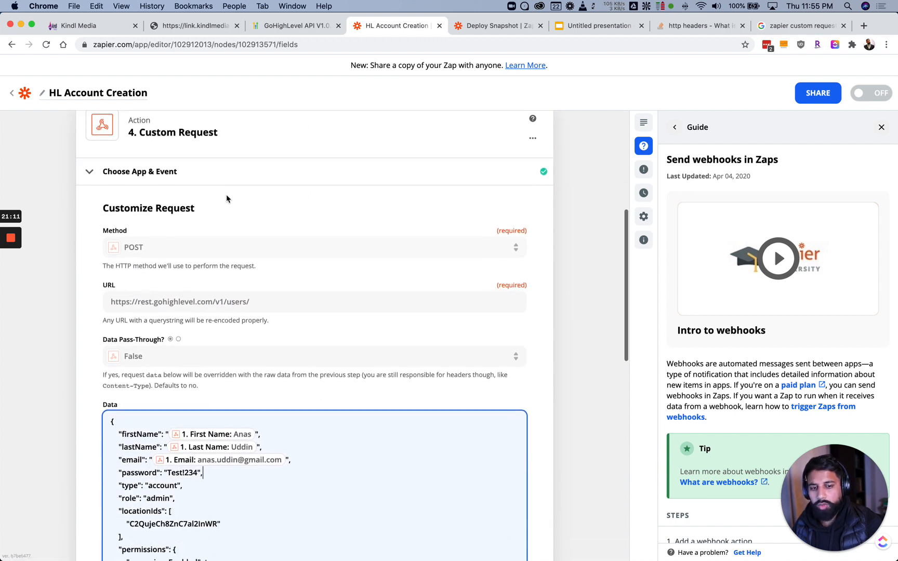
{"action": "scroll", "coordinate": [226, 197], "scroll_direction": "down", "scroll_amount": 4}
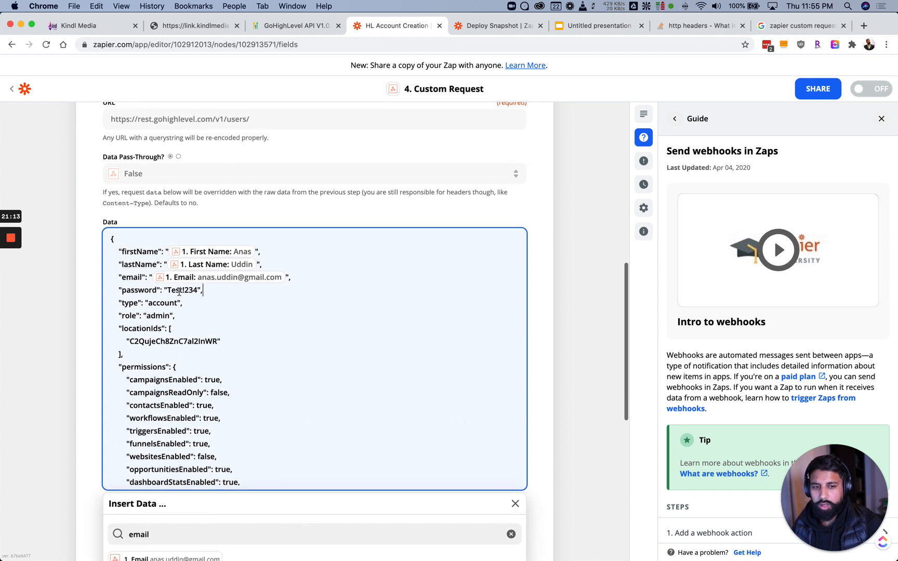
{"action": "scroll", "coordinate": [179, 287], "scroll_direction": "down", "scroll_amount": 2}
{"action": "scroll", "coordinate": [180, 287], "scroll_direction": "up", "scroll_amount": 2}
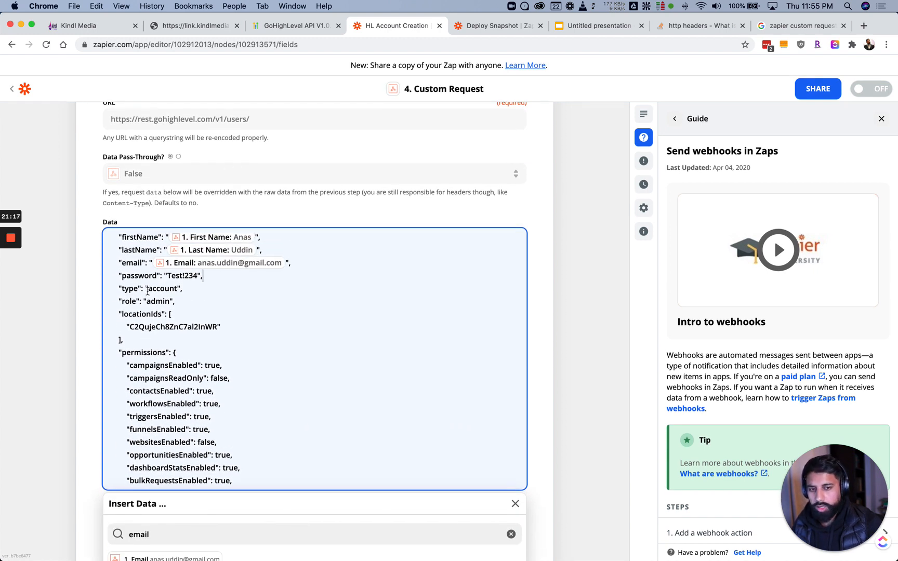
{"action": "scroll", "coordinate": [151, 289], "scroll_direction": "down", "scroll_amount": 1}
Check the account type and admin role lines, then delete the hard-coded locationIds value
{"action": "double_click", "coordinate": [159, 287]}
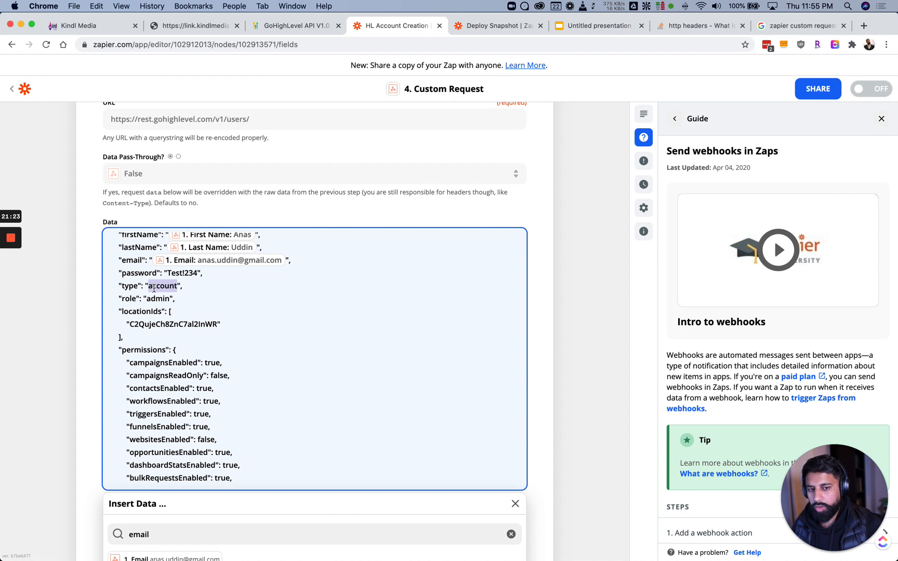
{"action": "left_click", "coordinate": [157, 300]}
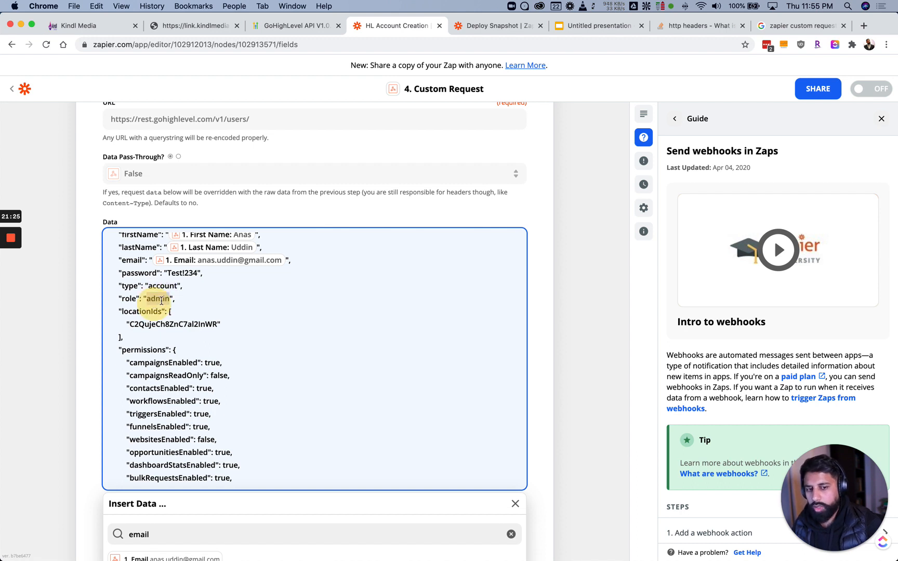
{"action": "left_click", "coordinate": [182, 302]}
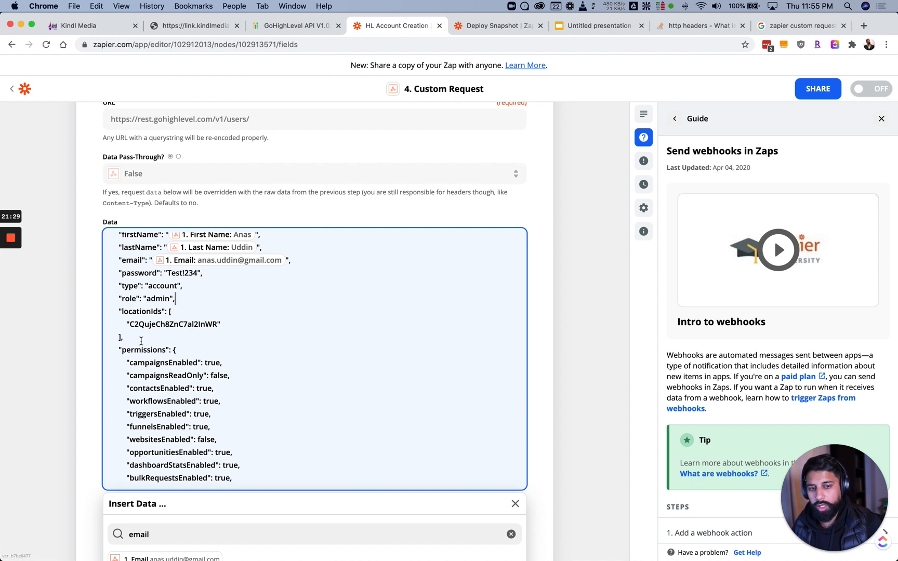
{"action": "double_click", "coordinate": [150, 325]}
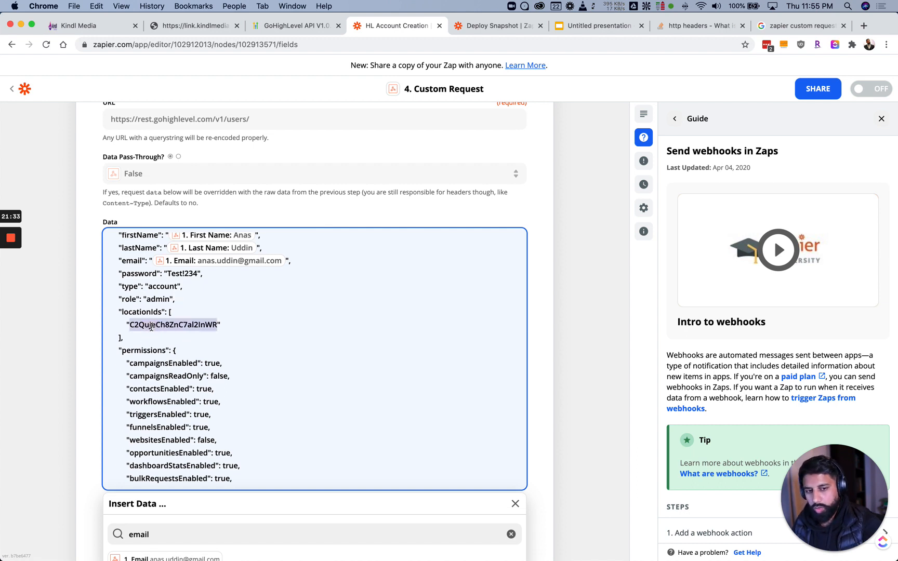
{"action": "key", "text": "BackSpace"}
Search Insert Data for 'id' and map step 3's ID into the empty locationIds entry
{"action": "scroll", "coordinate": [146, 311], "scroll_direction": "up", "scroll_amount": 5}
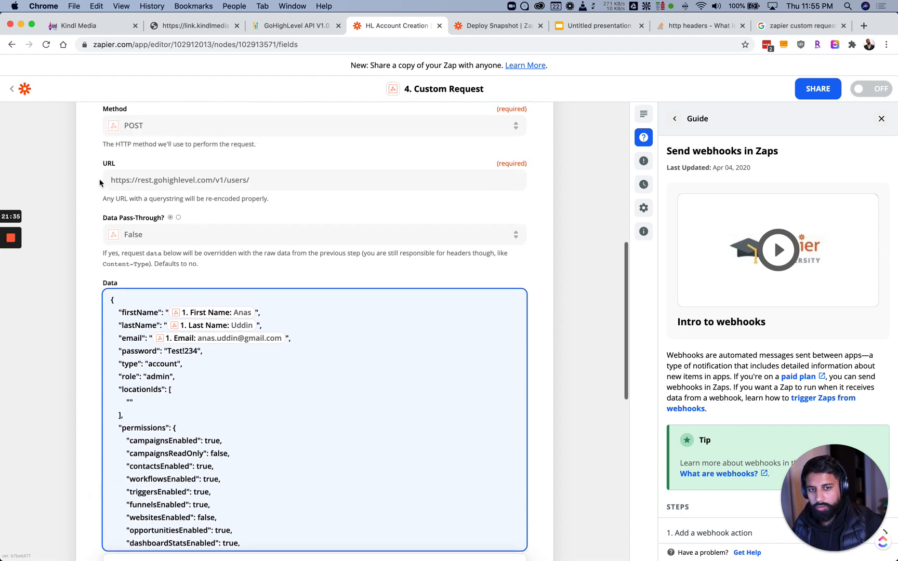
{"action": "scroll", "coordinate": [146, 172], "scroll_direction": "up", "scroll_amount": 2}
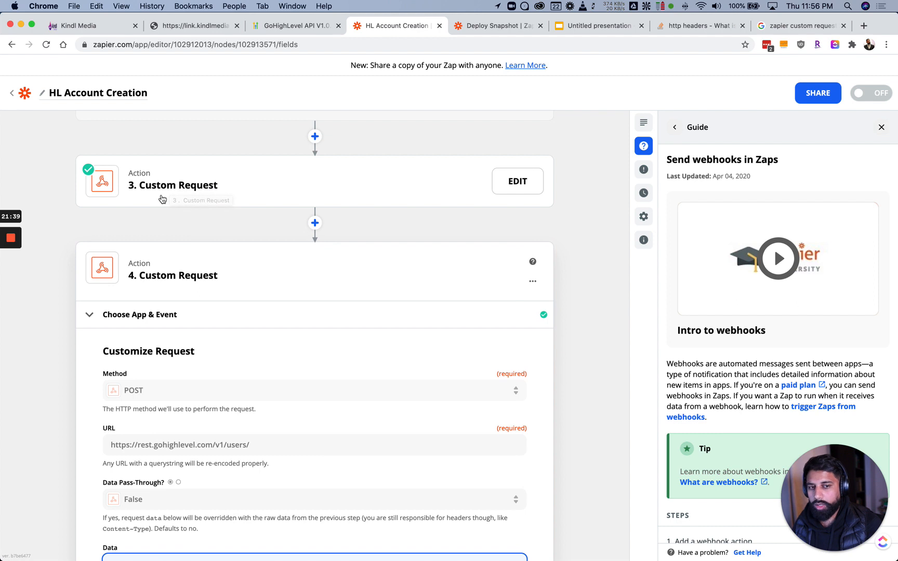
{"action": "scroll", "coordinate": [122, 239], "scroll_direction": "down", "scroll_amount": 4}
{"action": "scroll", "coordinate": [122, 239], "scroll_direction": "down", "scroll_amount": 1}
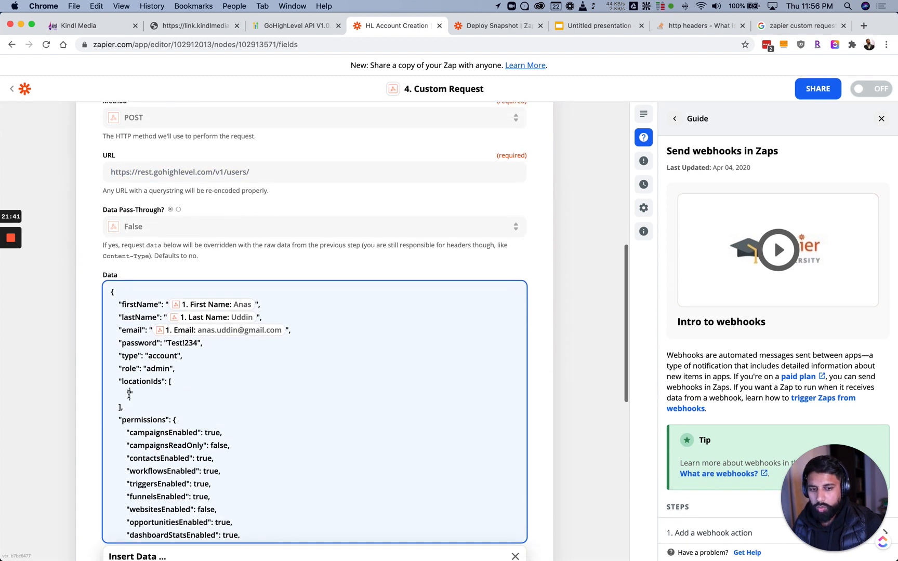
{"action": "scroll", "coordinate": [101, 412], "scroll_direction": "down", "scroll_amount": 3}
{"action": "scroll", "coordinate": [102, 414], "scroll_direction": "down", "scroll_amount": 1}
{"action": "left_click", "coordinate": [164, 433]}
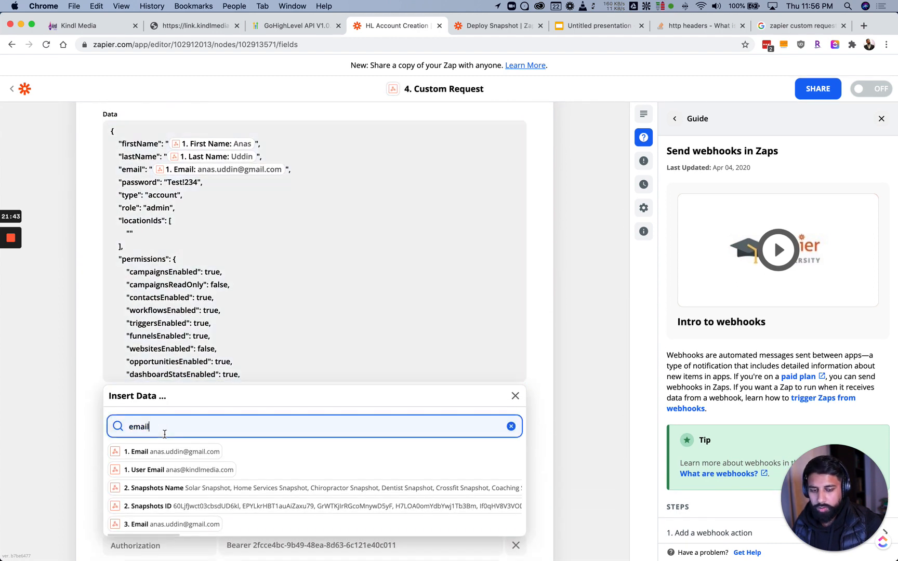
{"action": "key", "text": "BackSpace"}
{"action": "key", "text": "BackSpace"}
{"action": "key", "text": "BackSpace"}
{"action": "key", "text": "BackSpace"}
{"action": "key", "text": "BackSpace"}
{"action": "type", "text": "id"}
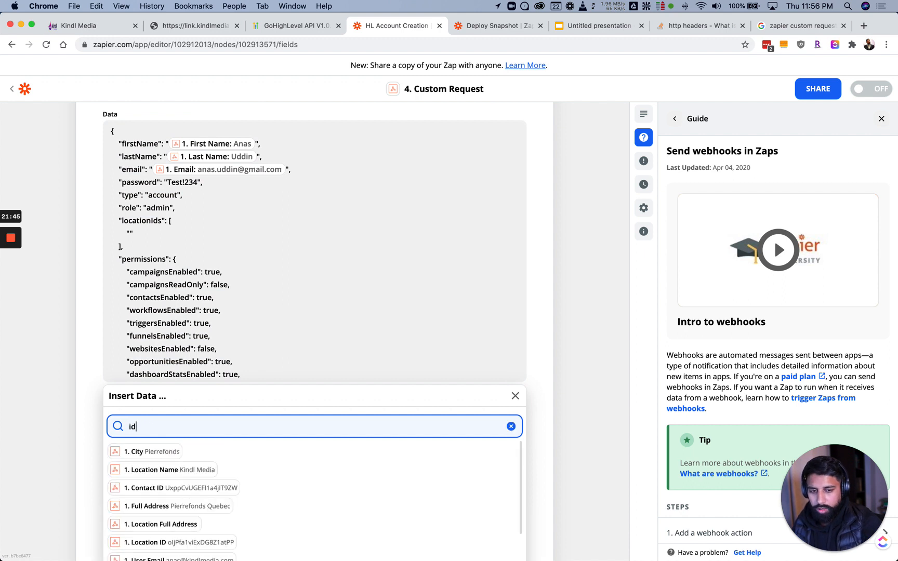
{"action": "scroll", "coordinate": [106, 459], "scroll_direction": "down", "scroll_amount": 5}
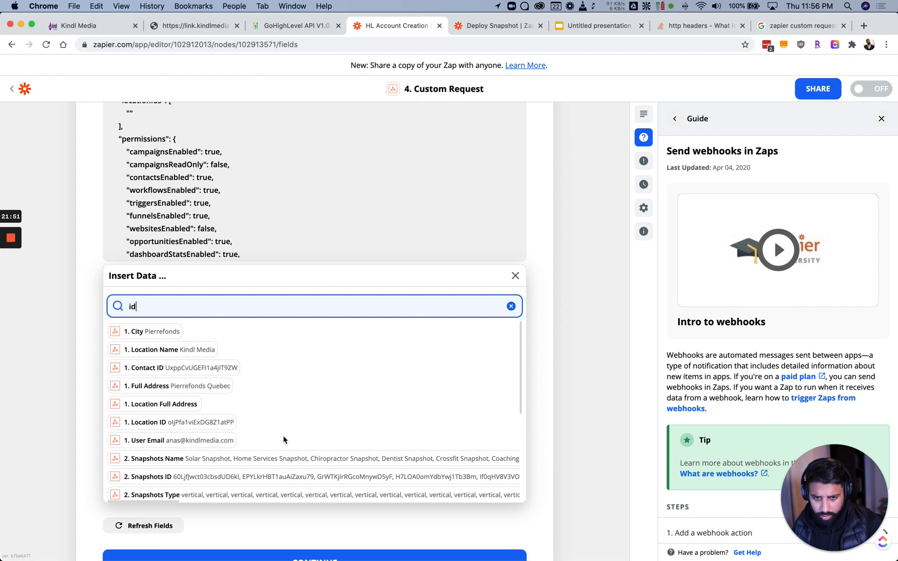
{"action": "scroll", "coordinate": [272, 438], "scroll_direction": "down", "scroll_amount": 5}
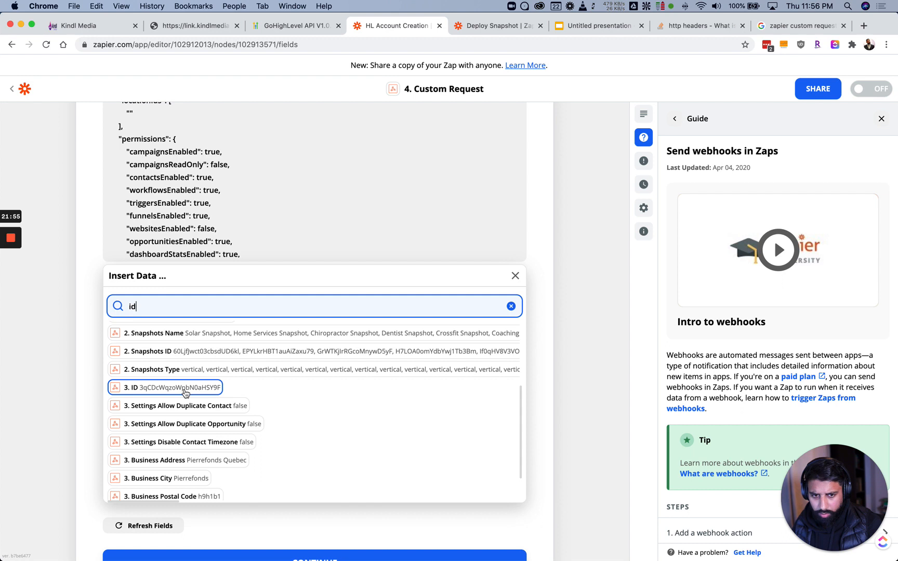
{"action": "scroll", "coordinate": [141, 395], "scroll_direction": "down", "scroll_amount": 2}
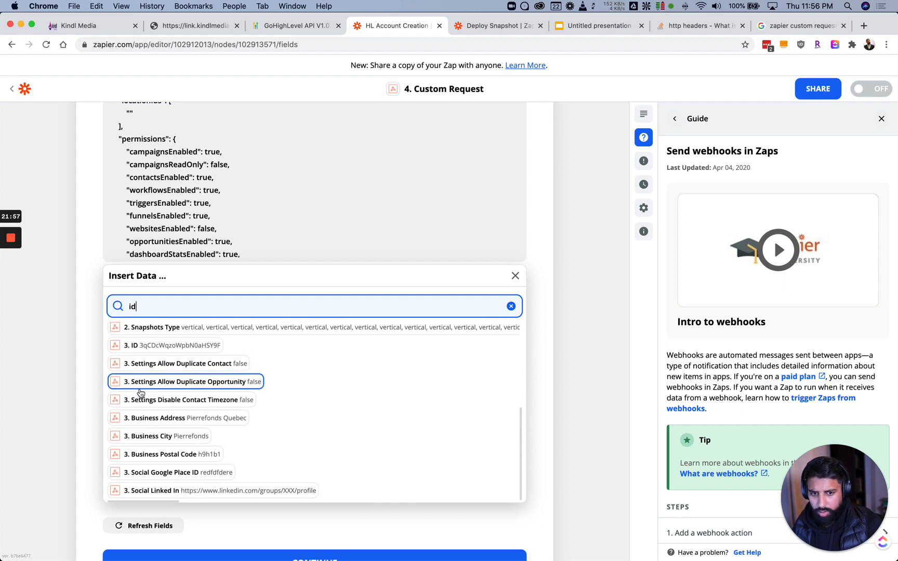
{"action": "scroll", "coordinate": [140, 393], "scroll_direction": "up", "scroll_amount": 2}
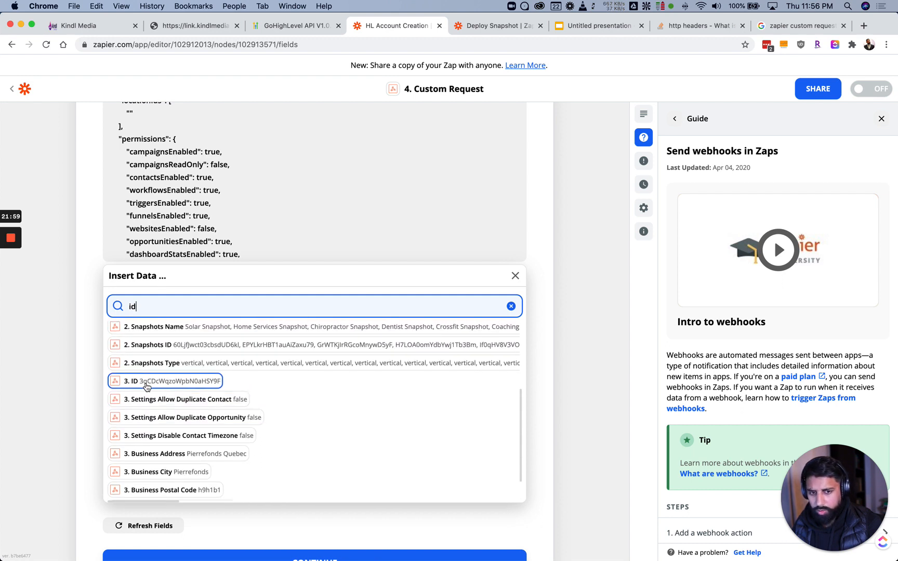
{"action": "left_click", "coordinate": [147, 385]}
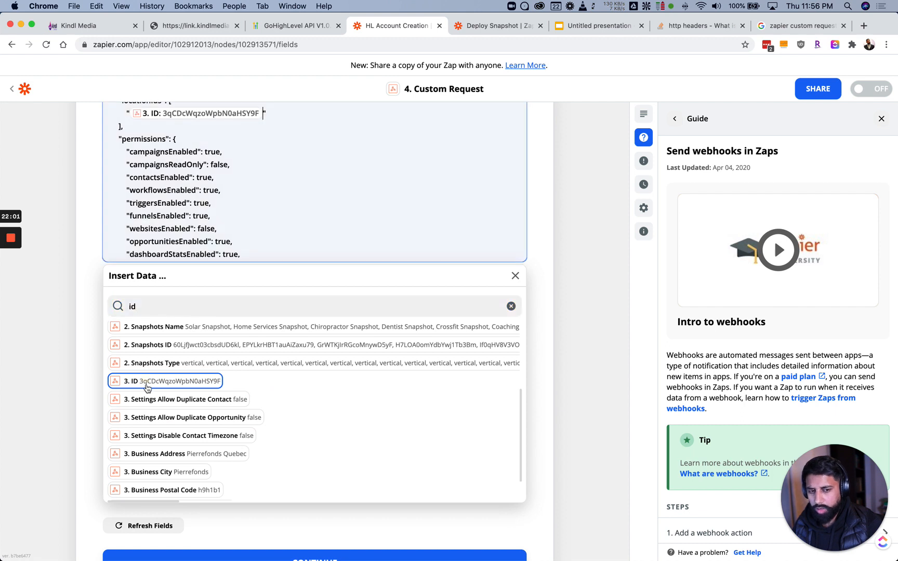
{"action": "scroll", "coordinate": [87, 309], "scroll_direction": "up", "scroll_amount": 5}
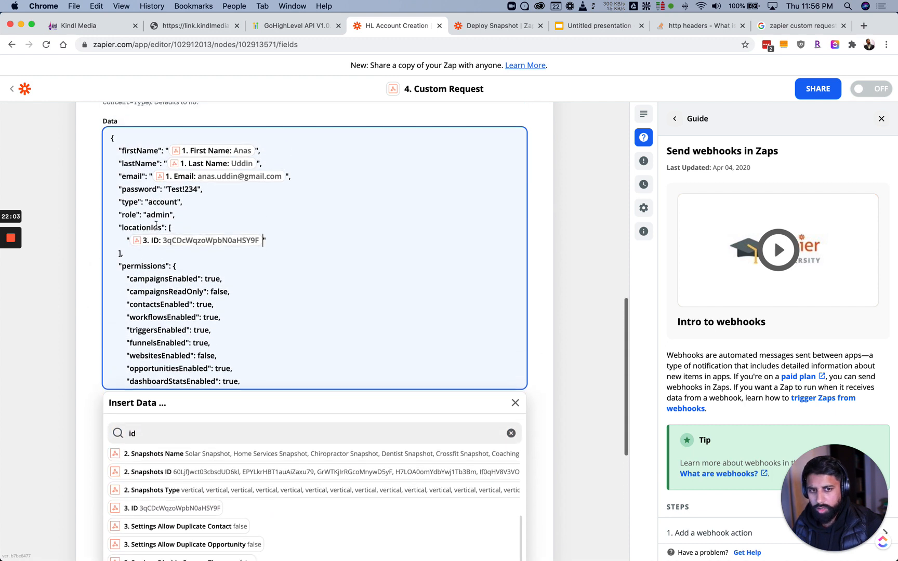
Close the insert-data list and review the full request body and its permissions block
{"action": "scroll", "coordinate": [188, 296], "scroll_direction": "down", "scroll_amount": 2}
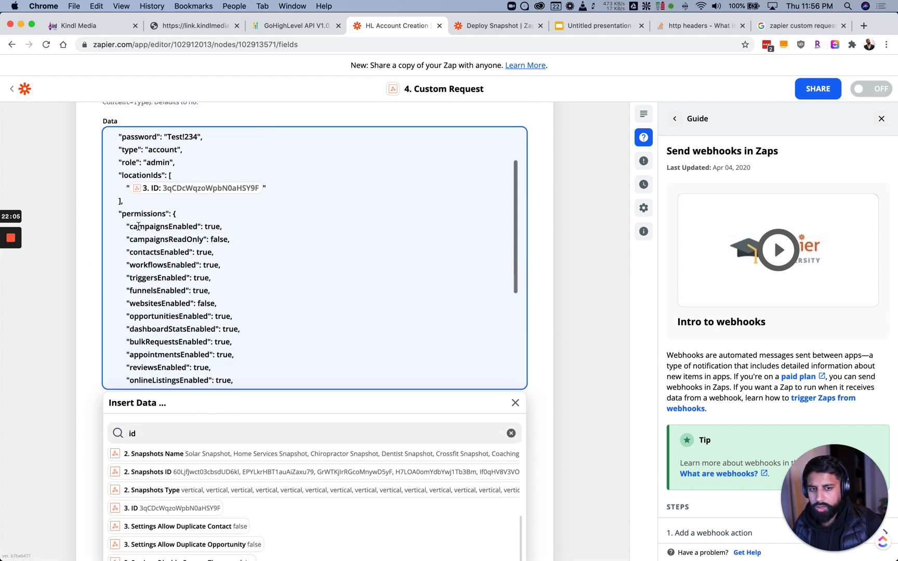
{"action": "scroll", "coordinate": [140, 228], "scroll_direction": "down", "scroll_amount": 5}
{"action": "scroll", "coordinate": [152, 234], "scroll_direction": "up", "scroll_amount": 4}
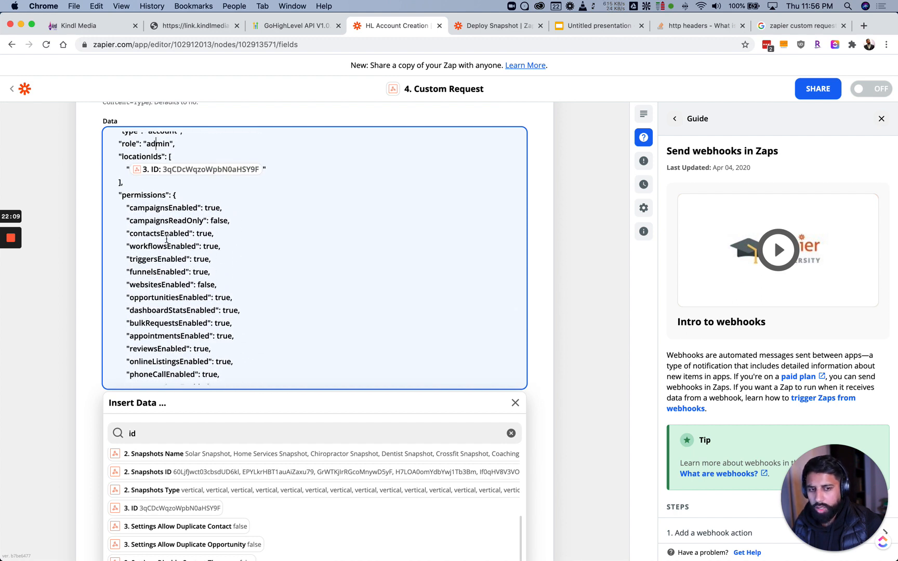
{"action": "left_click", "coordinate": [63, 201]}
{"action": "scroll", "coordinate": [64, 200], "scroll_direction": "up", "scroll_amount": 2}
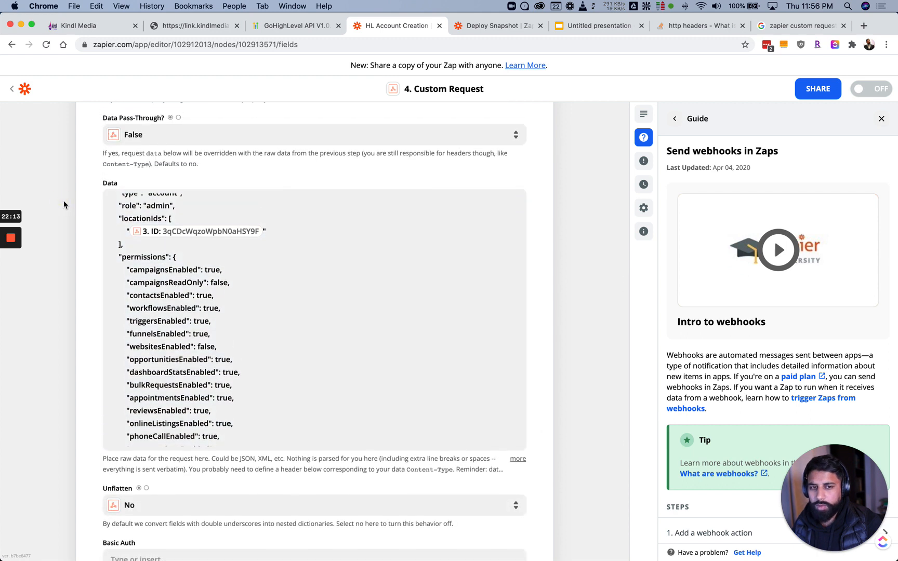
{"action": "scroll", "coordinate": [64, 204], "scroll_direction": "up", "scroll_amount": 2}
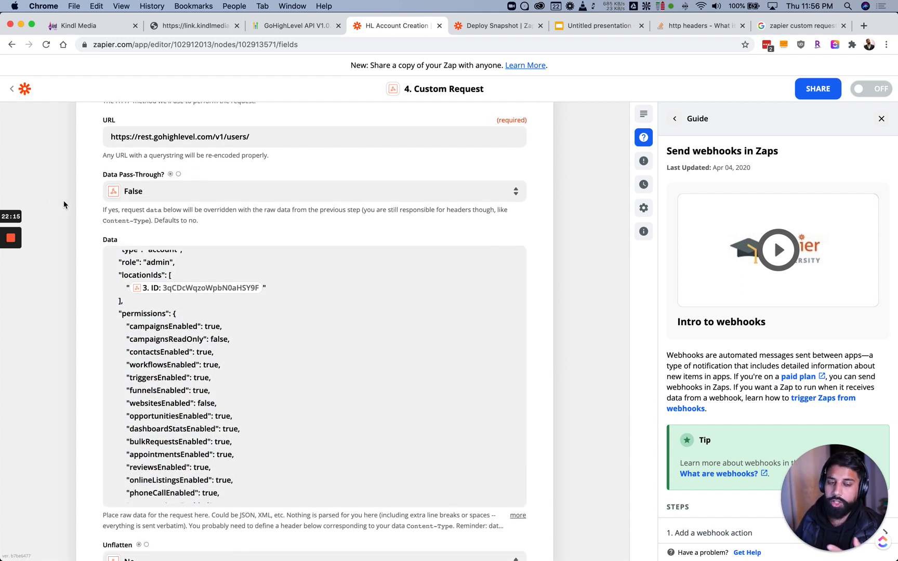
{"action": "scroll", "coordinate": [159, 330], "scroll_direction": "up", "scroll_amount": 4}
{"action": "scroll", "coordinate": [158, 330], "scroll_direction": "up", "scroll_amount": 5}
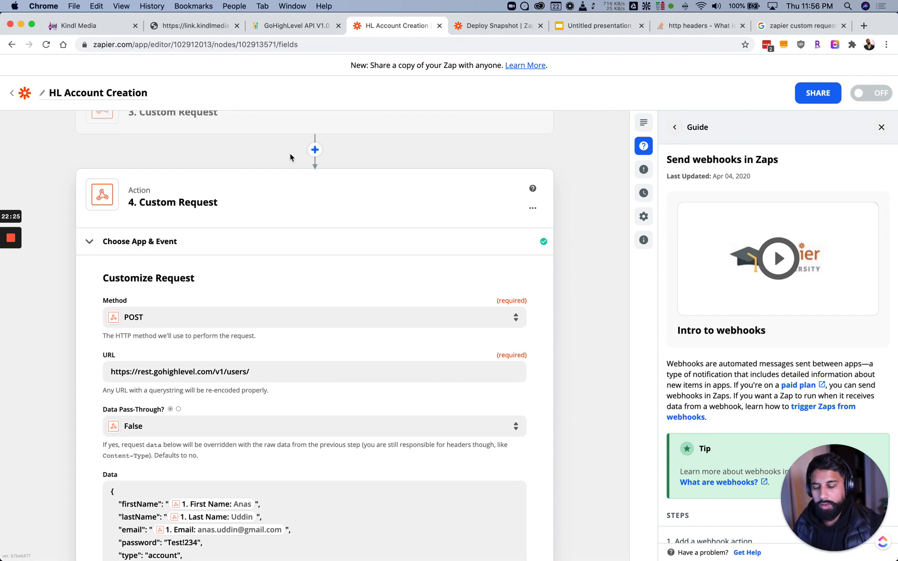
{"action": "scroll", "coordinate": [86, 280], "scroll_direction": "down", "scroll_amount": 9}
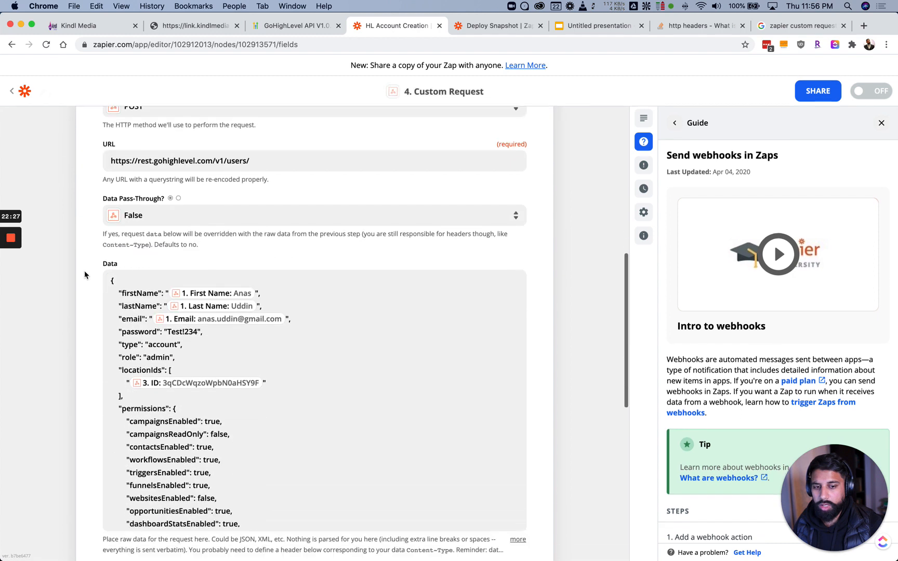
{"action": "scroll", "coordinate": [148, 290], "scroll_direction": "down", "scroll_amount": 2}
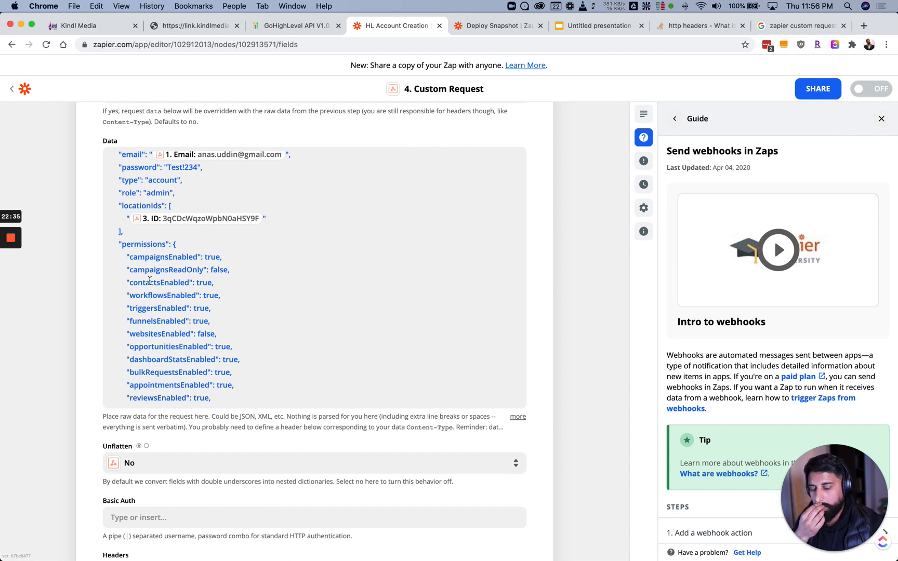
{"action": "scroll", "coordinate": [149, 278], "scroll_direction": "down", "scroll_amount": 1}
{"action": "scroll", "coordinate": [135, 275], "scroll_direction": "up", "scroll_amount": 6}
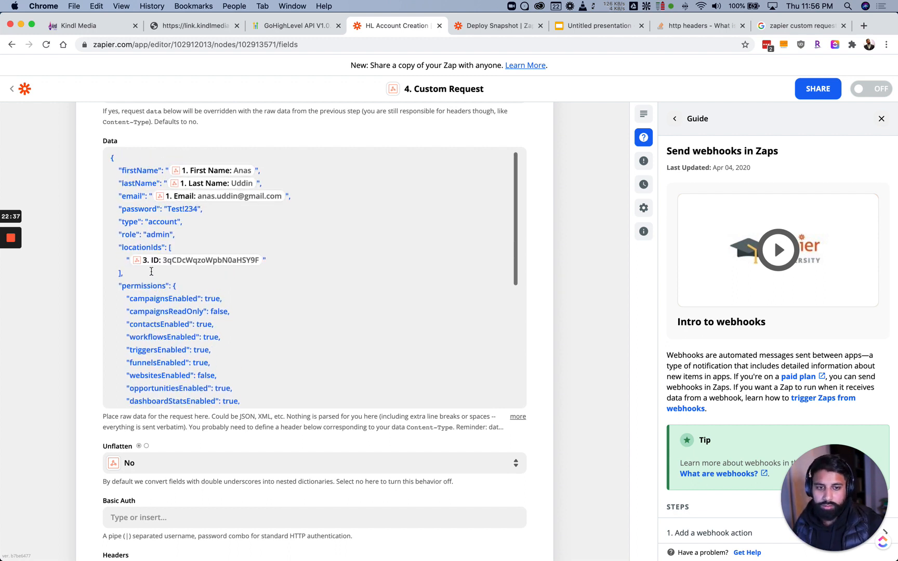
{"action": "scroll", "coordinate": [120, 272], "scroll_direction": "up", "scroll_amount": 3}
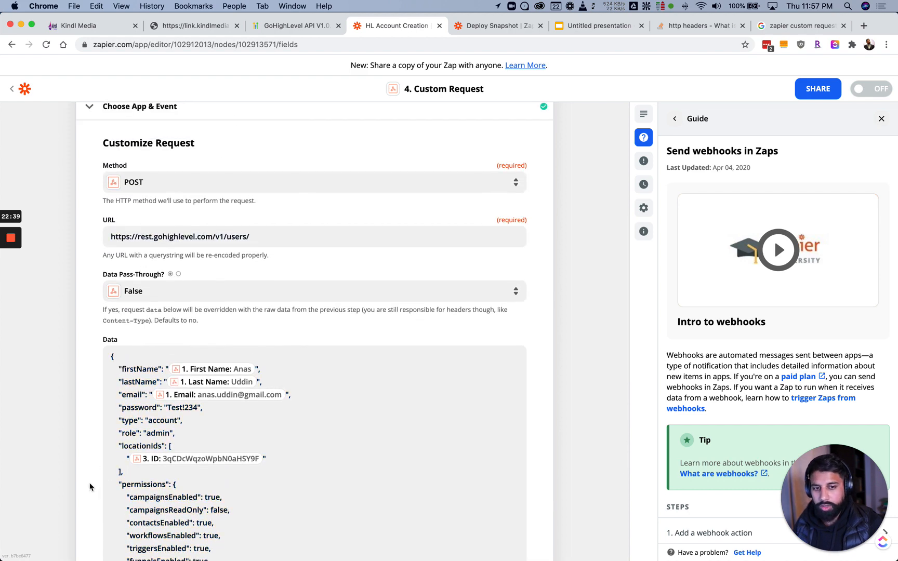
{"action": "scroll", "coordinate": [128, 419], "scroll_direction": "down", "scroll_amount": 5}
{"action": "scroll", "coordinate": [87, 405], "scroll_direction": "down", "scroll_amount": 1}
{"action": "scroll", "coordinate": [89, 405], "scroll_direction": "down", "scroll_amount": 2}
{"action": "scroll", "coordinate": [196, 409], "scroll_direction": "up", "scroll_amount": 1}
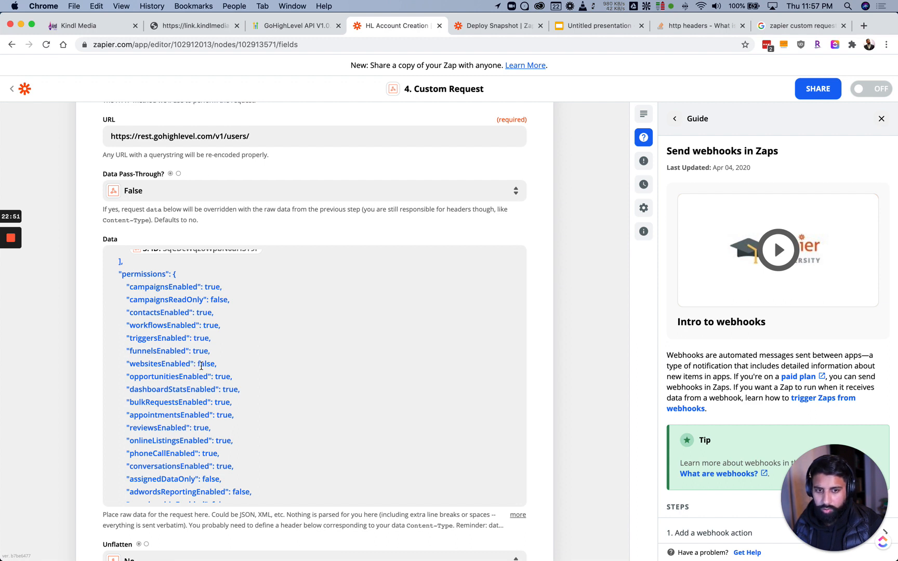
Set funnelsEnabled to false, membershipEnabled to true and settingsEnabled to false in the permissions
{"action": "left_click", "coordinate": [195, 354]}
{"action": "double_click", "coordinate": [201, 352]}
{"action": "type", "text": "false"}
{"action": "scroll", "coordinate": [221, 390], "scroll_direction": "down", "scroll_amount": 3}
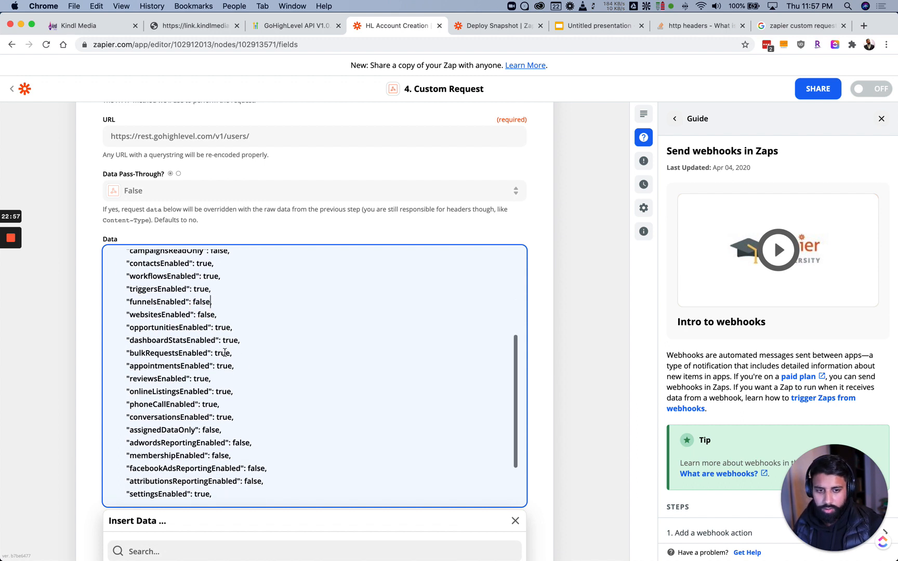
{"action": "scroll", "coordinate": [220, 390], "scroll_direction": "down", "scroll_amount": 2}
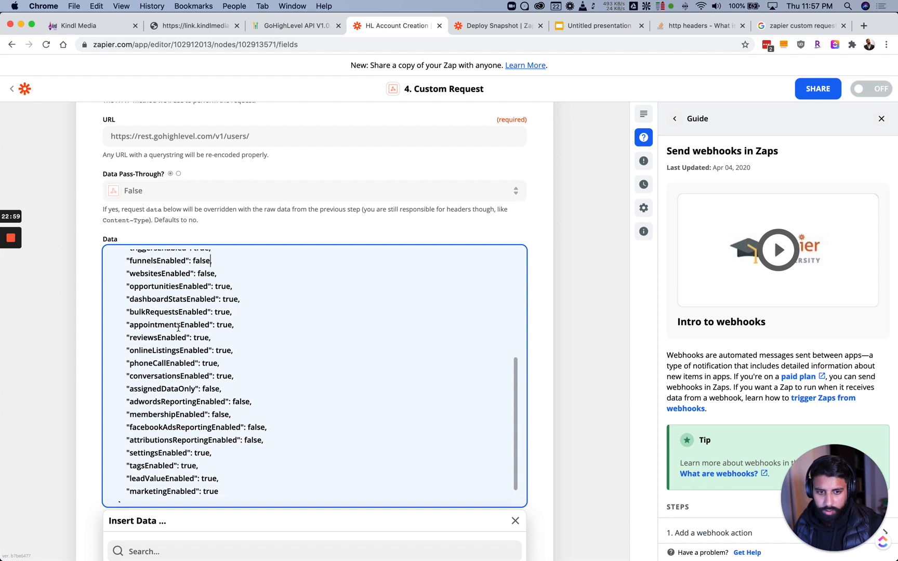
{"action": "scroll", "coordinate": [236, 384], "scroll_direction": "down", "scroll_amount": 1}
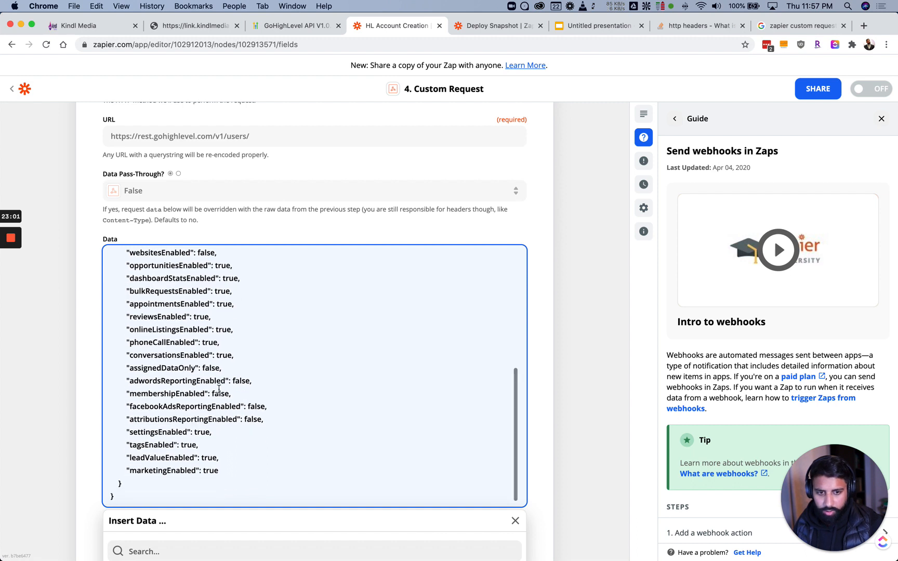
{"action": "double_click", "coordinate": [221, 393]}
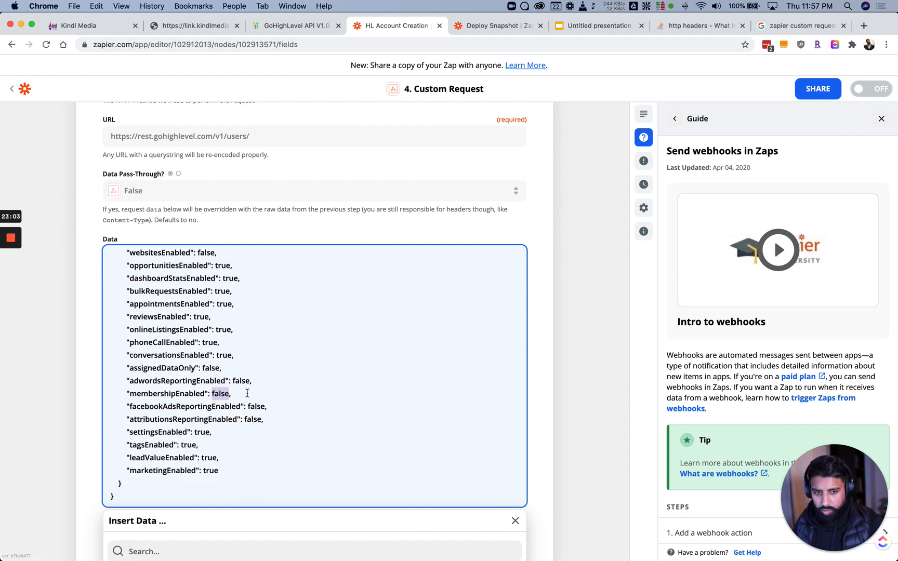
{"action": "type", "text": "true"}
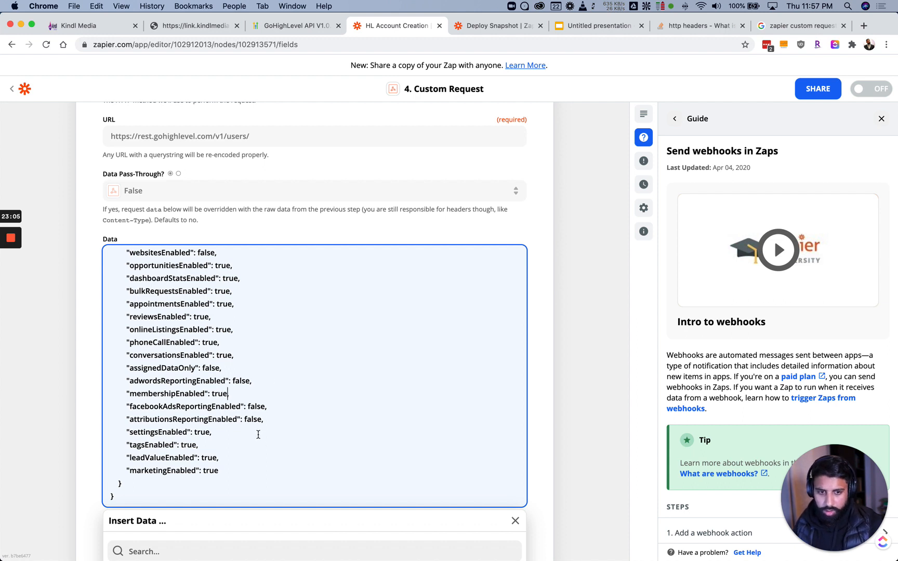
{"action": "double_click", "coordinate": [199, 432]}
{"action": "type", "text": "false"}
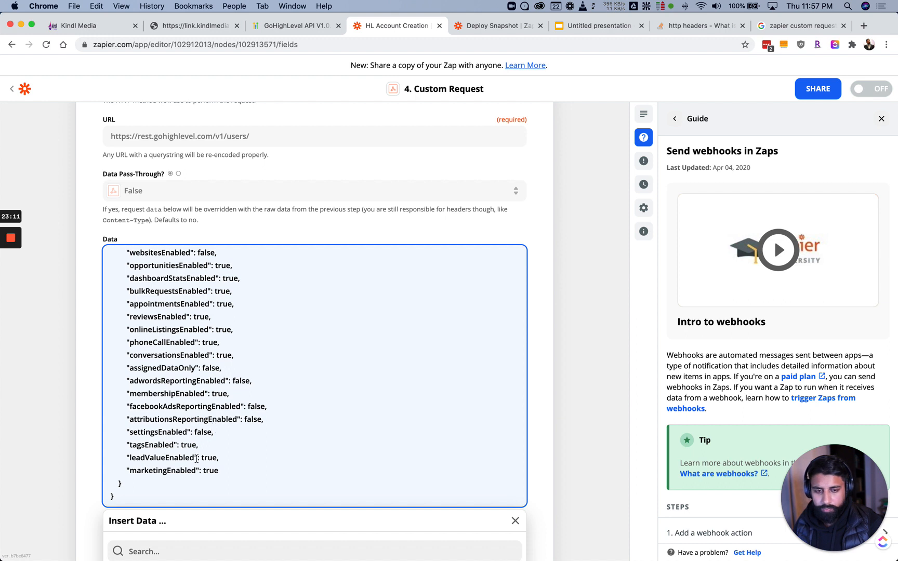
{"action": "scroll", "coordinate": [177, 436], "scroll_direction": "down", "scroll_amount": 1}
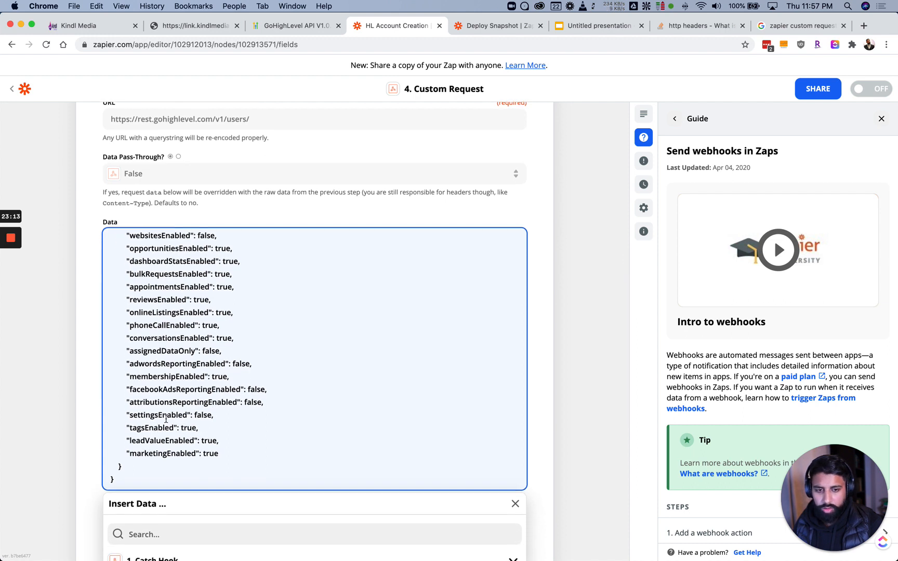
{"action": "scroll", "coordinate": [174, 417], "scroll_direction": "up", "scroll_amount": 5}
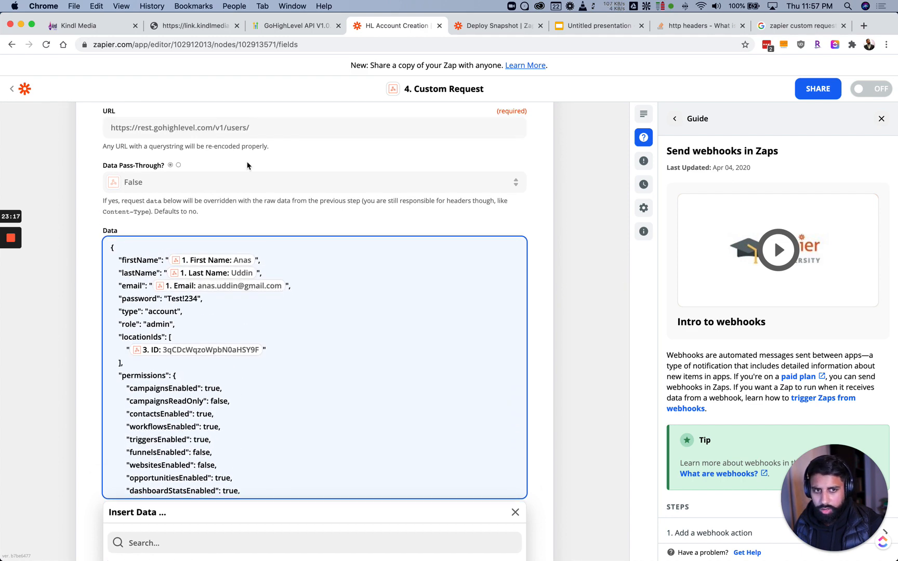
Look over the Kindl Media agency's team members in GoHighLevel, then return to Zapier
{"action": "left_click", "coordinate": [99, 26]}
{"action": "left_click", "coordinate": [310, 138]}
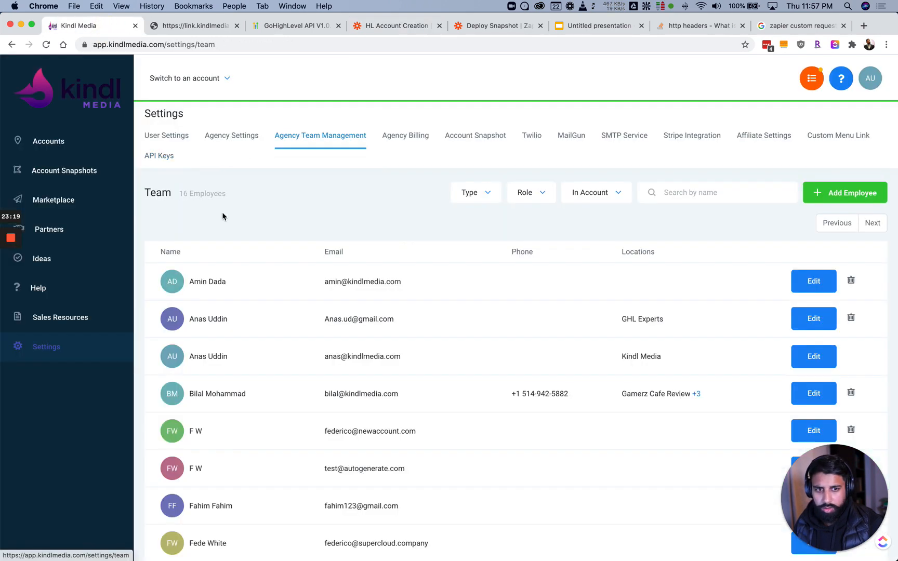
{"action": "scroll", "coordinate": [260, 291], "scroll_direction": "down", "scroll_amount": 1}
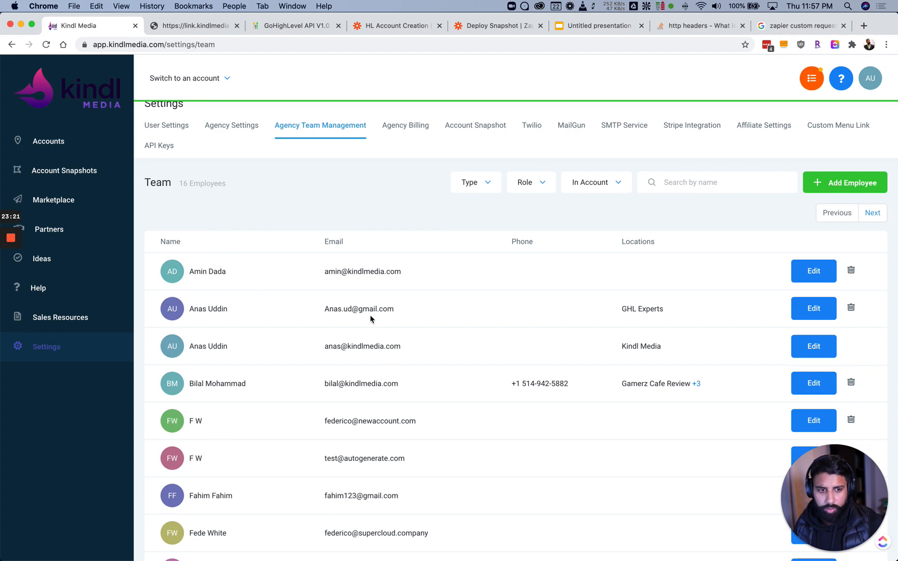
{"action": "scroll", "coordinate": [371, 318], "scroll_direction": "down", "scroll_amount": 3}
{"action": "scroll", "coordinate": [364, 306], "scroll_direction": "up", "scroll_amount": 3}
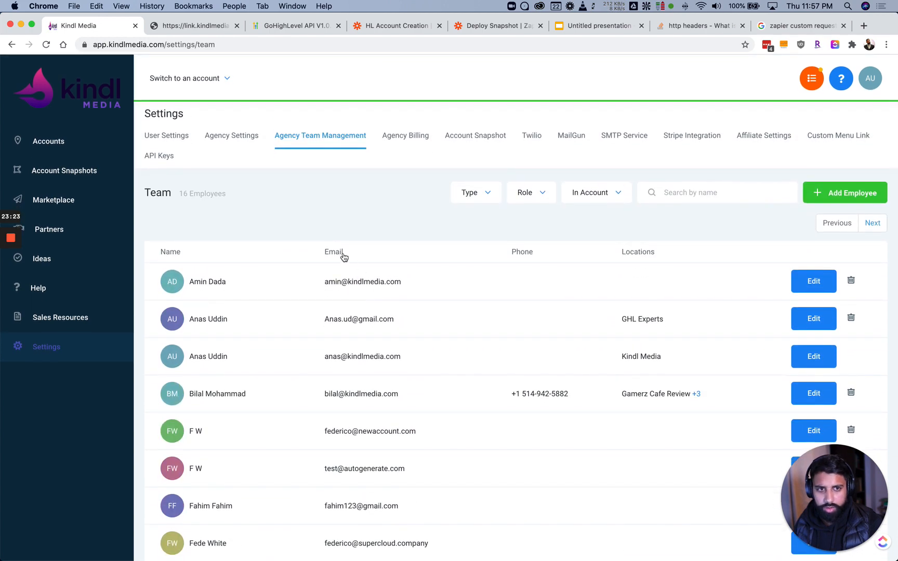
{"action": "left_click", "coordinate": [377, 24]}
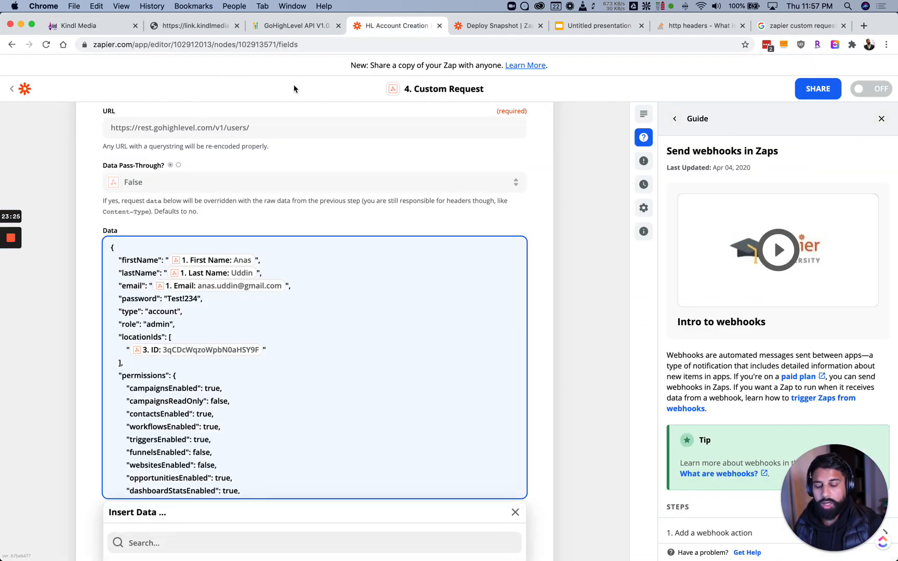
{"action": "scroll", "coordinate": [224, 333], "scroll_direction": "down", "scroll_amount": 5}
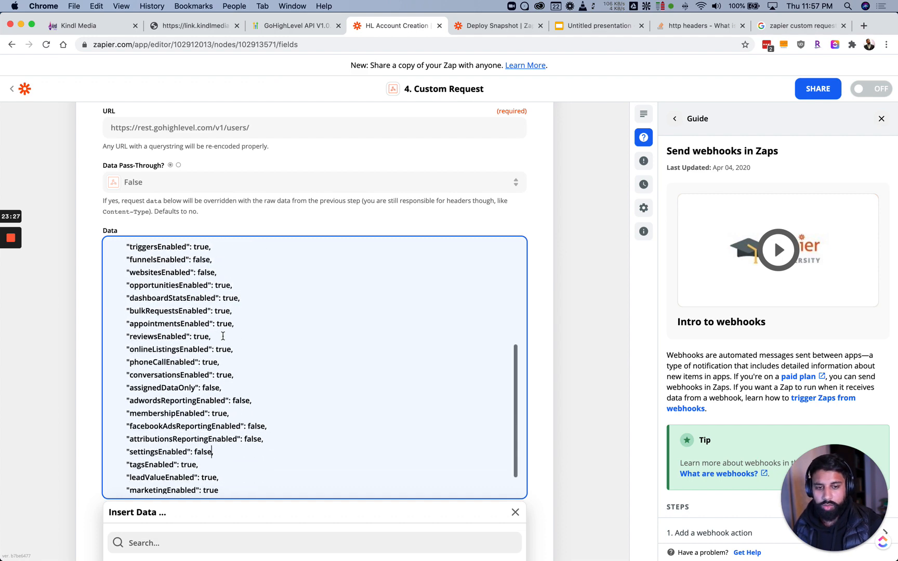
{"action": "scroll", "coordinate": [213, 328], "scroll_direction": "up", "scroll_amount": 5}
{"action": "double_click", "coordinate": [181, 302]}
{"action": "scroll", "coordinate": [203, 322], "scroll_direction": "down", "scroll_amount": 10}
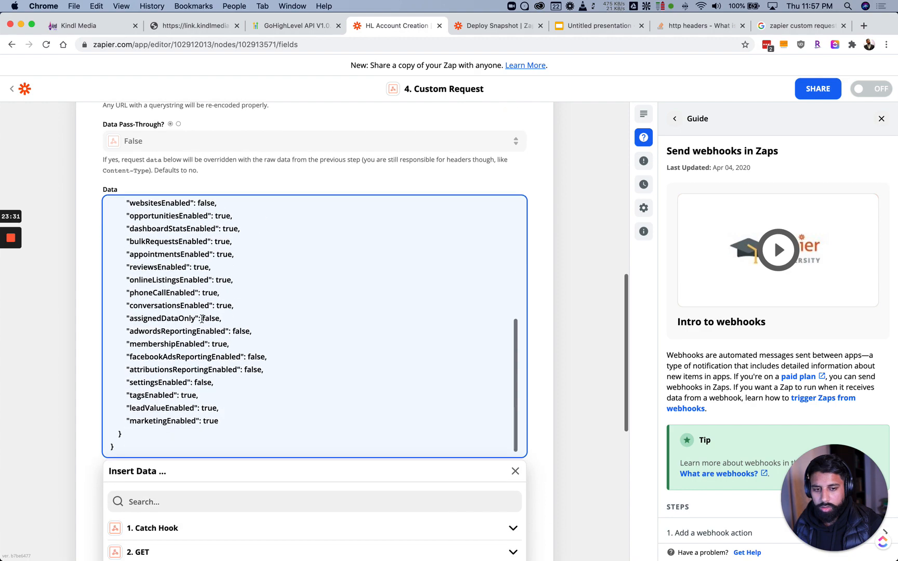
{"action": "scroll", "coordinate": [203, 323], "scroll_direction": "up", "scroll_amount": 10}
{"action": "scroll", "coordinate": [203, 324], "scroll_direction": "down", "scroll_amount": 10}
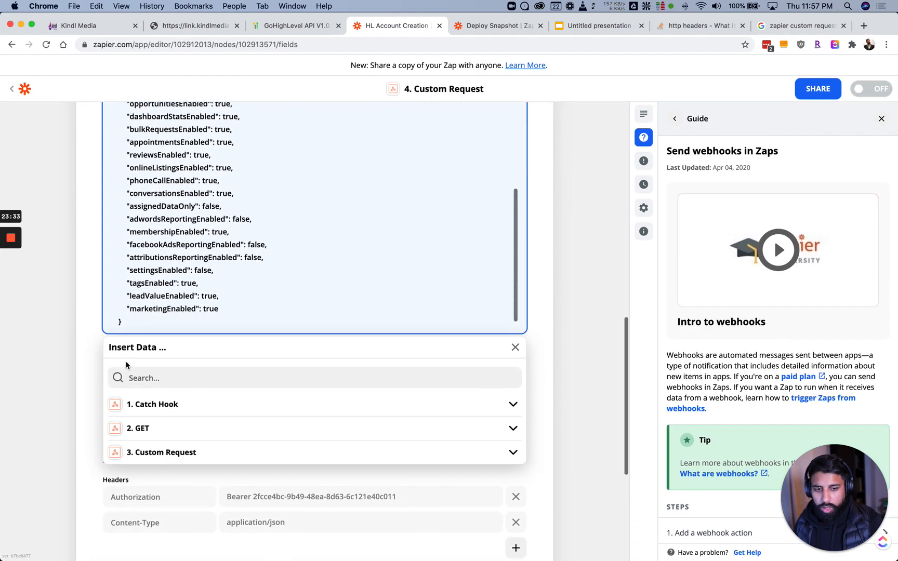
{"action": "left_click", "coordinate": [95, 339]}
{"action": "scroll", "coordinate": [94, 339], "scroll_direction": "down", "scroll_amount": 5}
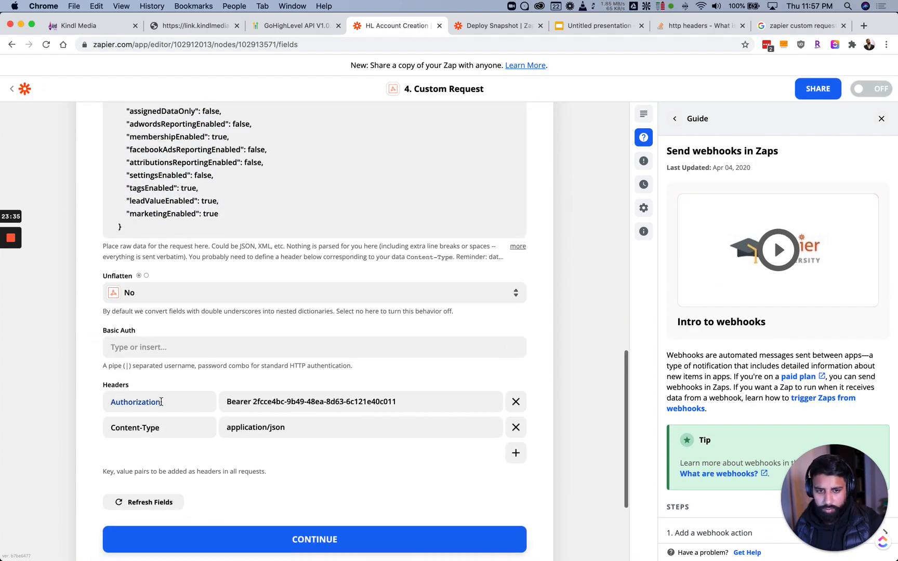
Continue to testing and run the request, then reopen its settings after the duplicate-email error
{"action": "left_click", "coordinate": [248, 454]}
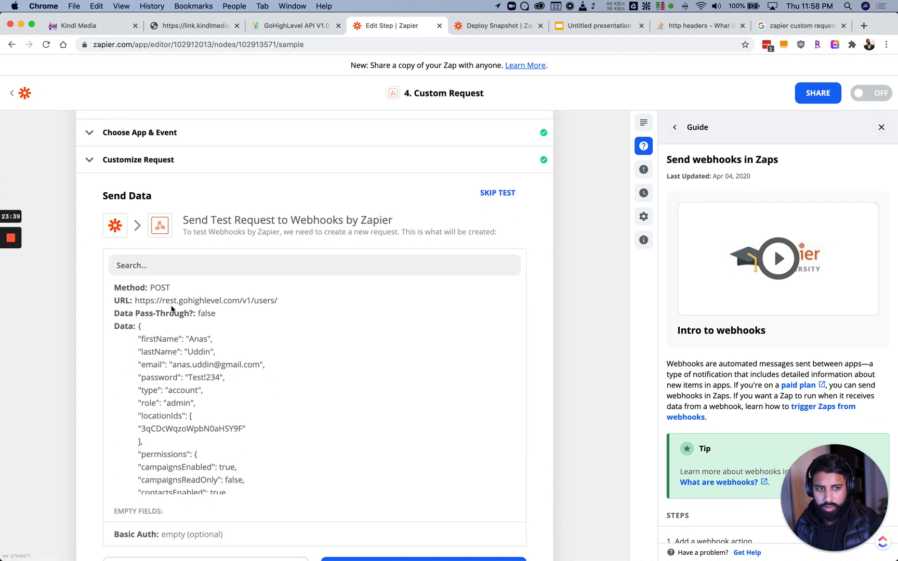
{"action": "scroll", "coordinate": [133, 386], "scroll_direction": "down", "scroll_amount": 10}
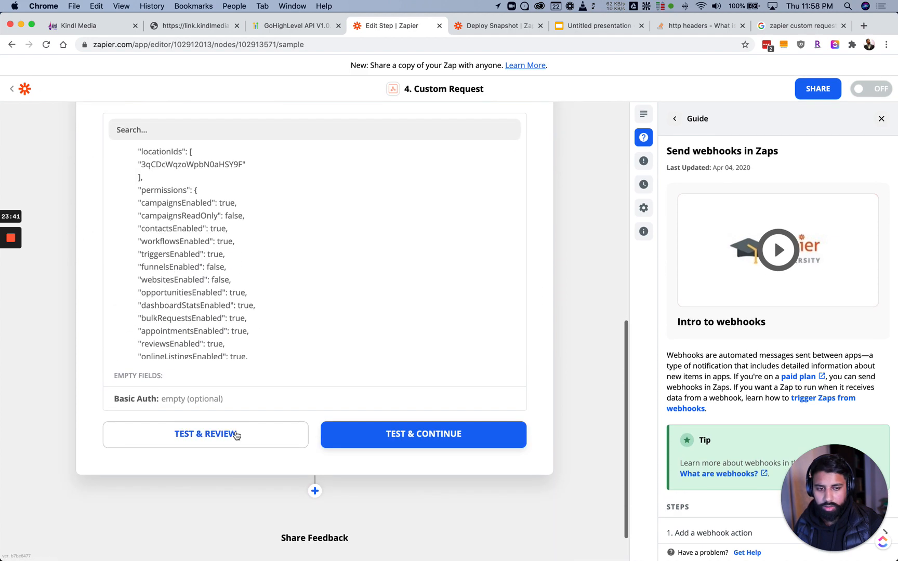
{"action": "left_click", "coordinate": [239, 438]}
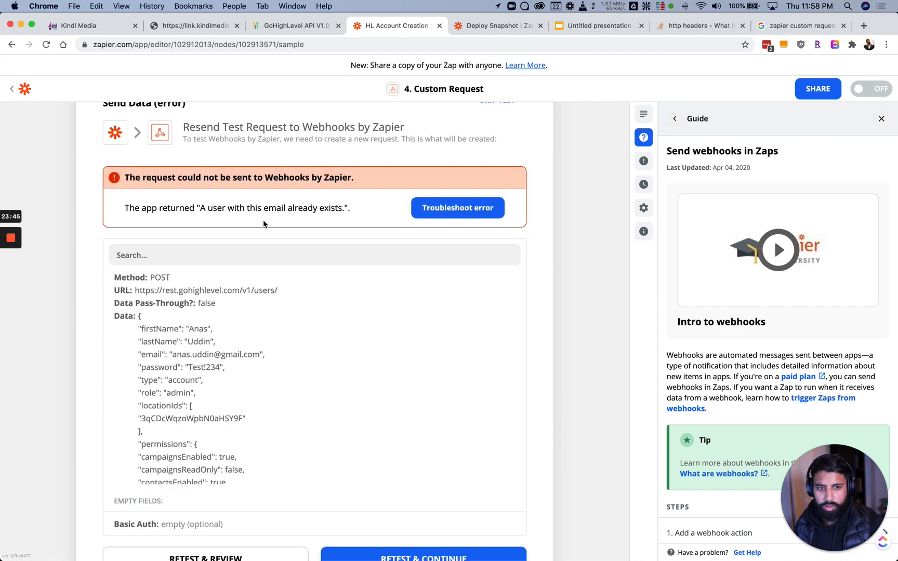
{"action": "scroll", "coordinate": [269, 236], "scroll_direction": "up", "scroll_amount": 5}
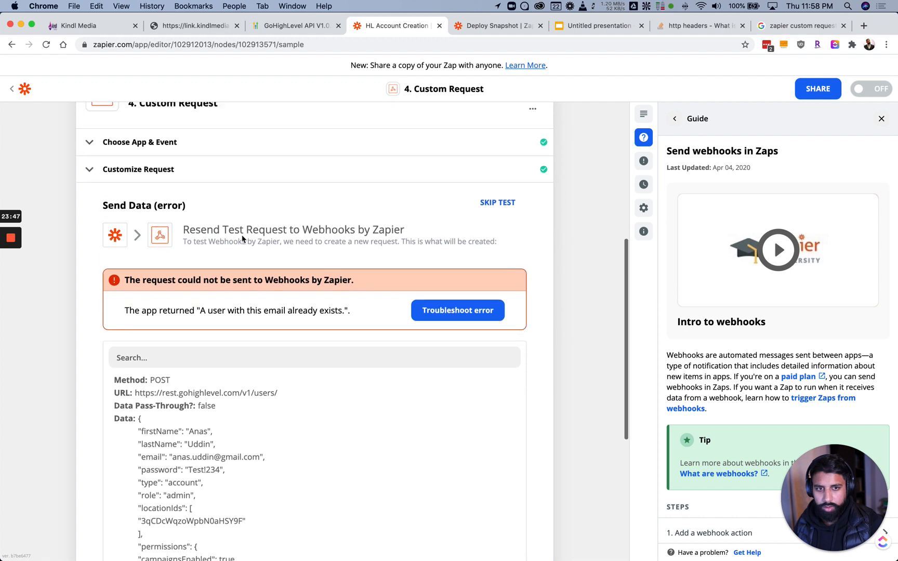
{"action": "left_click", "coordinate": [208, 208]}
Replace the mapped Email token in the Data body with a new test e-mail address
{"action": "scroll", "coordinate": [192, 316], "scroll_direction": "down", "scroll_amount": 2}
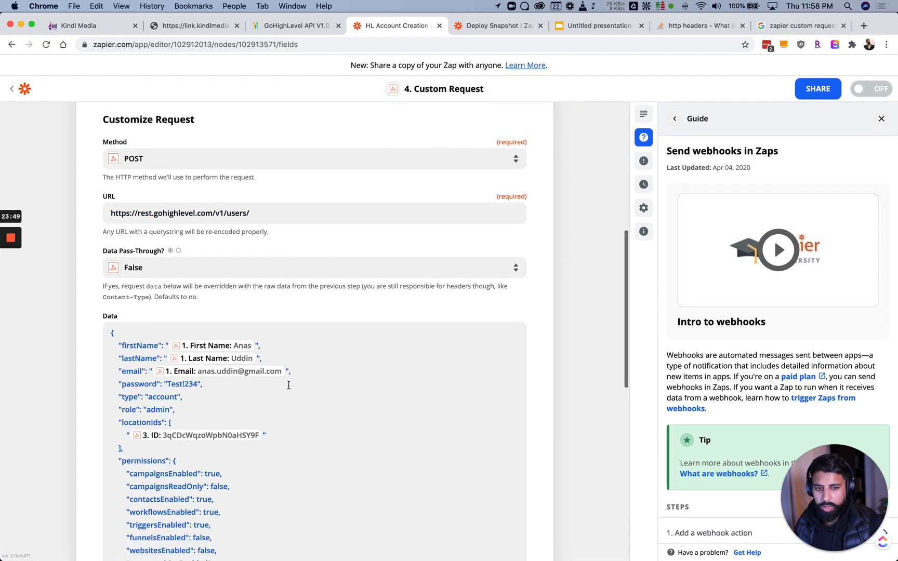
{"action": "left_click", "coordinate": [292, 371]}
{"action": "key", "text": "BackSpace"}
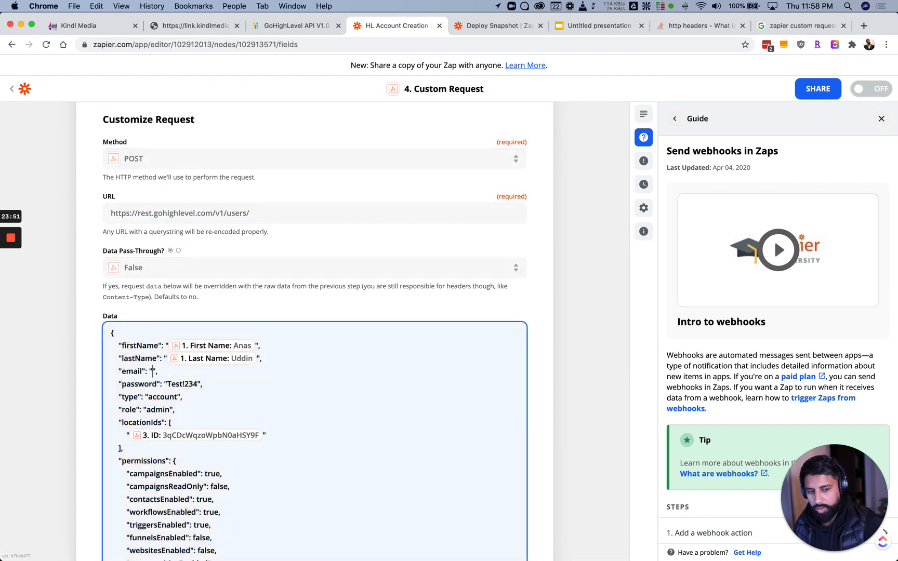
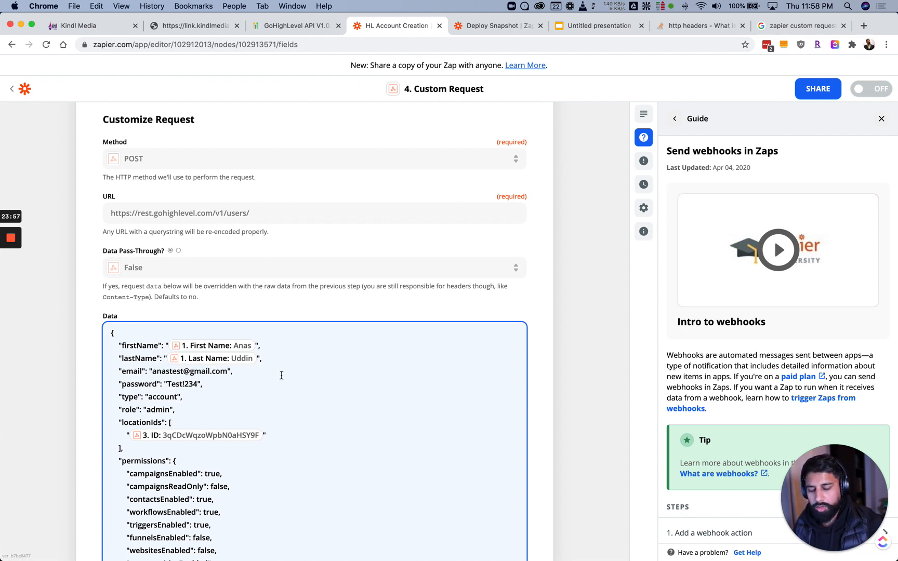
{"action": "scroll", "coordinate": [190, 369], "scroll_direction": "down", "scroll_amount": 2}
{"action": "scroll", "coordinate": [197, 369], "scroll_direction": "up", "scroll_amount": 2}
{"action": "scroll", "coordinate": [208, 373], "scroll_direction": "down", "scroll_amount": 10}
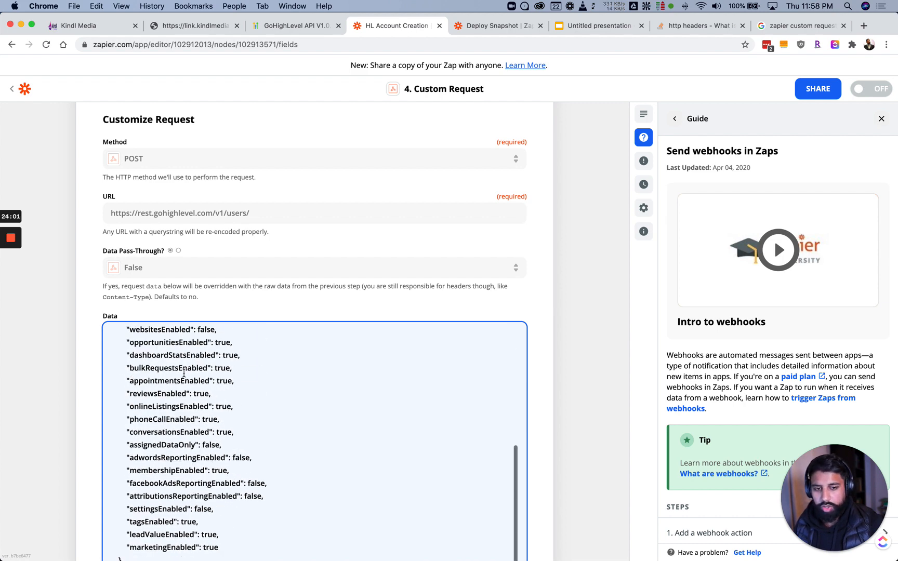
{"action": "scroll", "coordinate": [95, 366], "scroll_direction": "down", "scroll_amount": 5}
{"action": "left_click", "coordinate": [97, 389]}
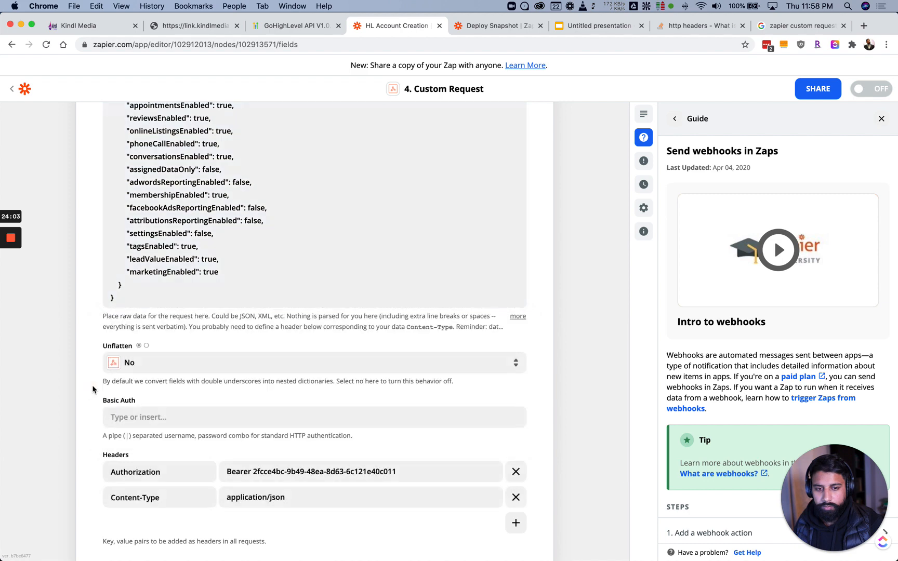
Save the request settings and rerun the test, which now creates the user
{"action": "scroll", "coordinate": [94, 387], "scroll_direction": "down", "scroll_amount": 5}
{"action": "left_click", "coordinate": [210, 400]}
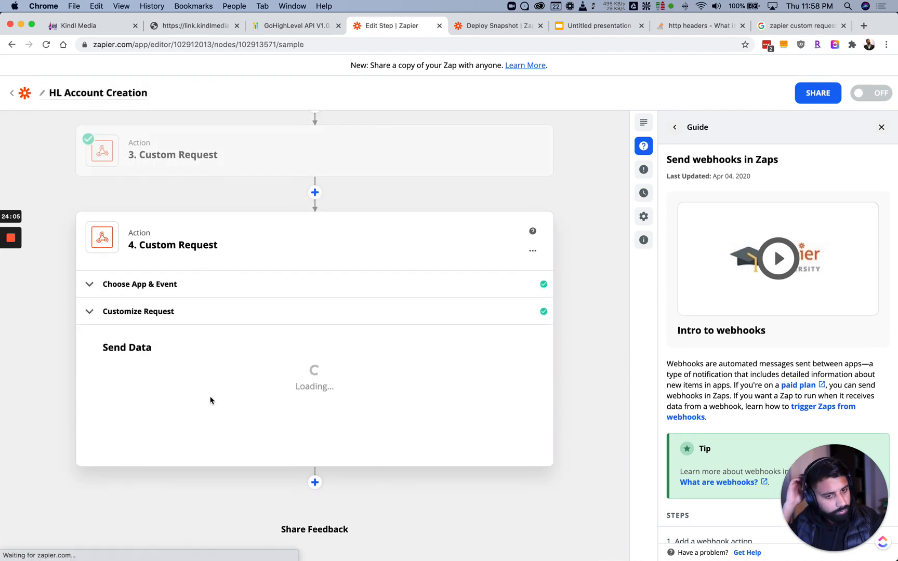
{"action": "scroll", "coordinate": [98, 398], "scroll_direction": "down", "scroll_amount": 10}
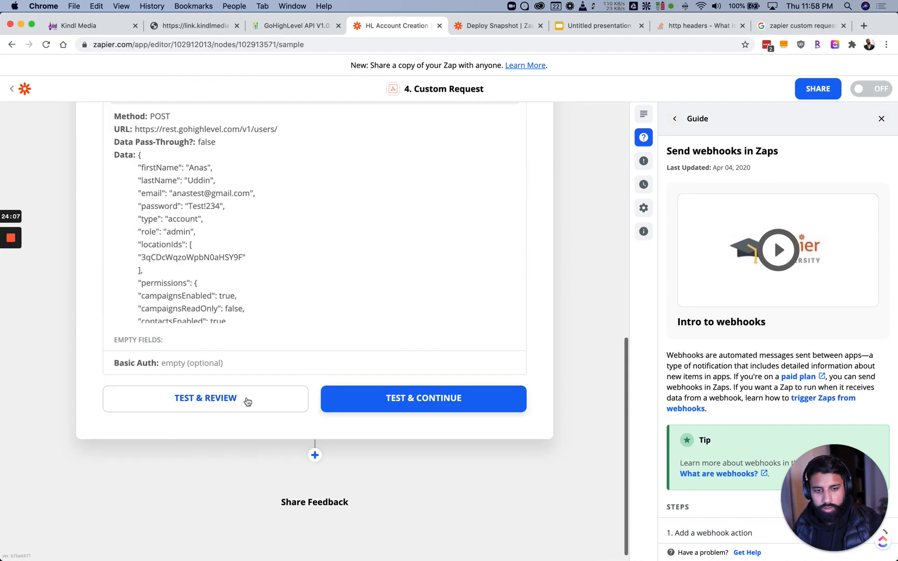
{"action": "left_click", "coordinate": [397, 406]}
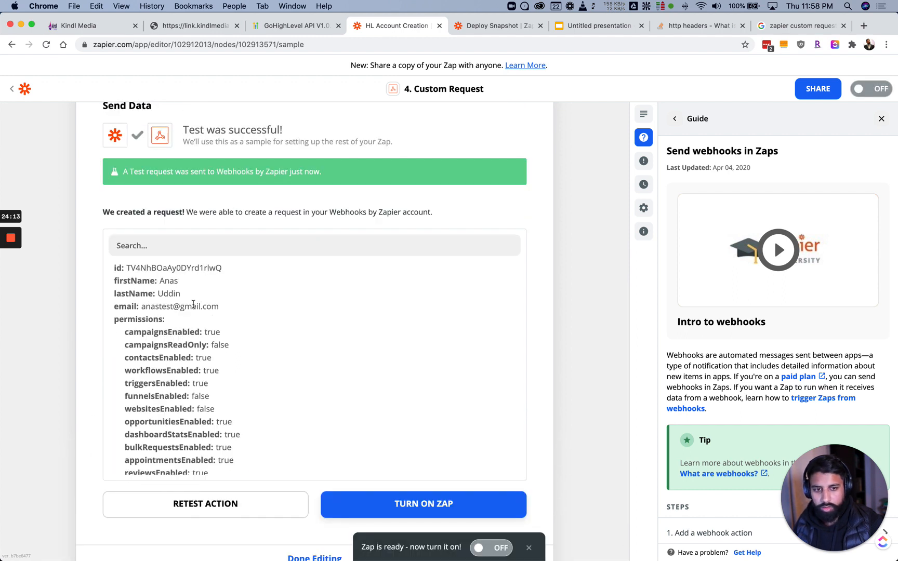
{"action": "scroll", "coordinate": [93, 391], "scroll_direction": "down", "scroll_amount": 5}
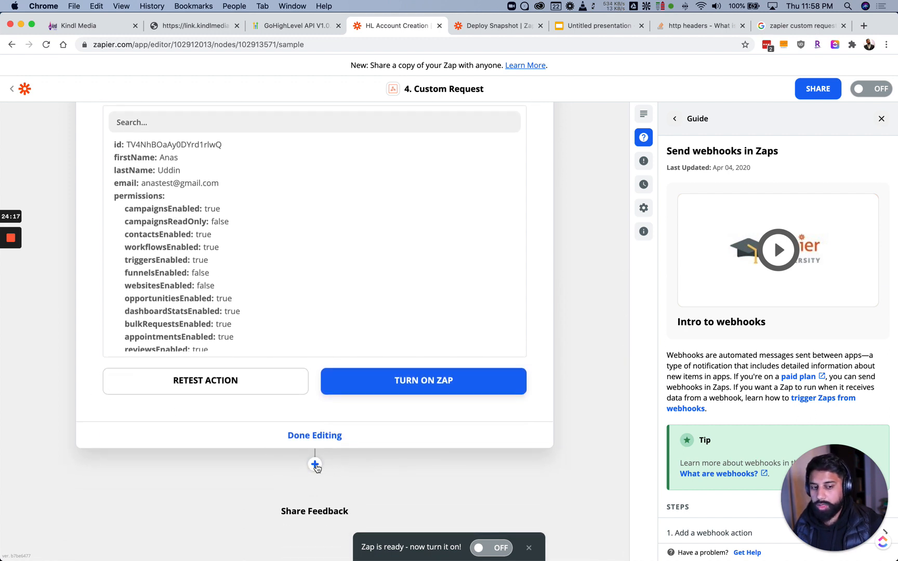
Add an Email by Zapier step after the Custom Request
{"action": "left_click", "coordinate": [315, 465]}
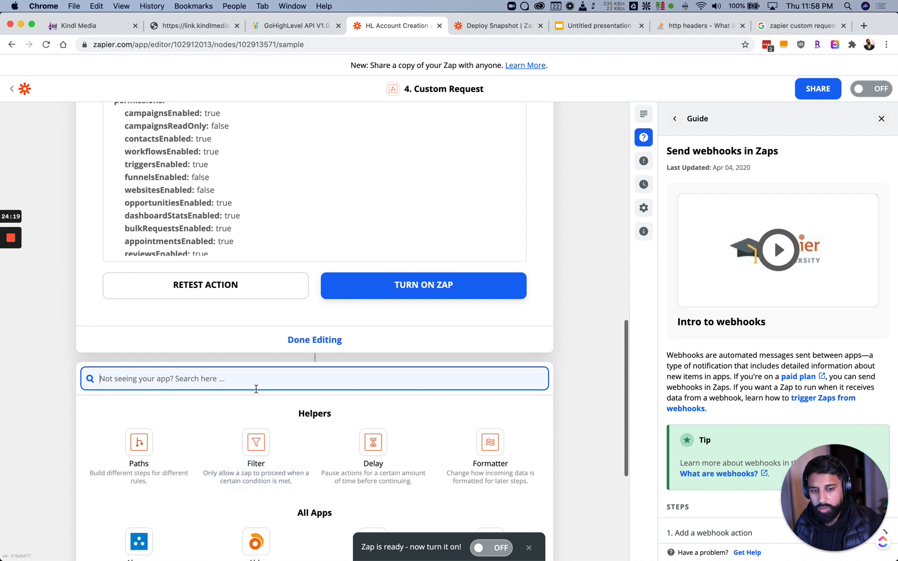
{"action": "type", "text": "email"}
{"action": "left_click", "coordinate": [151, 425]}
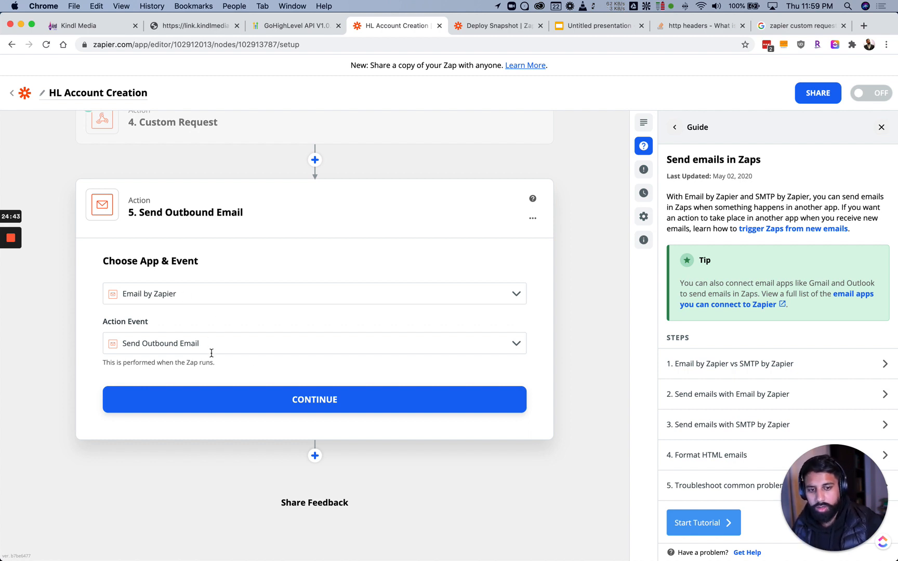
{"action": "left_click", "coordinate": [258, 407]}
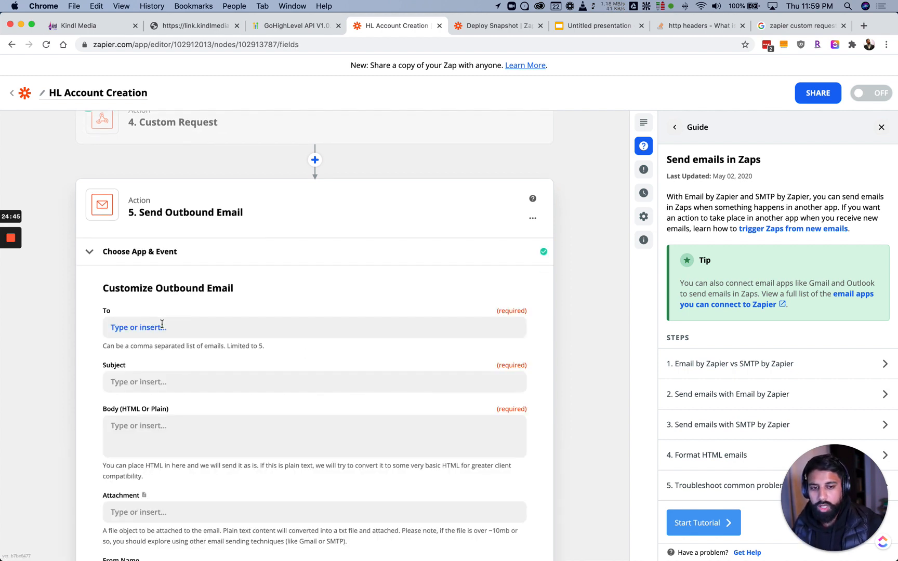
Delete the newly added email step from the Zap
{"action": "scroll", "coordinate": [225, 343], "scroll_direction": "down", "scroll_amount": 3}
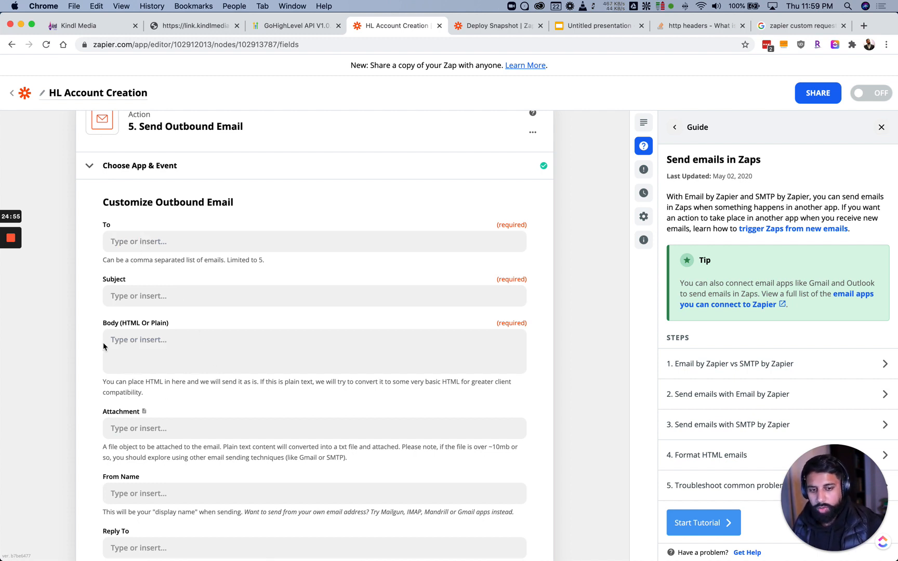
{"action": "scroll", "coordinate": [90, 347], "scroll_direction": "down", "scroll_amount": 5}
{"action": "scroll", "coordinate": [88, 340], "scroll_direction": "up", "scroll_amount": 7}
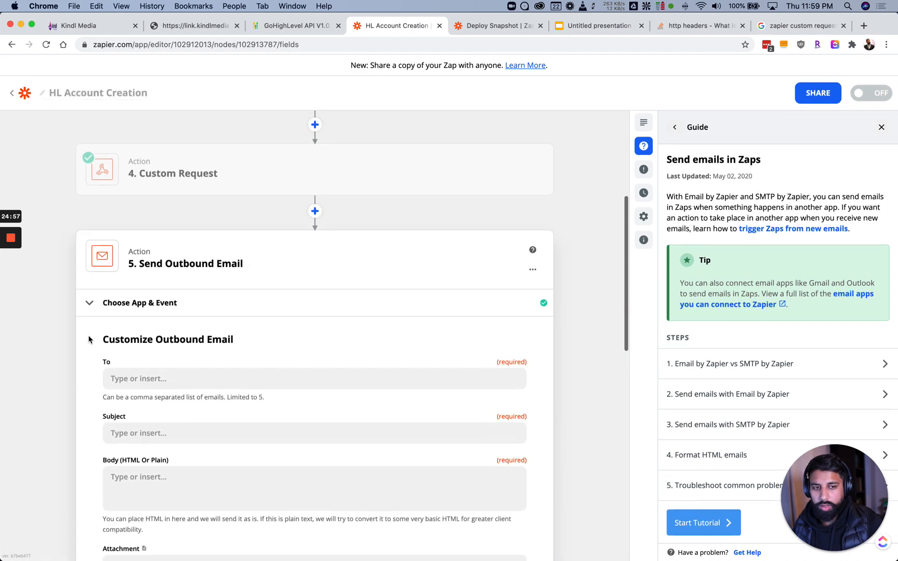
{"action": "scroll", "coordinate": [208, 342], "scroll_direction": "up", "scroll_amount": 2}
{"action": "left_click", "coordinate": [532, 340]}
{"action": "left_click", "coordinate": [493, 388]}
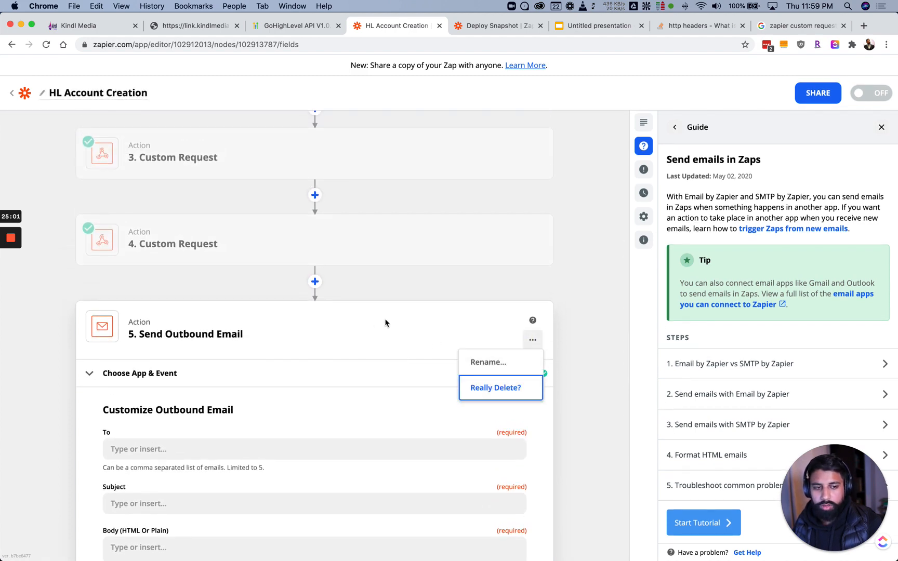
{"action": "left_click", "coordinate": [484, 390]}
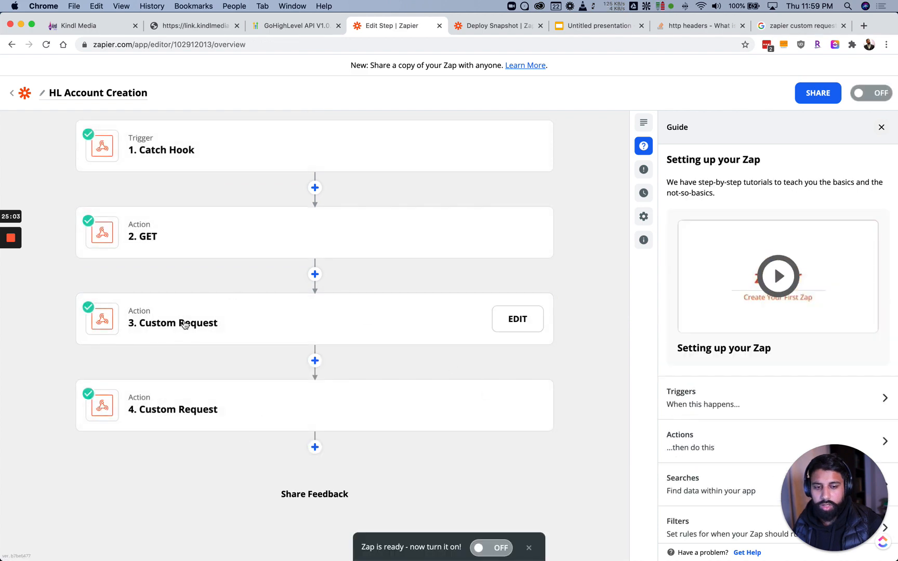
Copy the new user's e-mail from step 4's test result and open the Kindl Media account menu
{"action": "left_click", "coordinate": [192, 425]}
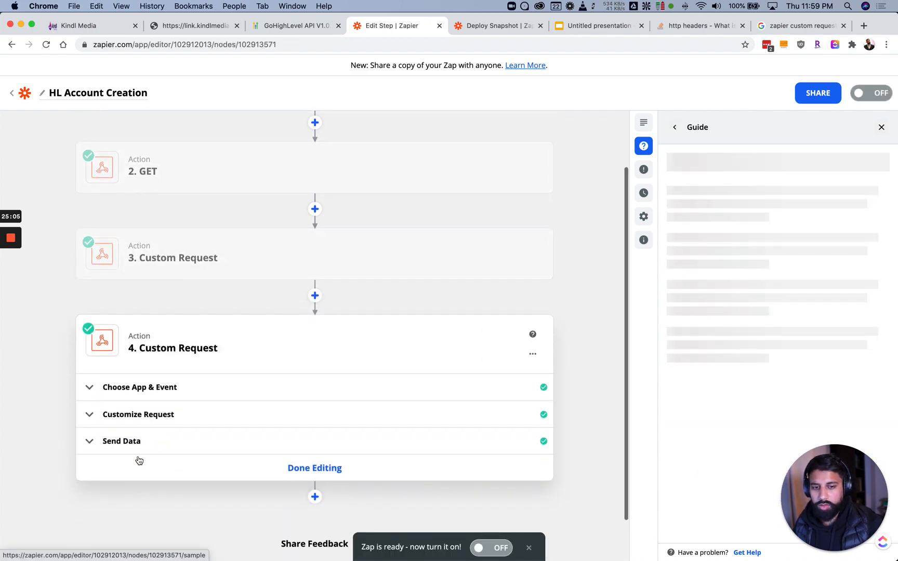
{"action": "left_click", "coordinate": [140, 446]}
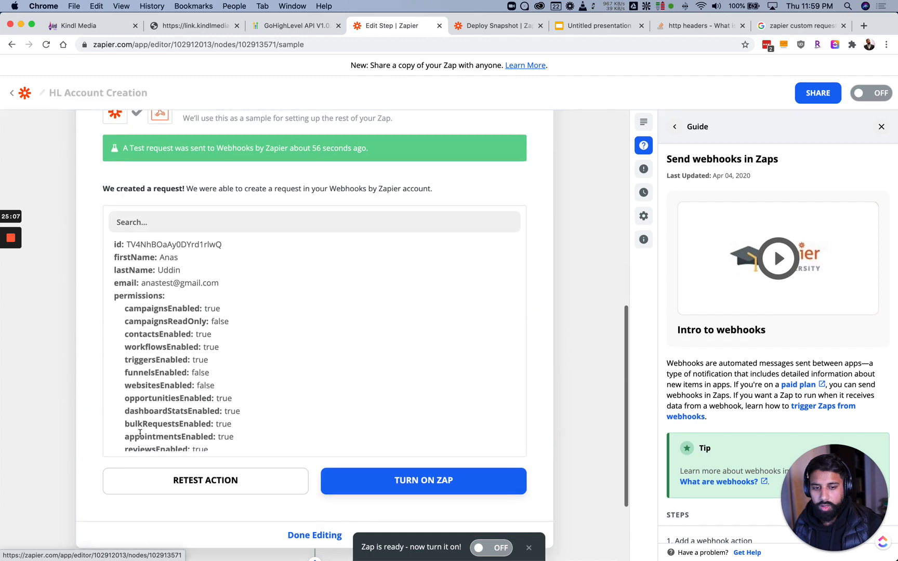
{"action": "left_click_drag", "start_coordinate": [142, 336], "coordinate": [218, 336]}
{"action": "key", "text": "super+c"}
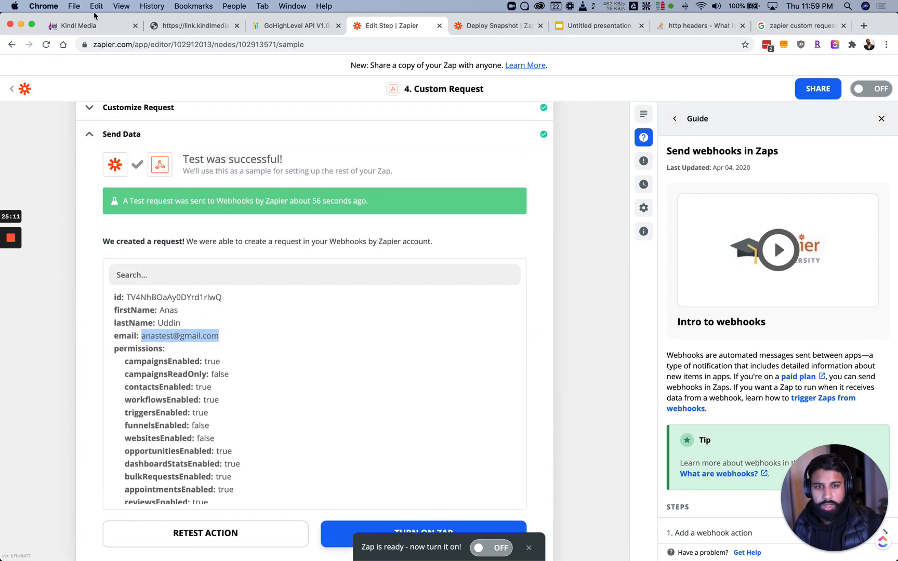
{"action": "left_click", "coordinate": [86, 26]}
{"action": "left_click", "coordinate": [866, 98]}
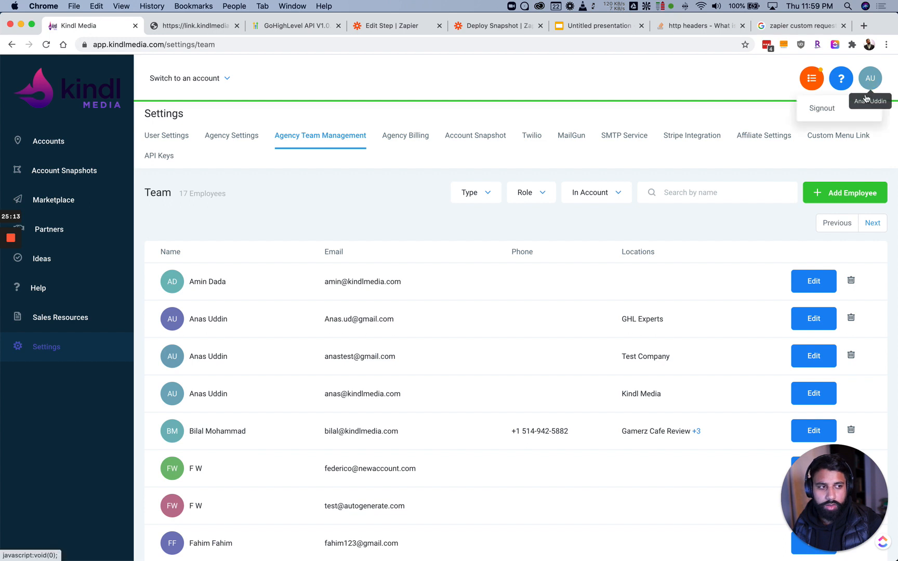
Sign out and log in to GoHighLevel as the new test user, dismissing the password prompts
{"action": "left_click", "coordinate": [826, 109]}
{"action": "key", "text": "super+v"}
{"action": "left_click", "coordinate": [395, 312]}
{"action": "type", "text": "••••••••"}
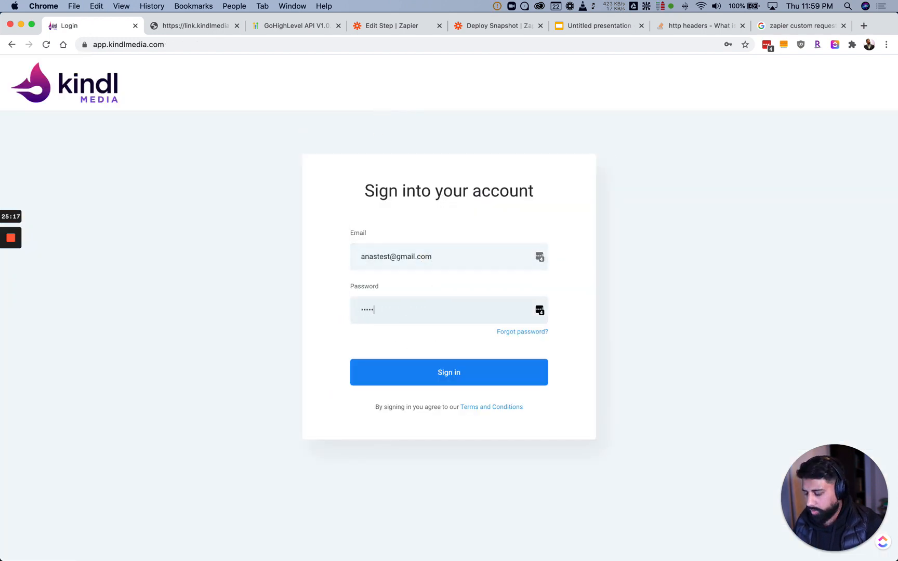
{"action": "left_click", "coordinate": [394, 372]}
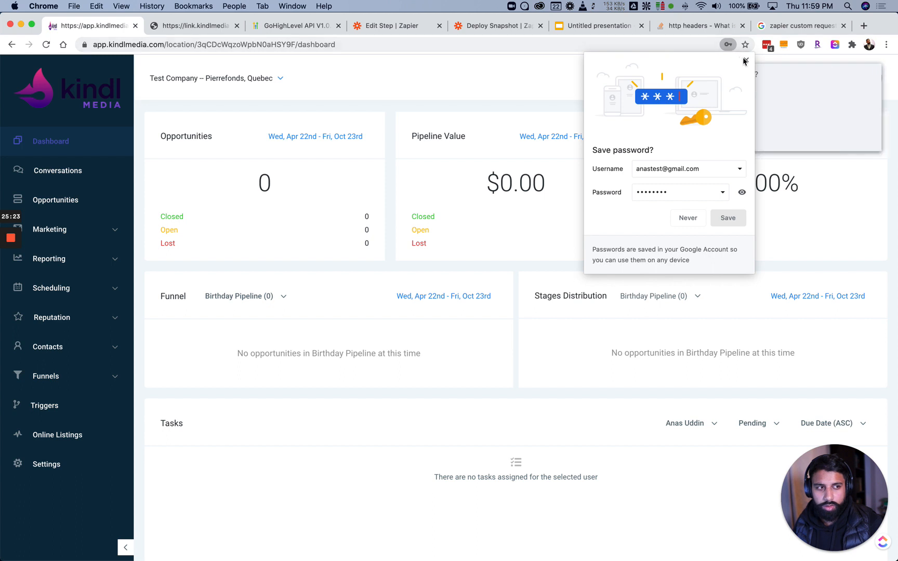
{"action": "left_click", "coordinate": [745, 61]}
{"action": "left_click", "coordinate": [802, 135]}
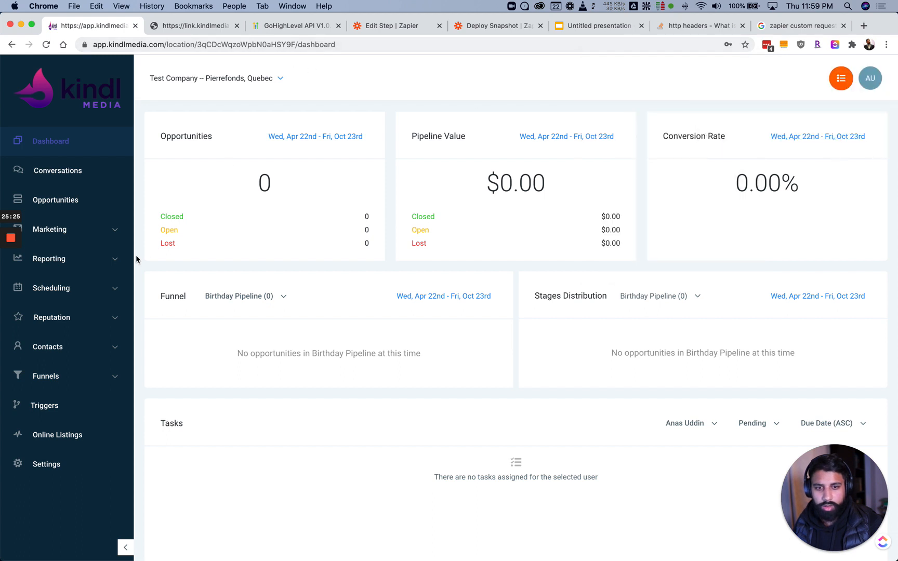
Expand and collapse the Funnels sidebar section, then go back to Zapier's test result
{"action": "left_click", "coordinate": [60, 382]}
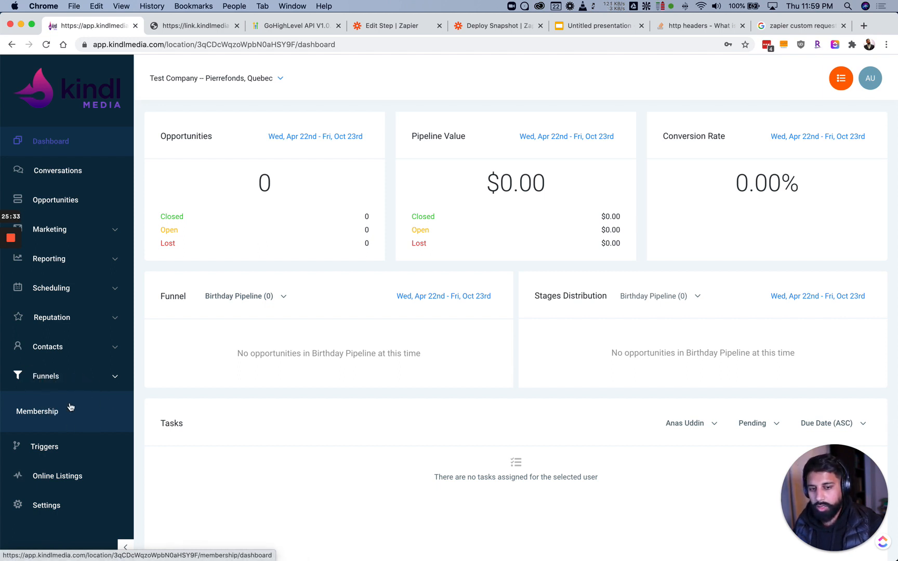
{"action": "left_click", "coordinate": [72, 383]}
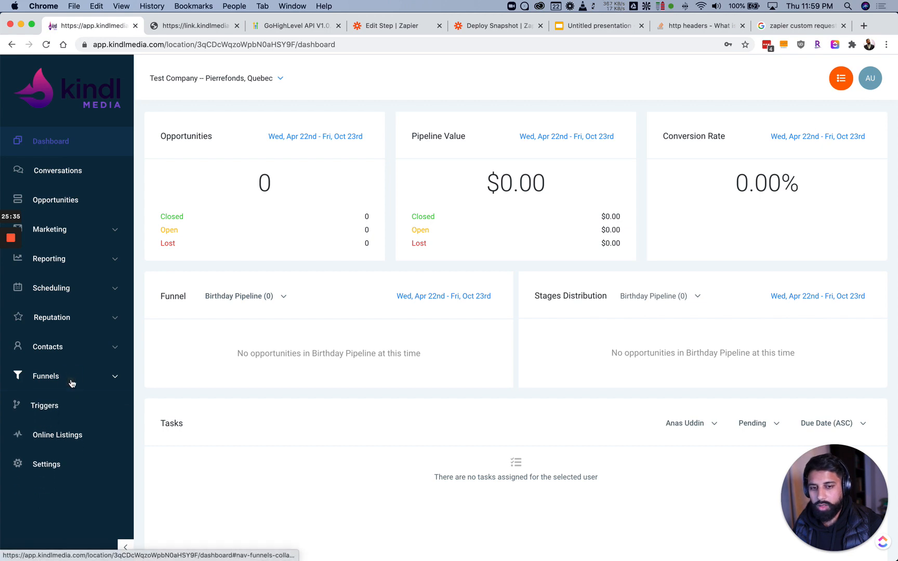
{"action": "left_click", "coordinate": [389, 25]}
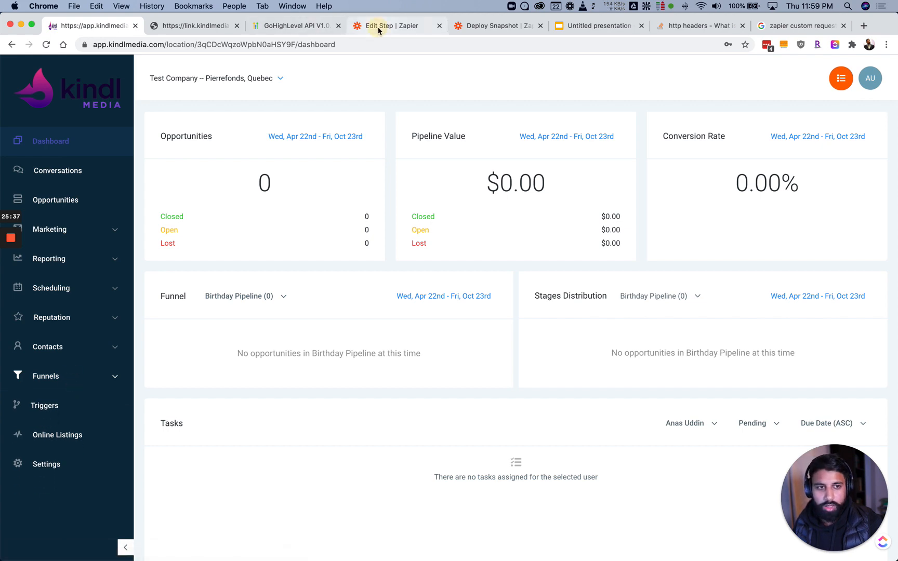
{"action": "scroll", "coordinate": [197, 348], "scroll_direction": "down", "scroll_amount": 2}
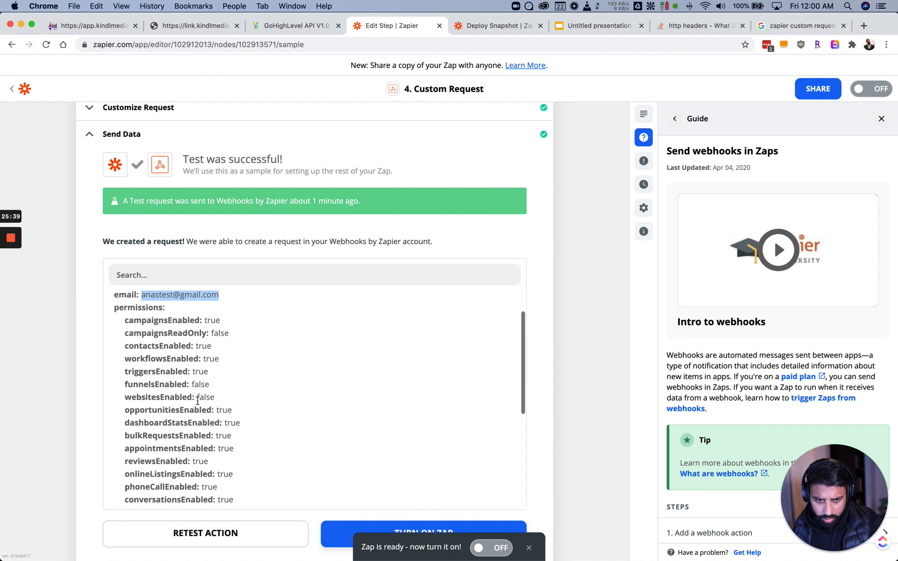
{"action": "scroll", "coordinate": [167, 387], "scroll_direction": "down", "scroll_amount": 5}
{"action": "scroll", "coordinate": [166, 387], "scroll_direction": "down", "scroll_amount": 3}
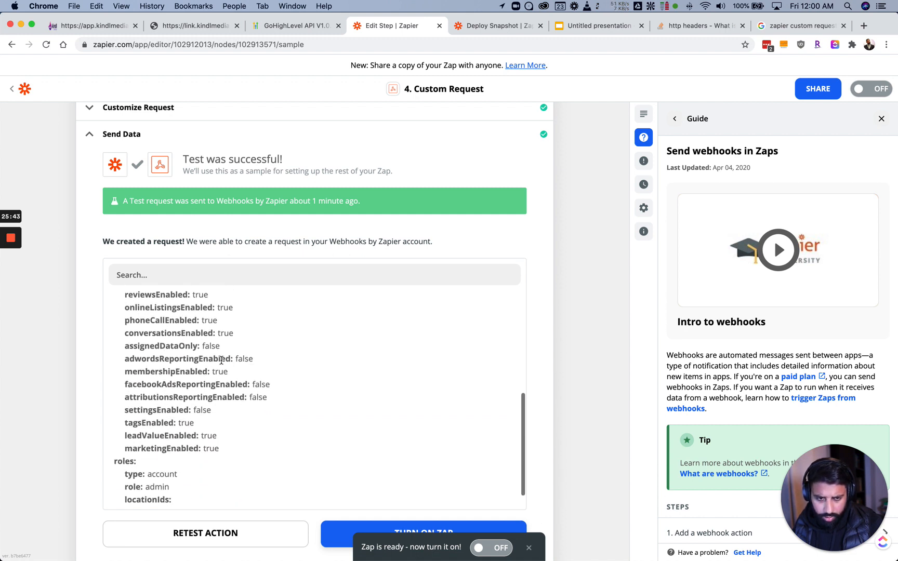
{"action": "left_click", "coordinate": [104, 27]}
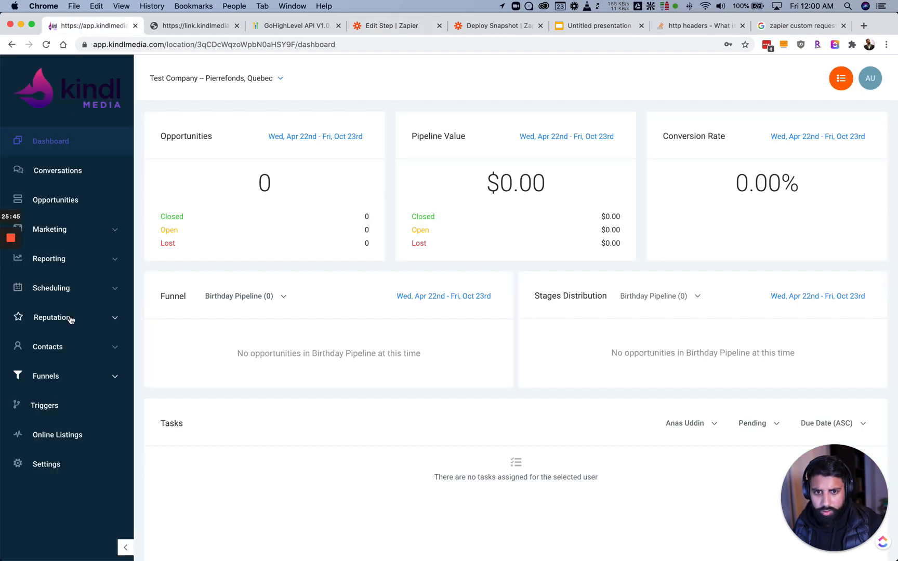
{"action": "left_click", "coordinate": [65, 261]}
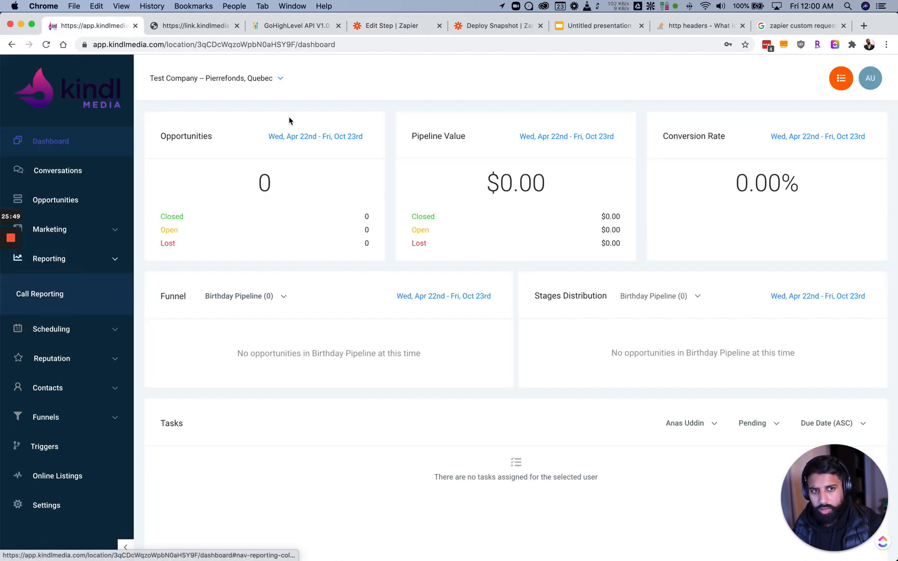
{"action": "left_click", "coordinate": [366, 26]}
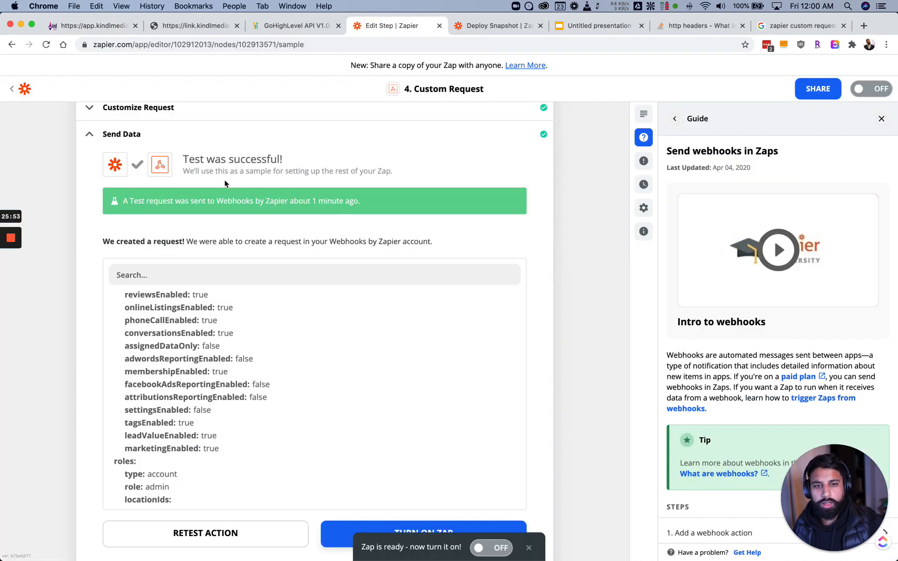
{"action": "scroll", "coordinate": [234, 179], "scroll_direction": "up", "scroll_amount": 5}
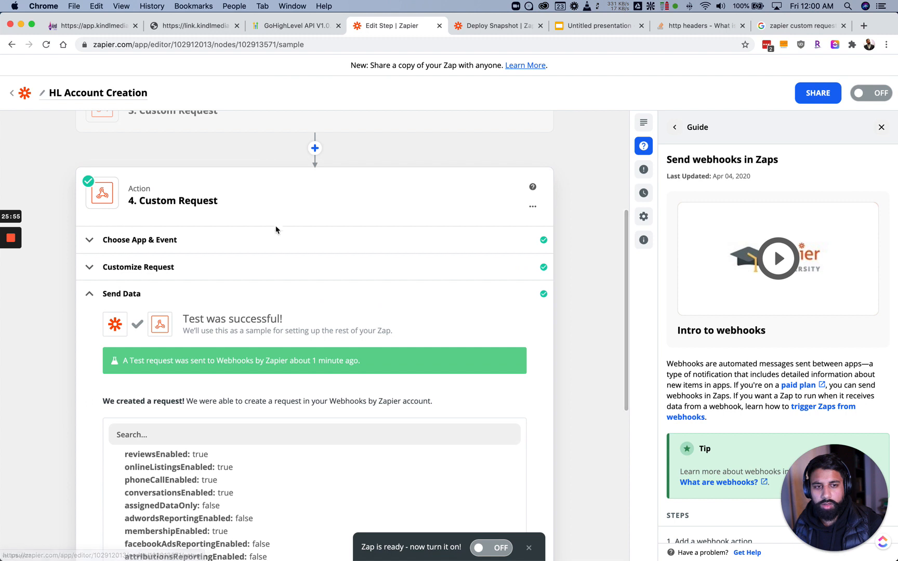
Collapse step 4's test data, close the Guide sidebar and open step 2's GET action
{"action": "left_click", "coordinate": [165, 294]}
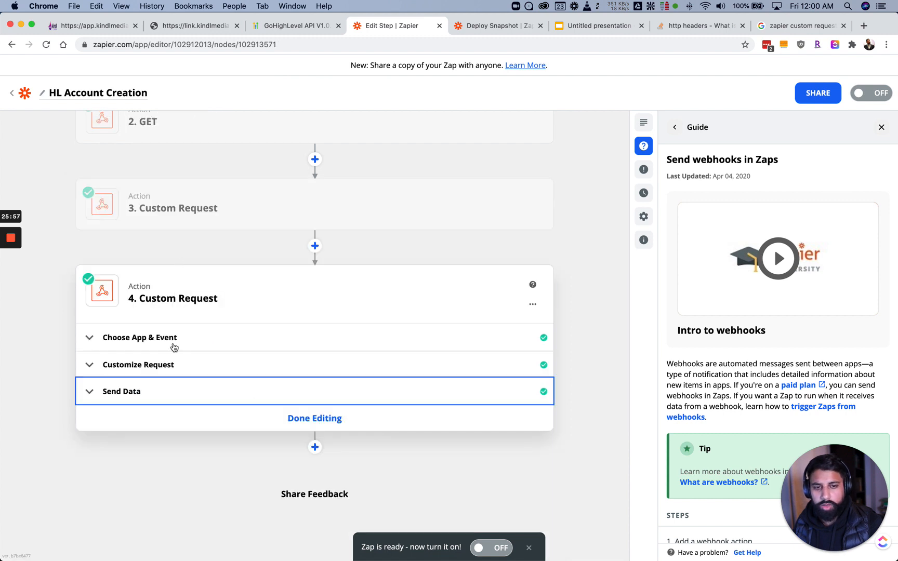
{"action": "scroll", "coordinate": [174, 294], "scroll_direction": "up", "scroll_amount": 3}
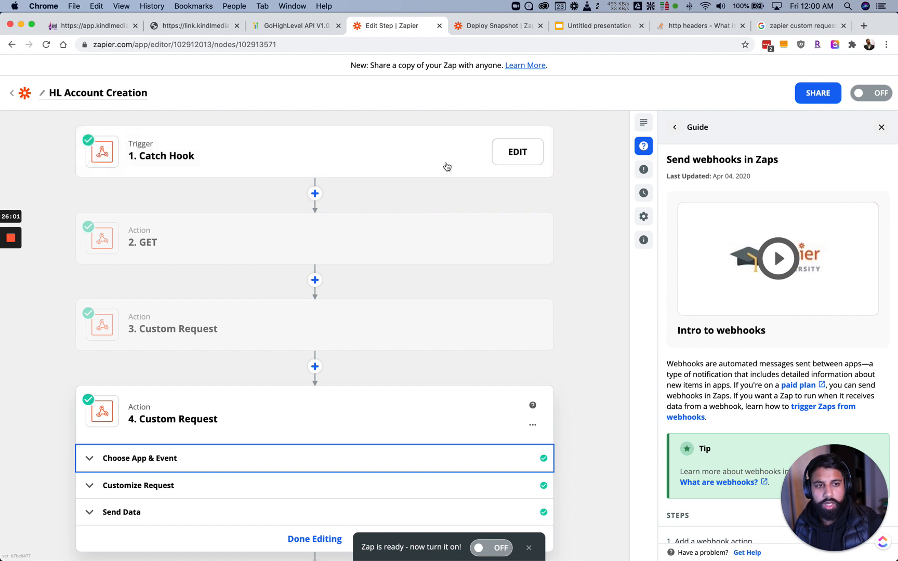
{"action": "left_click", "coordinate": [883, 128]}
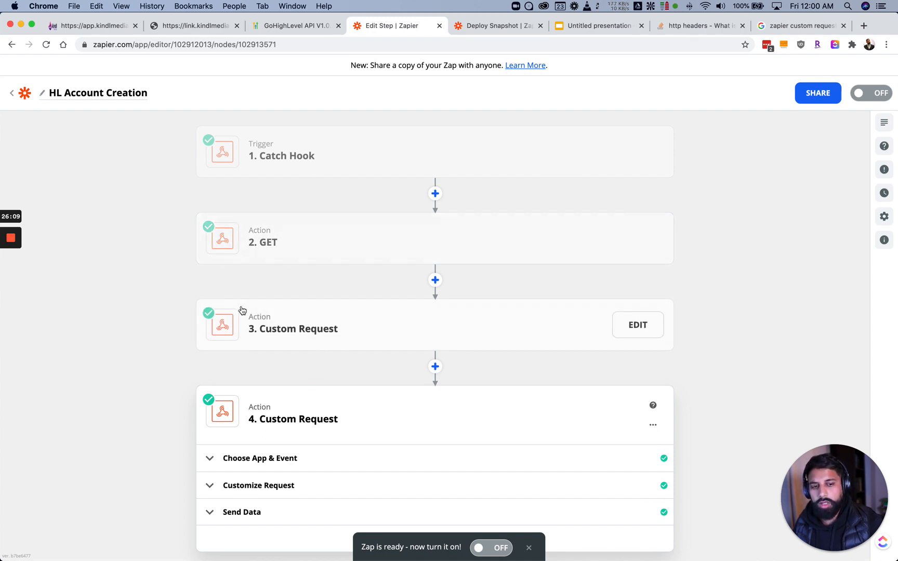
{"action": "left_click", "coordinate": [273, 242]}
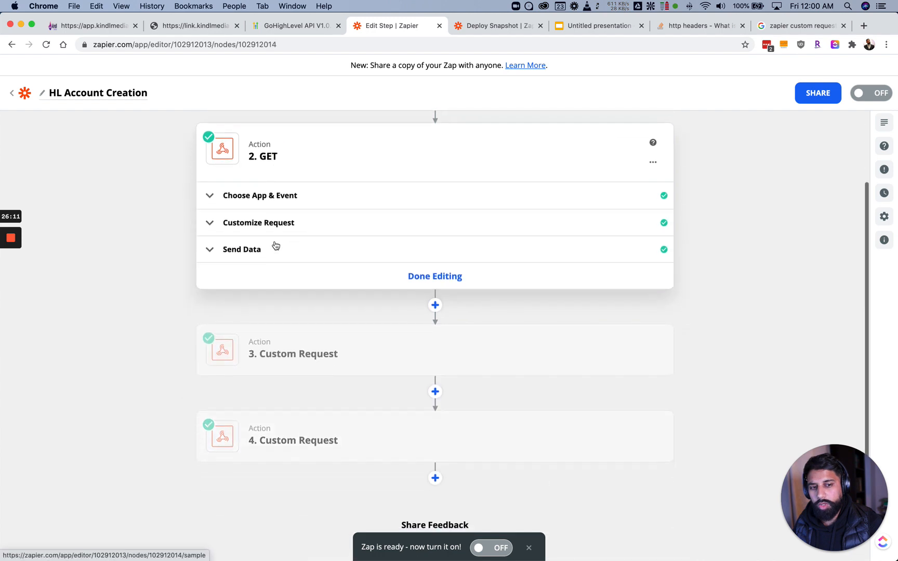
{"action": "scroll", "coordinate": [309, 182], "scroll_direction": "up", "scroll_amount": 1}
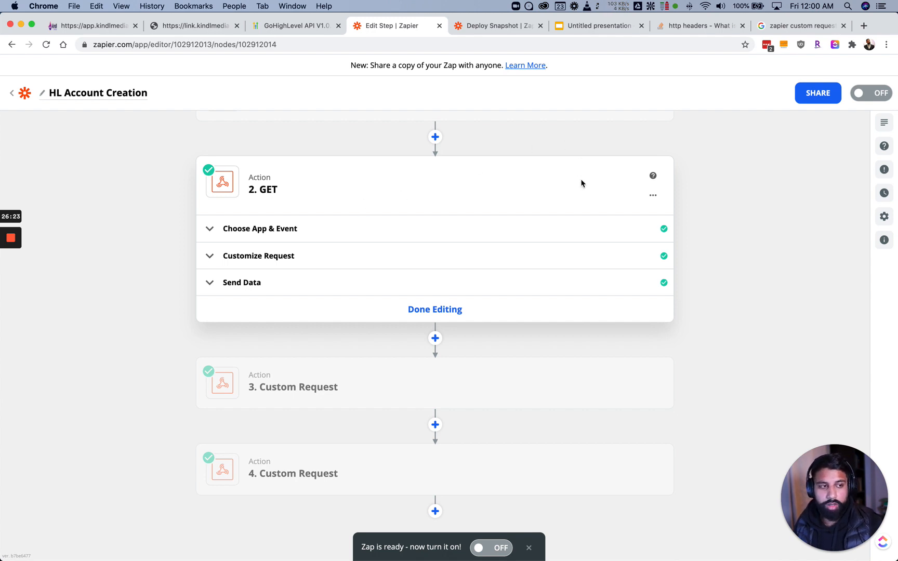
{"action": "scroll", "coordinate": [624, 187], "scroll_direction": "up", "scroll_amount": 2}
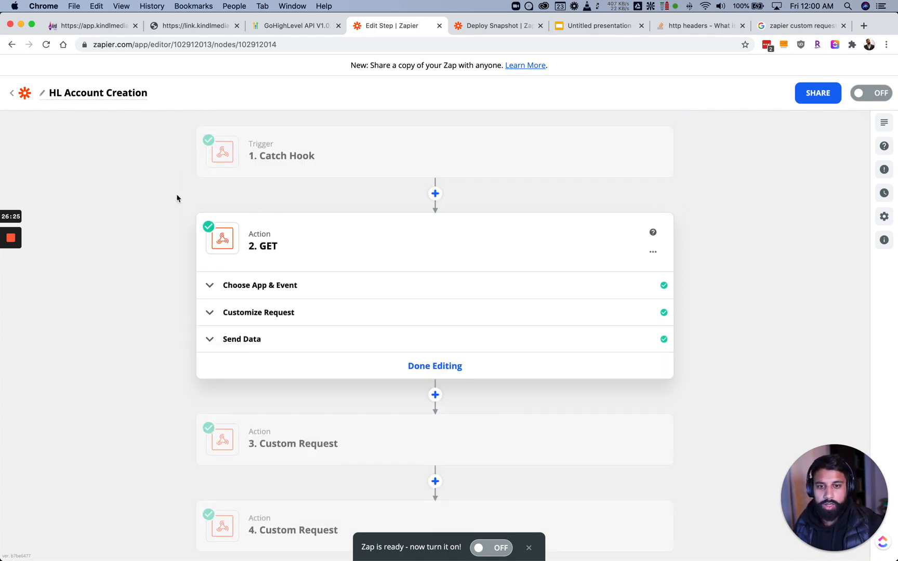